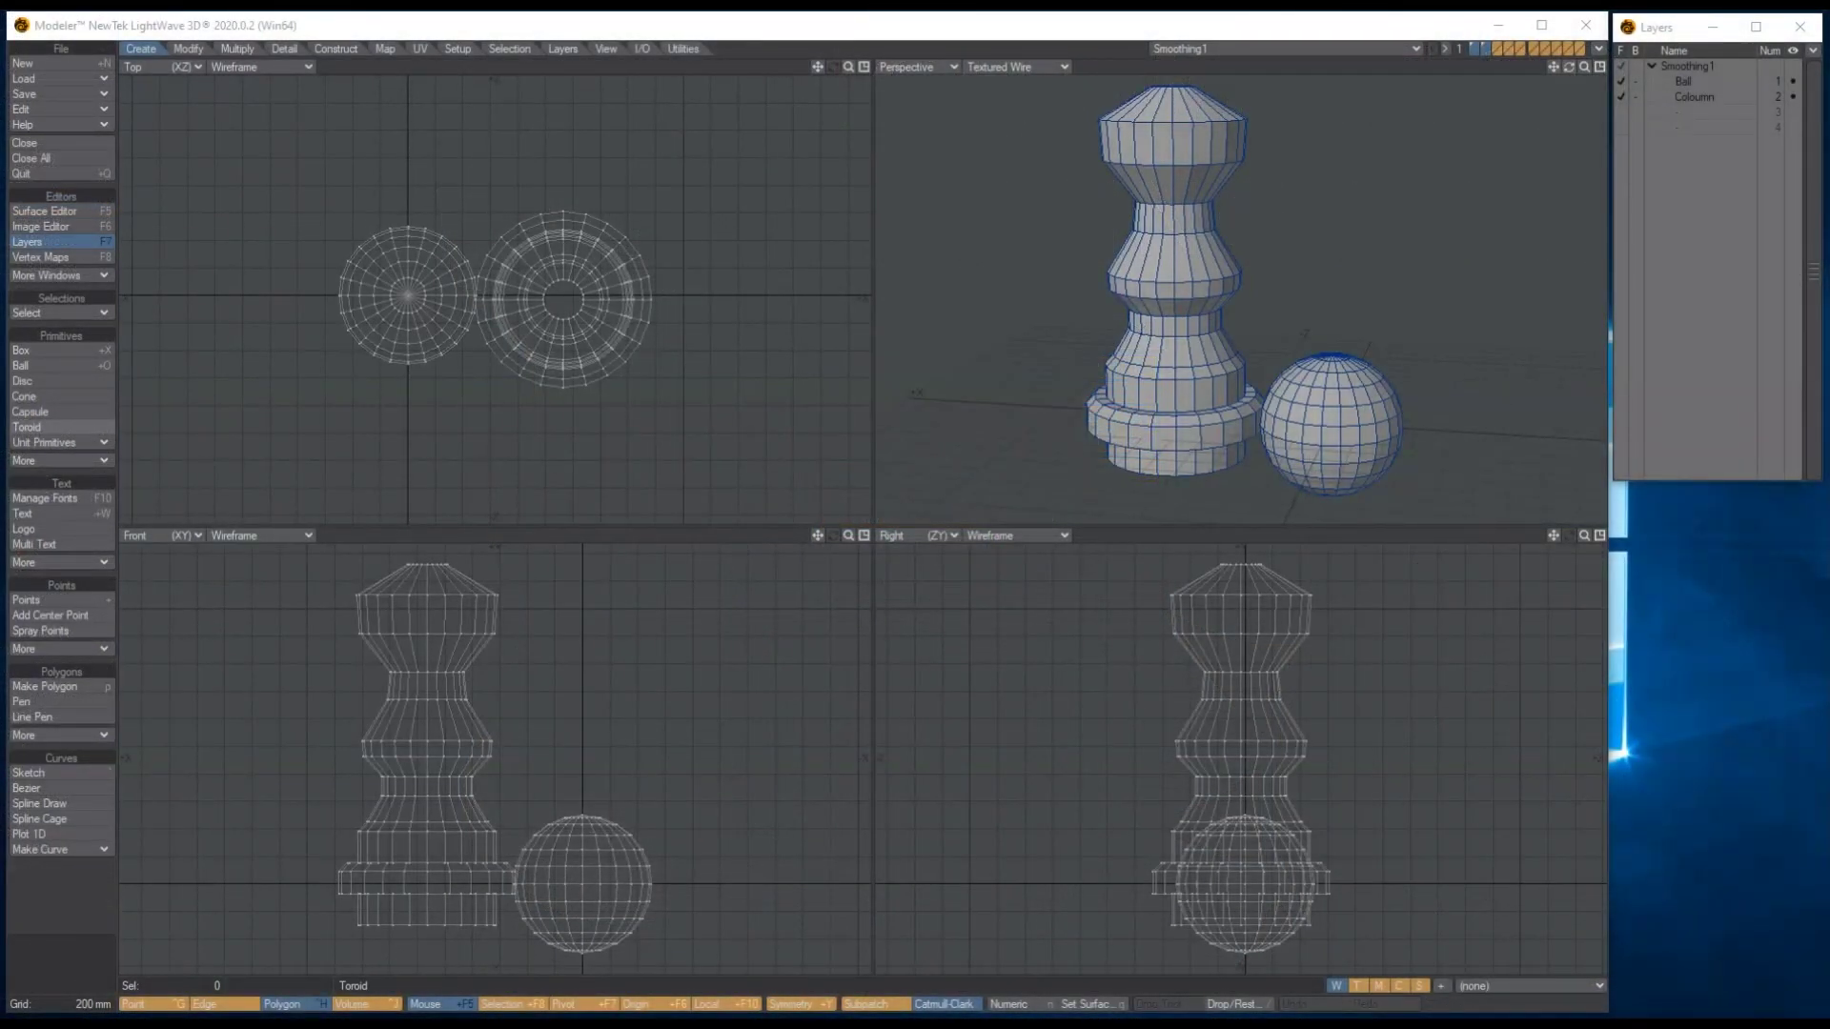
# Step: Open the Smoothing Info window and place it directly beneath the Layers window
pyautogui.moveTo(1571, 71); pyautogui.dragTo(1495, 107)
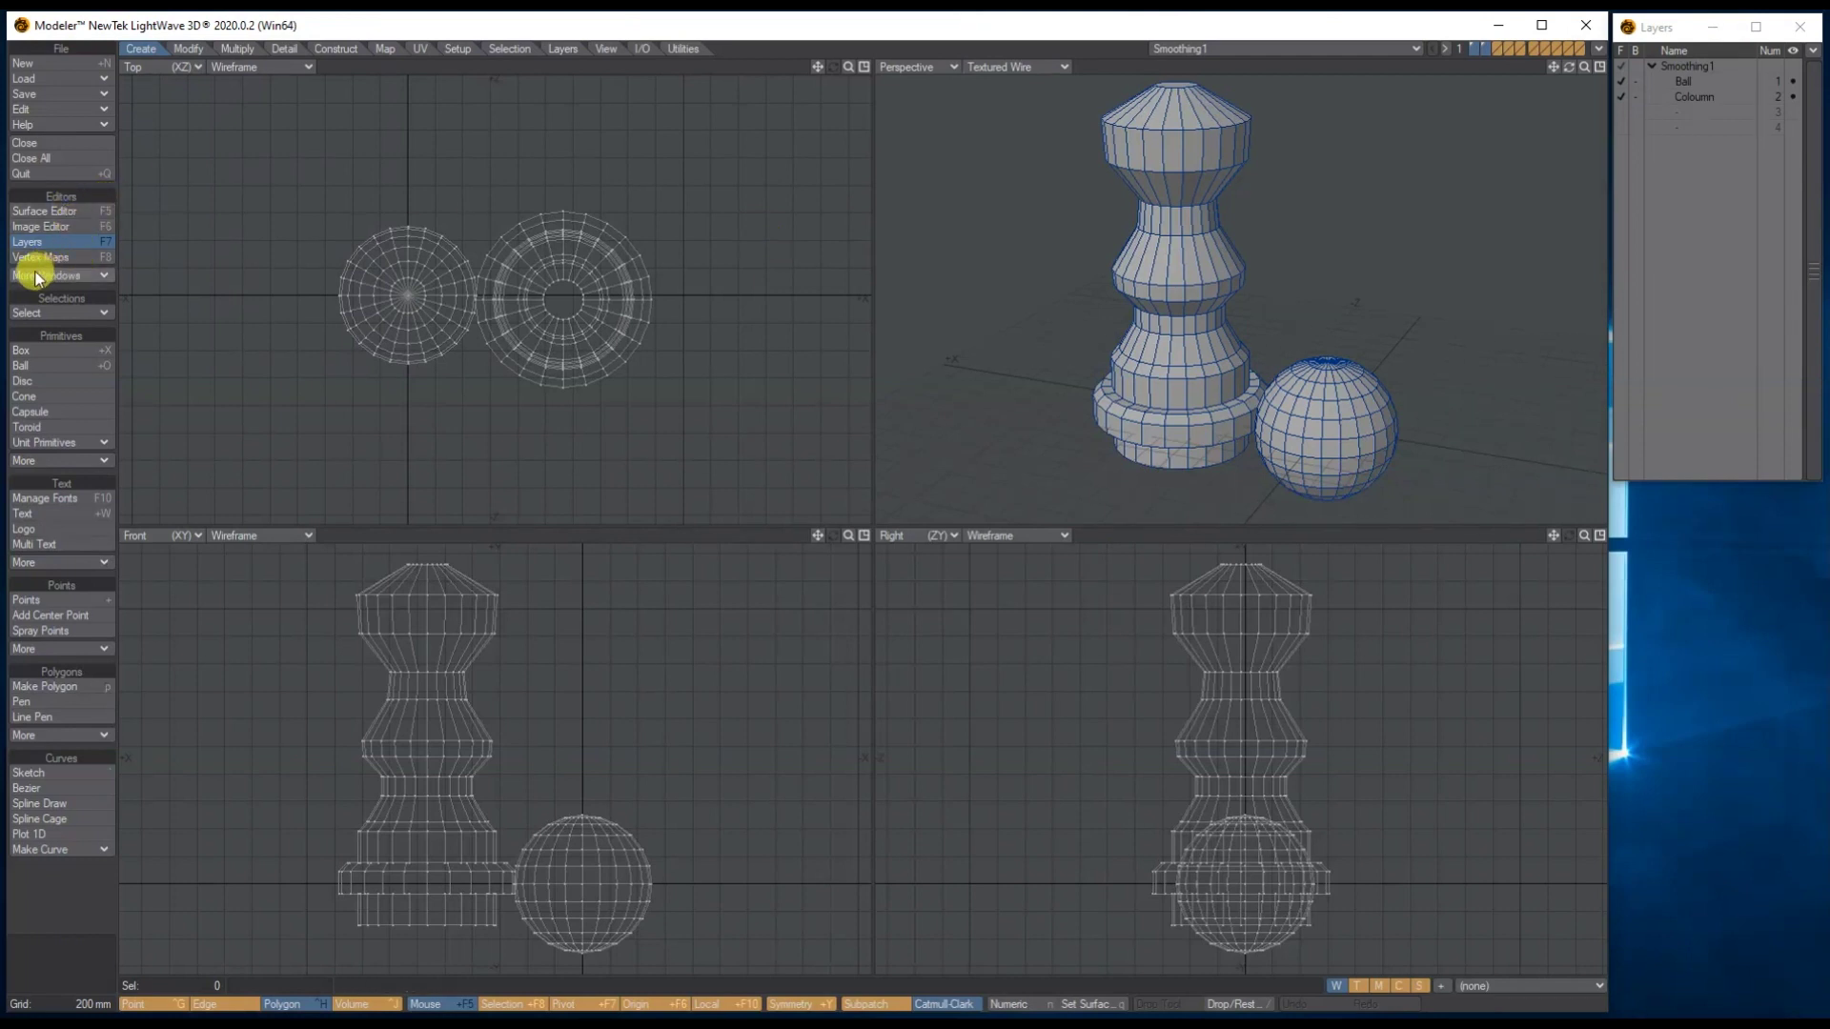
pyautogui.click(90, 279)
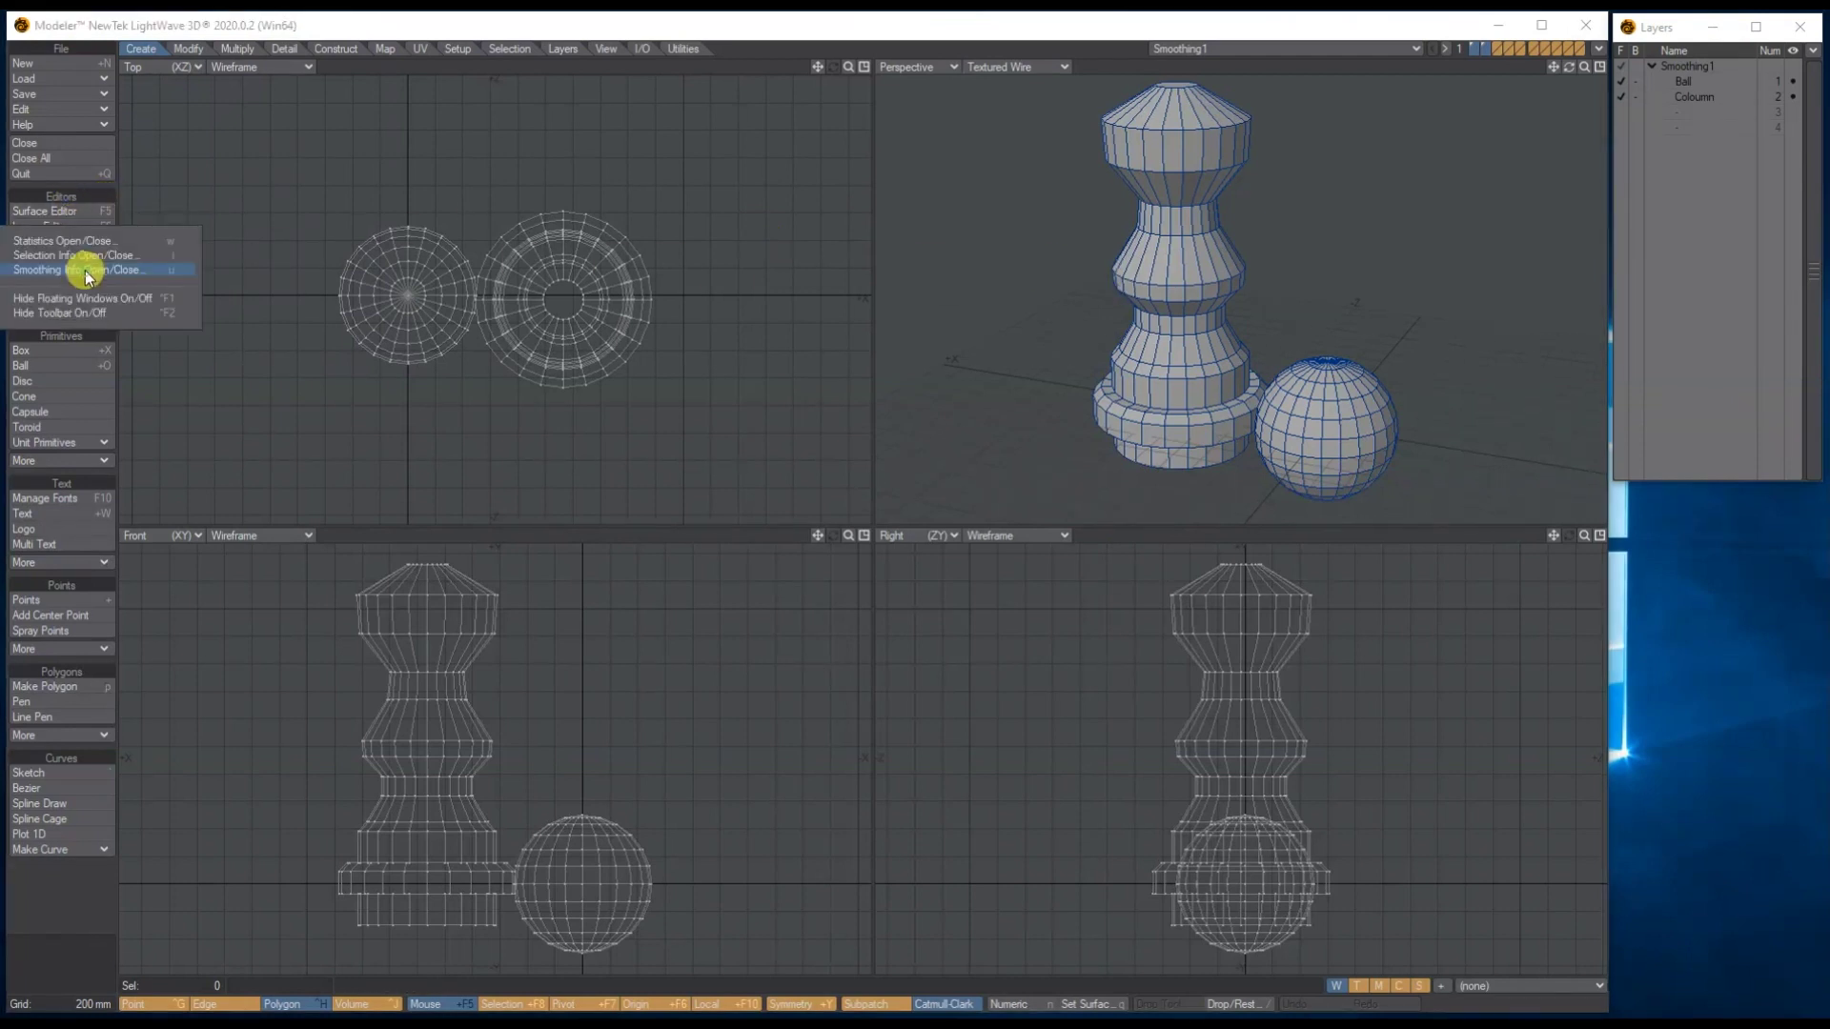
pyautogui.click(360, 270)
pyautogui.click(94, 274)
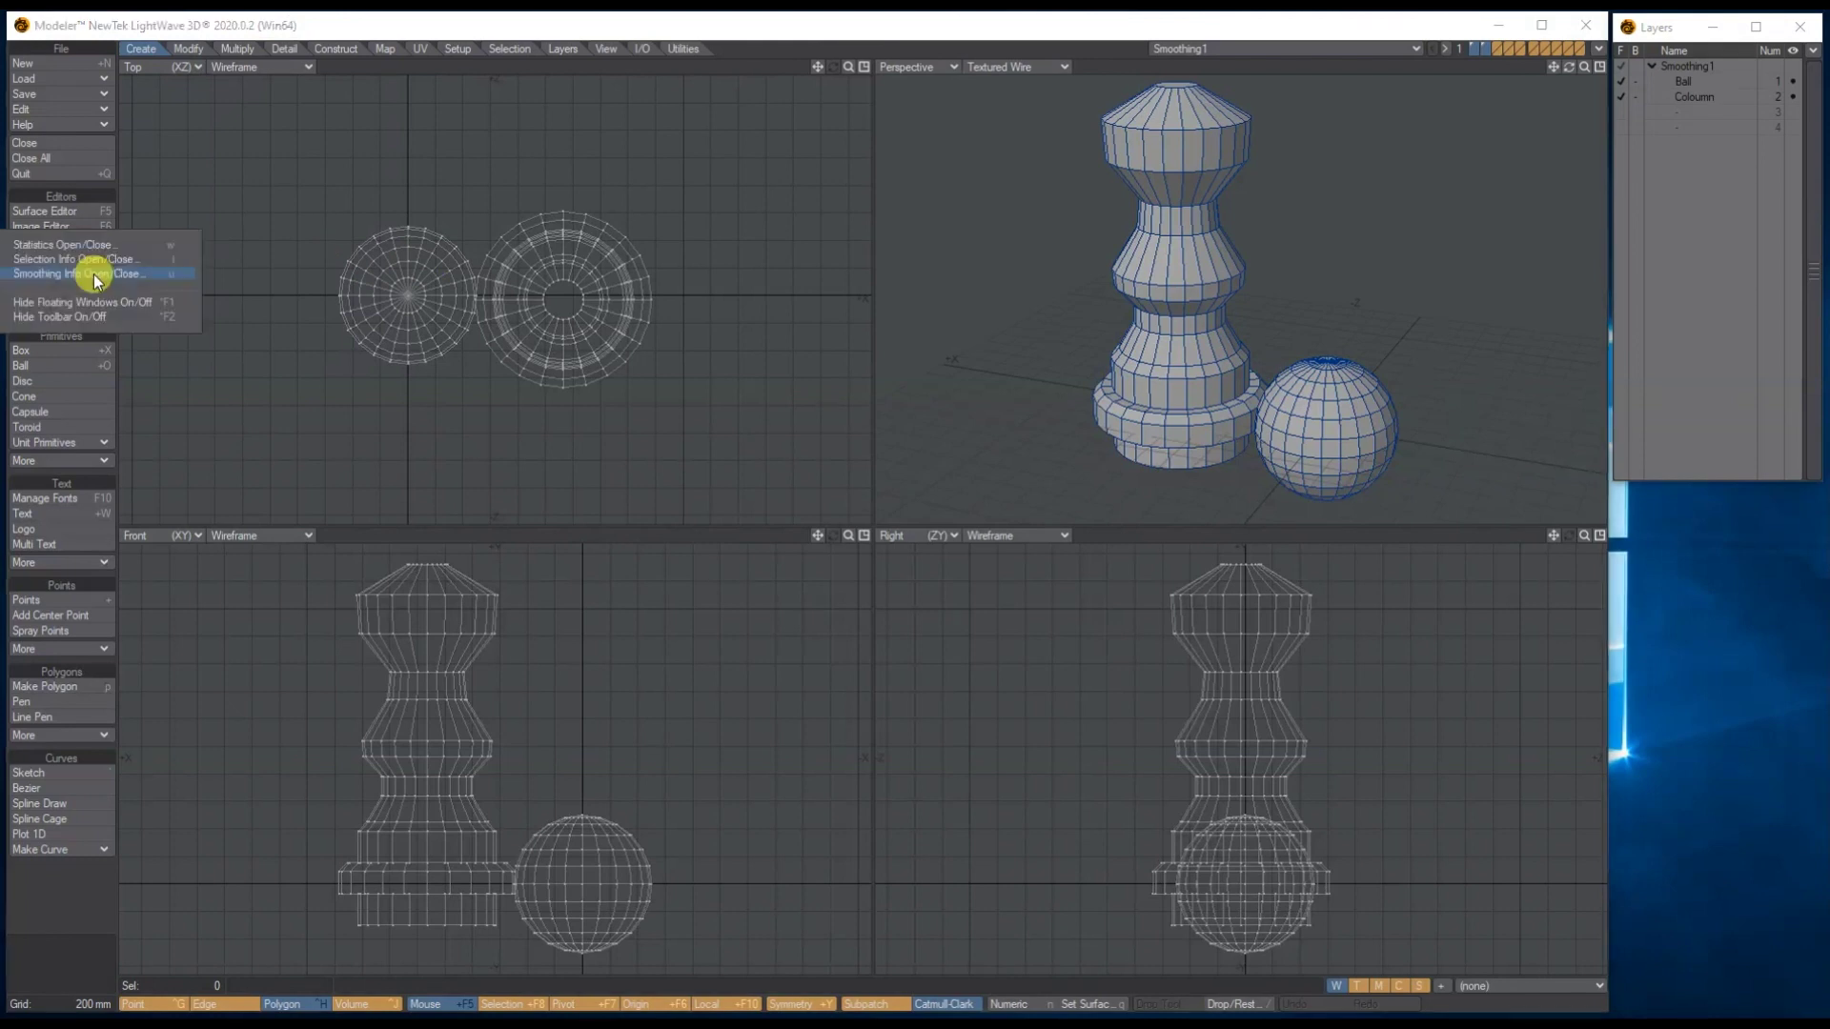
pyautogui.click(105, 272)
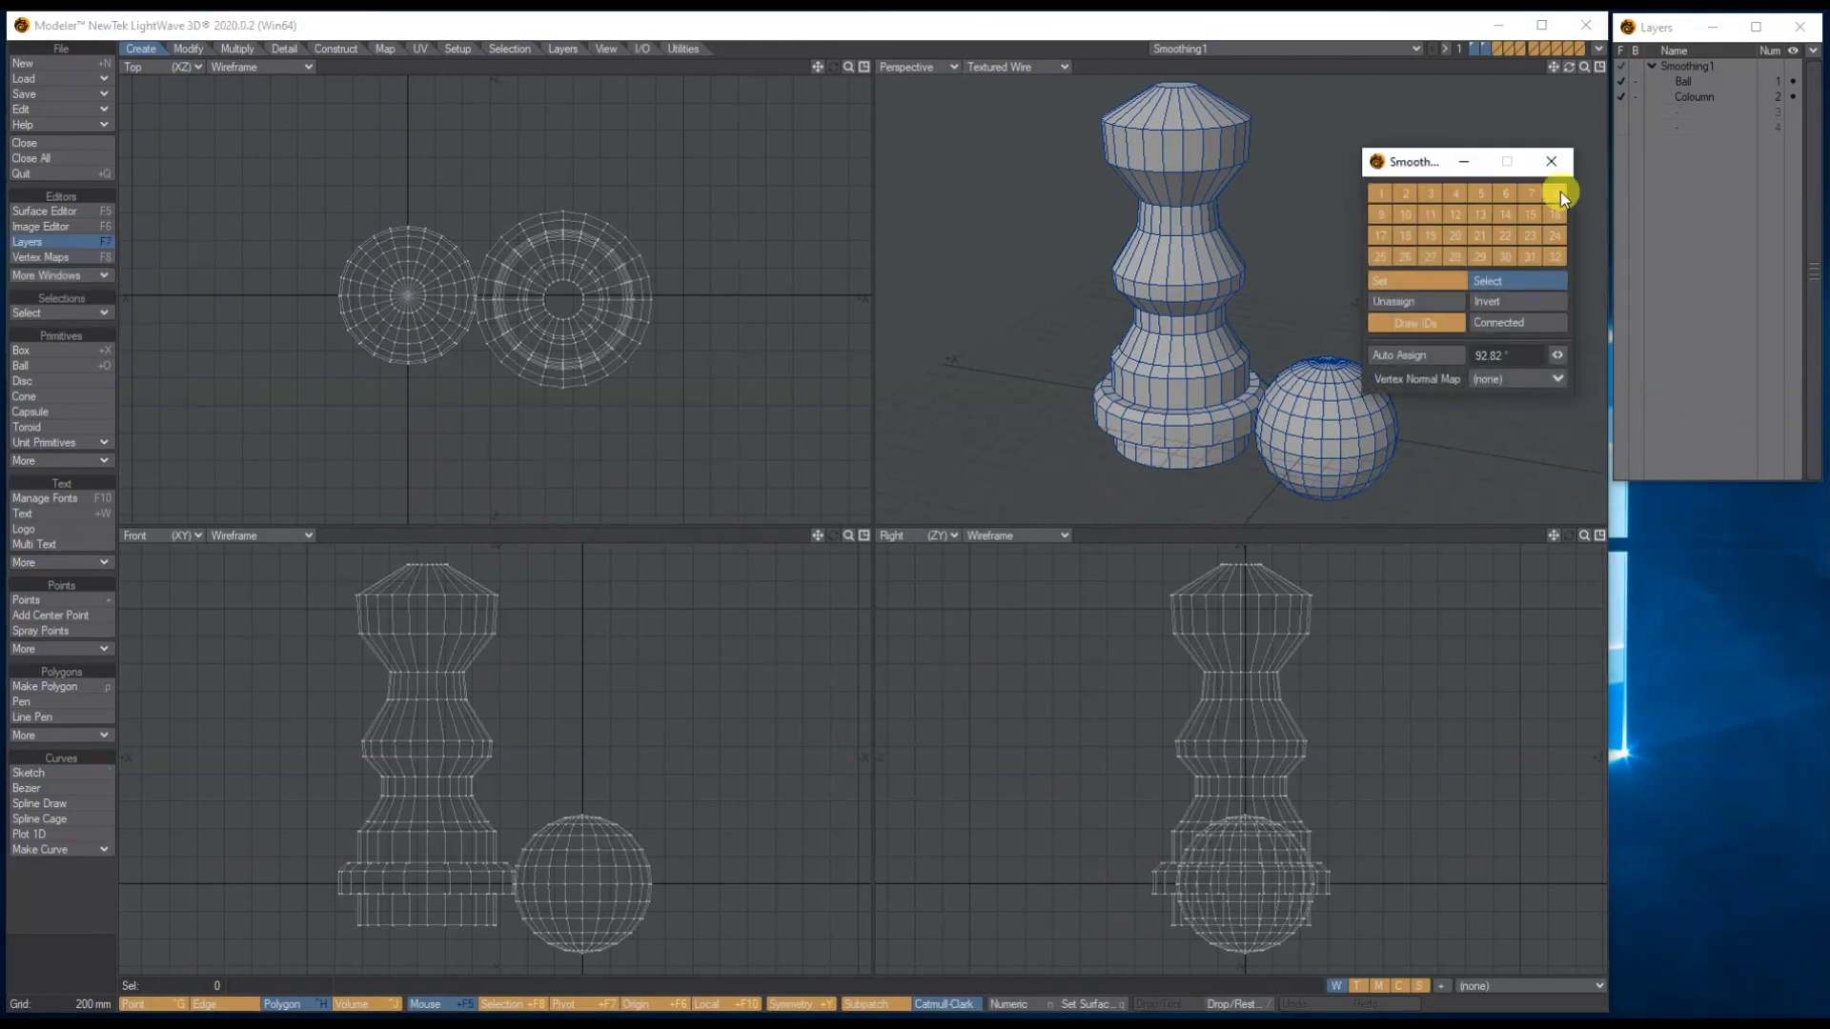
pyautogui.moveTo(1408, 170); pyautogui.dragTo(1650, 507)
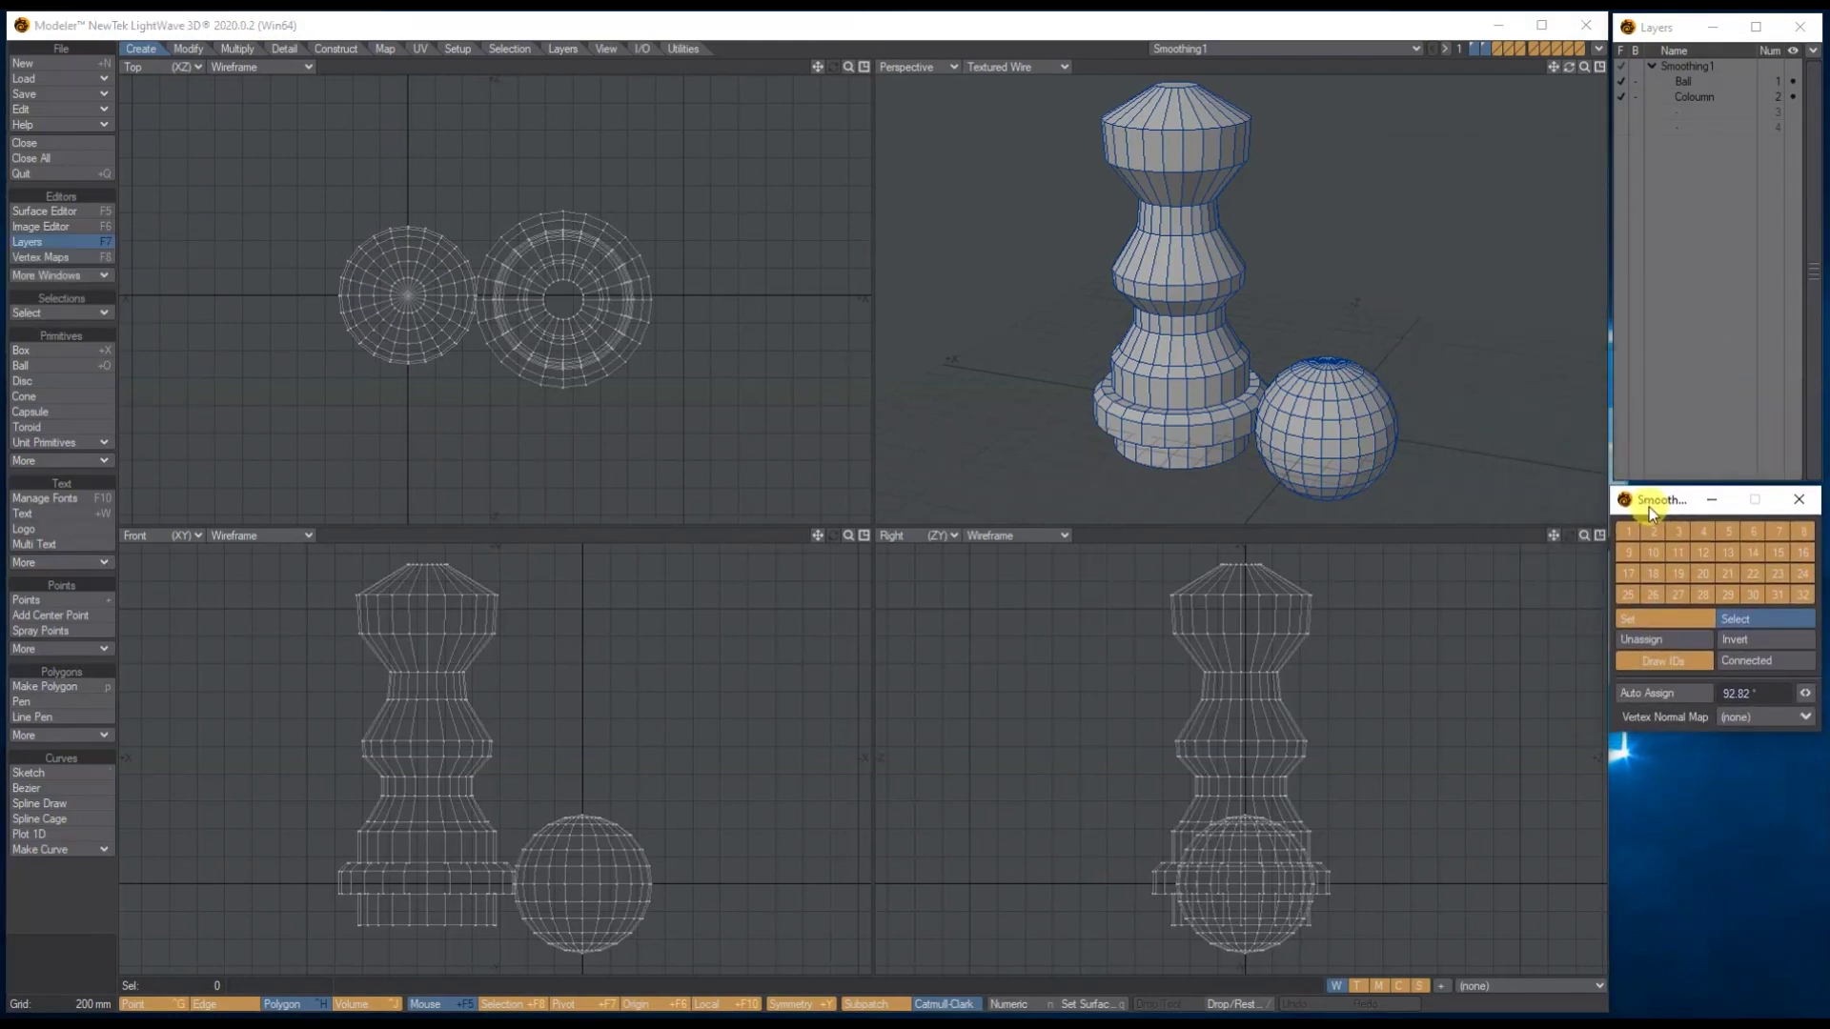
# Step: Turn on smoothing for the Default surface in the Surface Editor and display the perspective view as Texture
pyautogui.click(59, 211)
pyautogui.moveTo(357, 173); pyautogui.dragTo(609, 162)
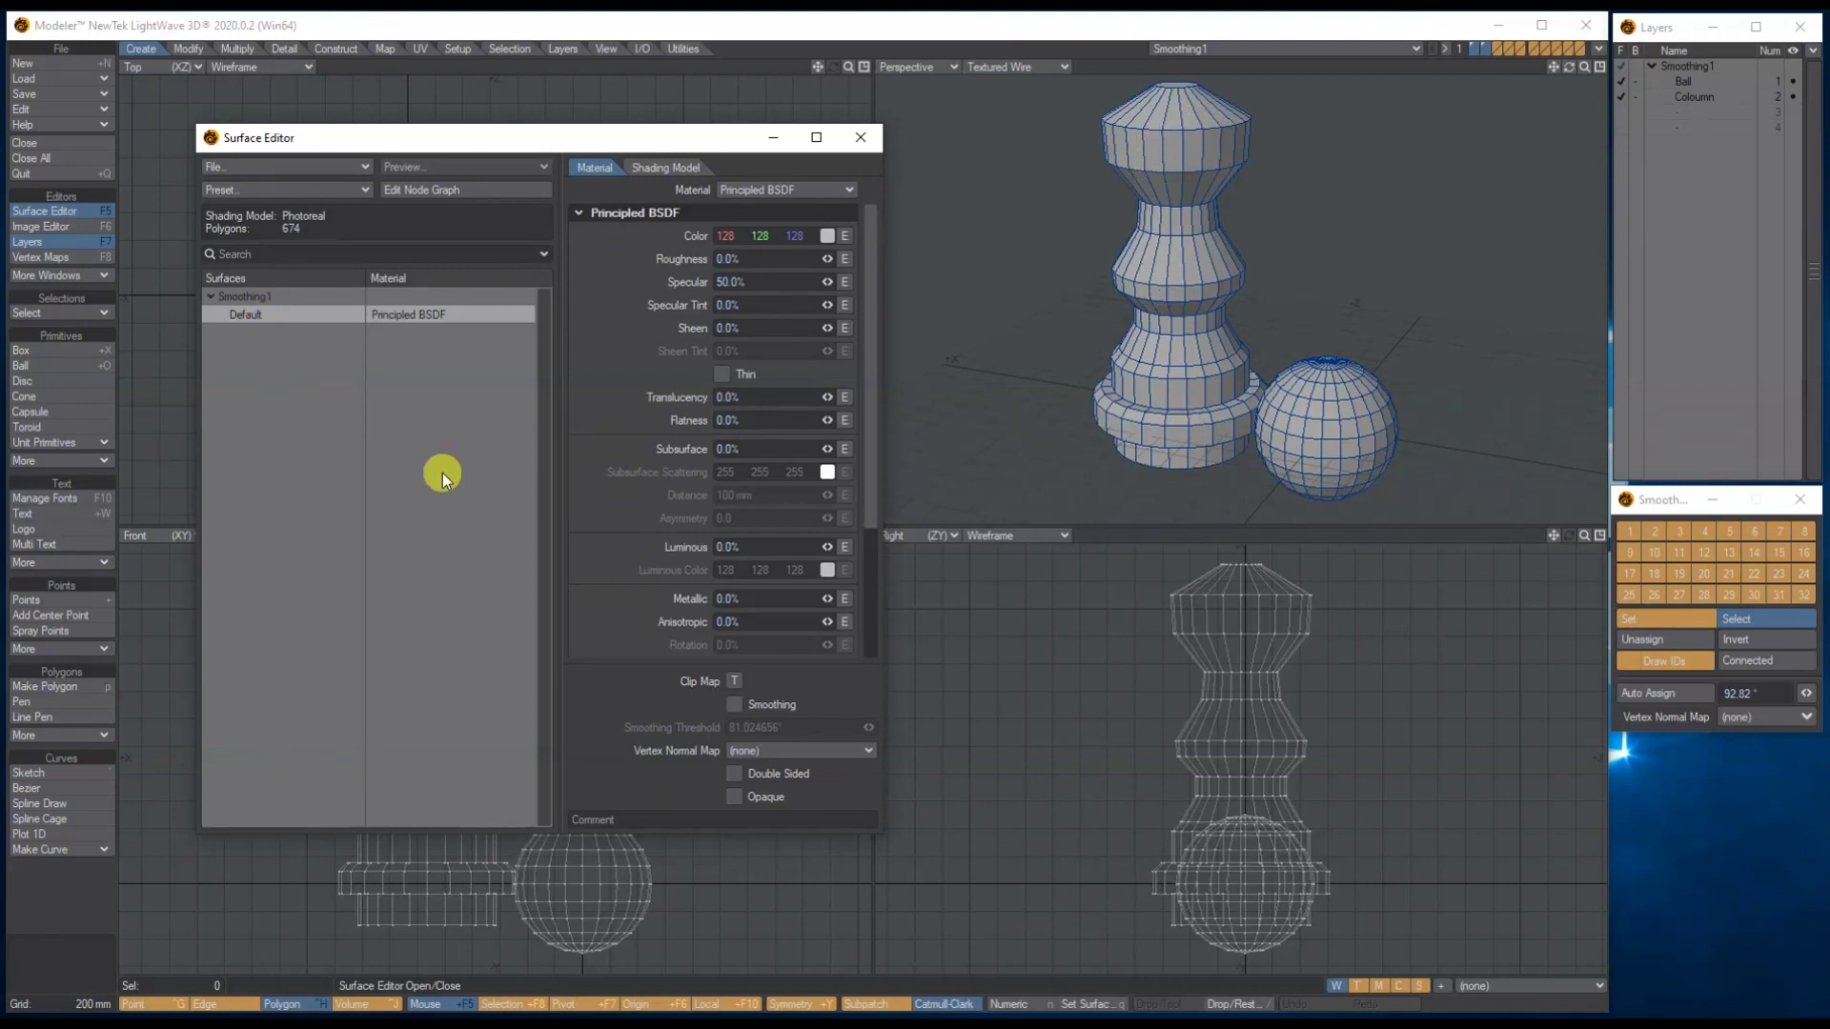
pyautogui.click(733, 705)
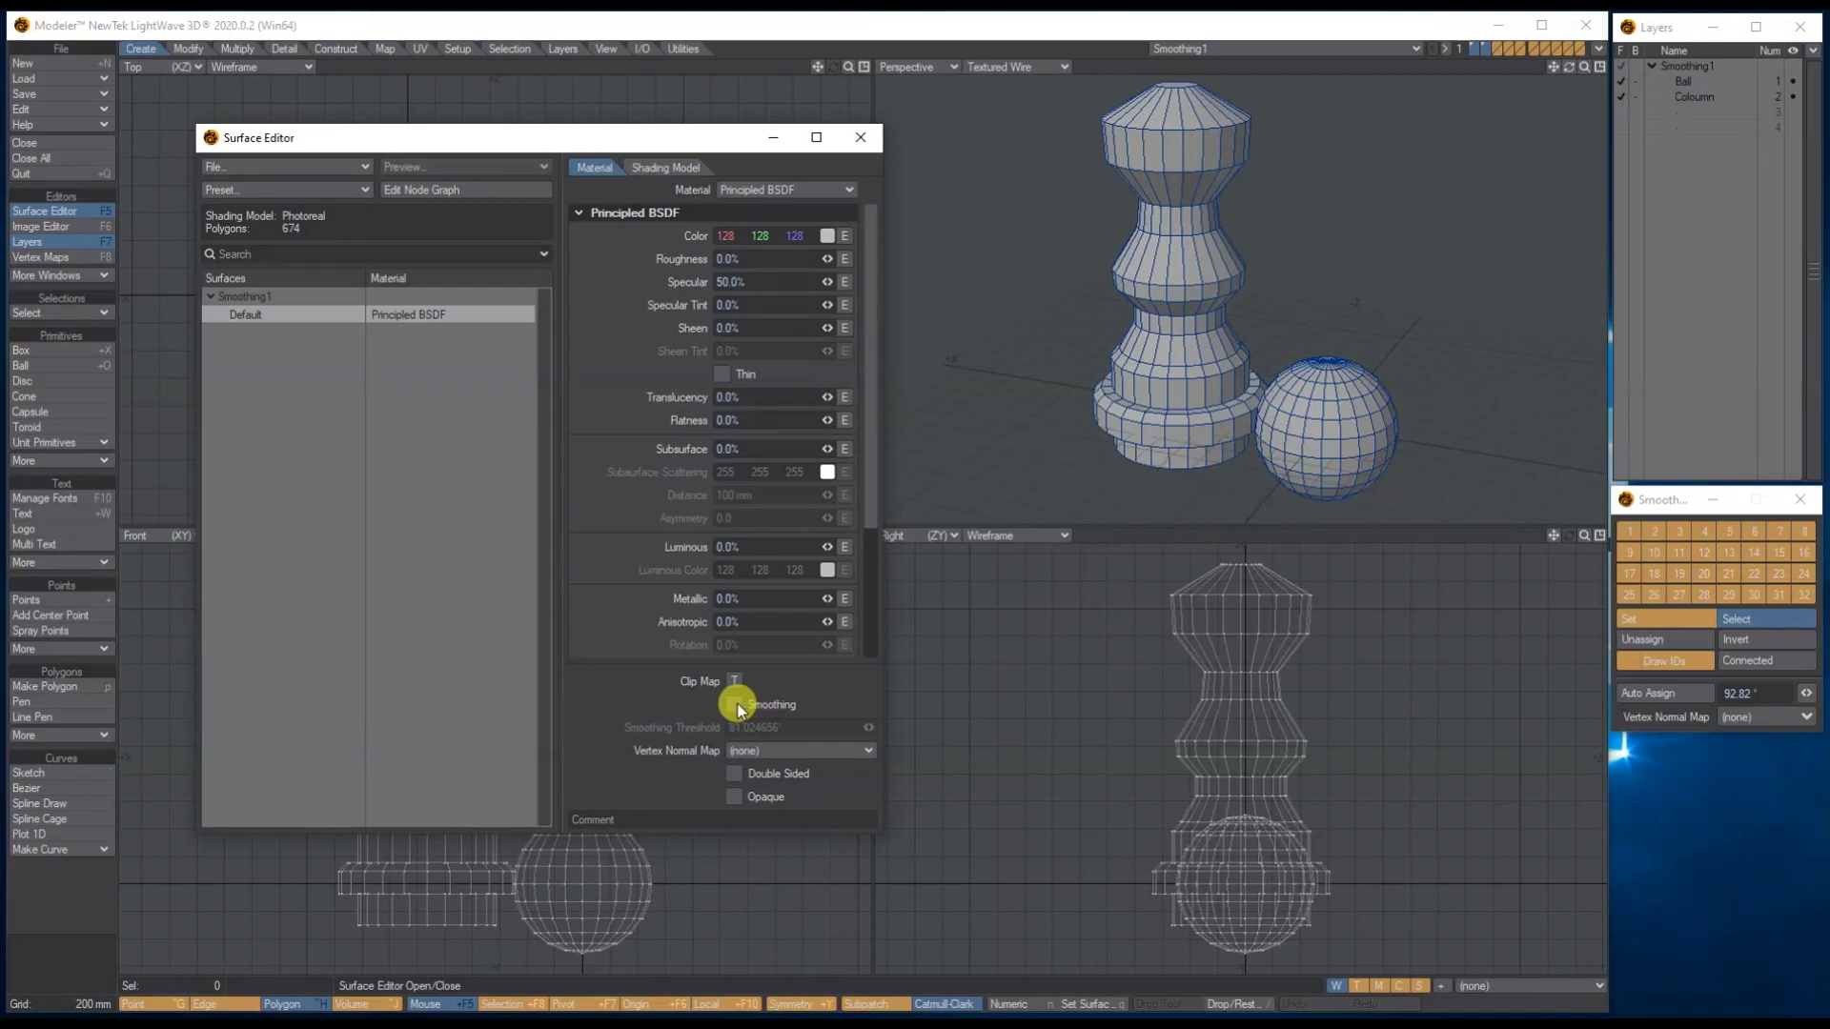
pyautogui.click(1002, 65)
pyautogui.click(984, 147)
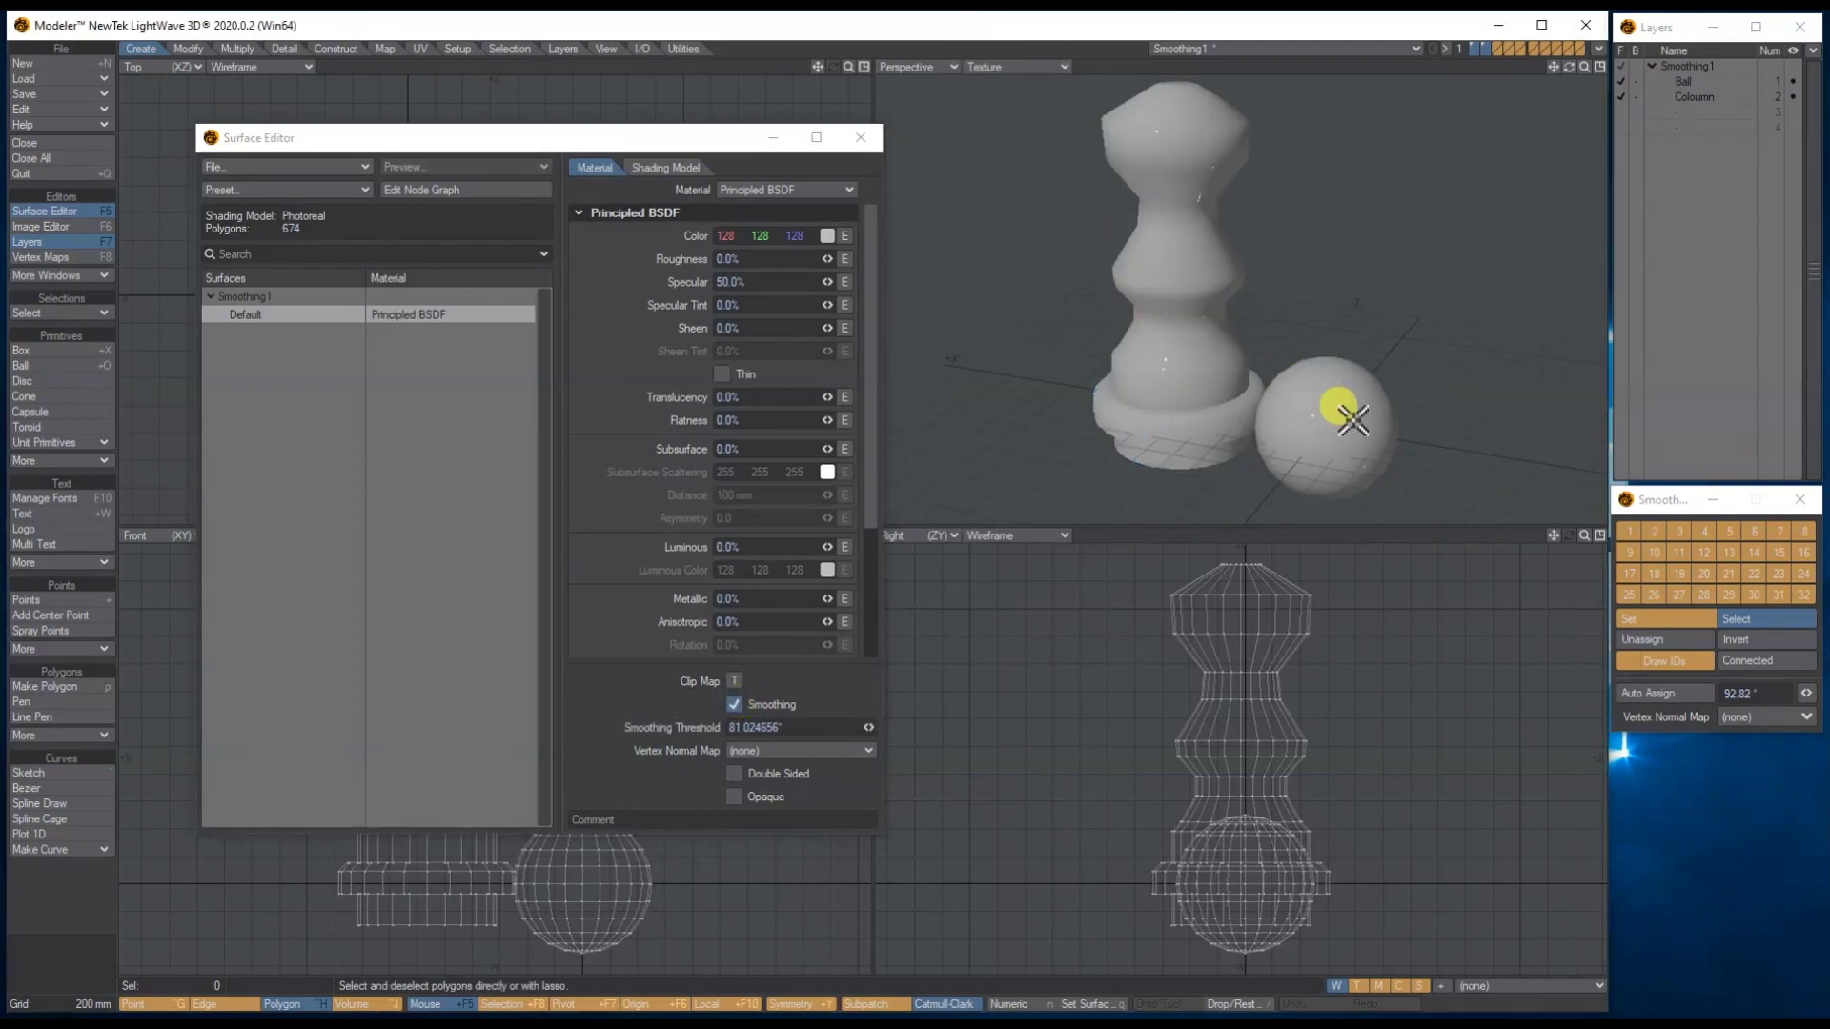
# Step: Turn off smoothing for the Default surface, close the Surface Editor and return the perspective view to Textured Wire
pyautogui.click(765, 713)
pyautogui.click(764, 713)
pyautogui.click(764, 713)
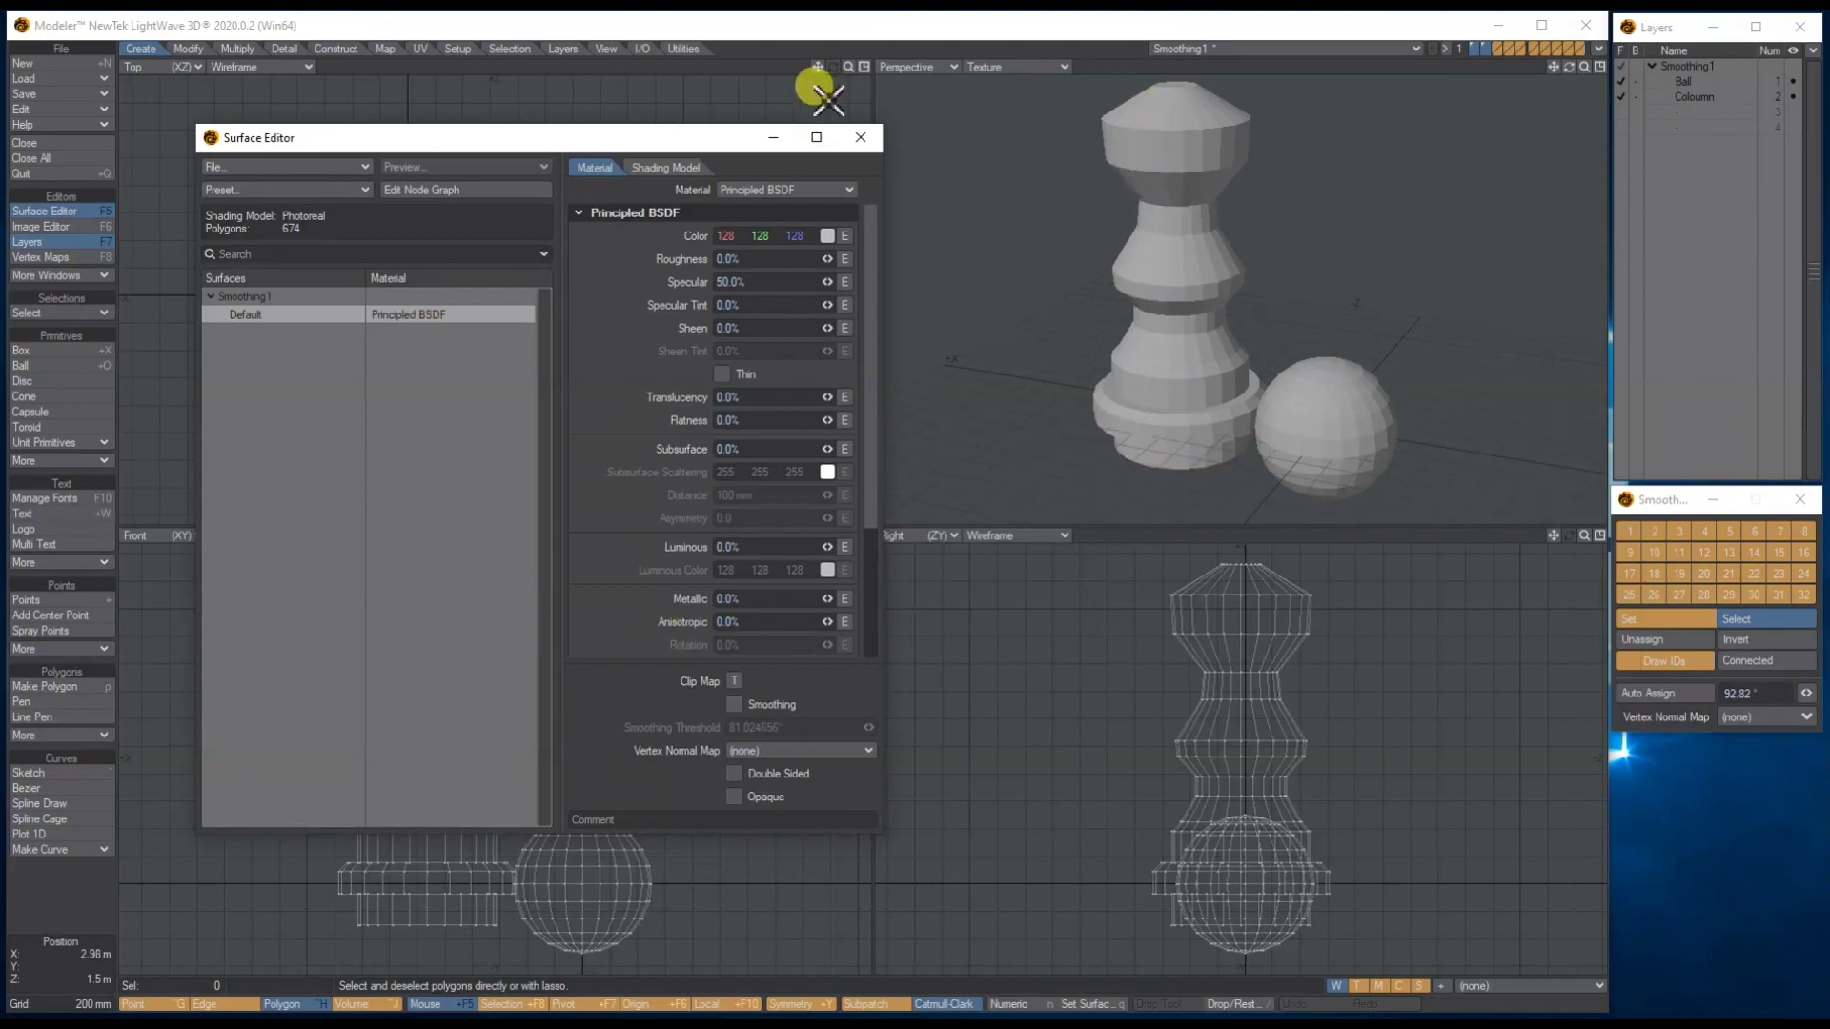
pyautogui.click(866, 137)
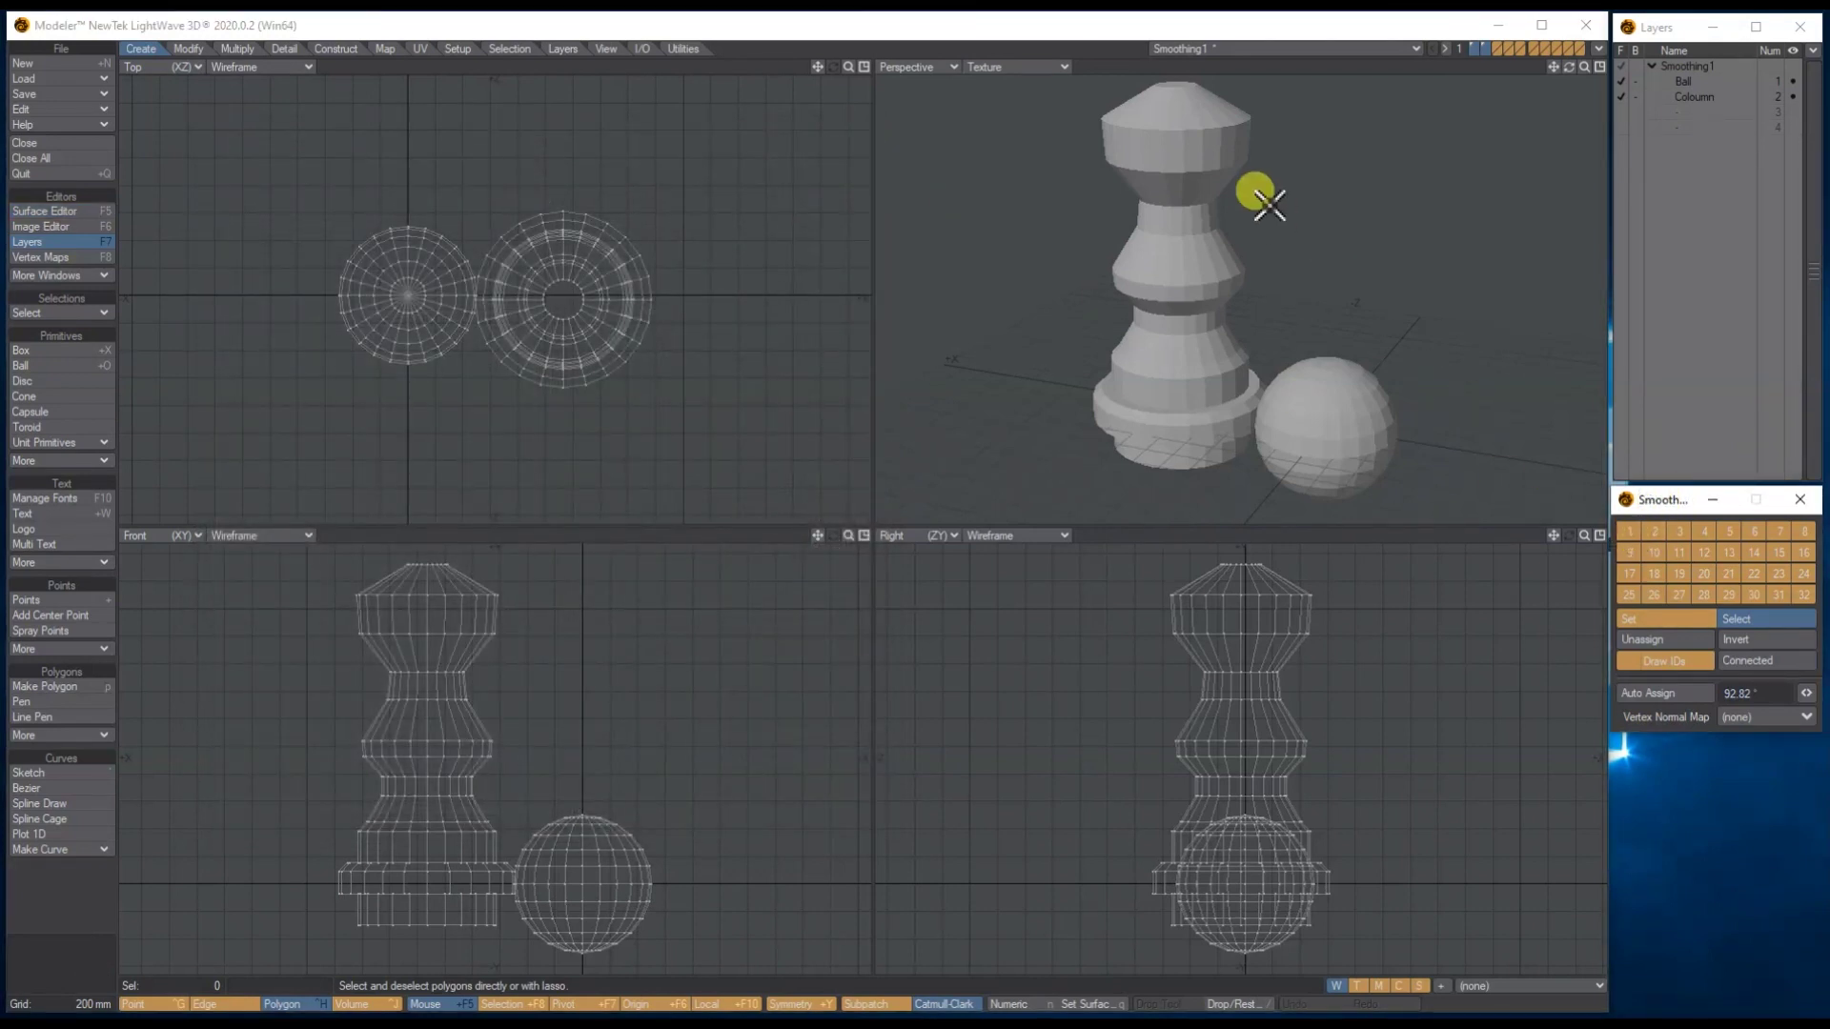
pyautogui.click(1019, 66)
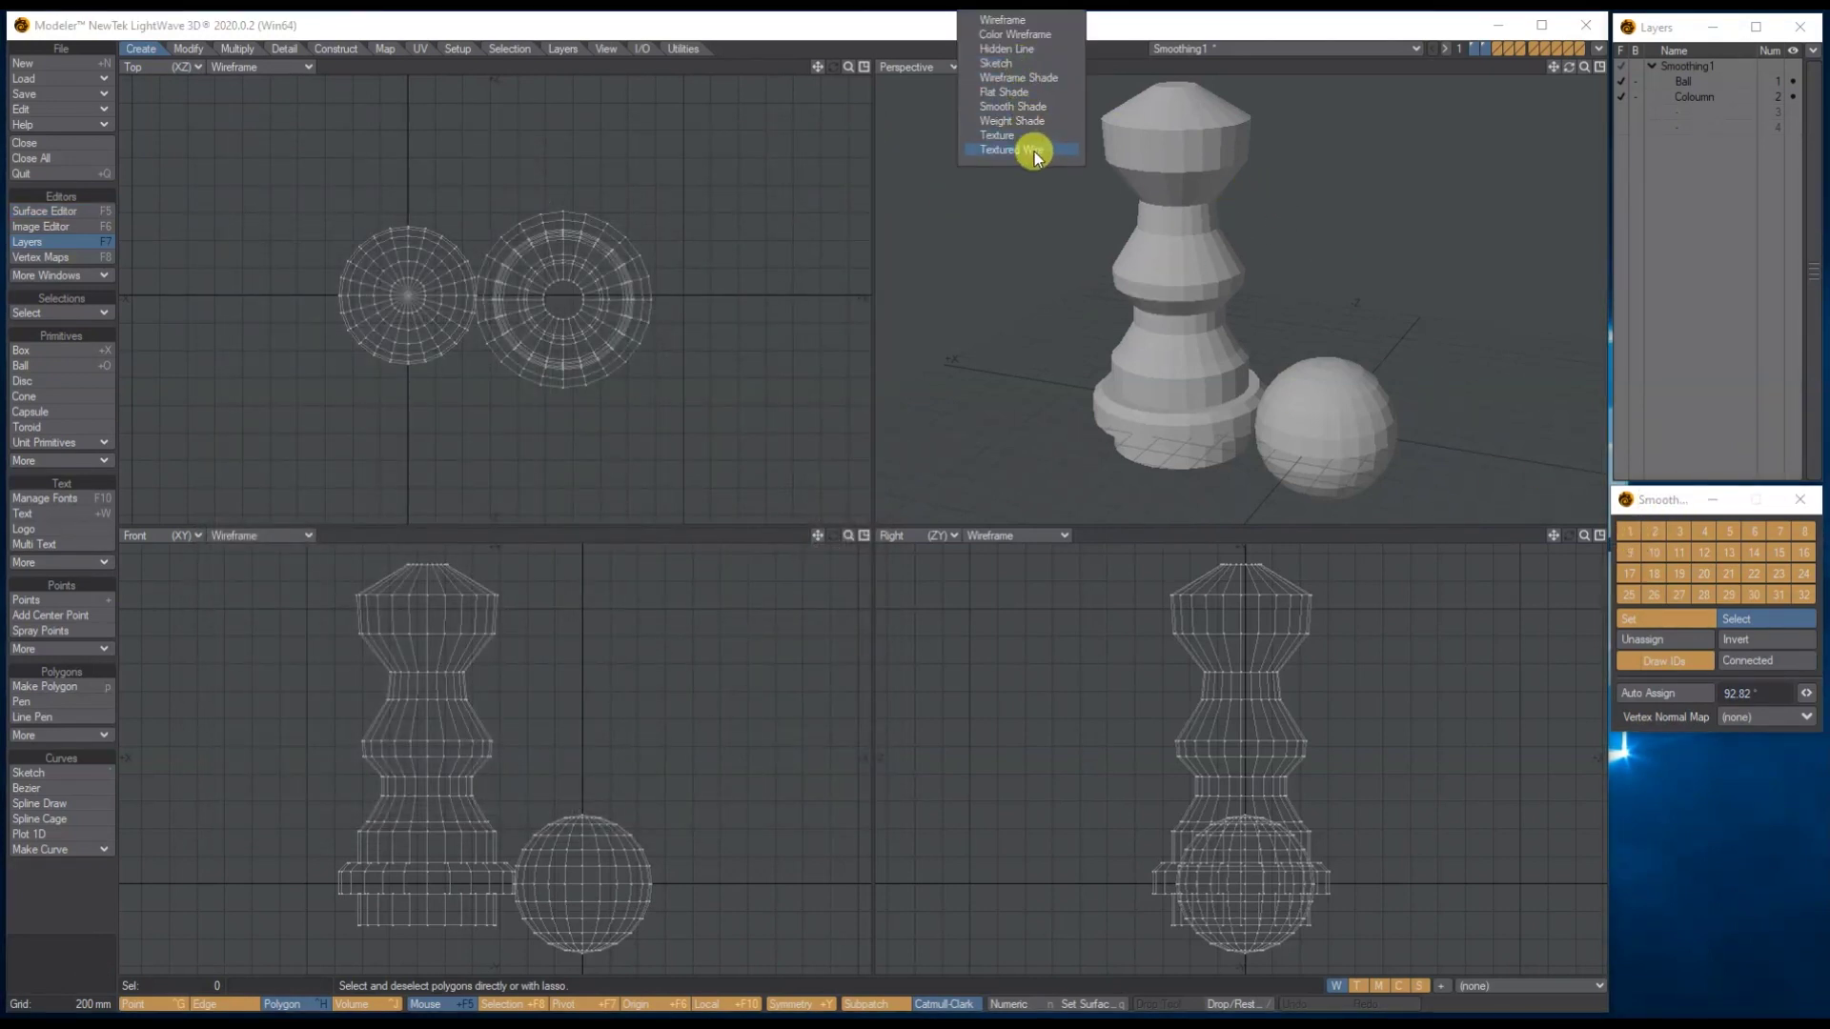
pyautogui.click(1033, 151)
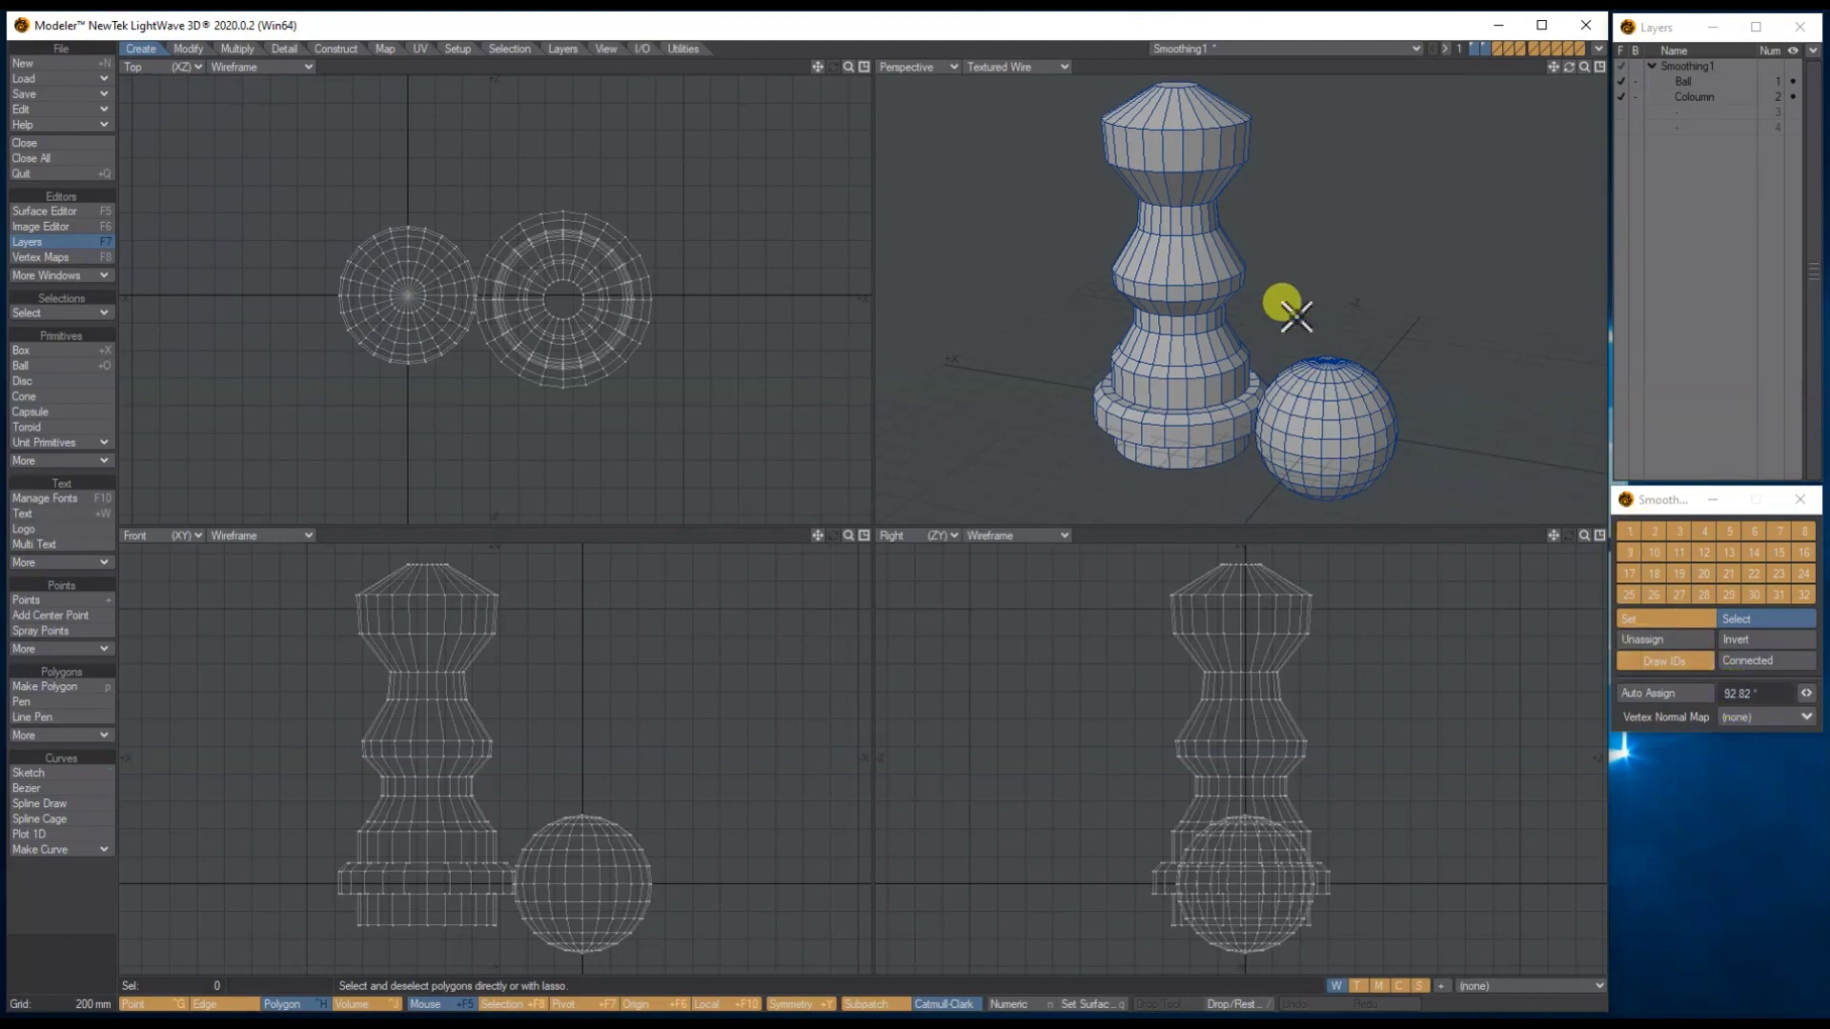
# Step: Maximize the perspective view and select the three full polygon bands that form the column's middle bulge
pyautogui.click(1599, 67)
pyautogui.moveTo(1584, 67); pyautogui.dragTo(1663, 67)
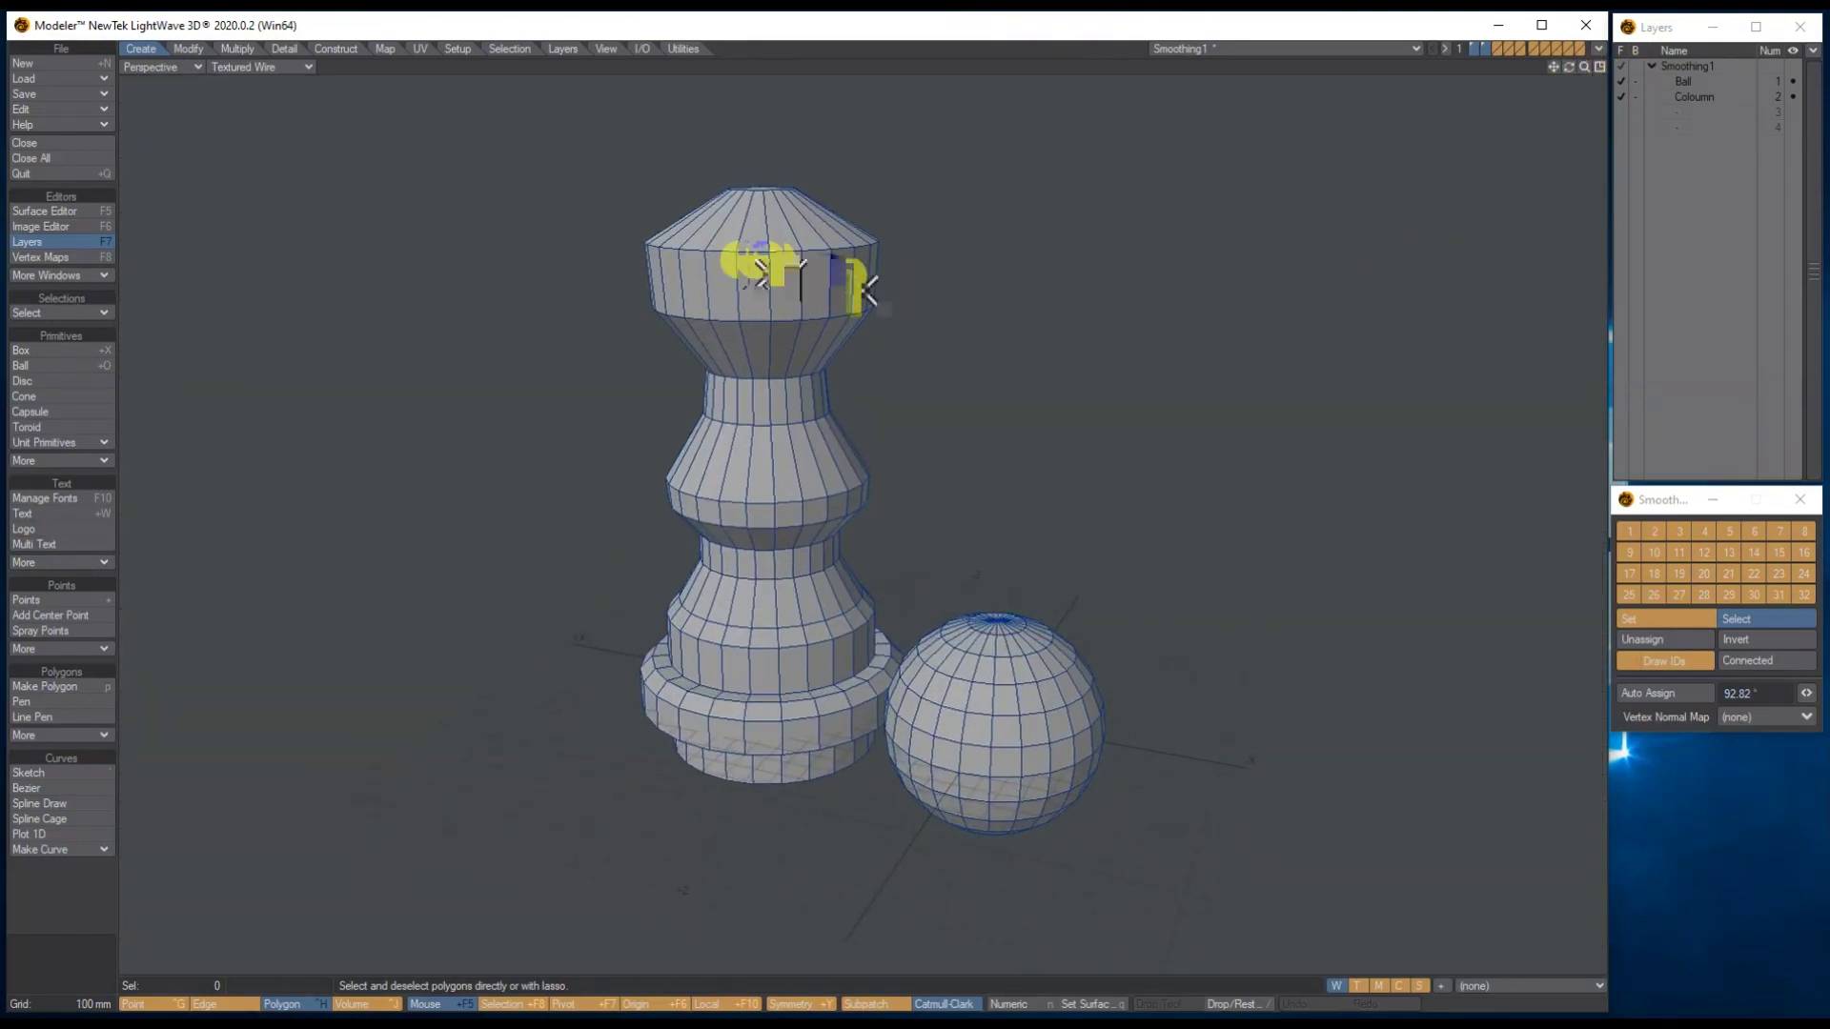
pyautogui.moveTo(749, 492)
pyautogui.mouseDown()
pyautogui.moveTo(815, 475)
pyautogui.moveTo(781, 508)
pyautogui.mouseUp()
pyautogui.click(85, 314)
pyautogui.click(88, 307)
pyautogui.moveTo(738, 519); pyautogui.dragTo(734, 511)
pyautogui.click(53, 315)
pyautogui.click(57, 320)
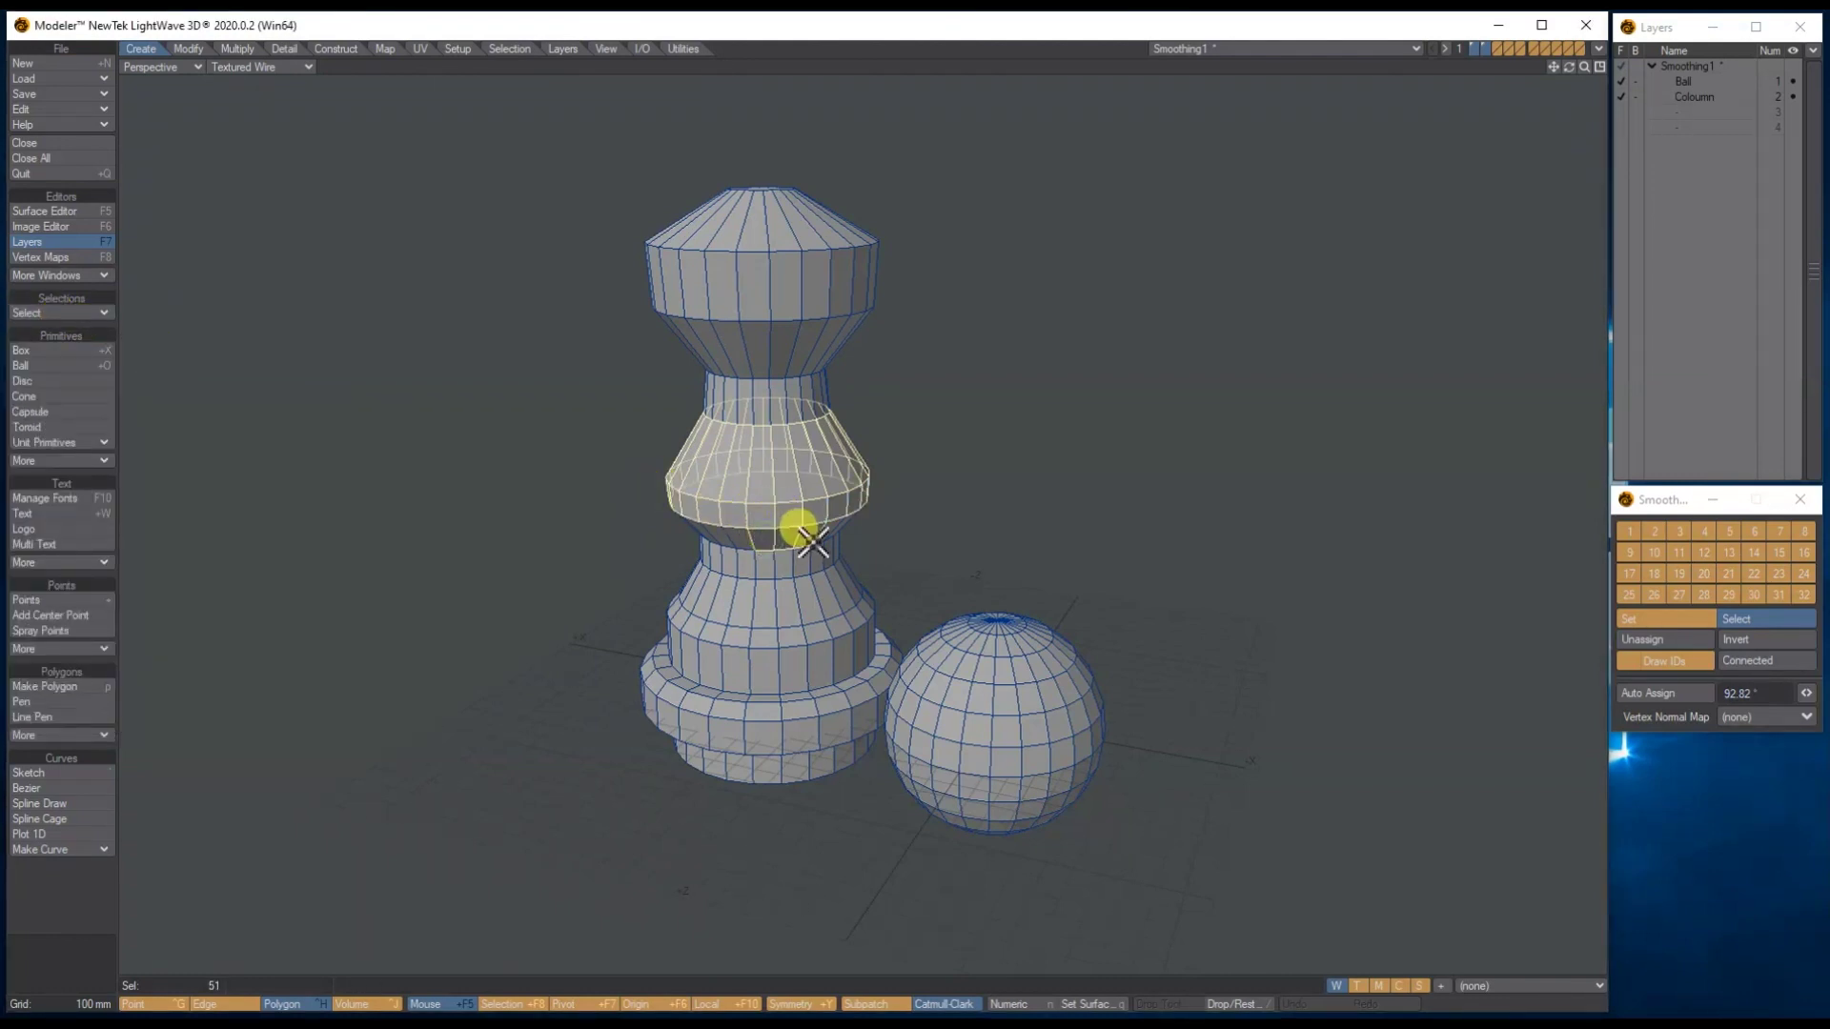
pyautogui.click(54, 313)
pyautogui.click(55, 305)
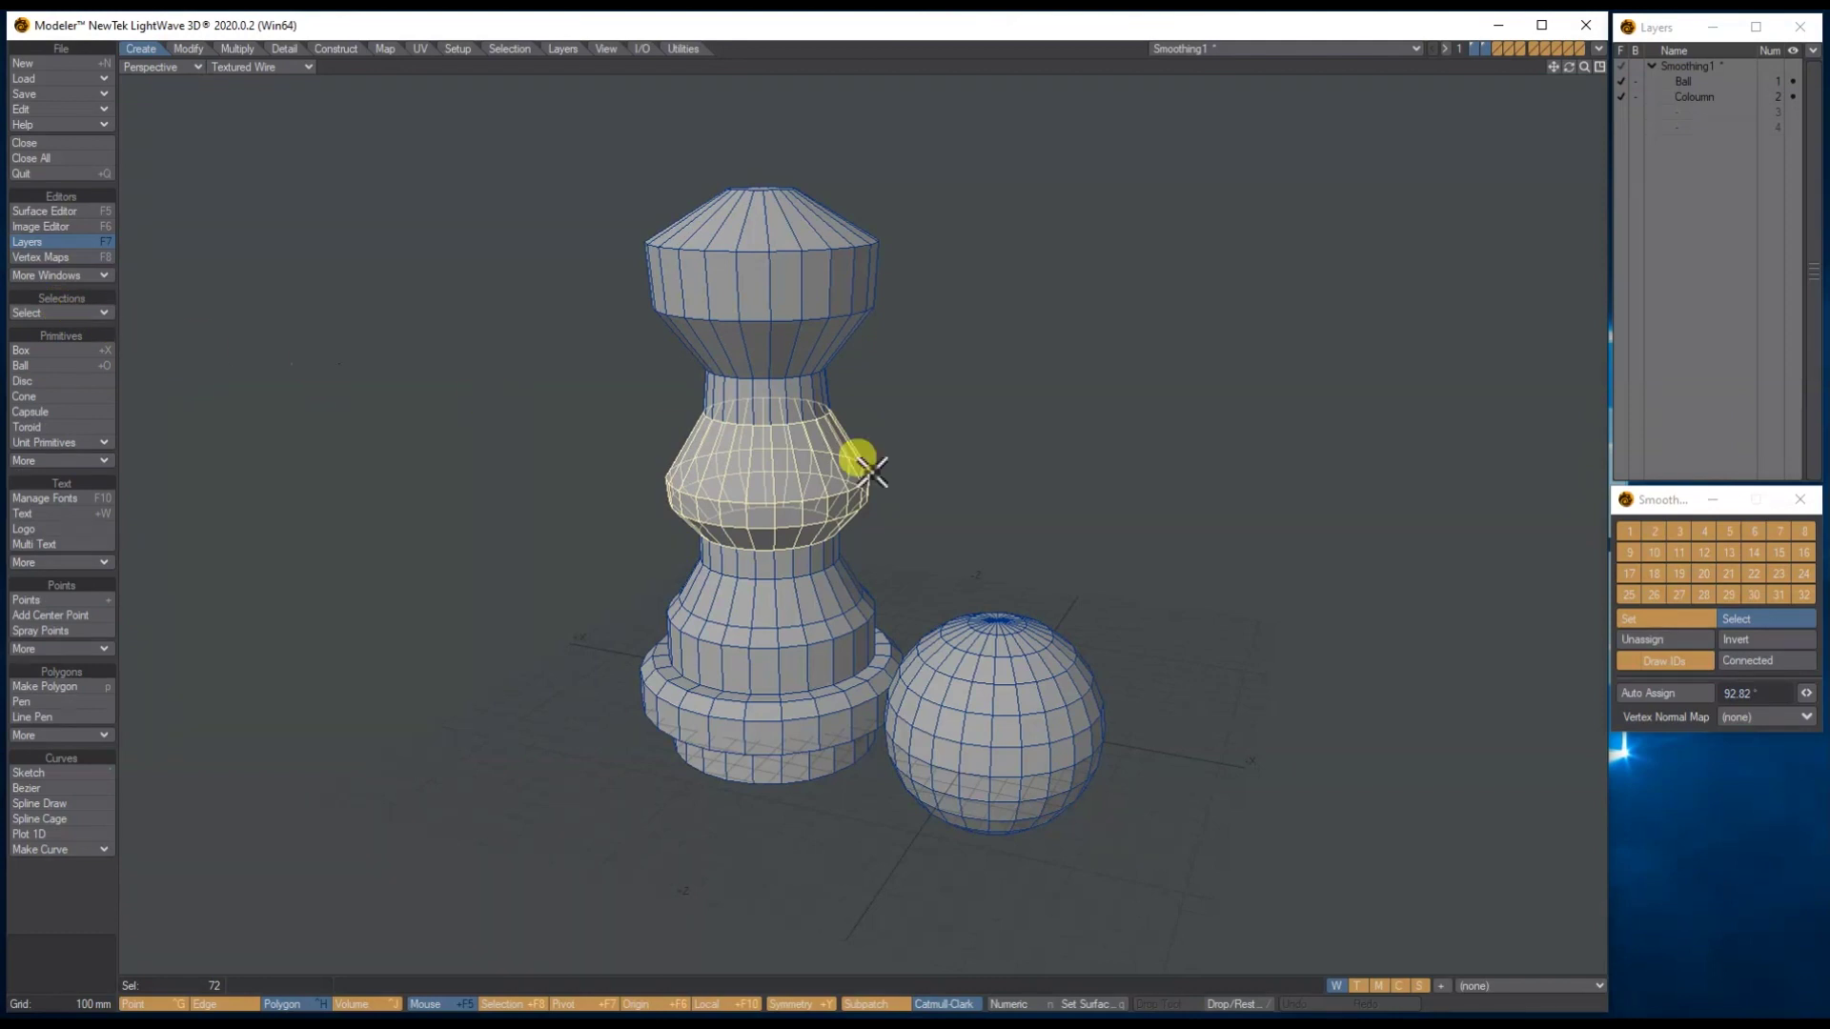
# Step: Assign the selected bulge polygons to smoothing group 1 and set the Auto Assign angle to 56.15°
pyautogui.moveTo(1663, 495); pyautogui.dragTo(1115, 253)
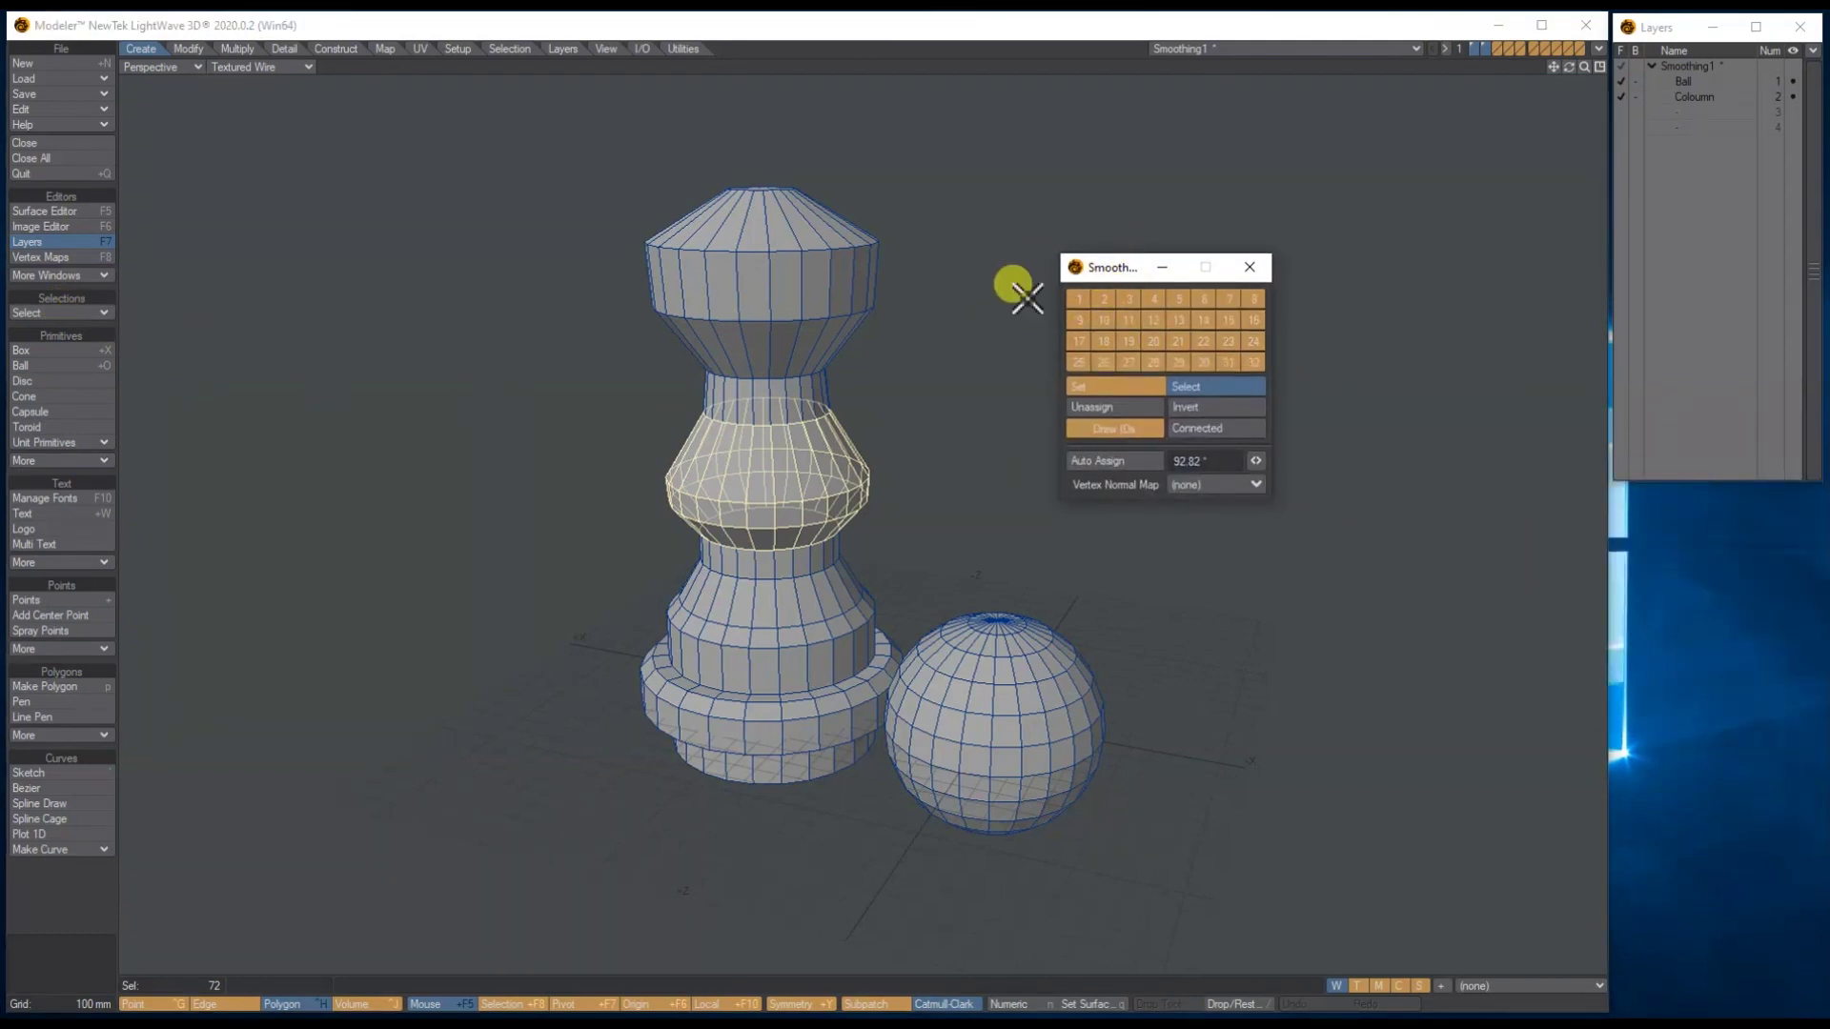
pyautogui.click(1127, 385)
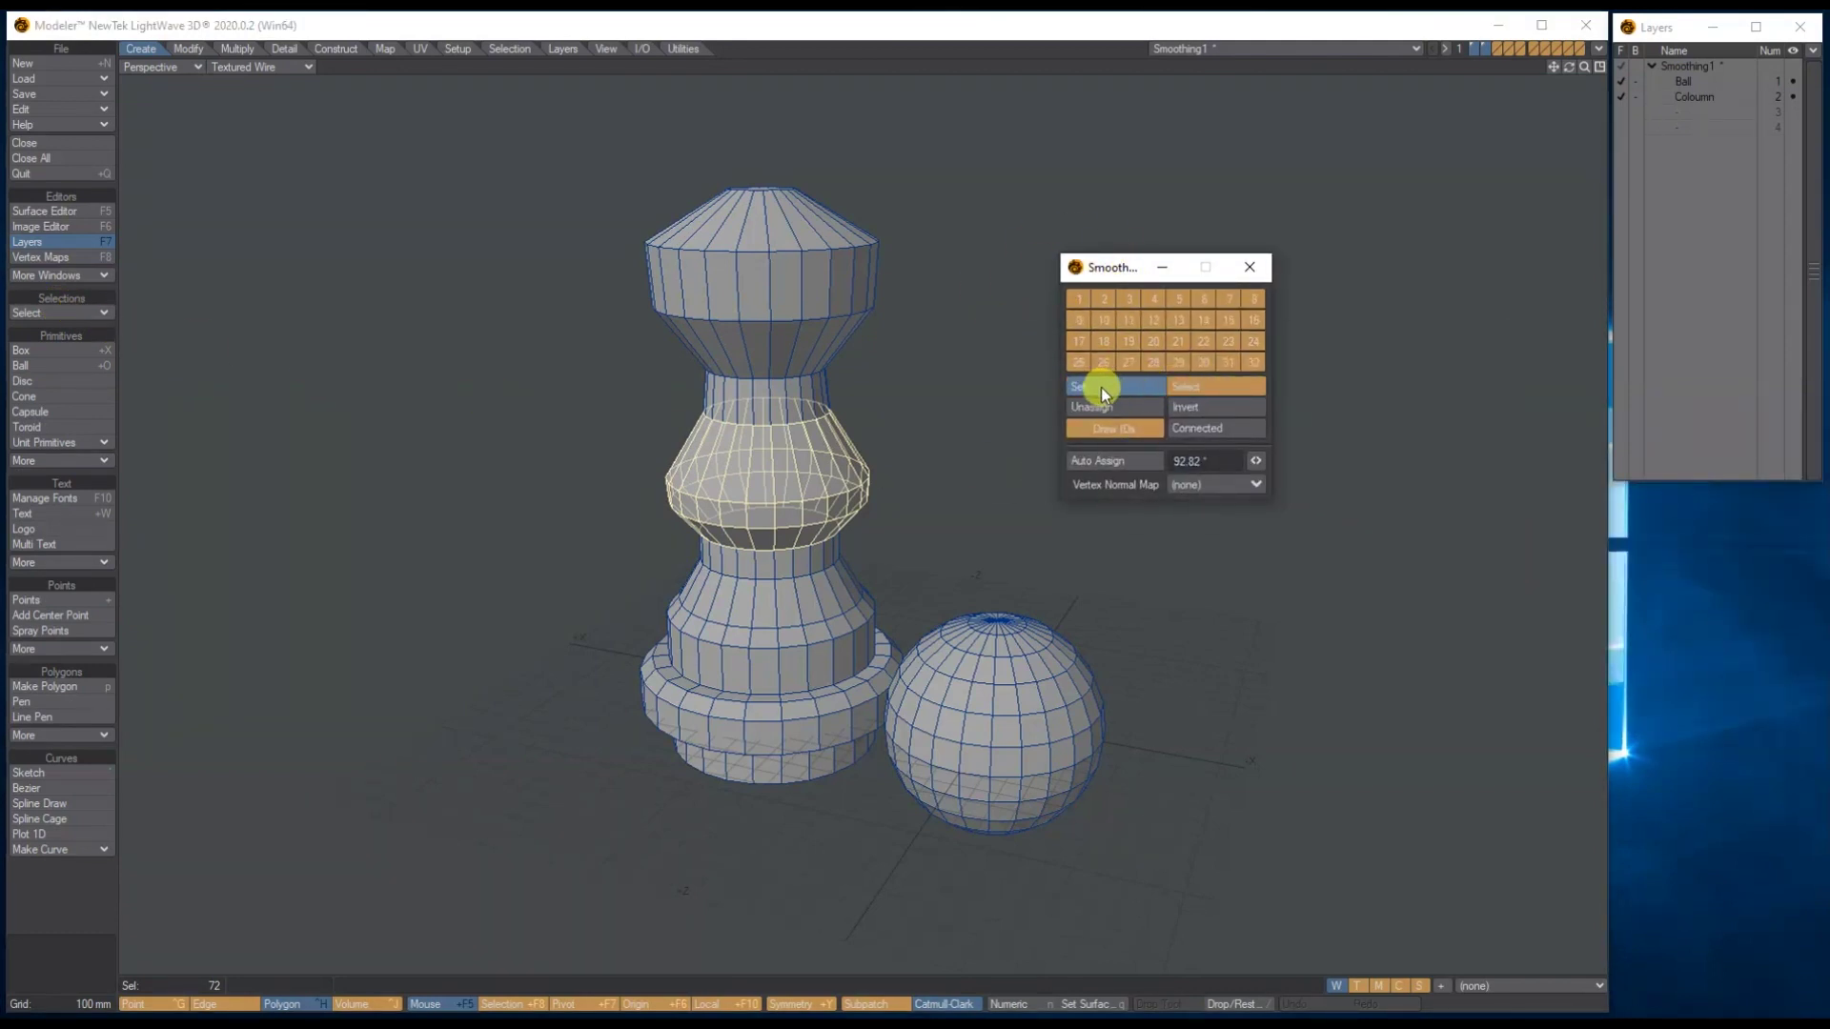
pyautogui.click(1079, 299)
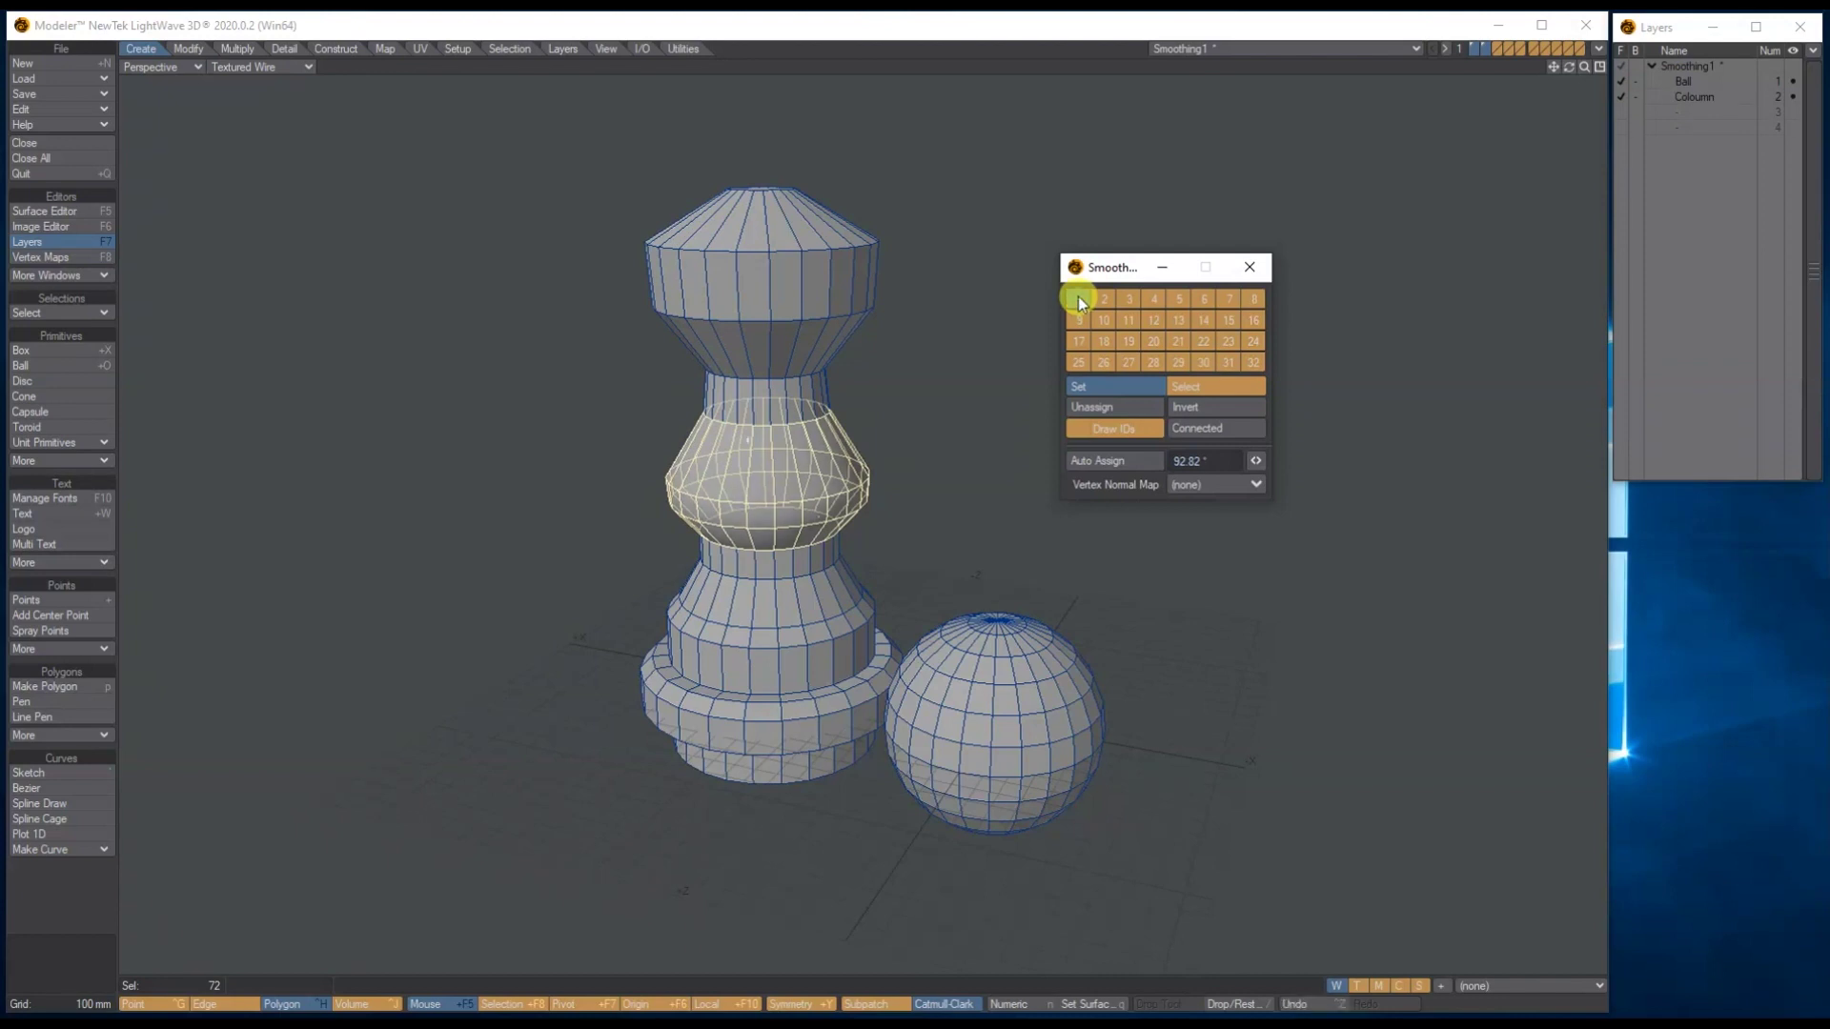
pyautogui.moveTo(1257, 454); pyautogui.dragTo(1256, 461)
pyautogui.moveTo(1091, 270); pyautogui.dragTo(1300, 286)
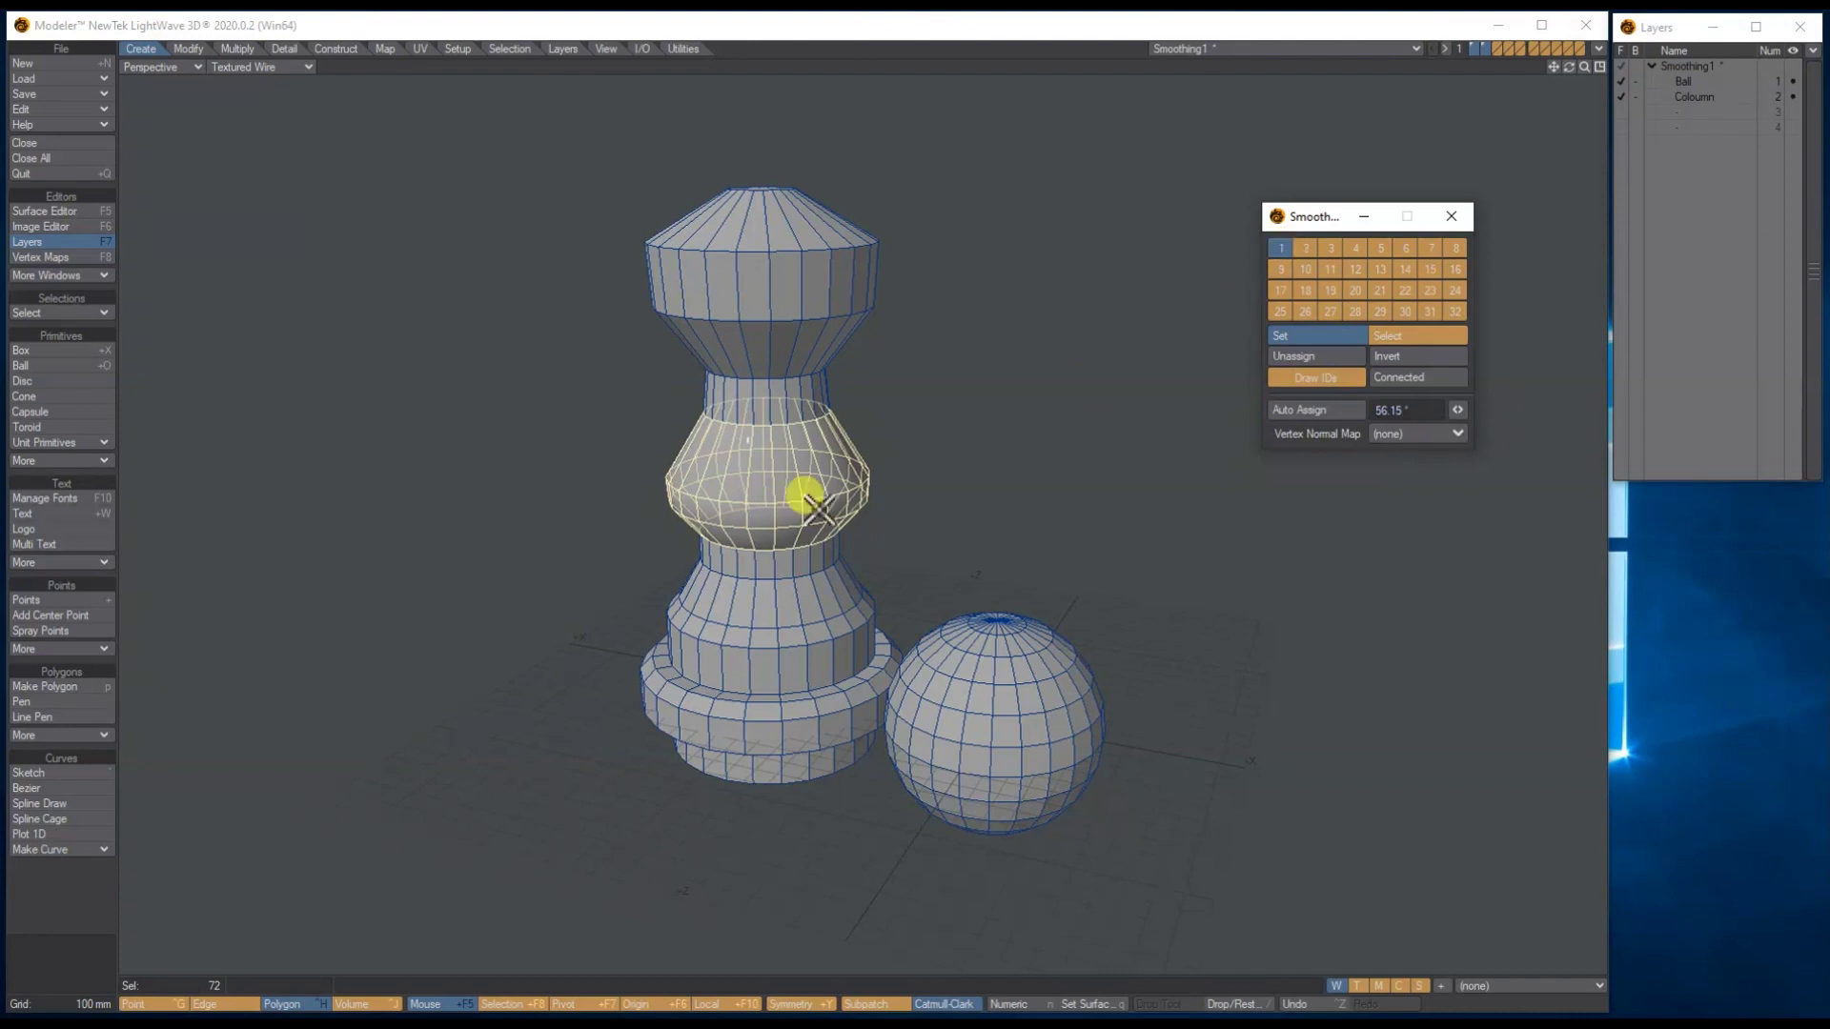
pyautogui.click(1277, 249)
# Step: Clear the selection and check the bulge's smoothing in Texture display, returning to Textured Wire
pyautogui.click(928, 417)
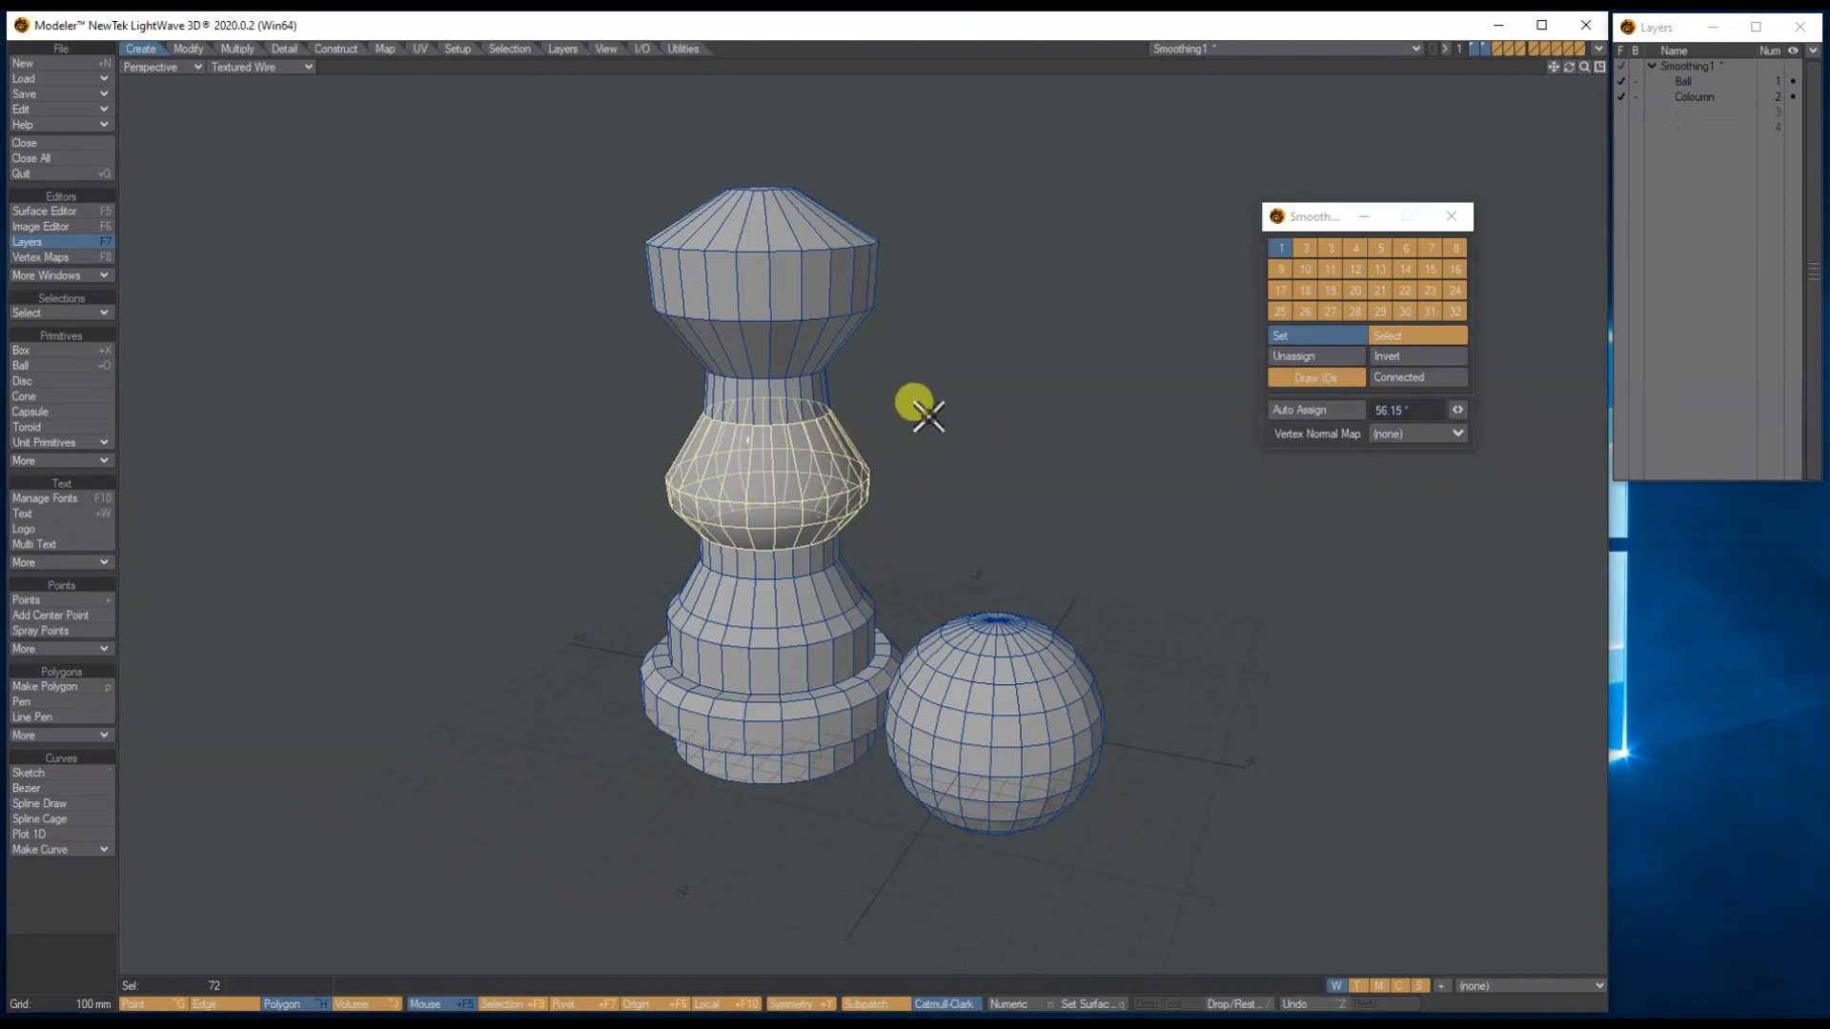
pyautogui.press('/')
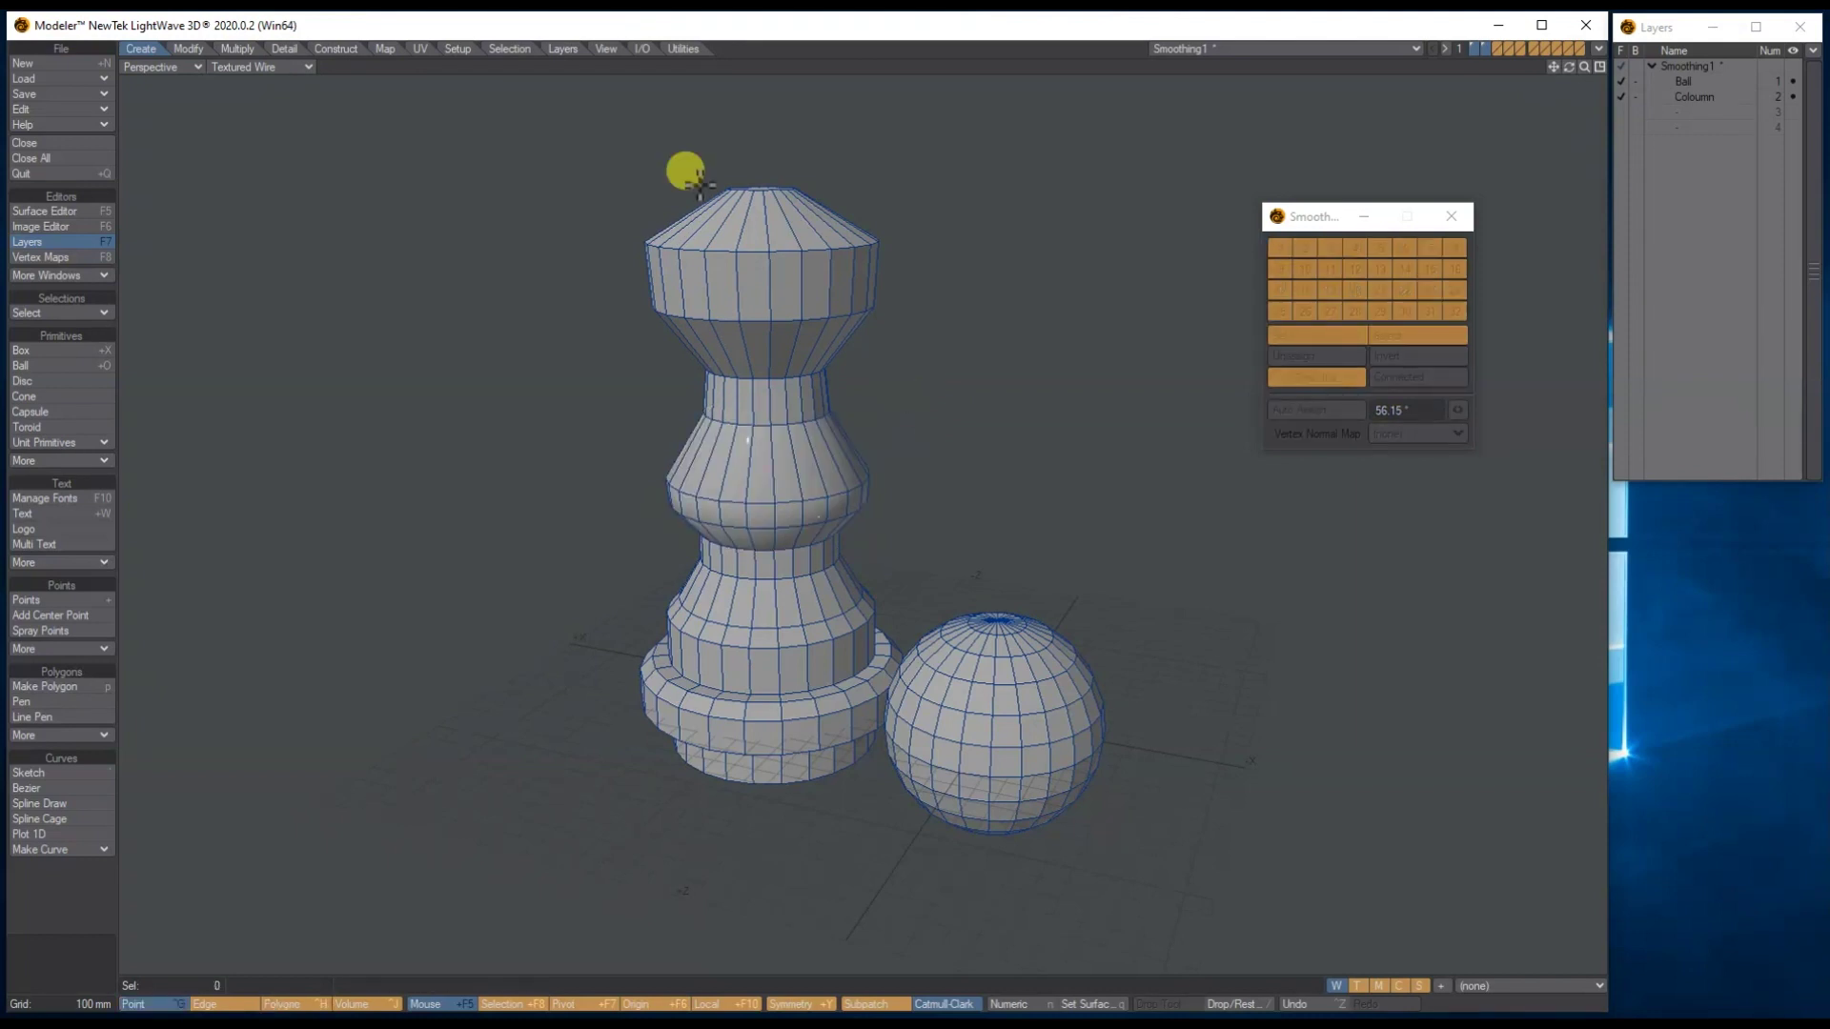
pyautogui.click(257, 67)
pyautogui.click(233, 138)
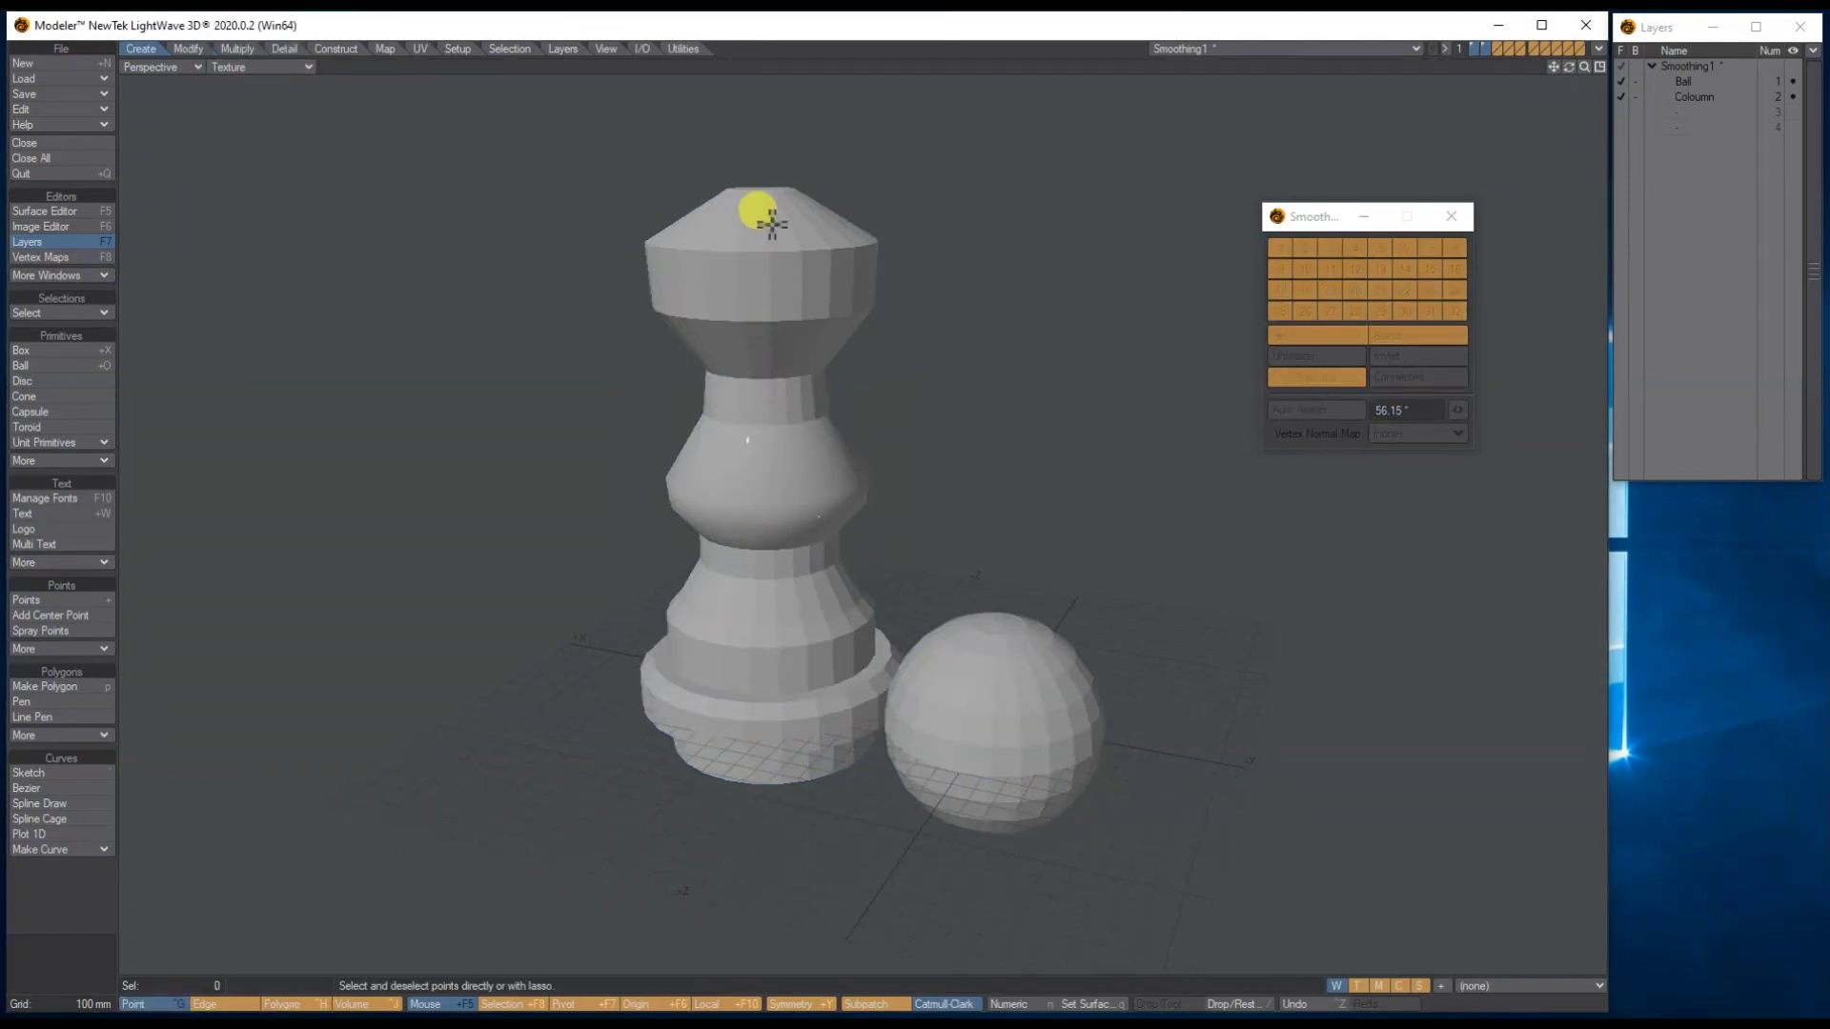
pyautogui.click(273, 67)
pyautogui.click(286, 159)
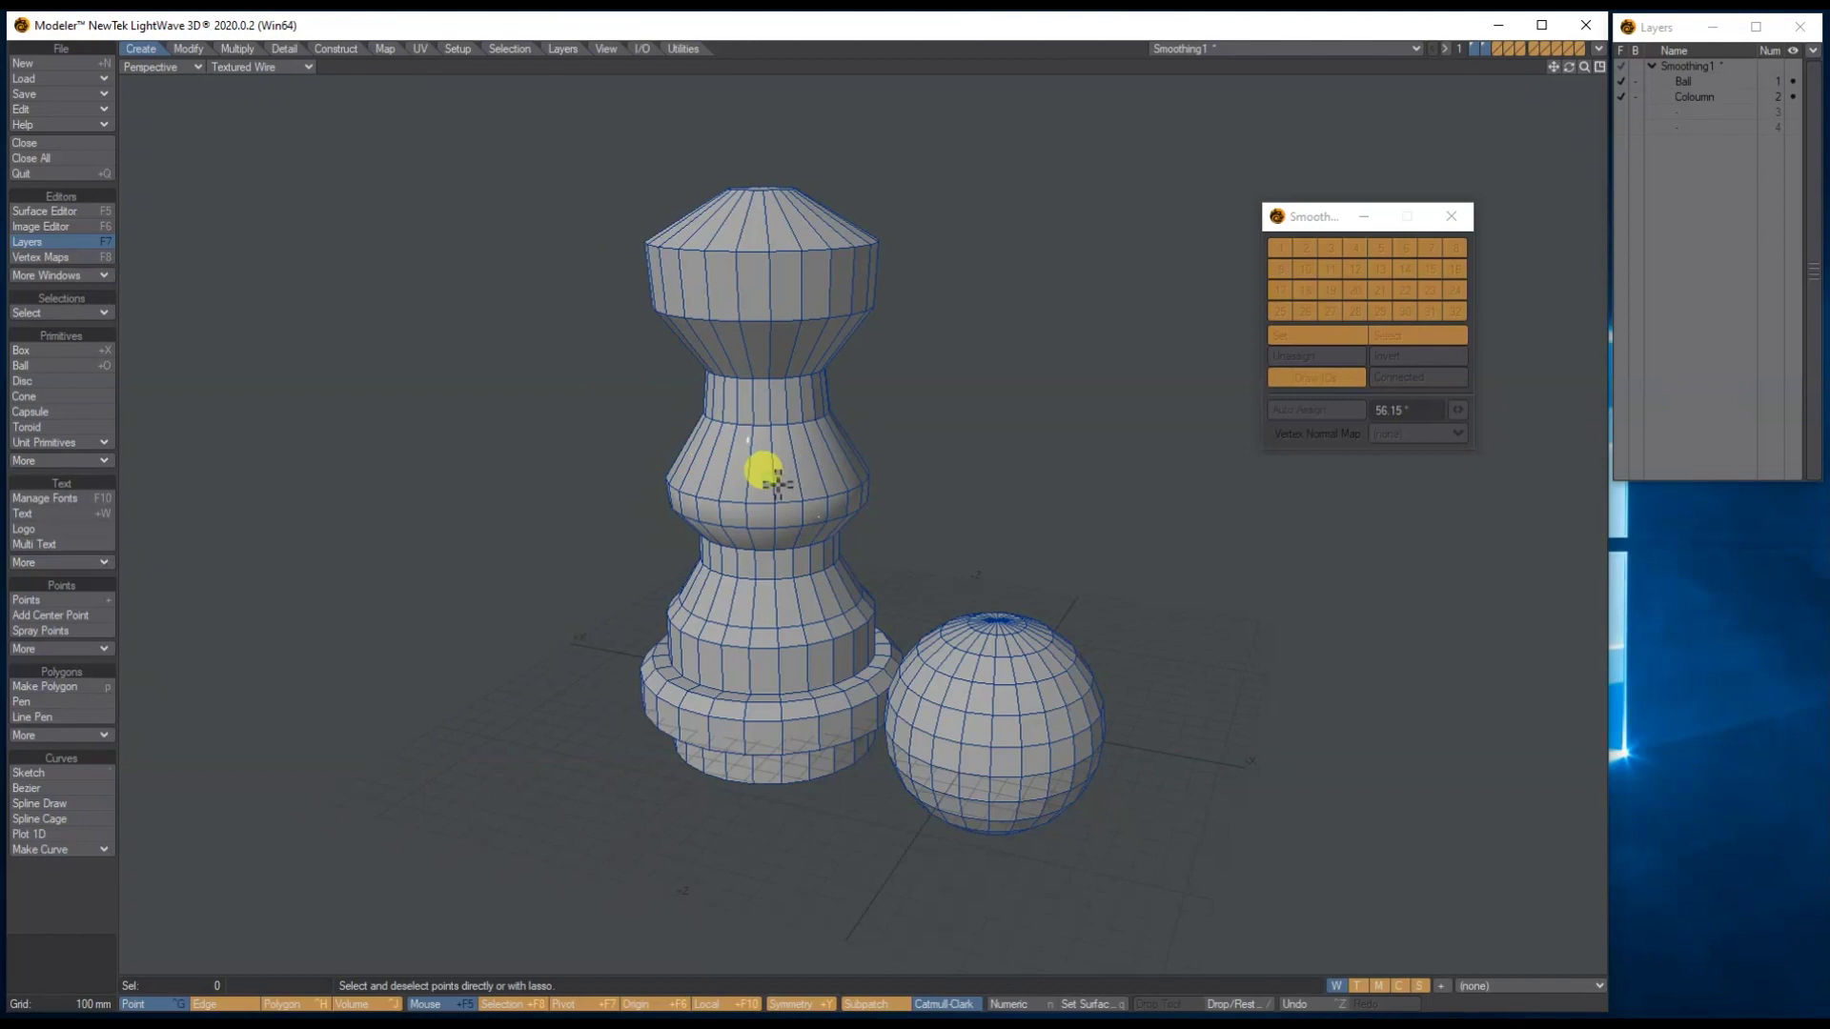
# Step: Try selecting the whole bulge from a single polygon with Connected, and invert that selection before clearing it
pyautogui.press('space')
pyautogui.press('space')
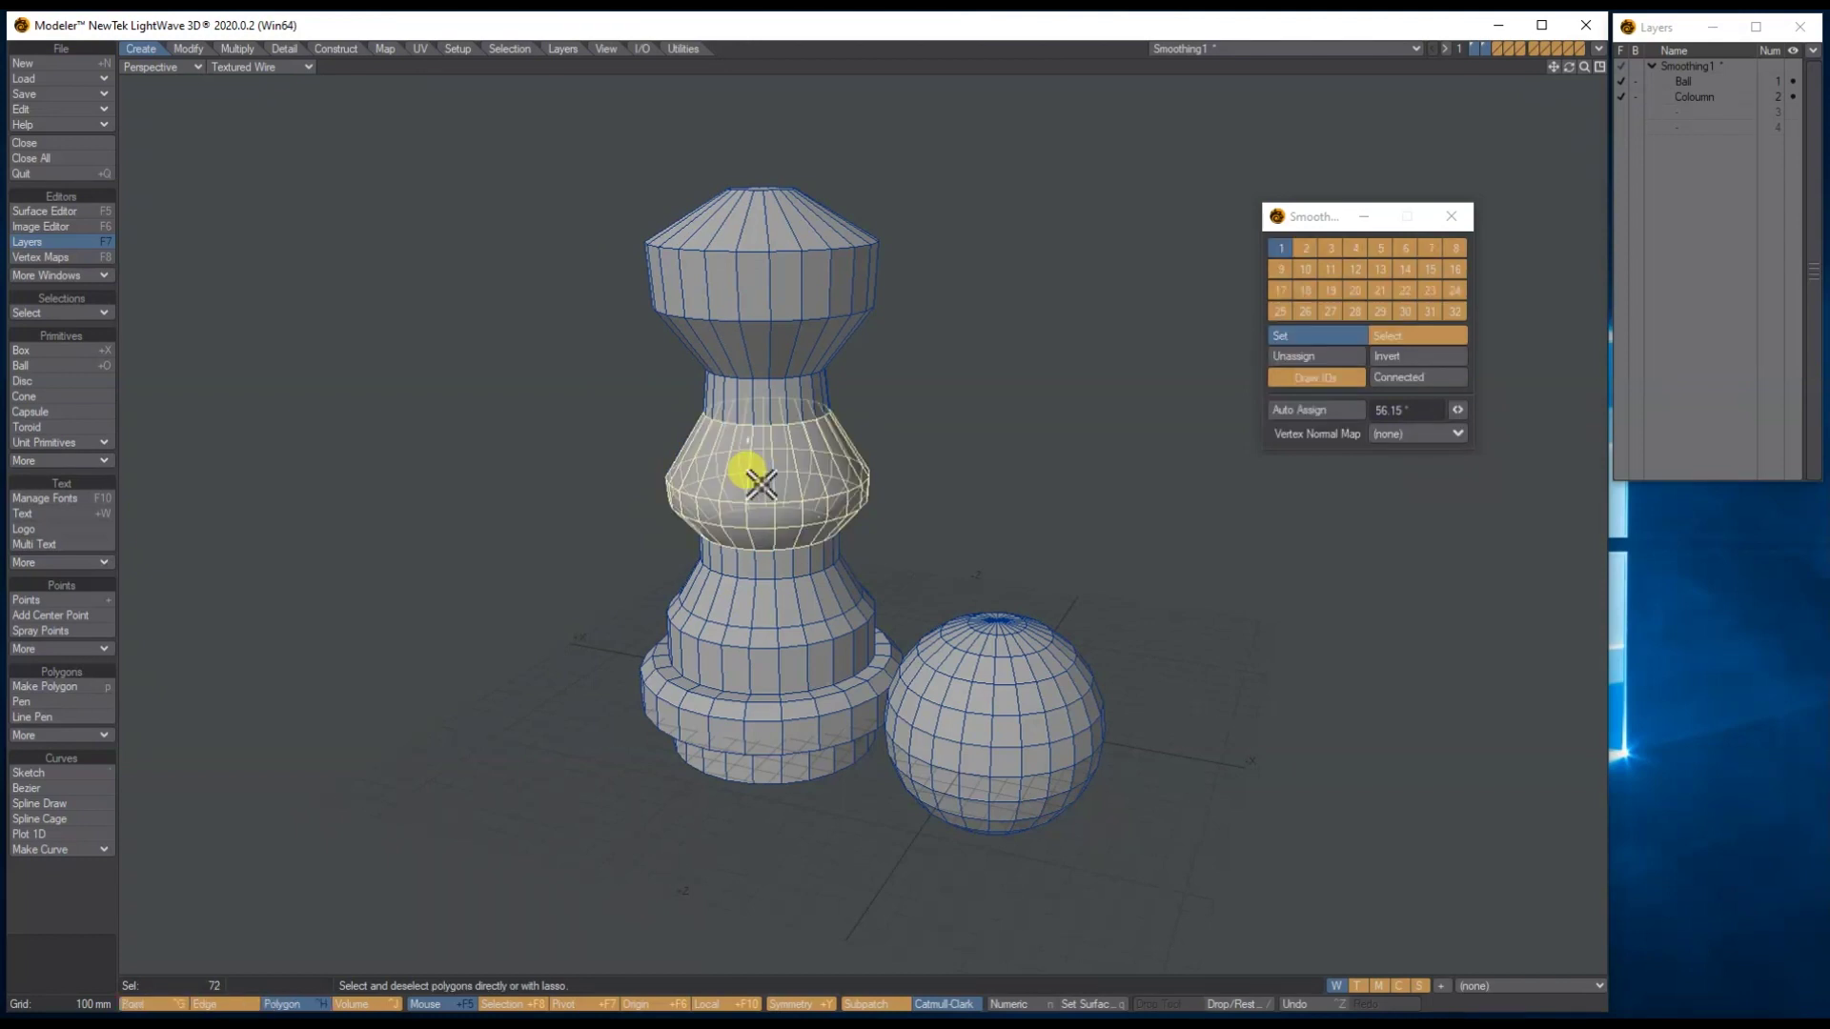
pyautogui.press('/')
pyautogui.click(754, 454)
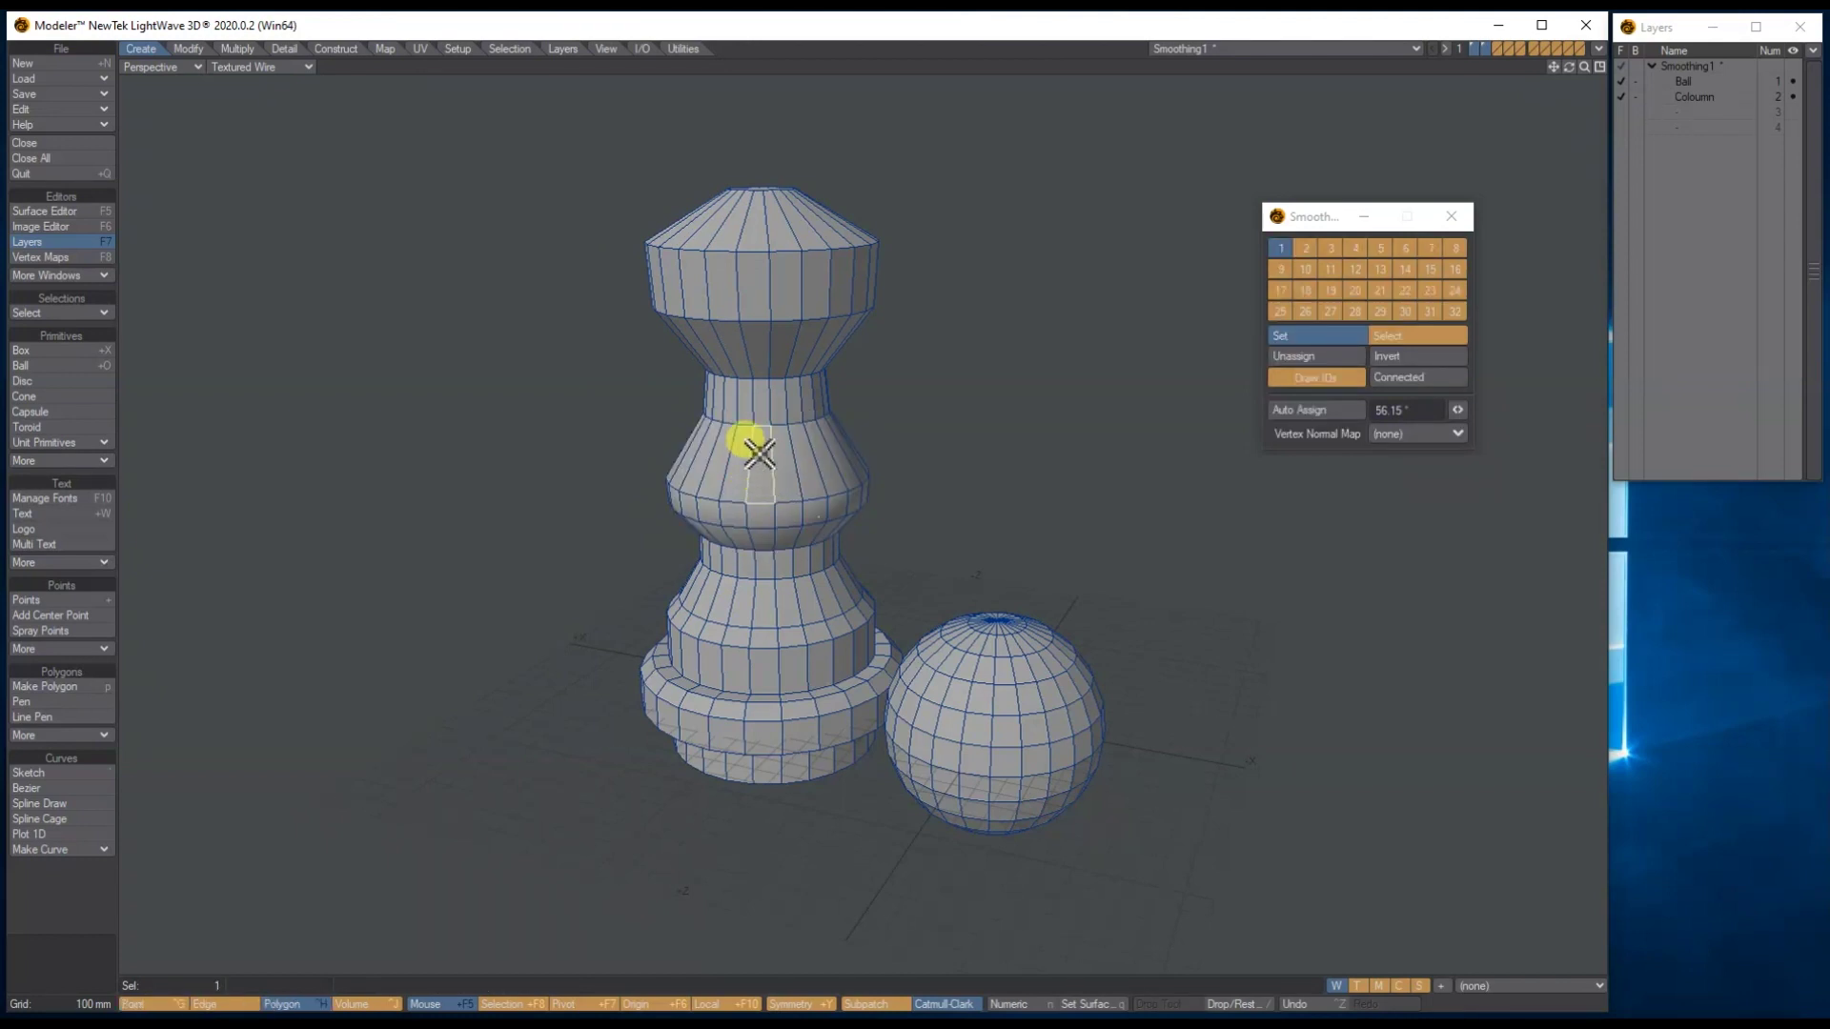
pyautogui.click(1283, 250)
pyautogui.click(1397, 377)
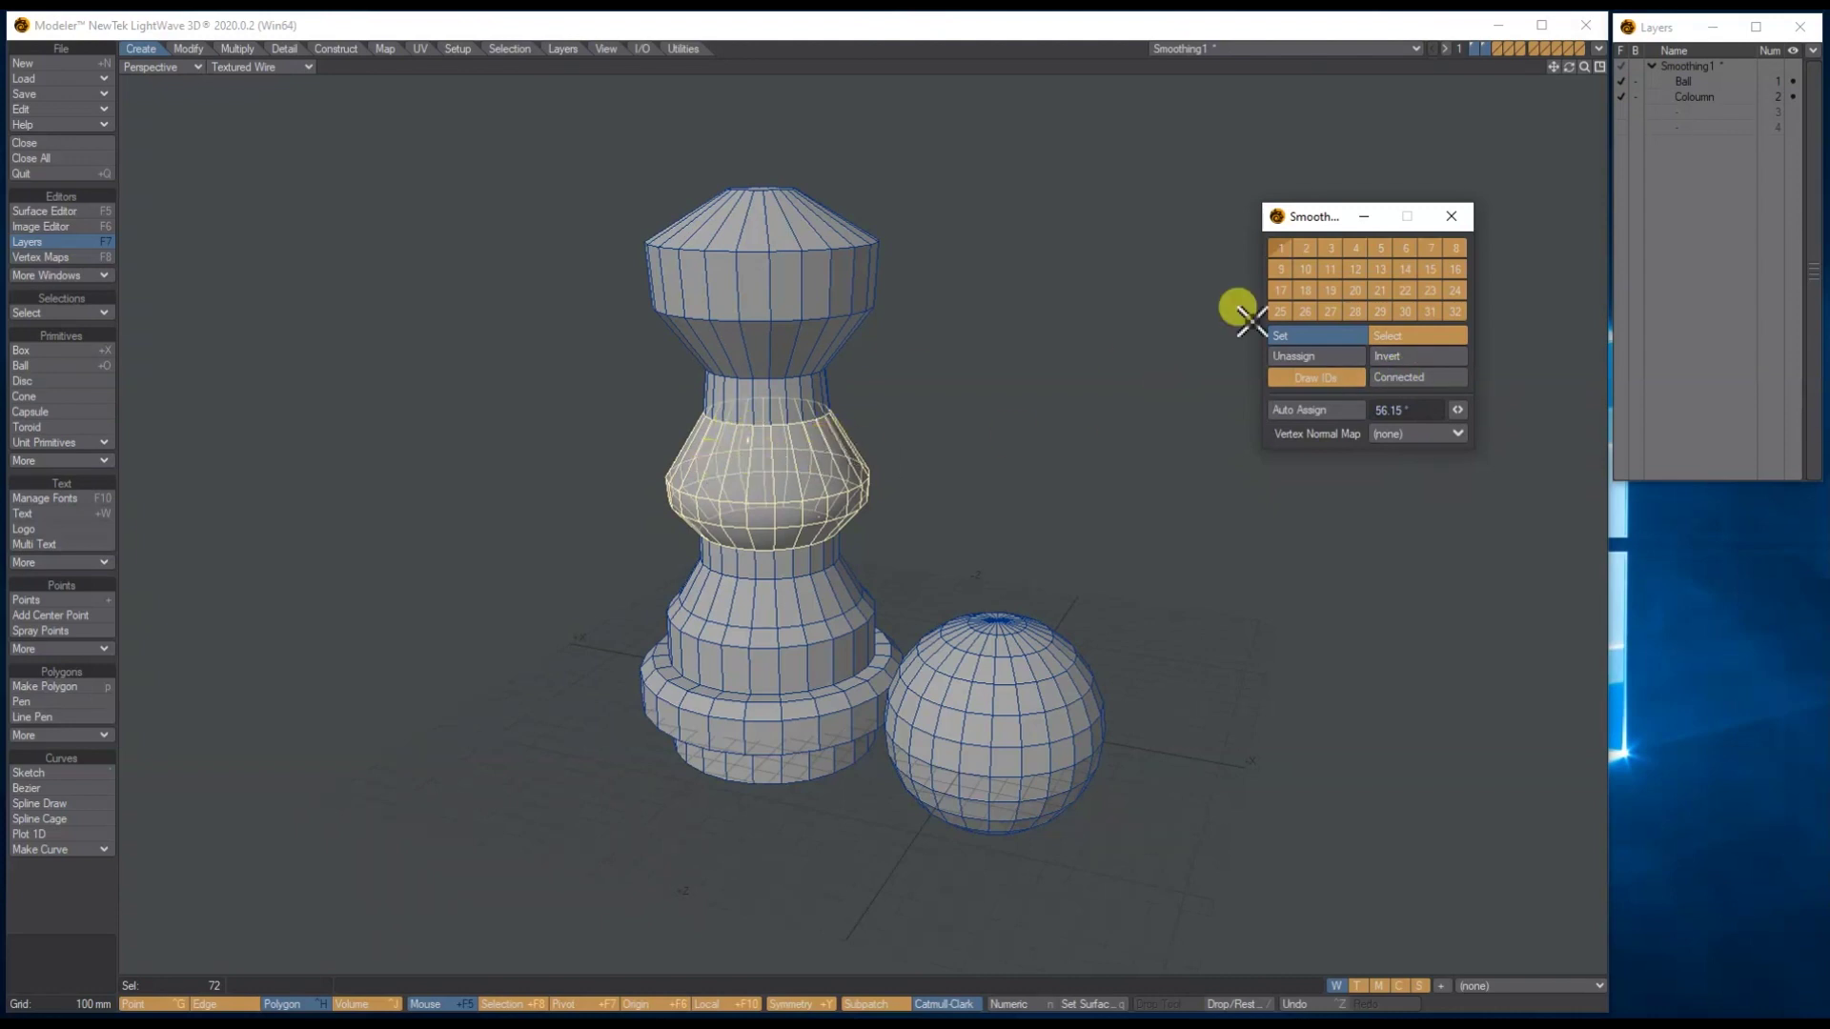
pyautogui.click(1414, 356)
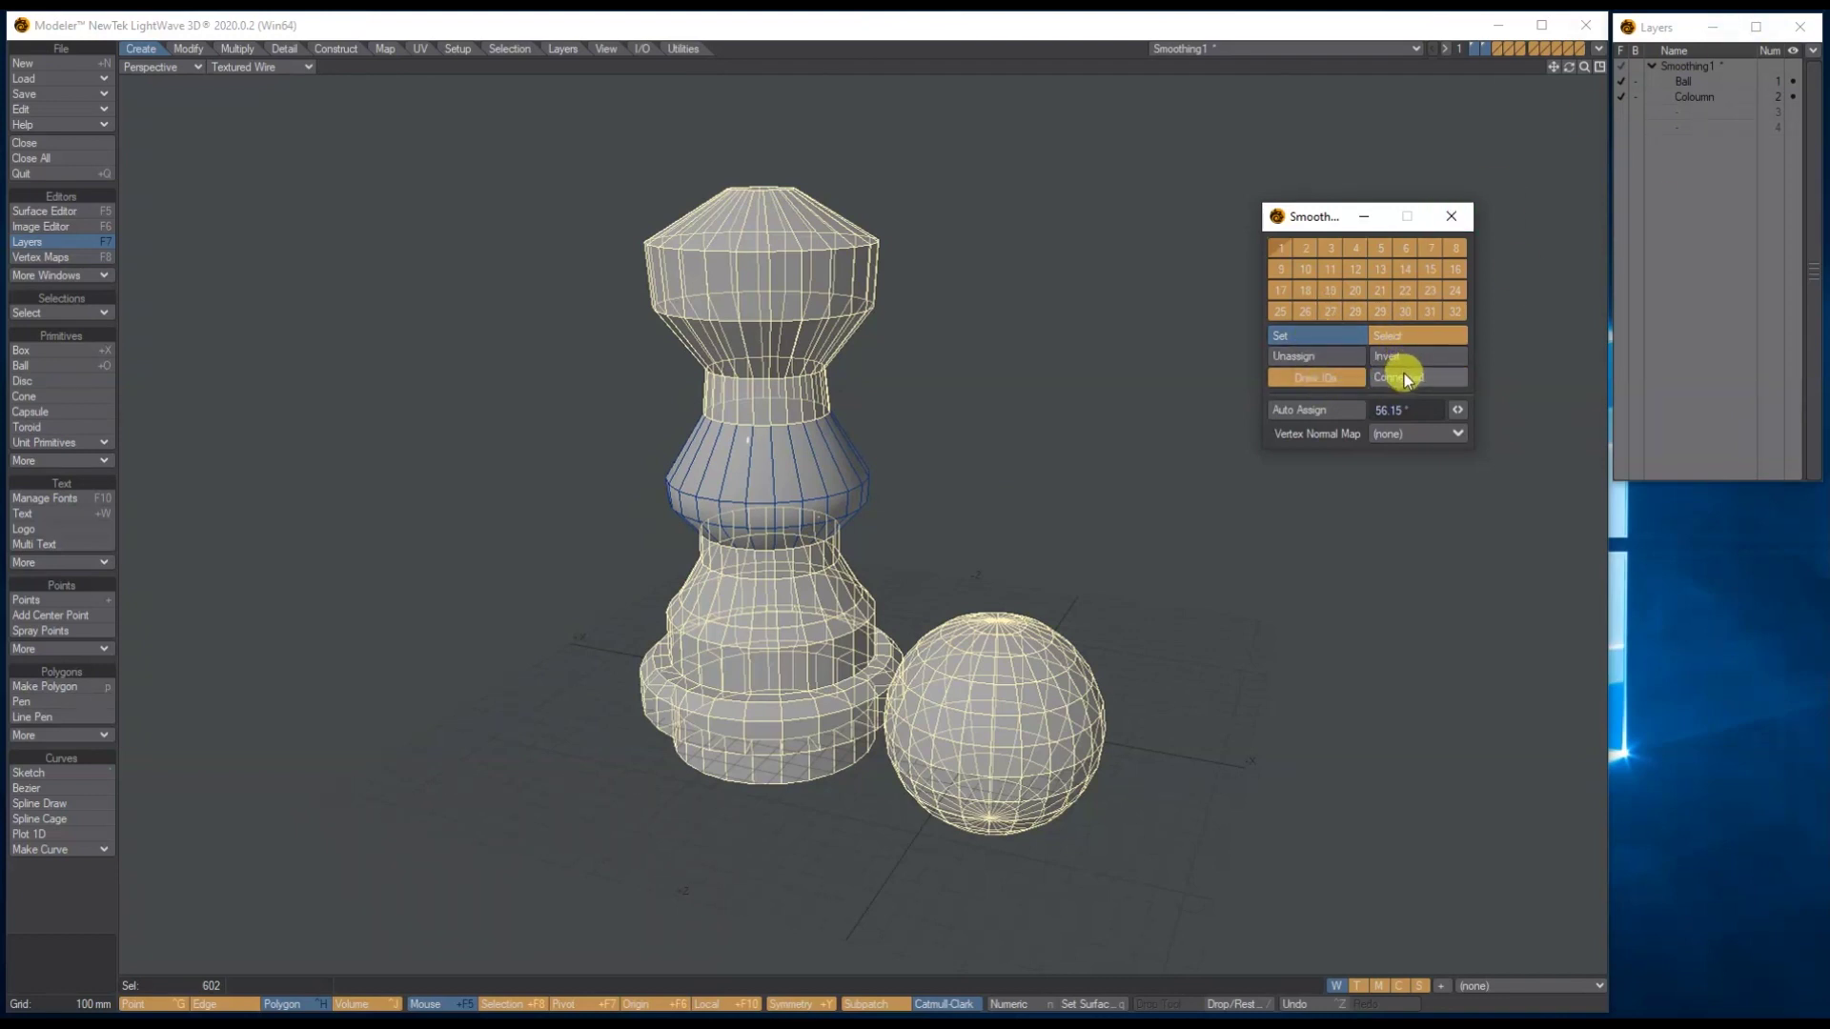
pyautogui.press('/')
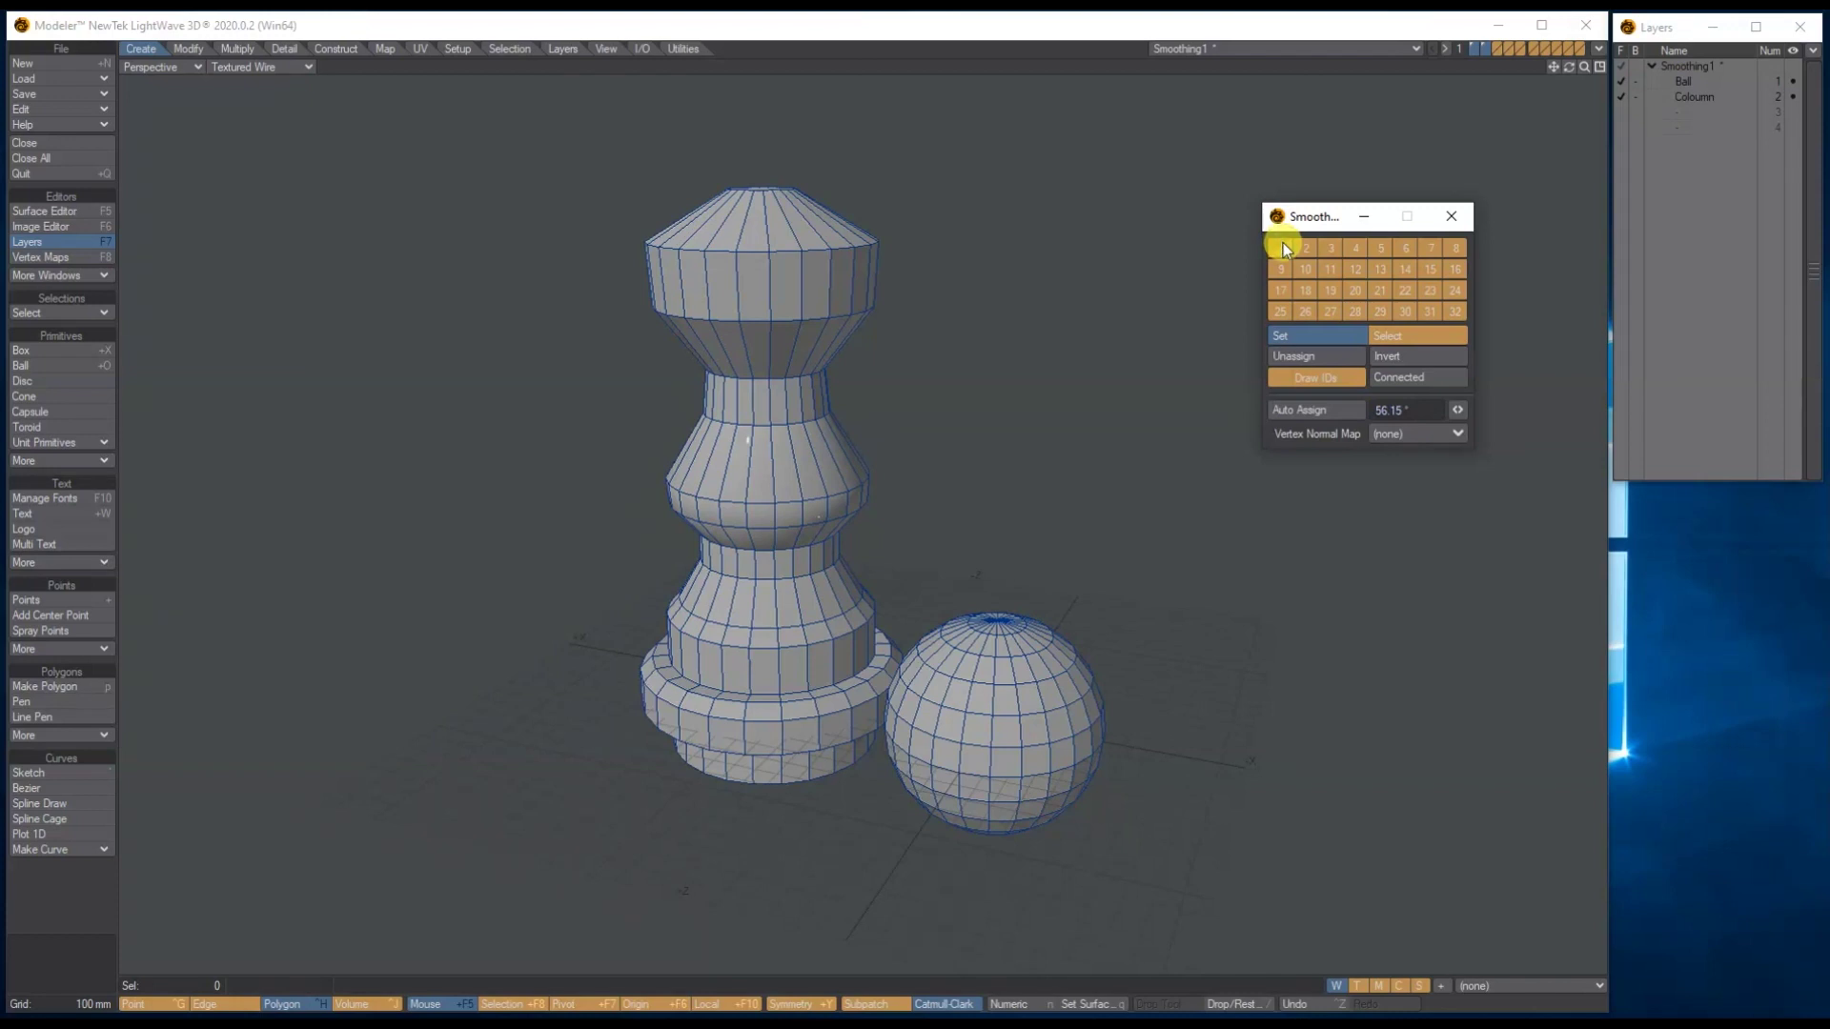
# Step: Select the polygons belonging to smoothing group 1 and draw their group IDs in the view
pyautogui.click(1417, 338)
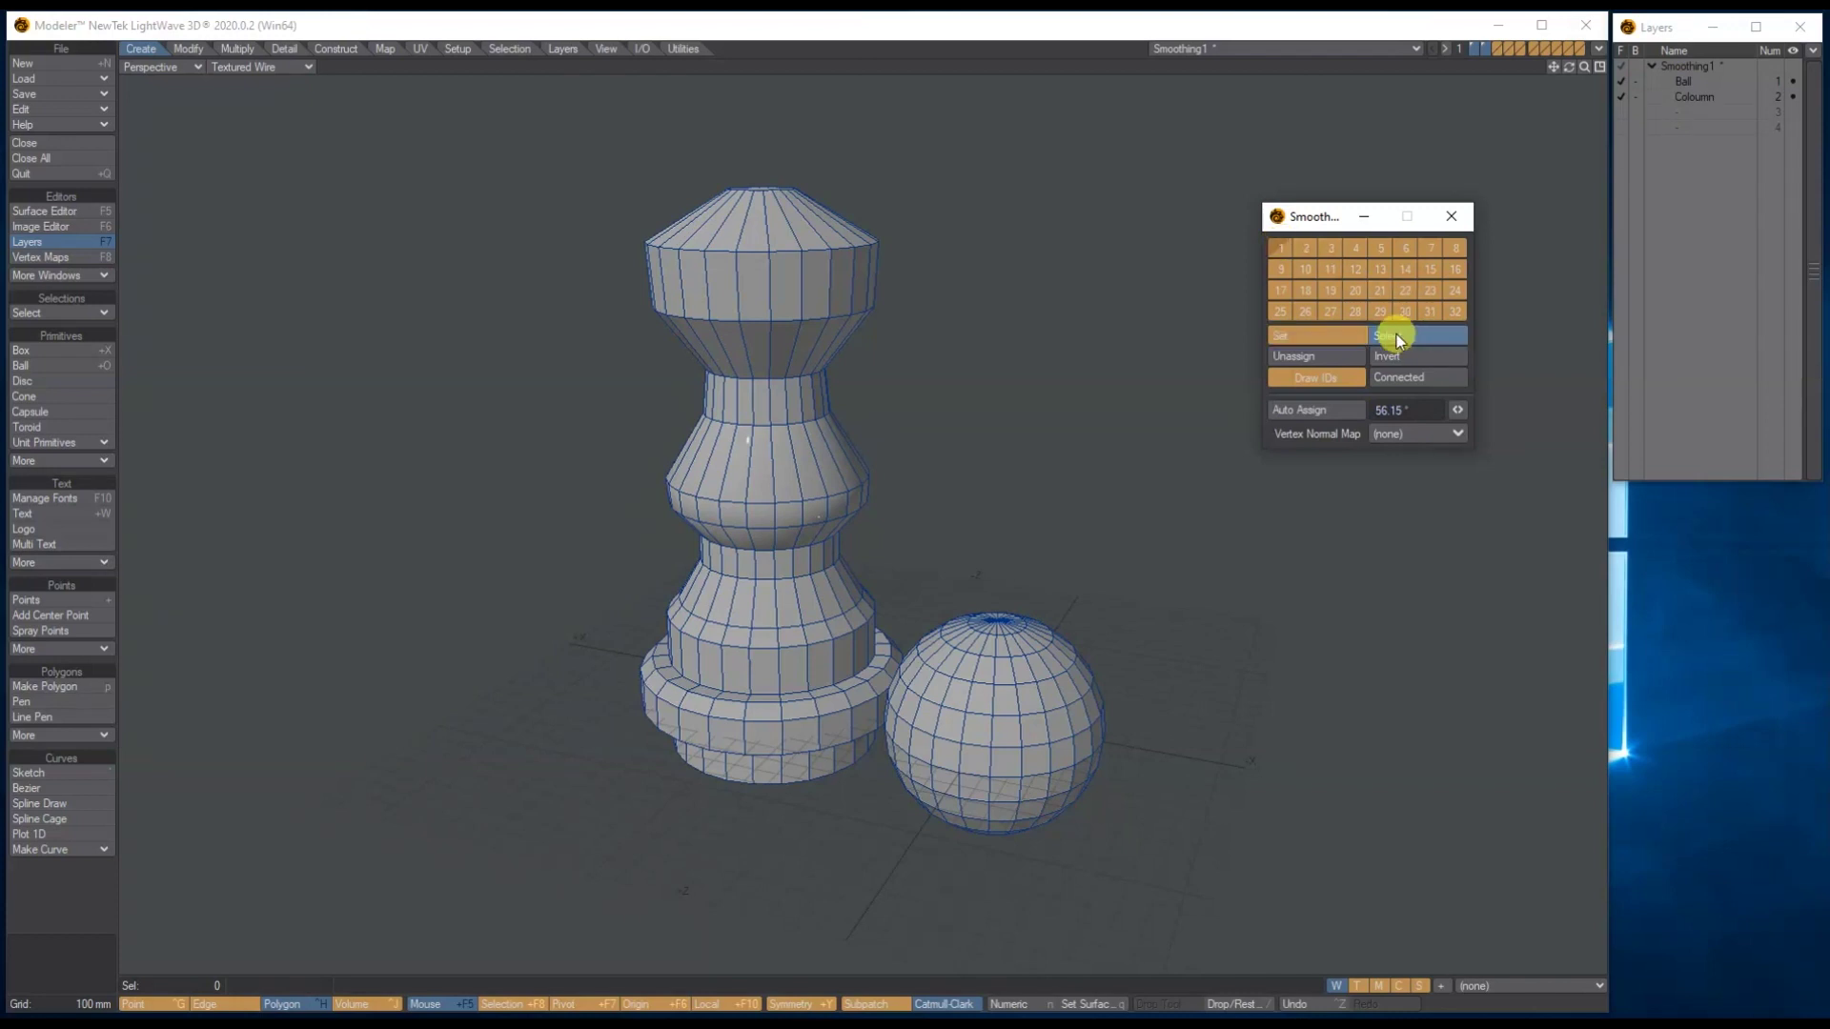
pyautogui.click(1280, 246)
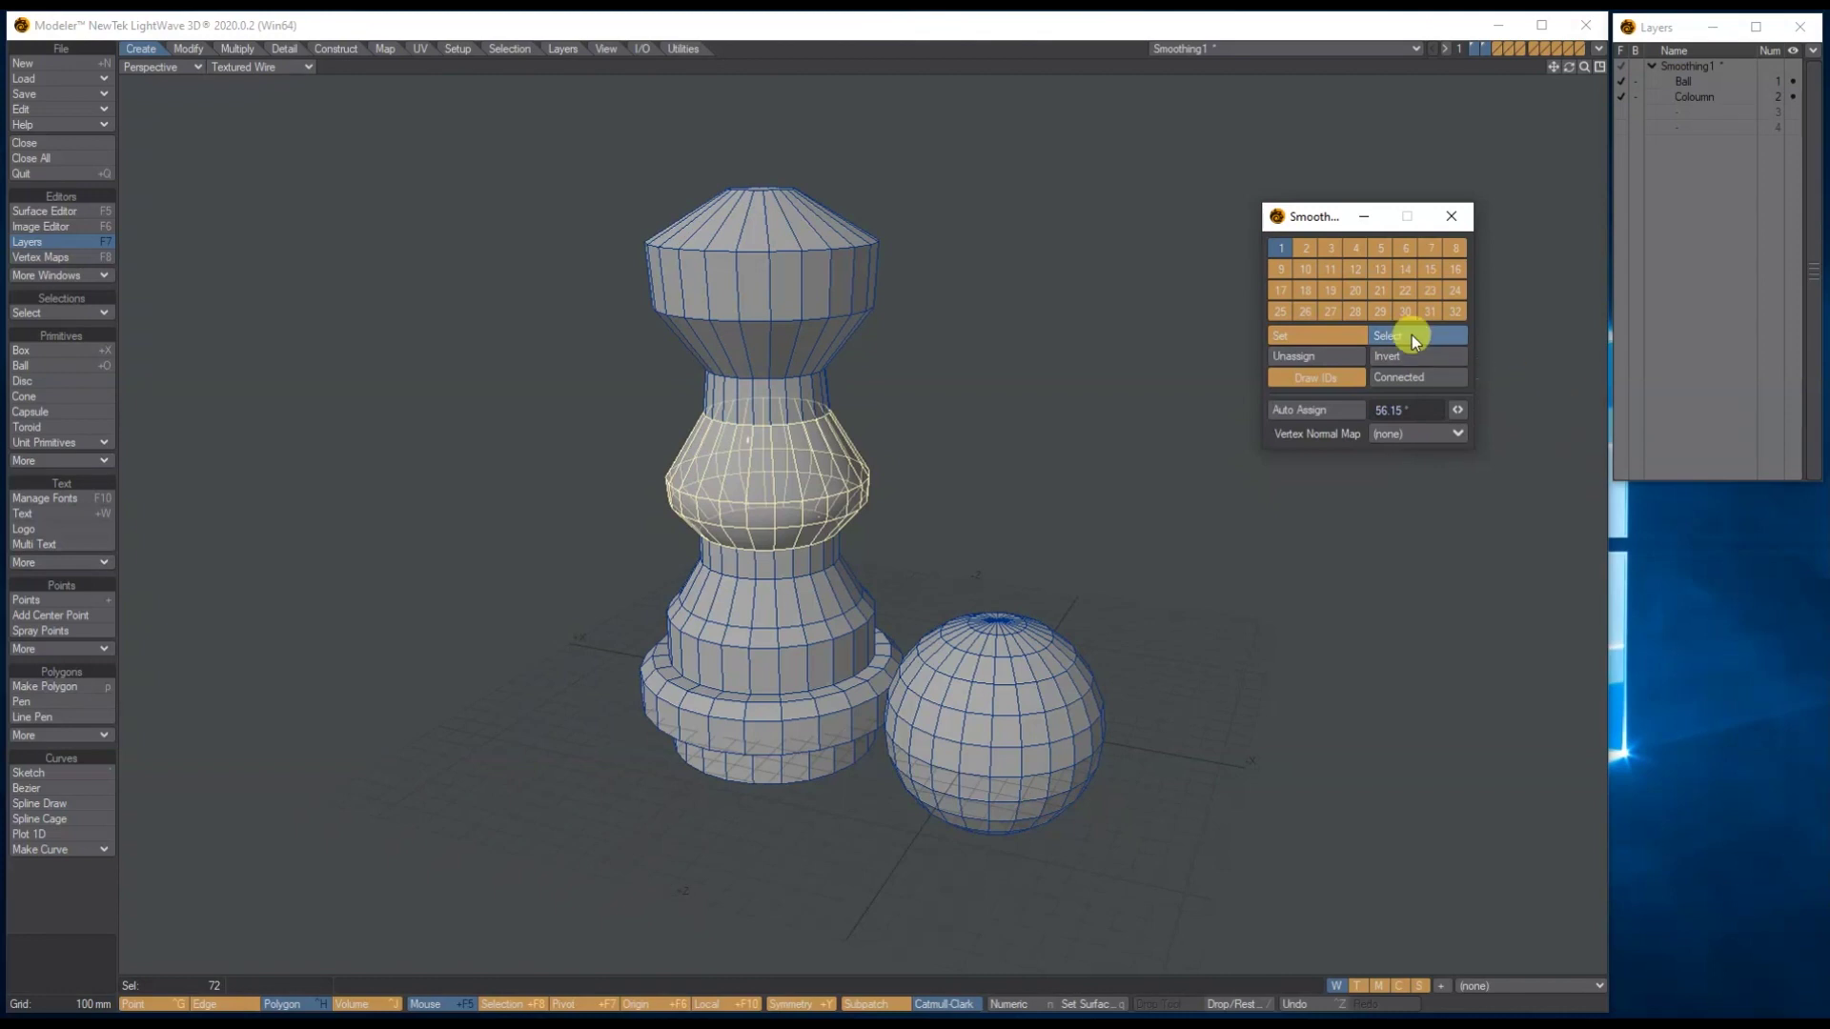
pyautogui.click(1279, 246)
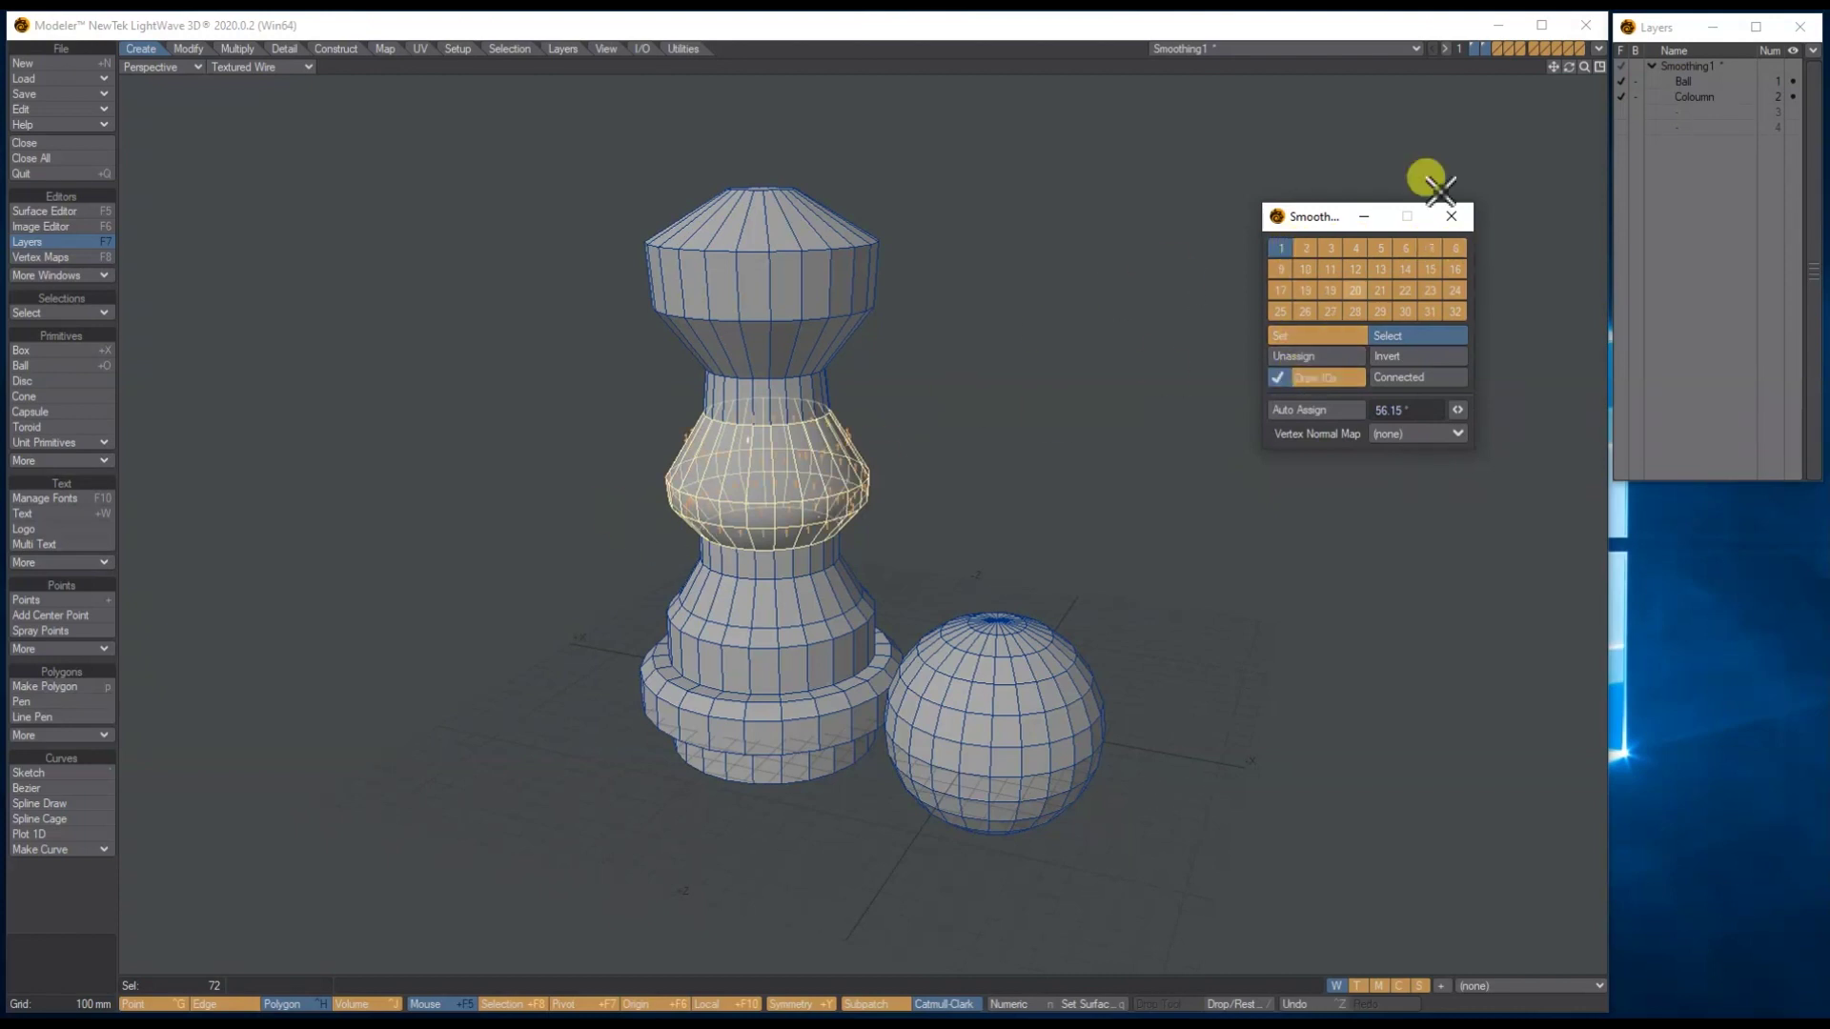
# Step: Examine the group IDs on the bulge up close, turn off Draw IDs and clear the polygon selection
pyautogui.moveTo(1584, 66); pyautogui.dragTo(1715, 67)
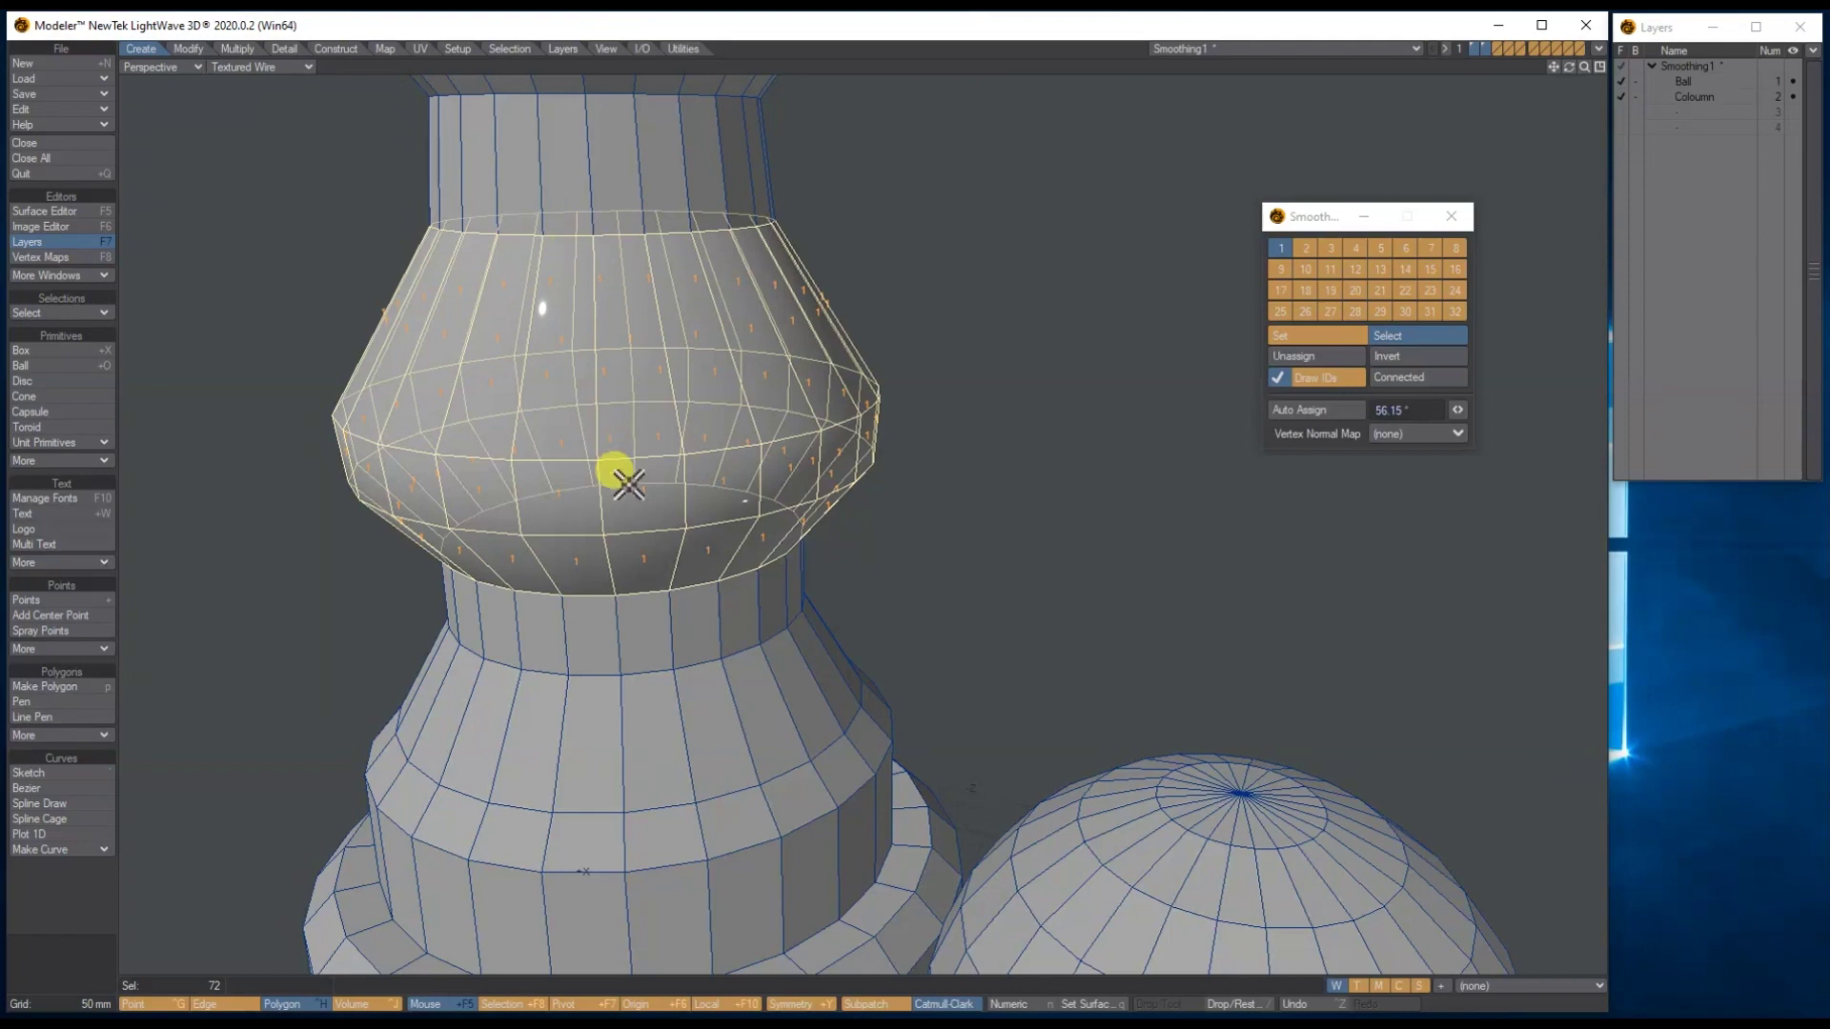
pyautogui.moveTo(1584, 67); pyautogui.dragTo(1505, 68)
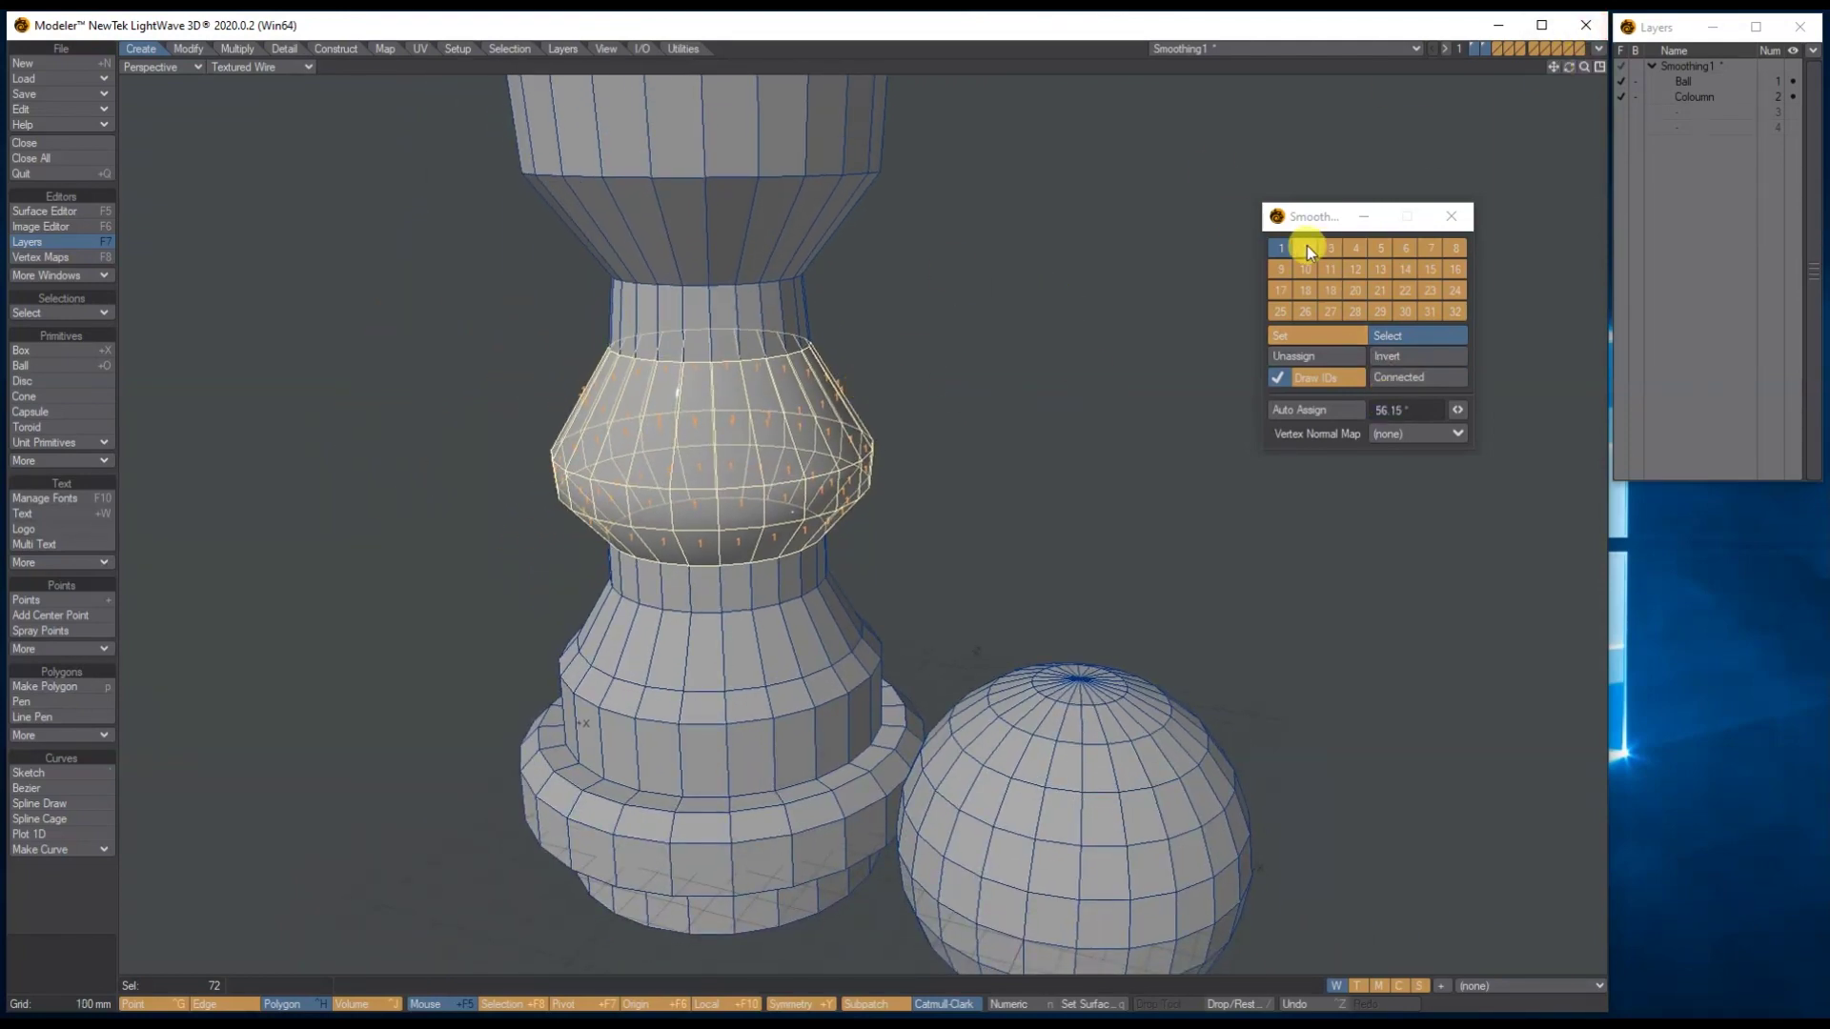
pyautogui.click(1304, 380)
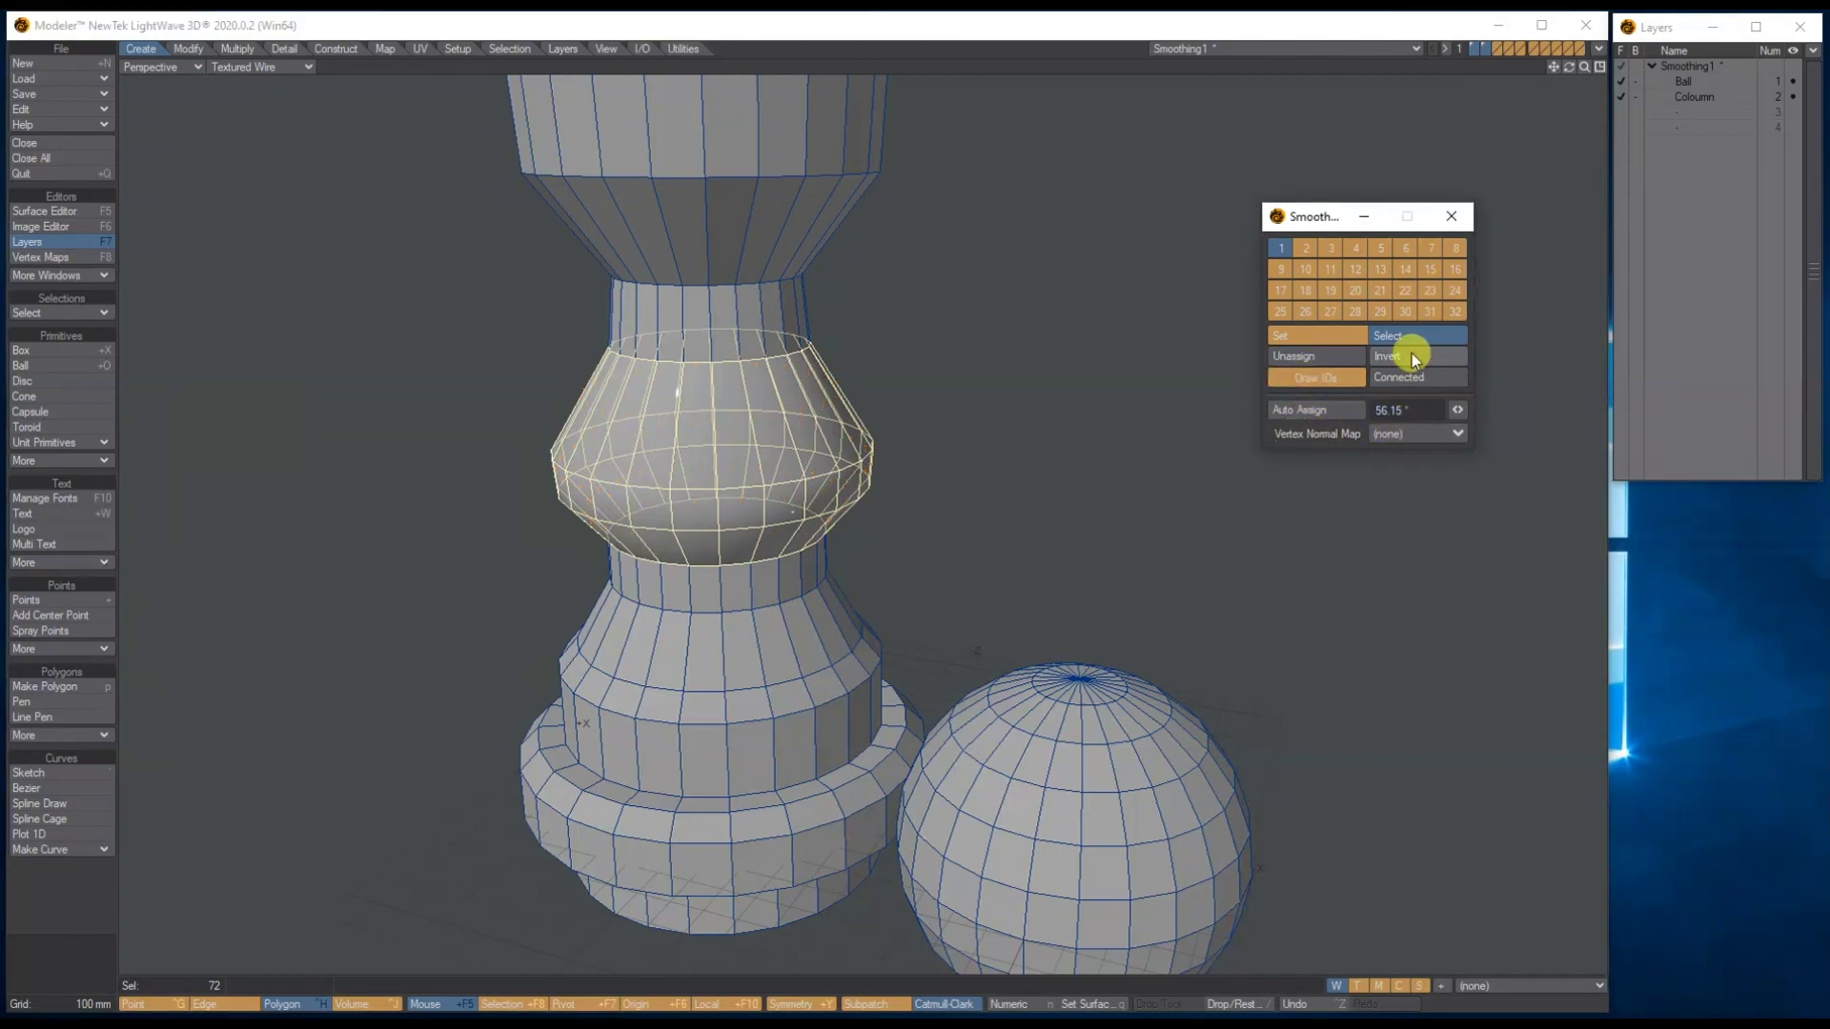
pyautogui.moveTo(1300, 212); pyautogui.dragTo(1361, 143)
pyautogui.press('/')
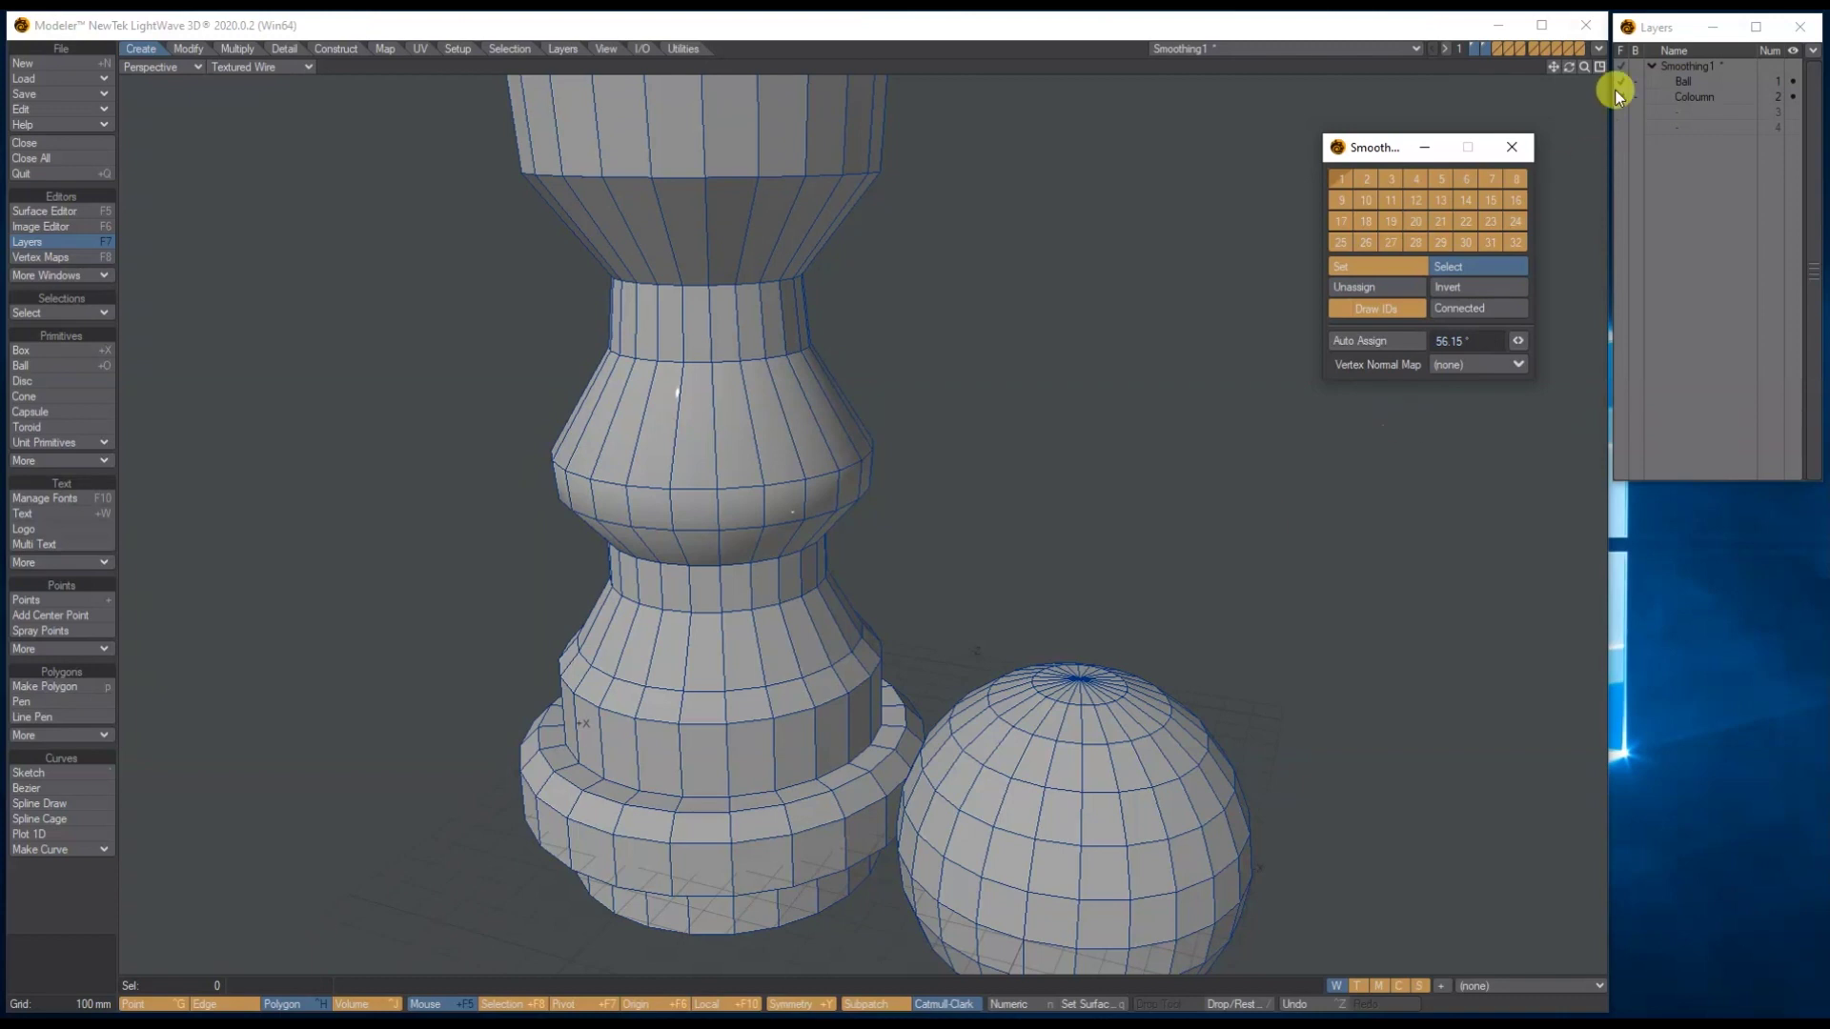
# Step: Return to the four-view layout and select only the column's lowest rim and foot polygons, leaving out the ball's polygons
pyautogui.click(1598, 67)
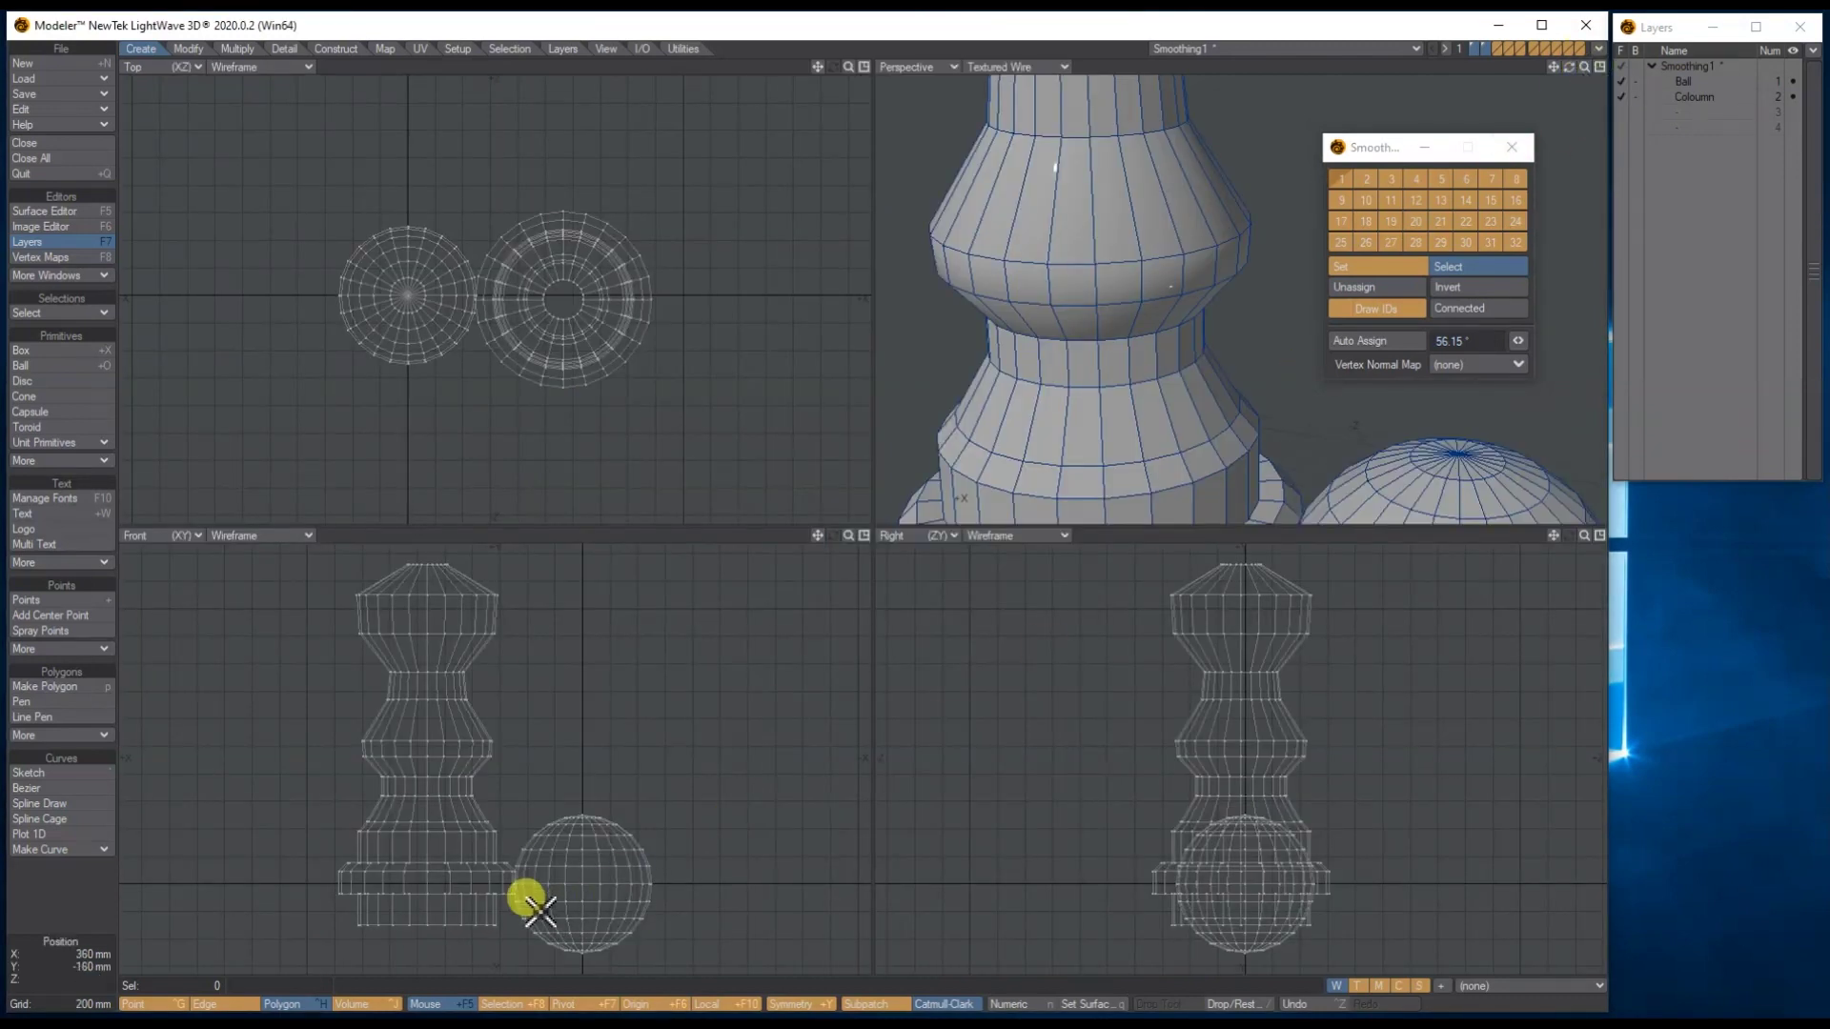
pyautogui.moveTo(516, 860)
pyautogui.mouseDown(button='right')
pyautogui.moveTo(295, 869)
pyautogui.moveTo(498, 940)
pyautogui.moveTo(504, 861)
pyautogui.mouseUp(button='right')
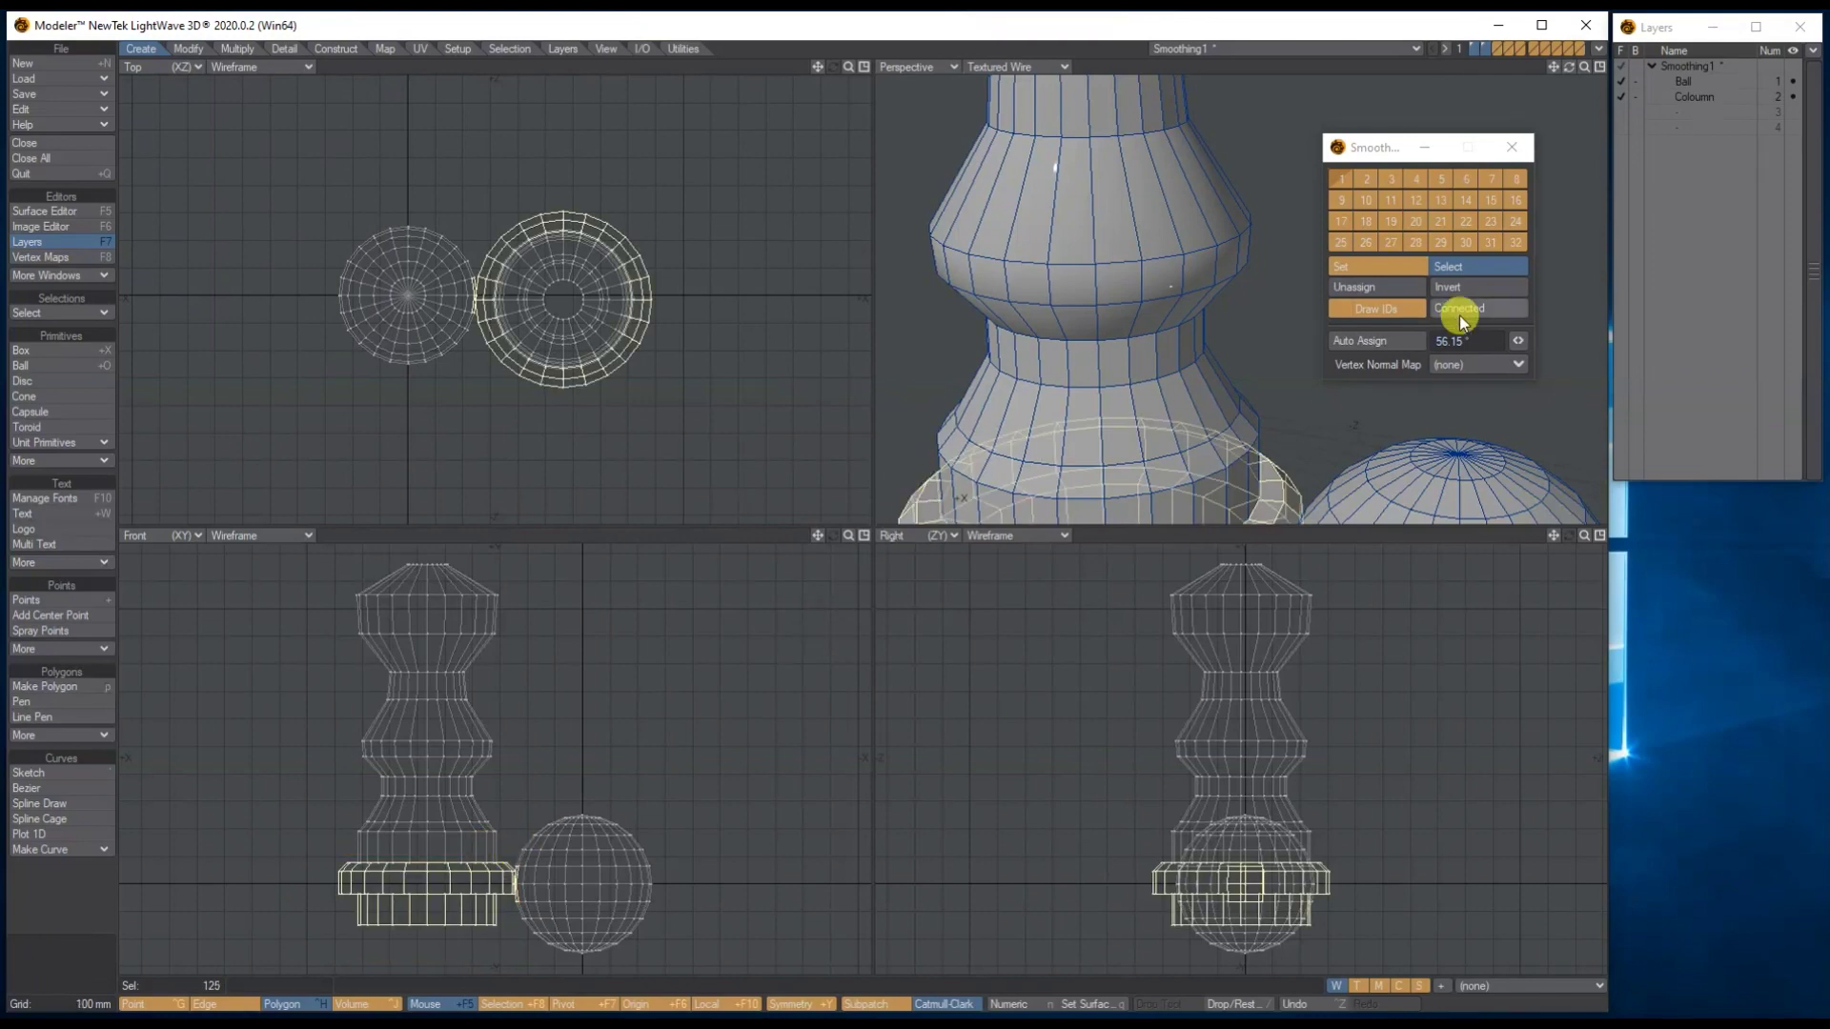
pyautogui.moveTo(1553, 67); pyautogui.dragTo(1535, 8)
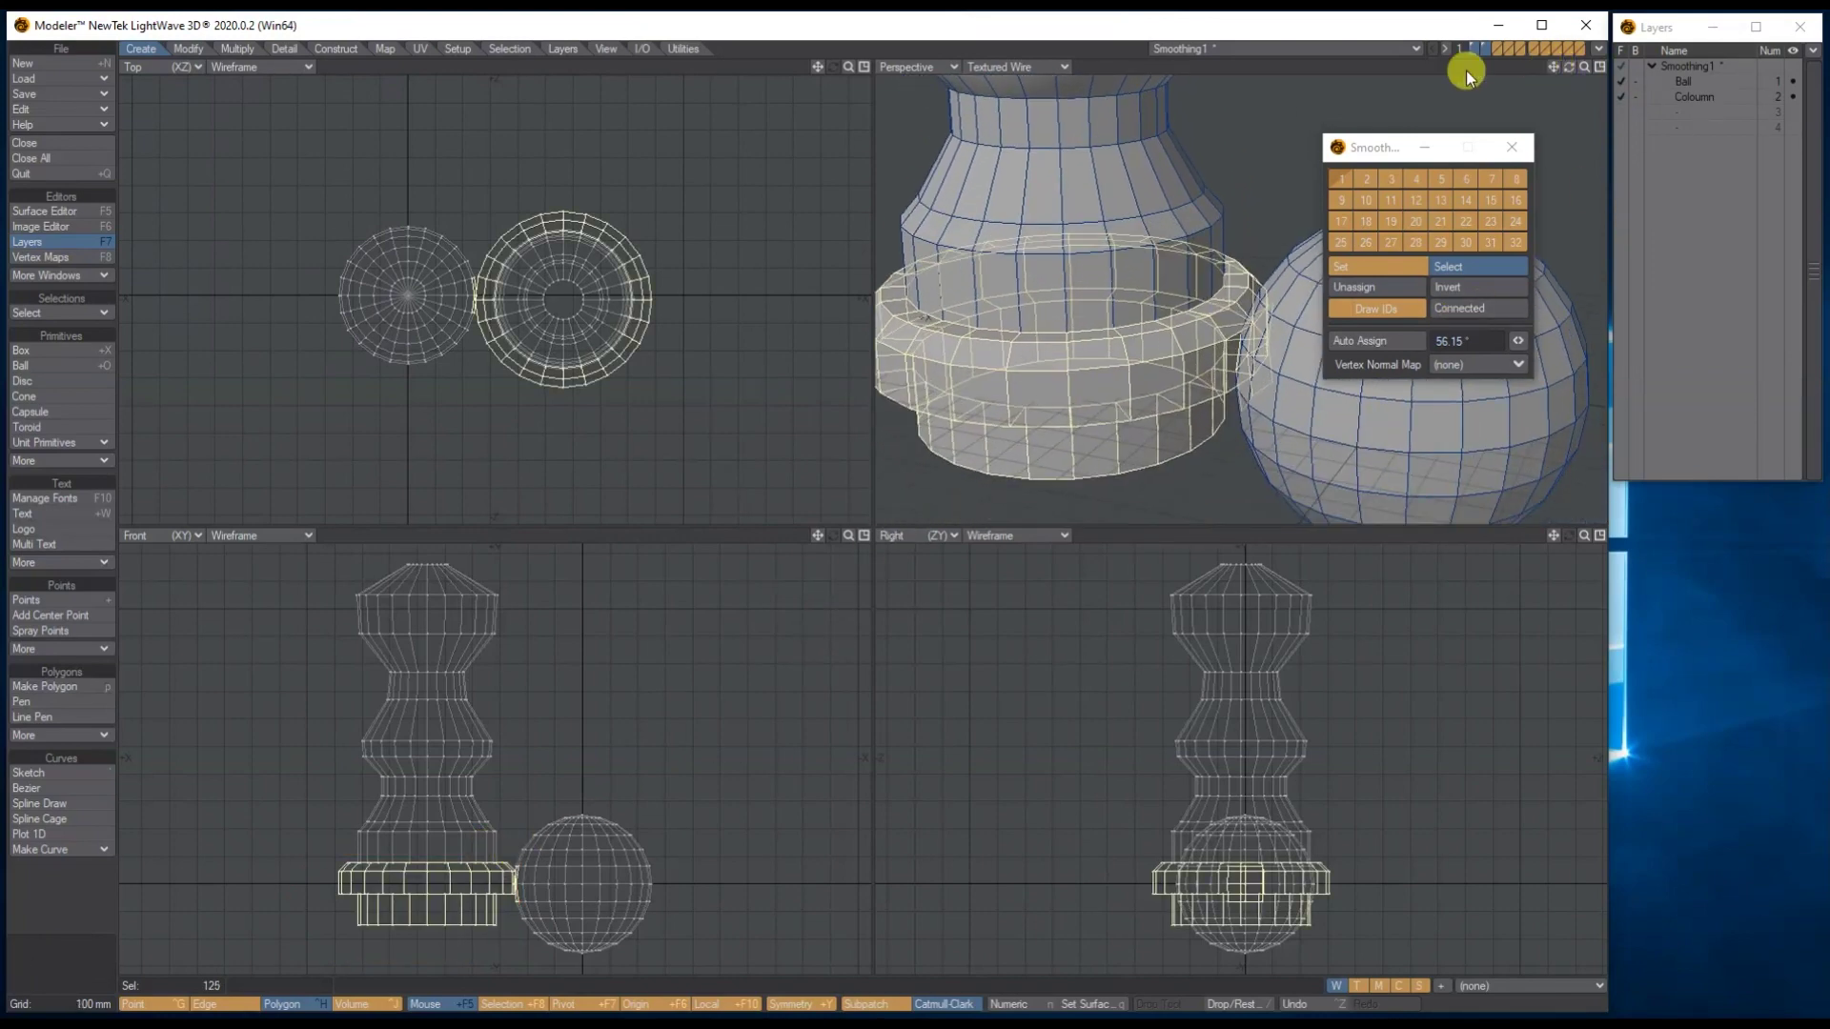
pyautogui.moveTo(848, 67); pyautogui.dragTo(933, 67)
pyautogui.moveTo(422, 246); pyautogui.dragTo(425, 331)
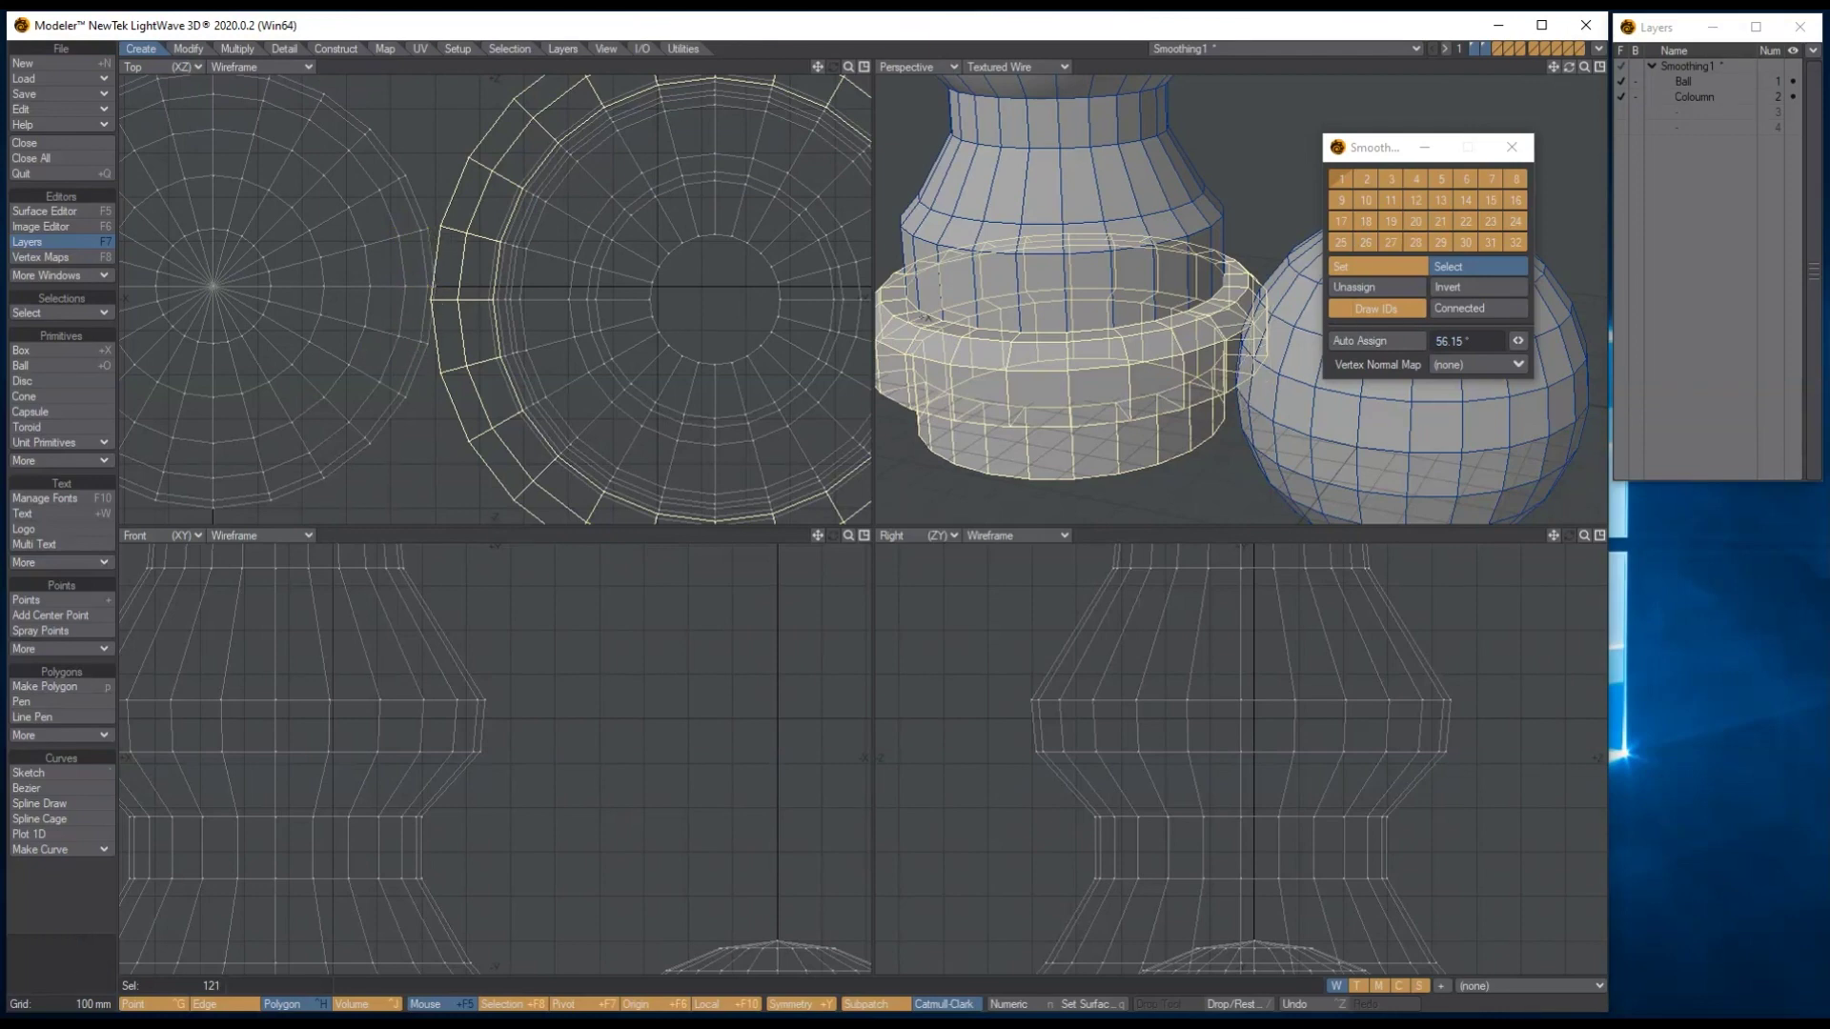
pyautogui.moveTo(844, 68); pyautogui.dragTo(762, 68)
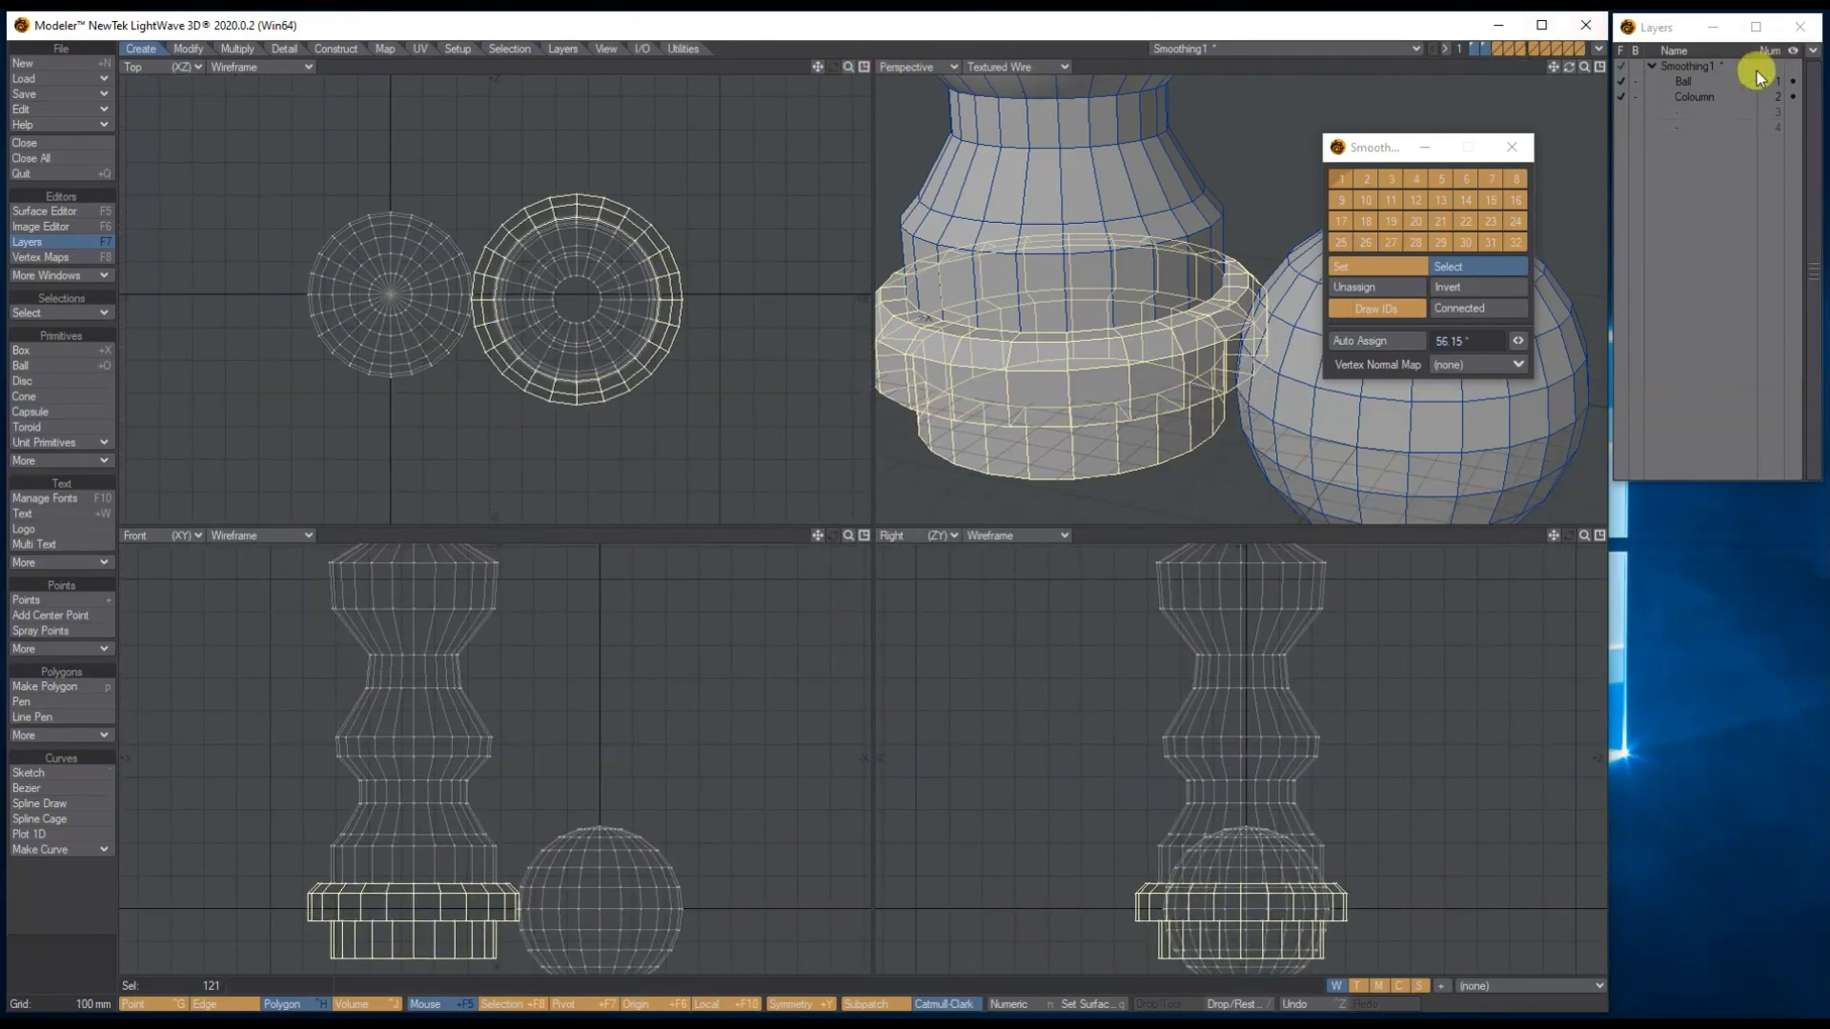
# Step: Assign the selected base polygons to smoothing group 2 and set the Auto Assign angle to 84.8°
pyautogui.moveTo(1584, 66); pyautogui.dragTo(1531, 111)
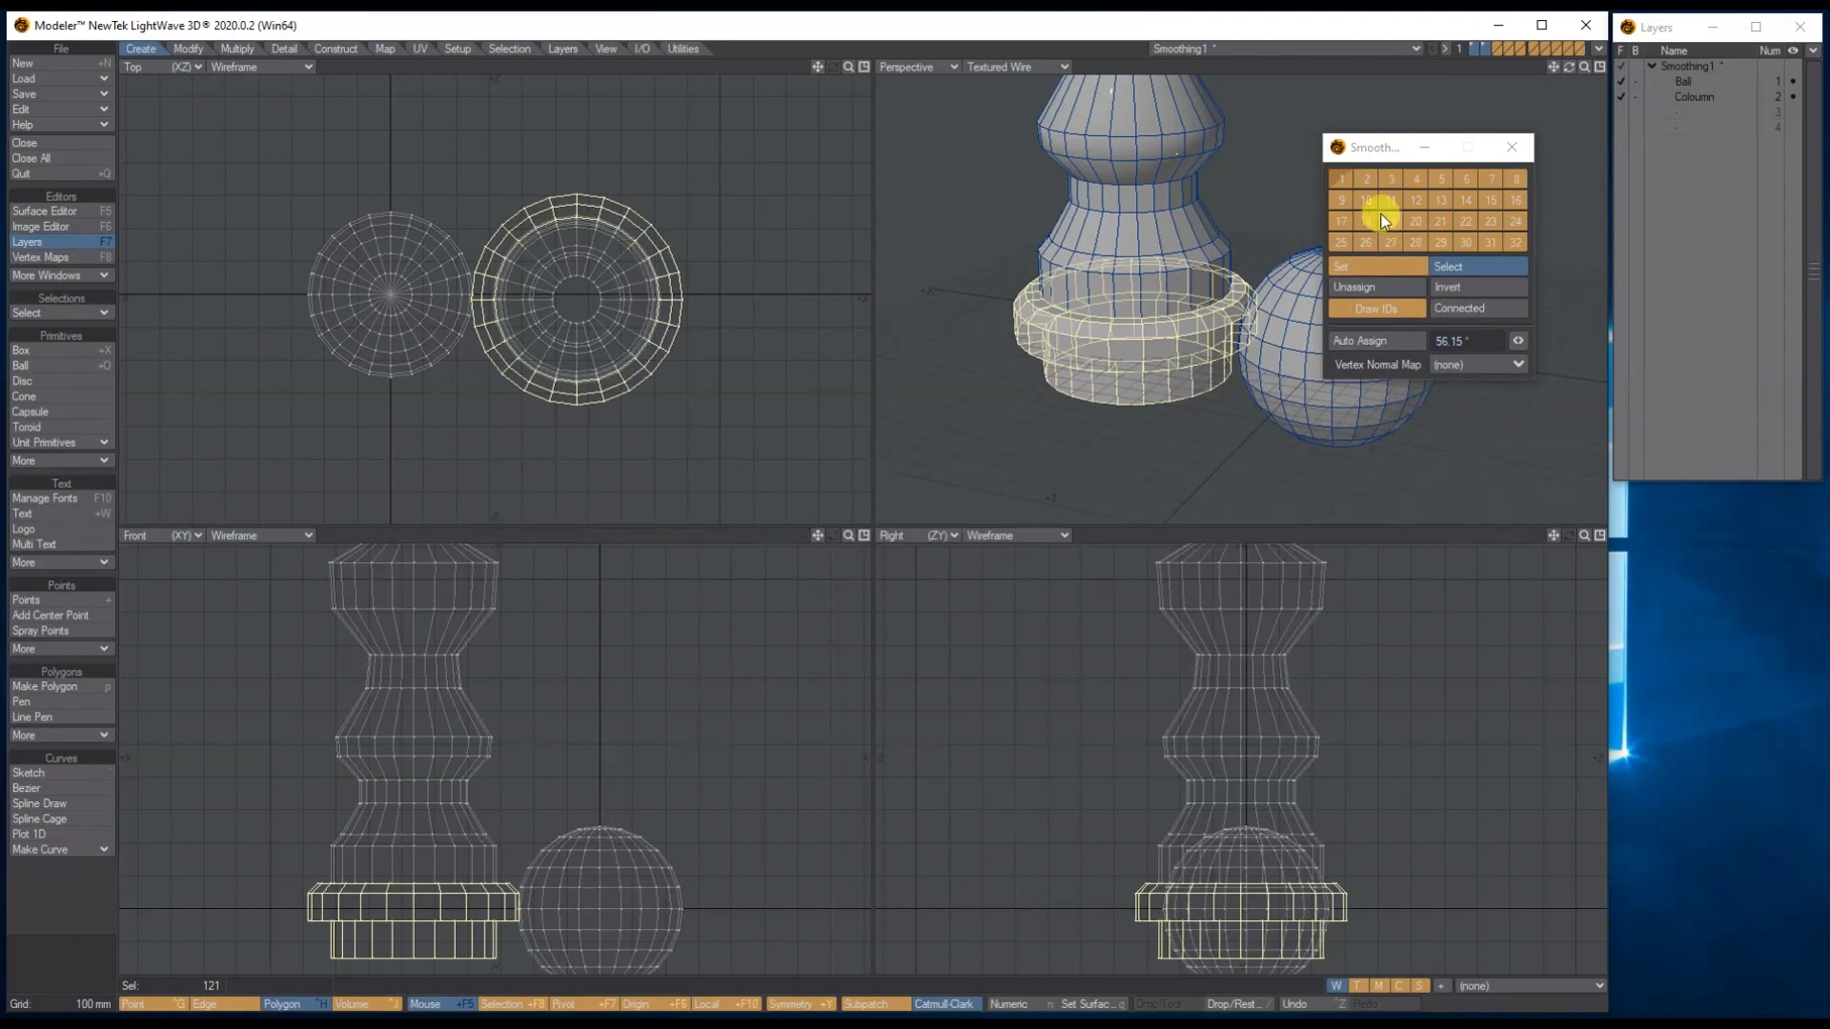
pyautogui.click(1393, 266)
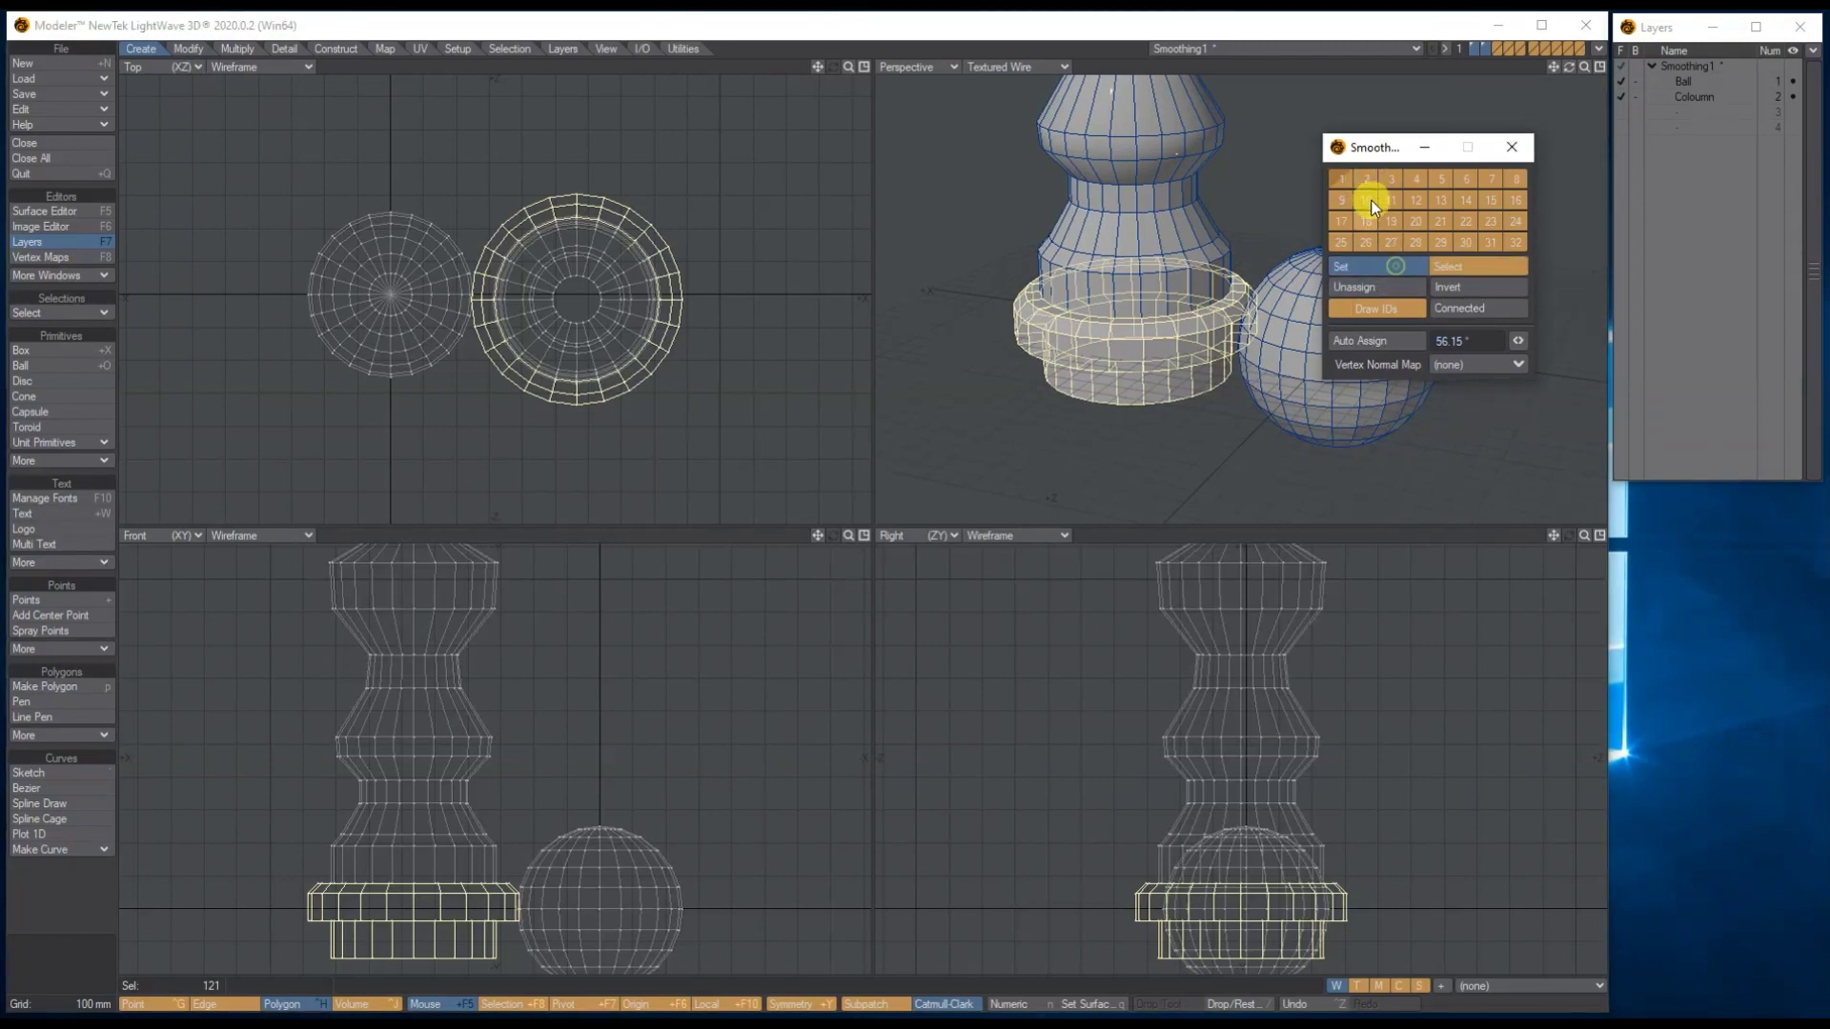
pyautogui.click(1366, 178)
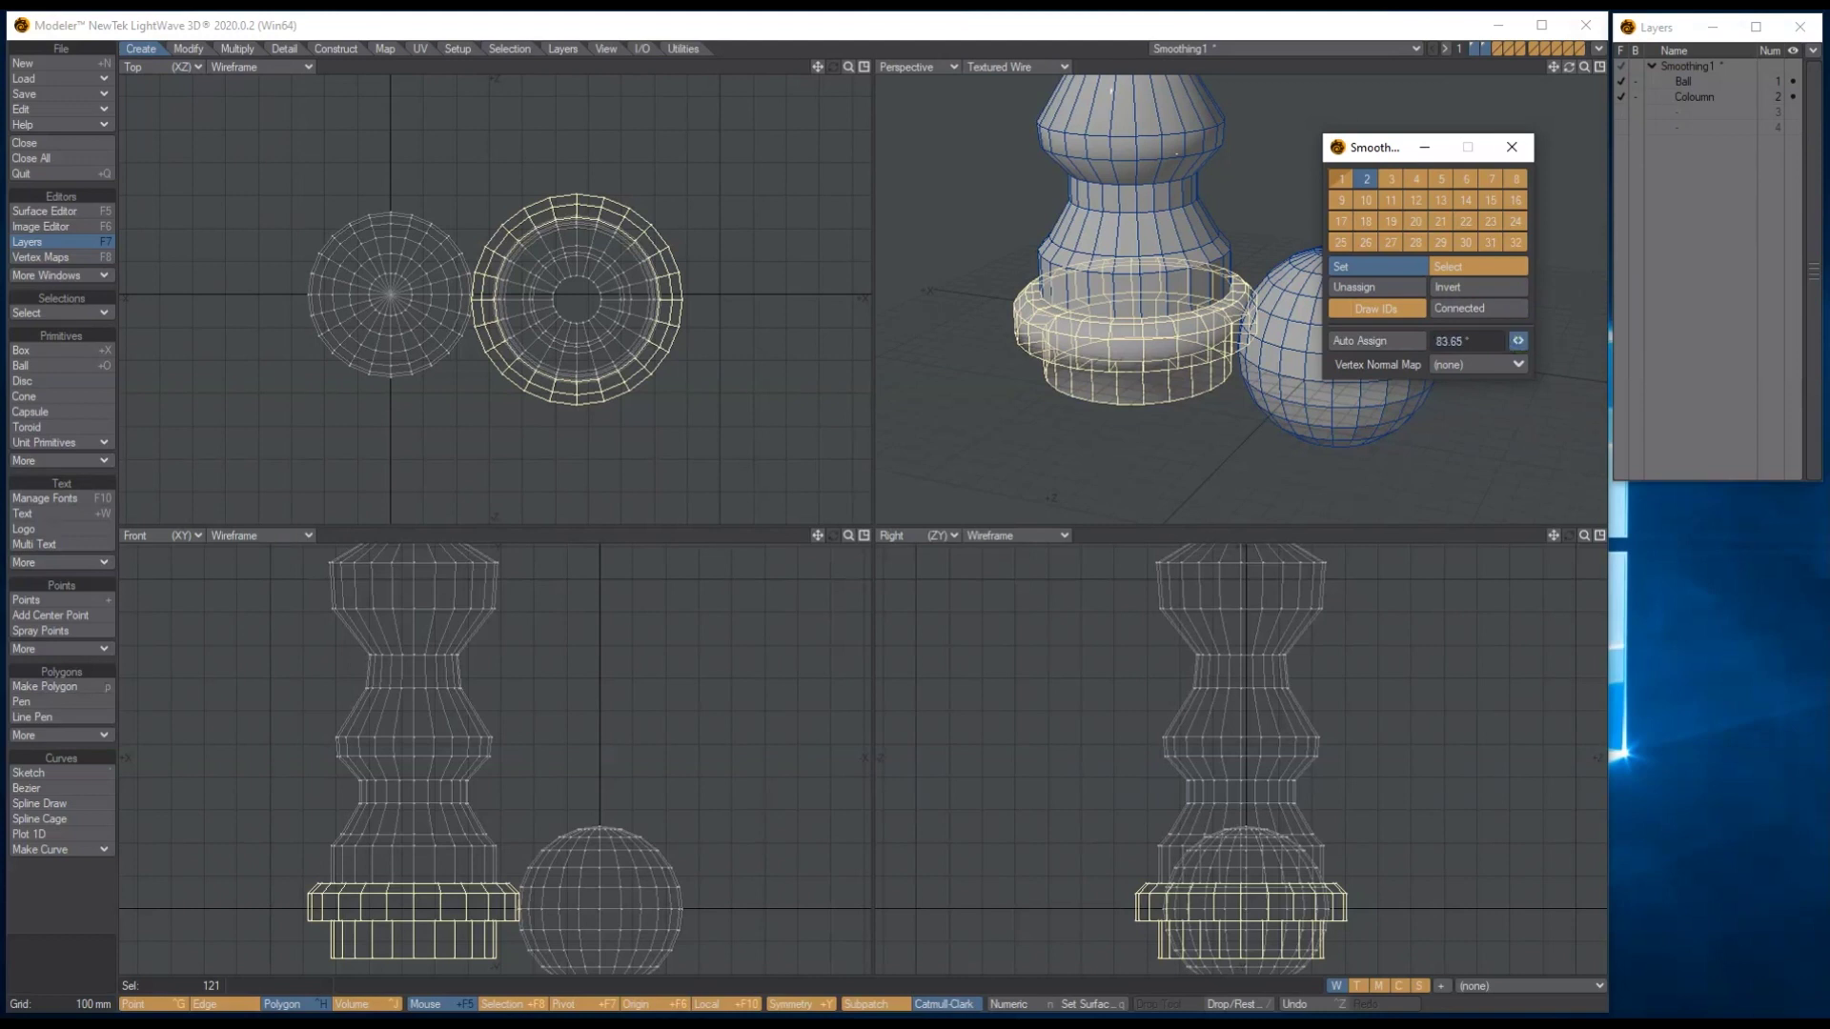
pyautogui.moveTo(1517, 340); pyautogui.dragTo(1431, 328)
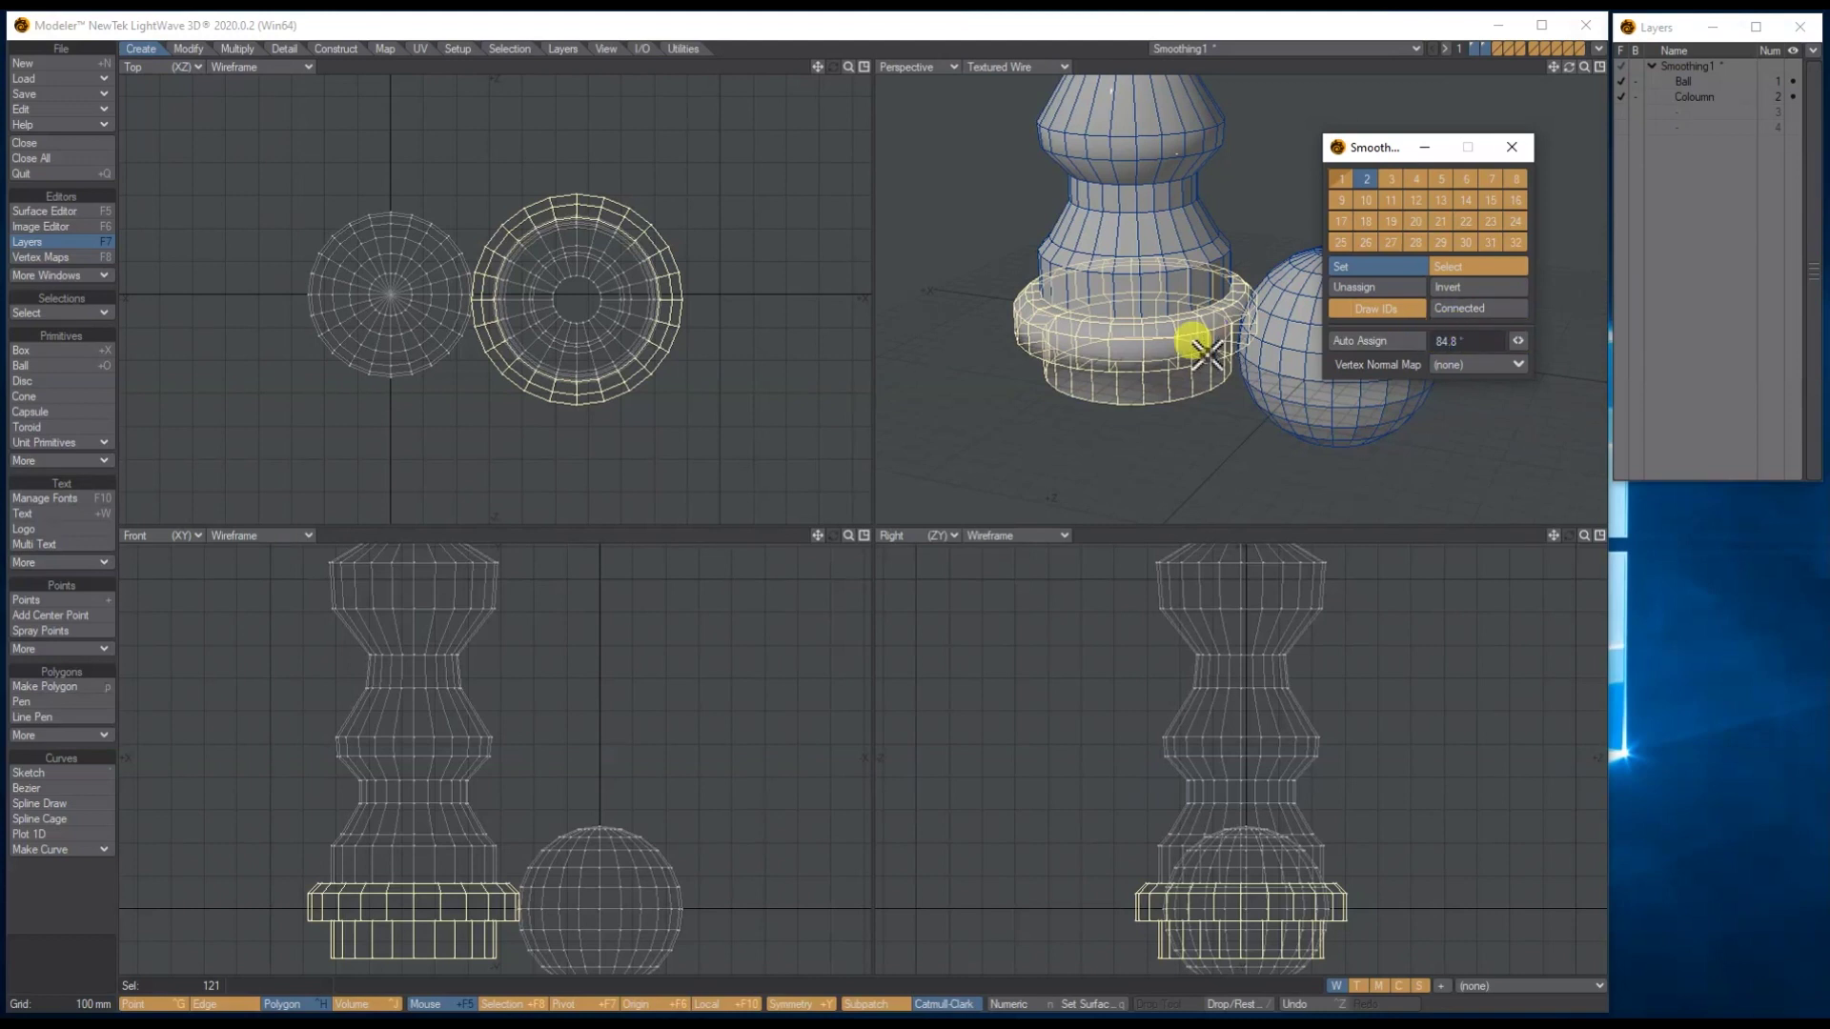
# Step: Clear the selection and inspect the base's smoothing in the perspective view using Texture display
pyautogui.click(1554, 67)
pyautogui.moveTo(1554, 66); pyautogui.dragTo(1495, 127)
pyautogui.click(1079, 439)
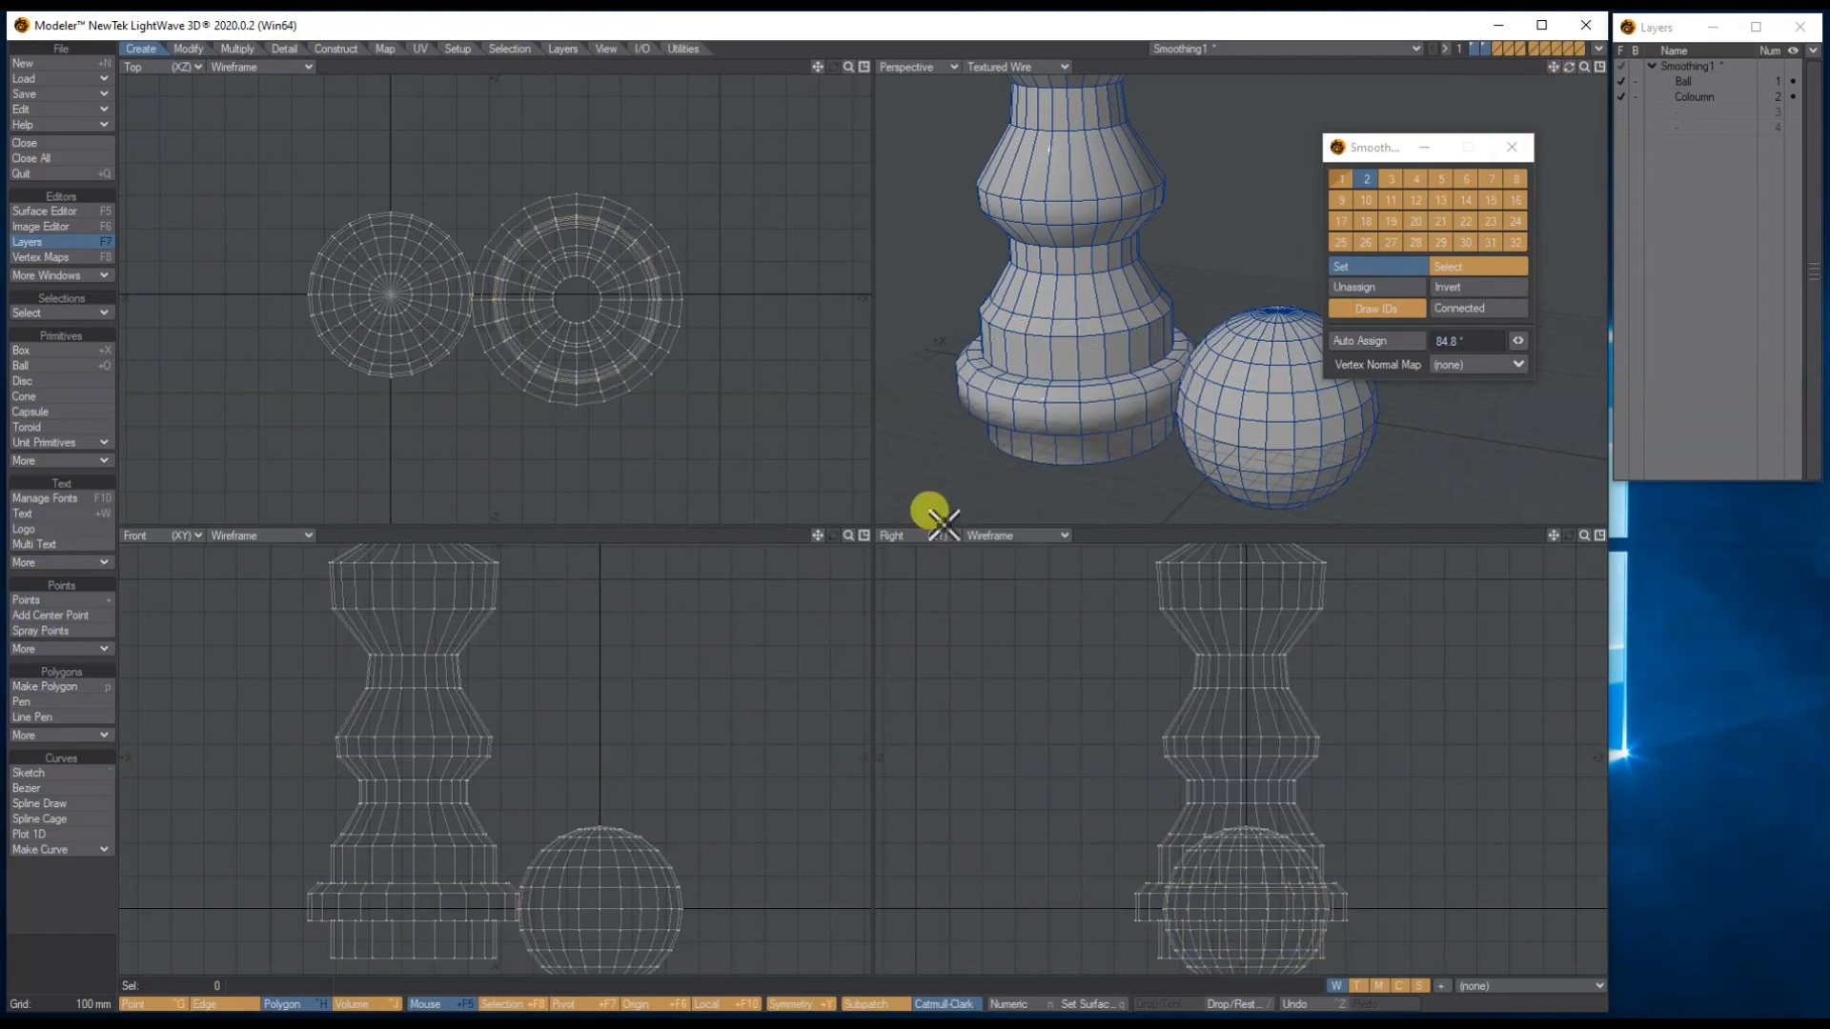
pyautogui.click(1015, 67)
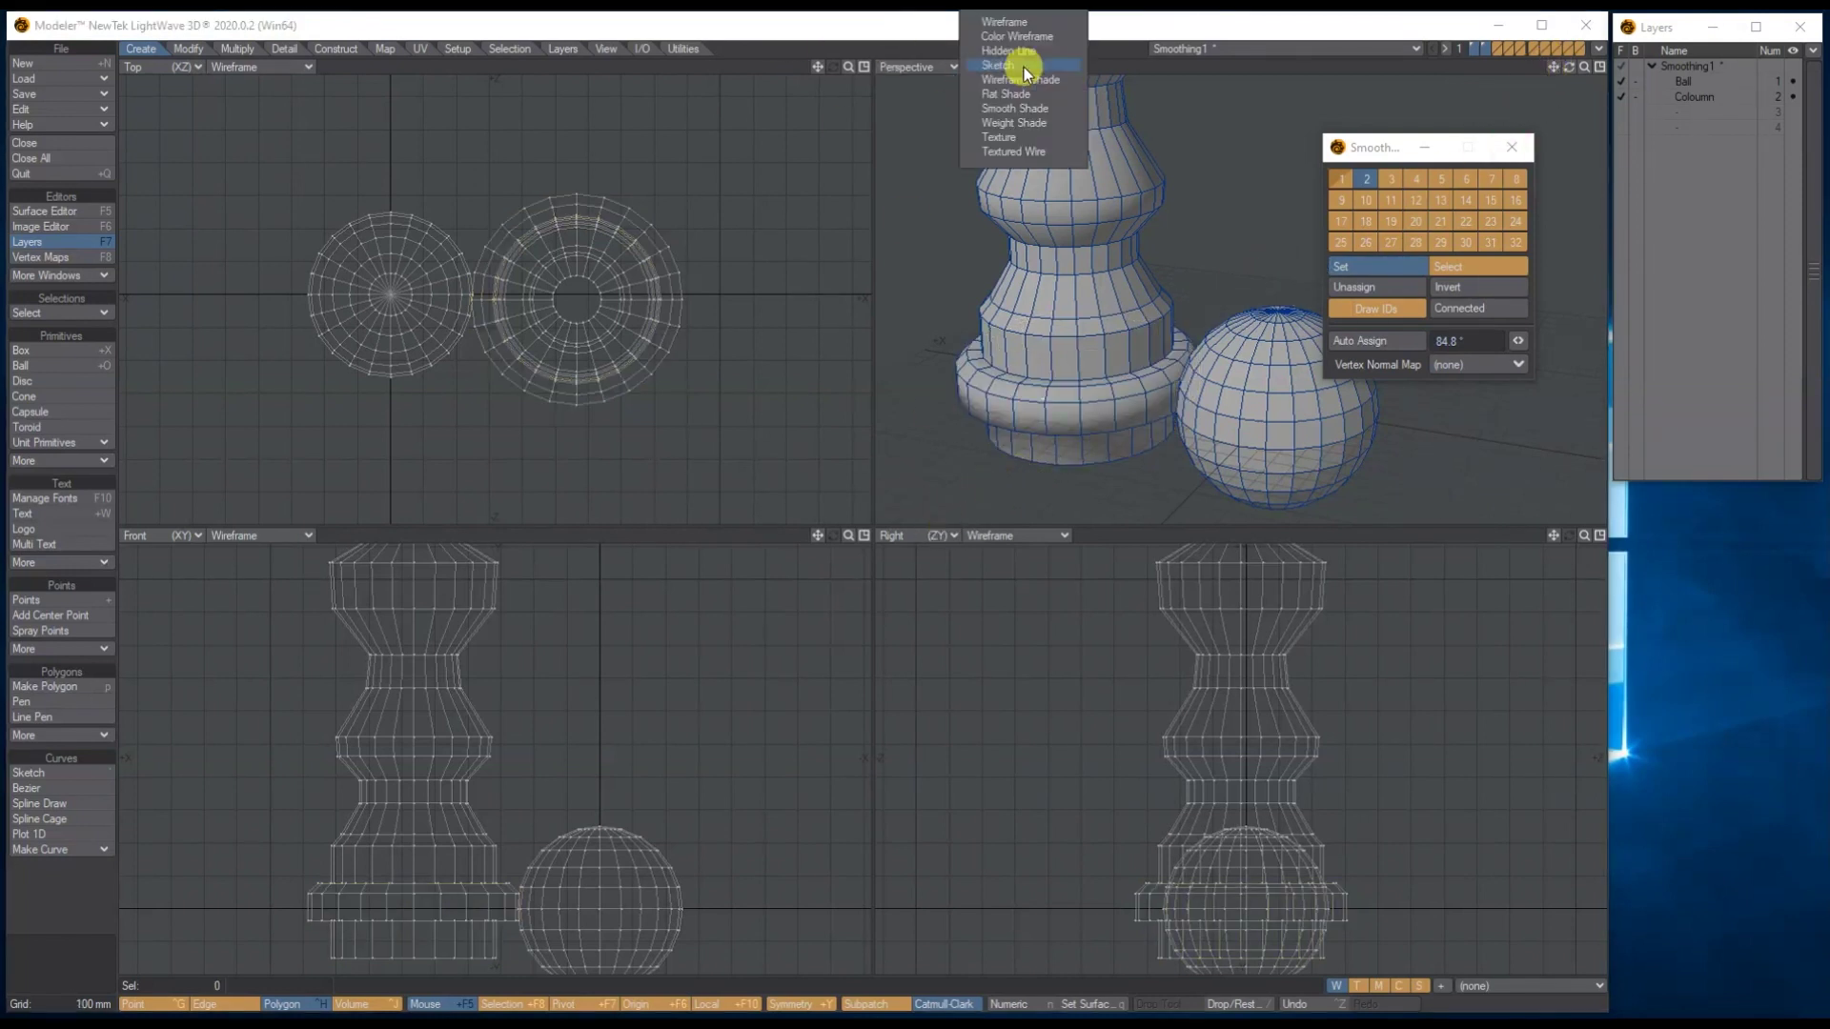
pyautogui.click(1026, 135)
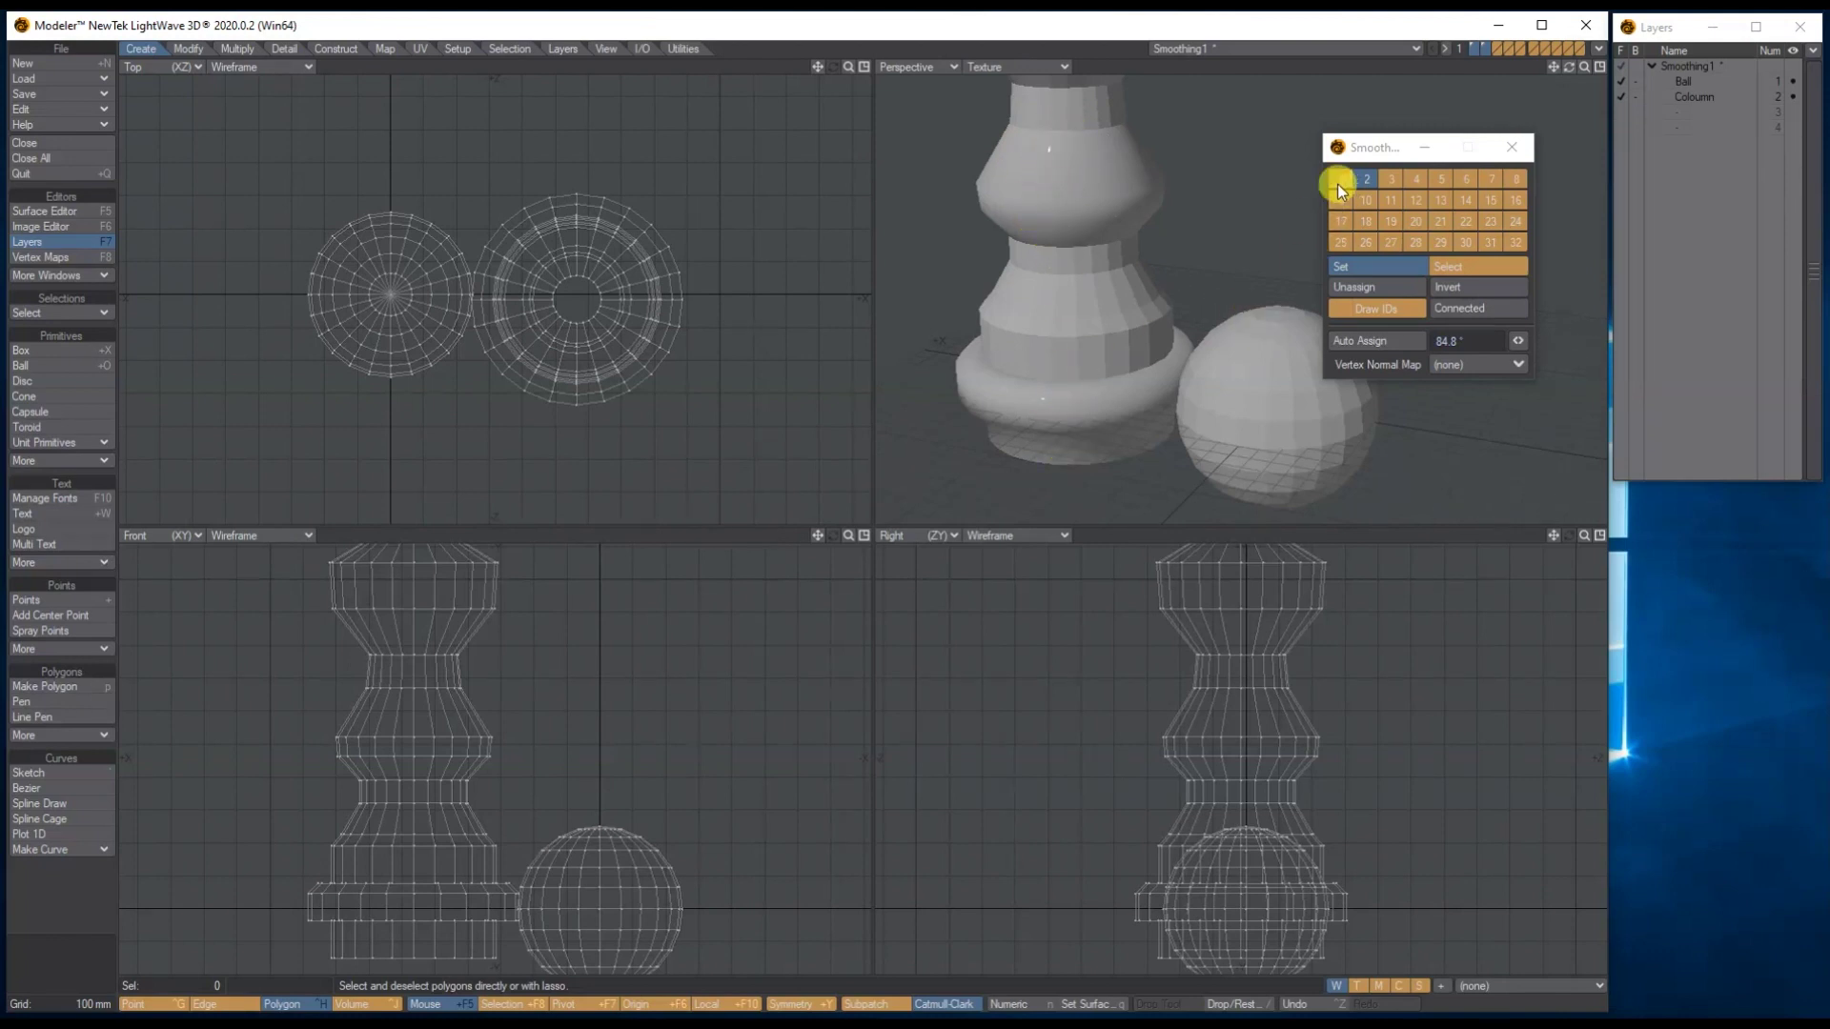
pyautogui.moveTo(1568, 71); pyautogui.dragTo(1106, 535)
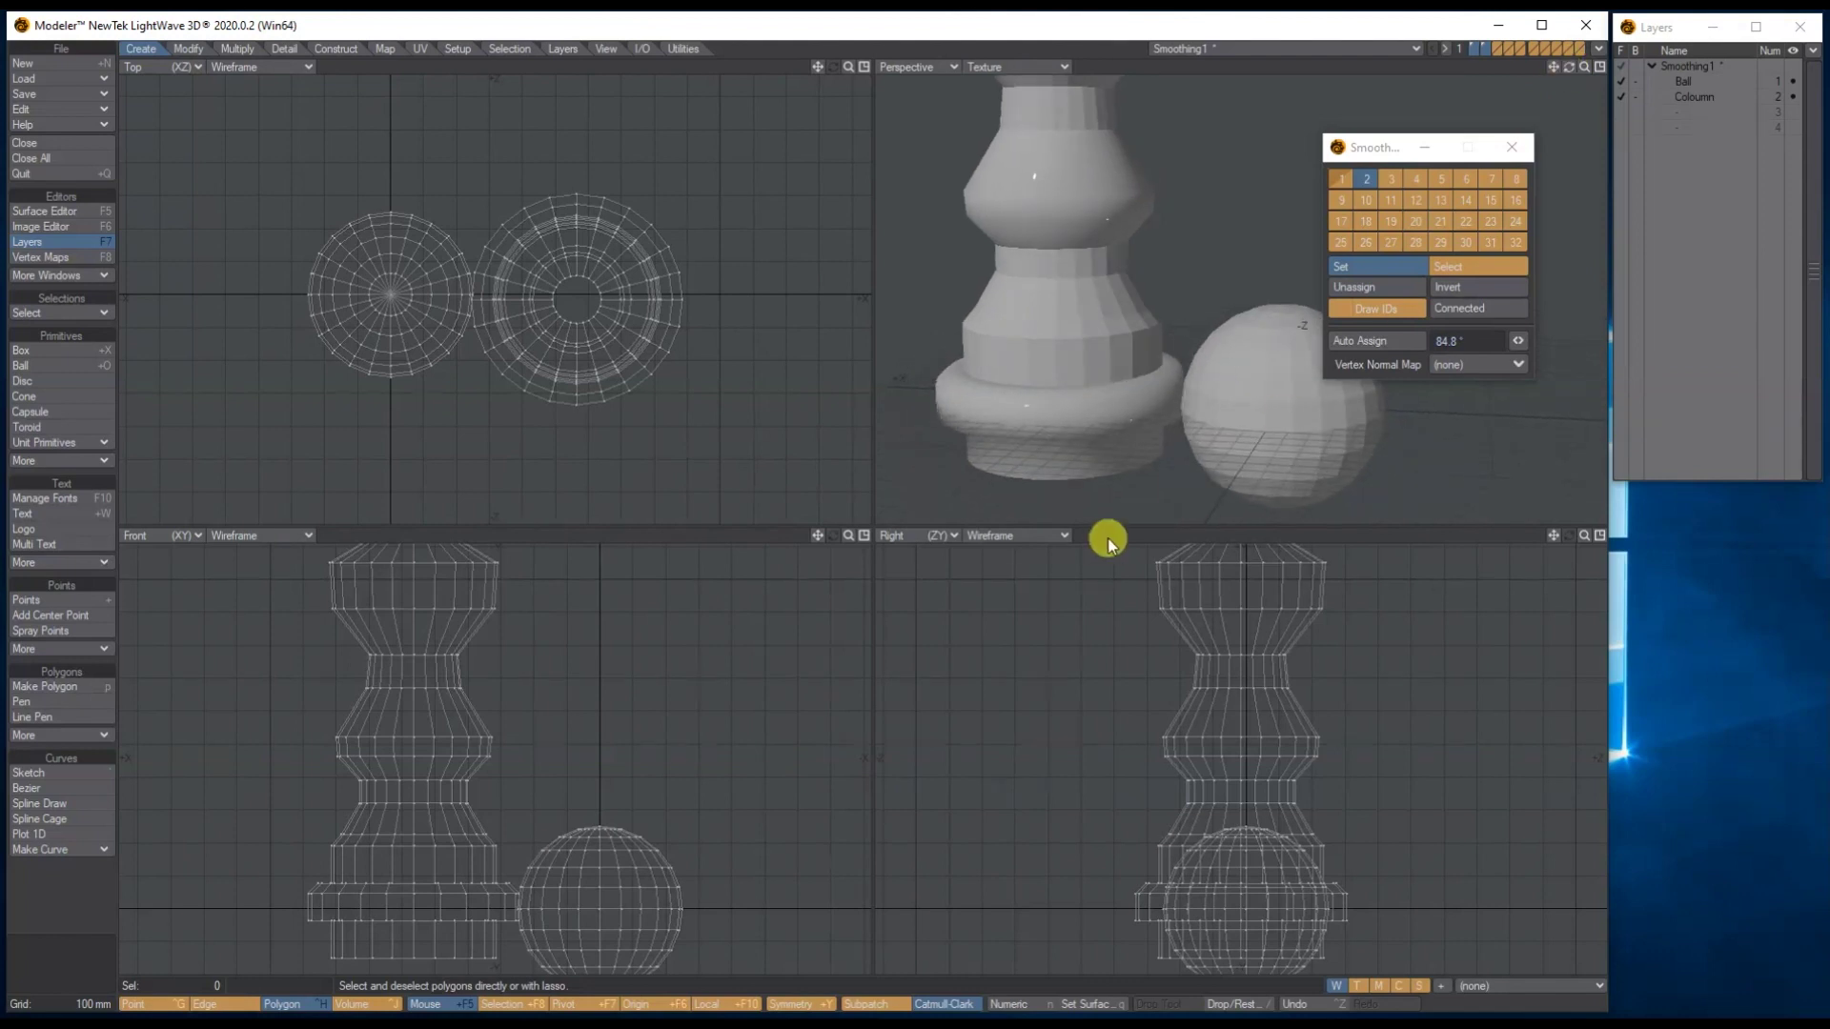
# Step: Try selecting the whole base from a single polygon with Connected, and clear that selection
pyautogui.click(1108, 419)
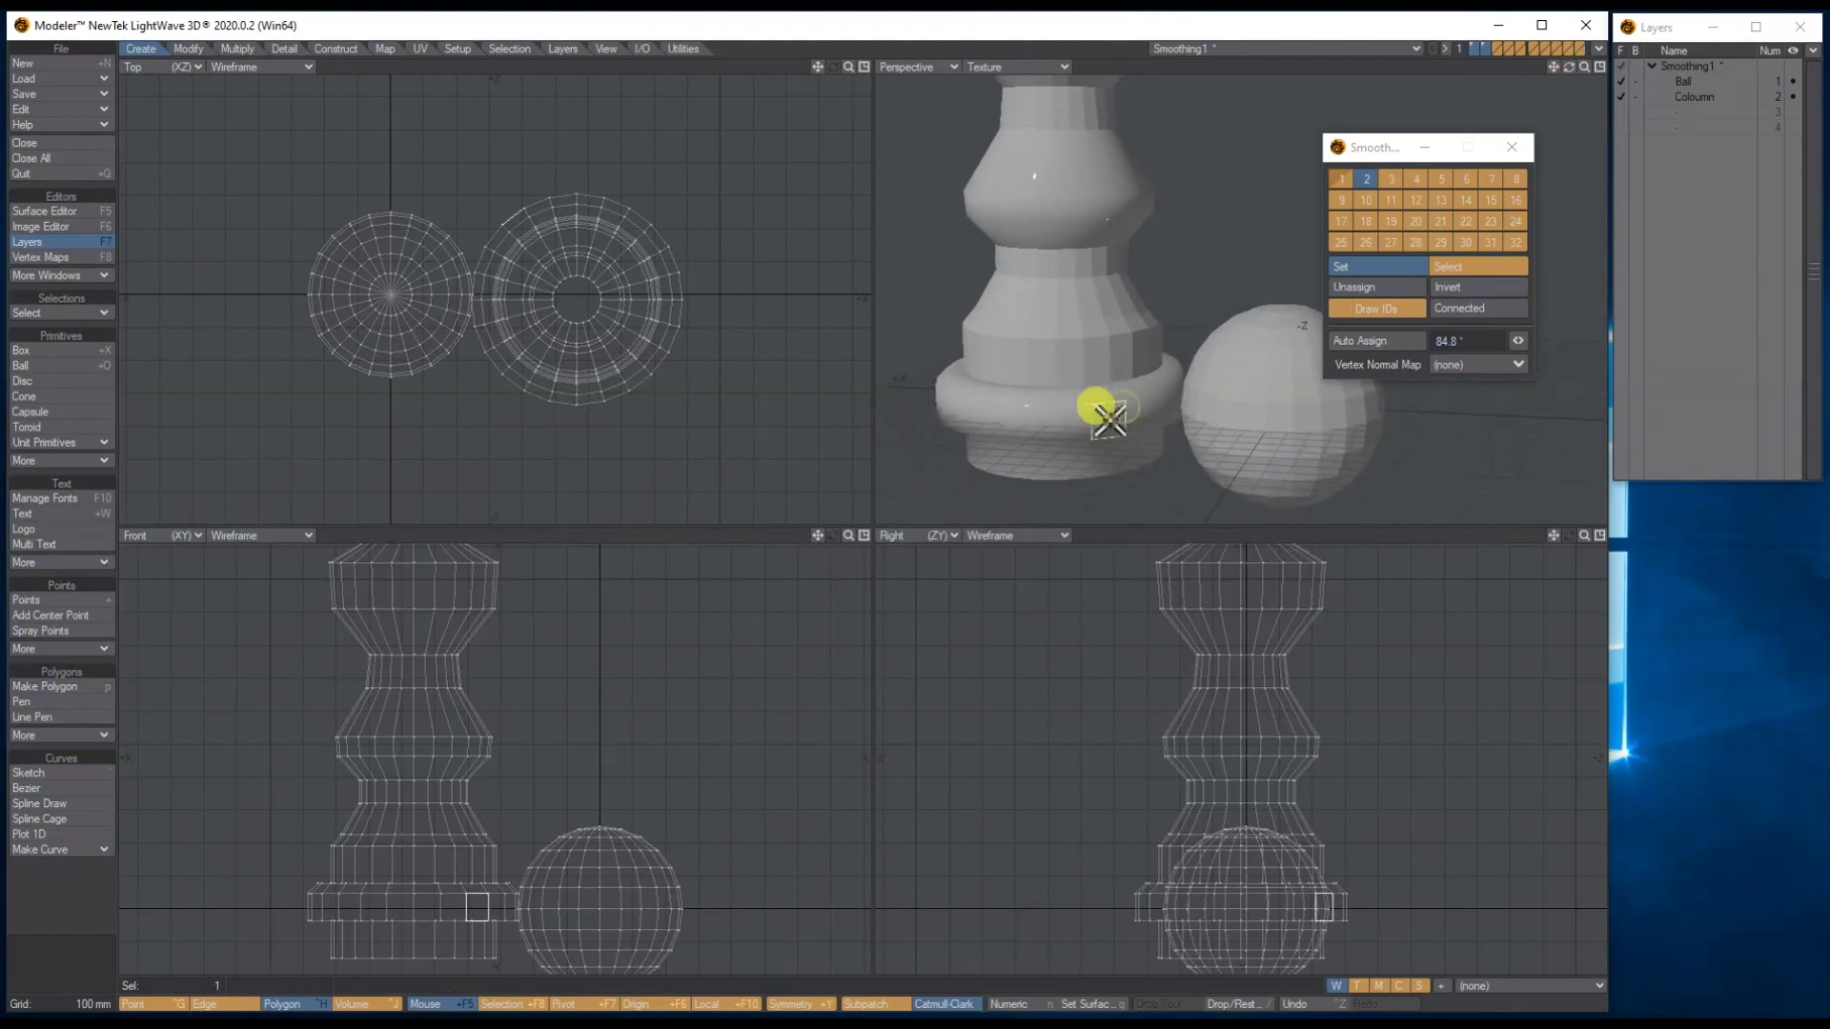
pyautogui.click(1471, 308)
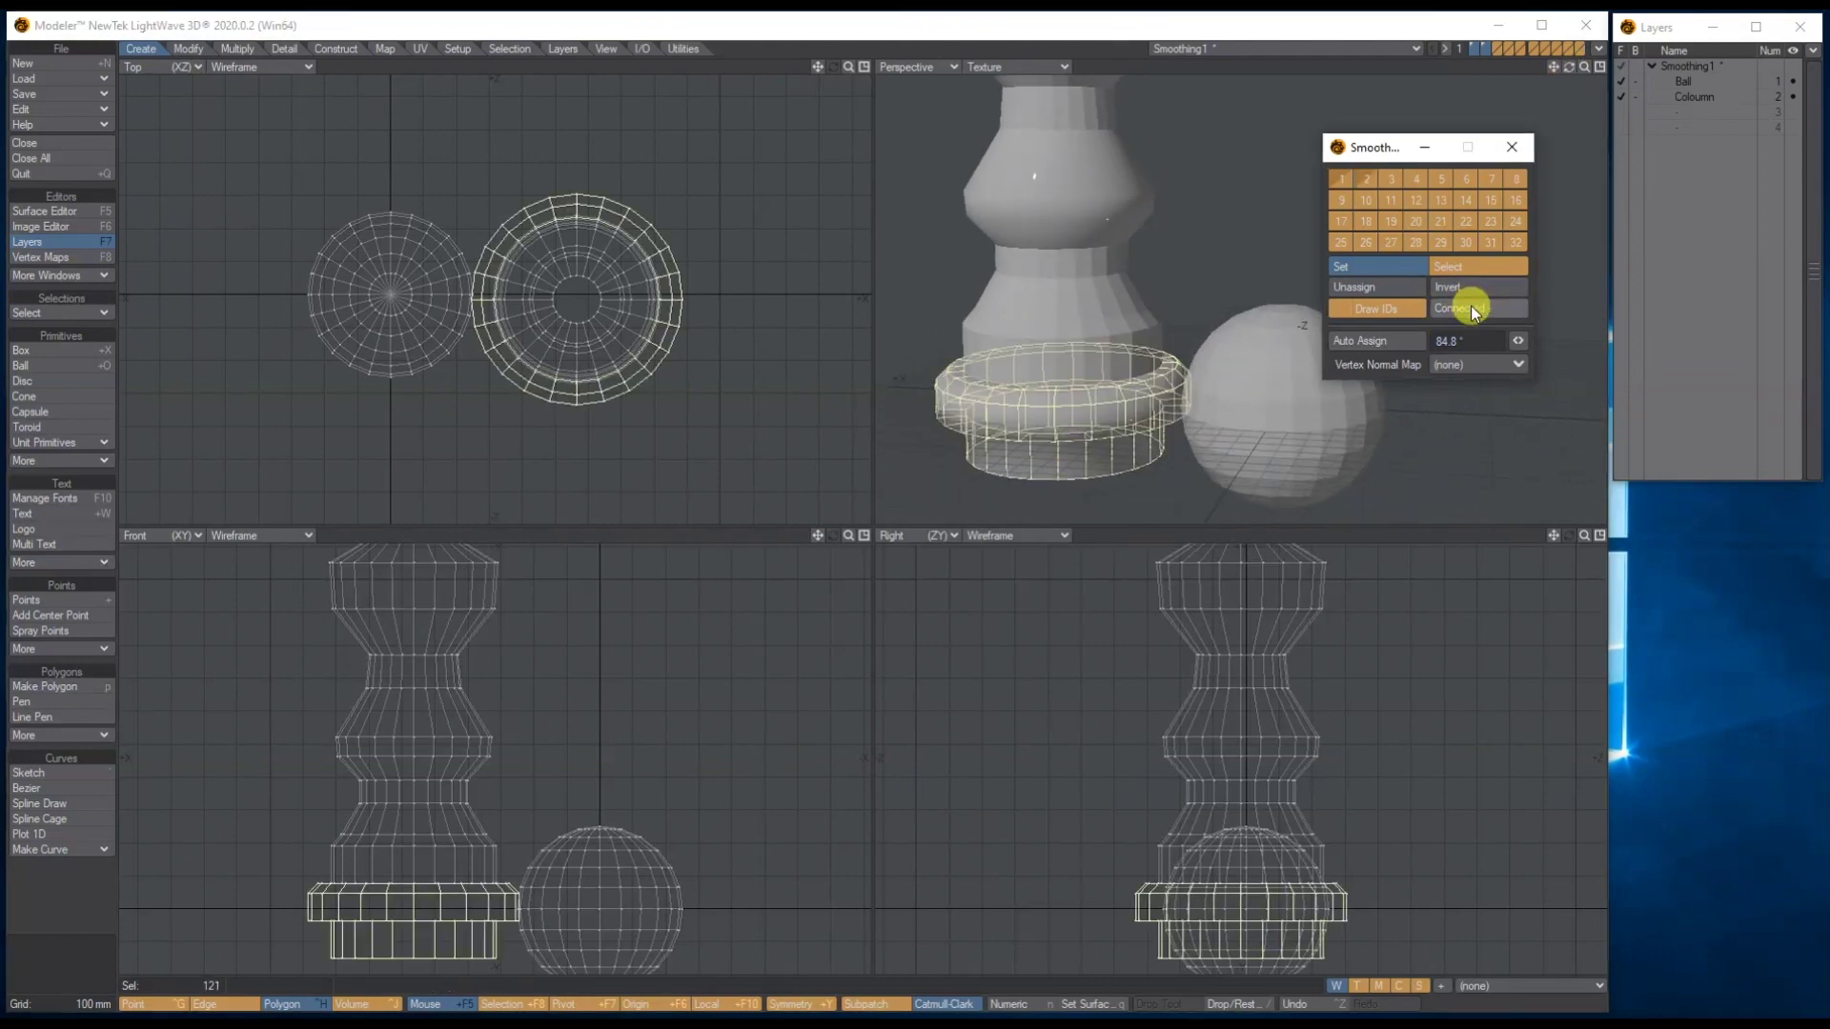
pyautogui.click(1164, 450)
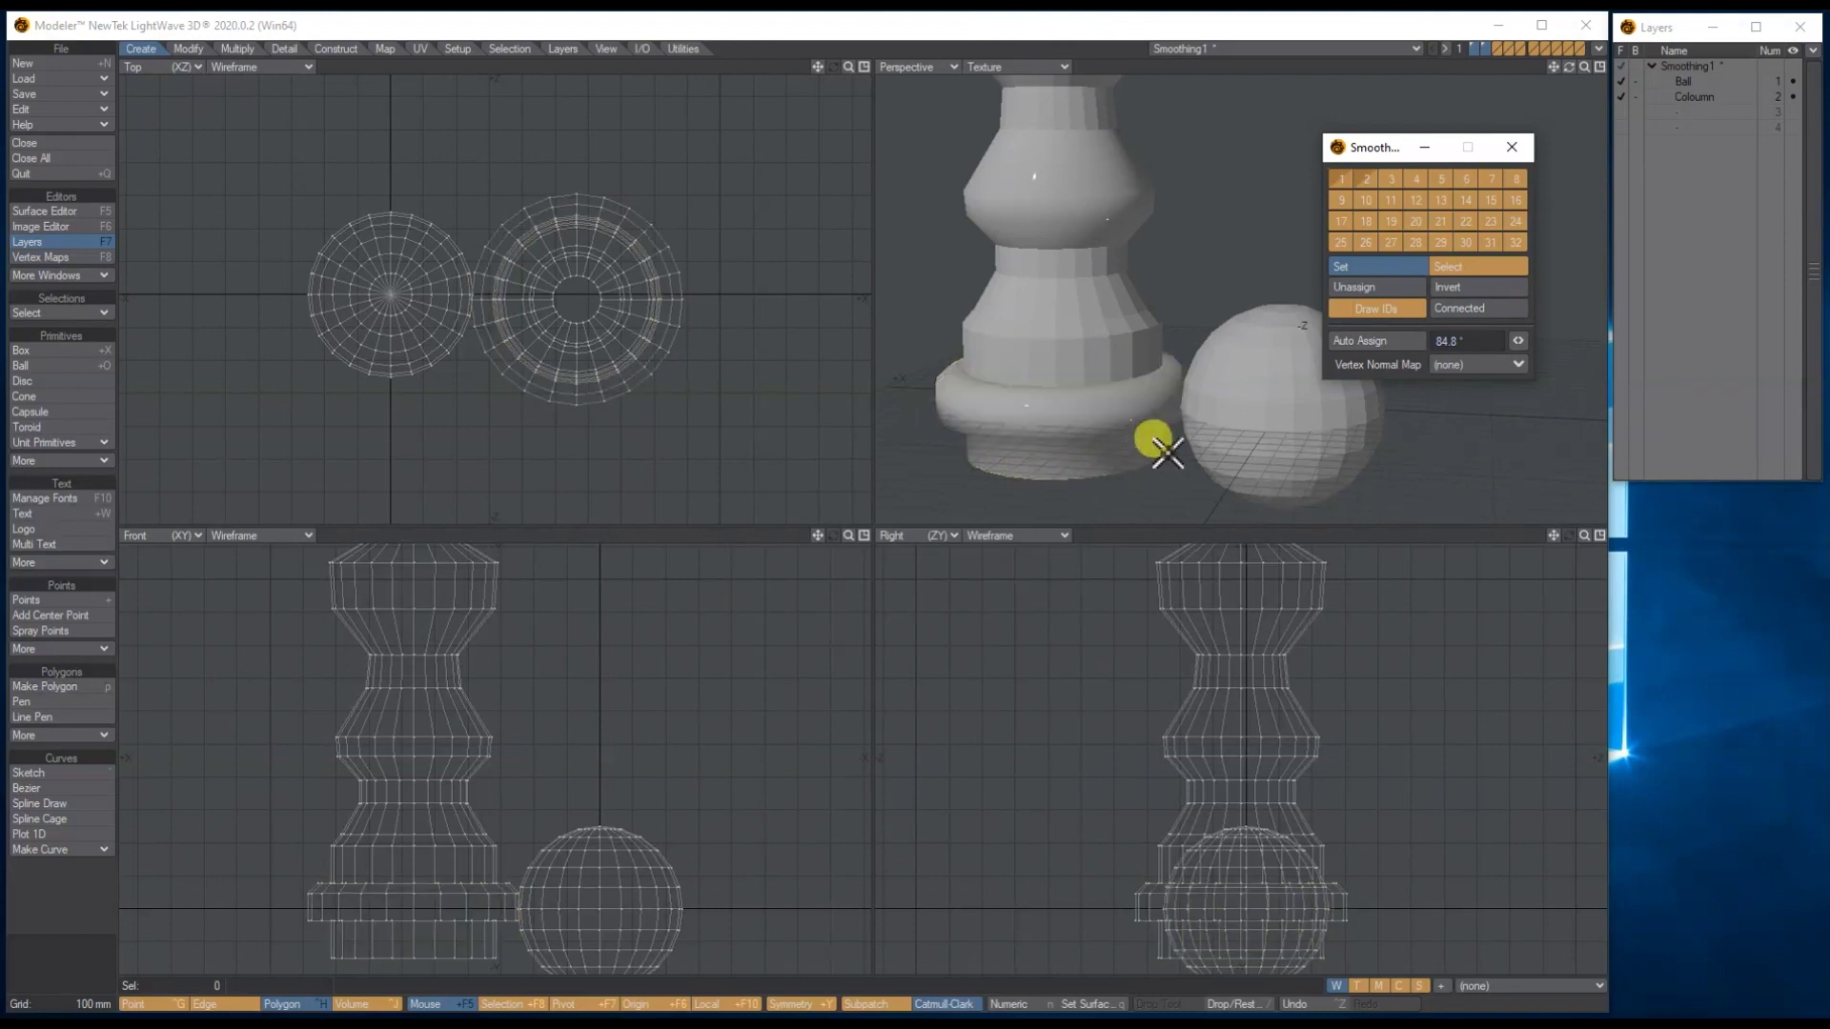
# Step: Switch Smoothing Info to Select mode, select the polygons of smoothing group 2, and clear that selection
pyautogui.click(1449, 265)
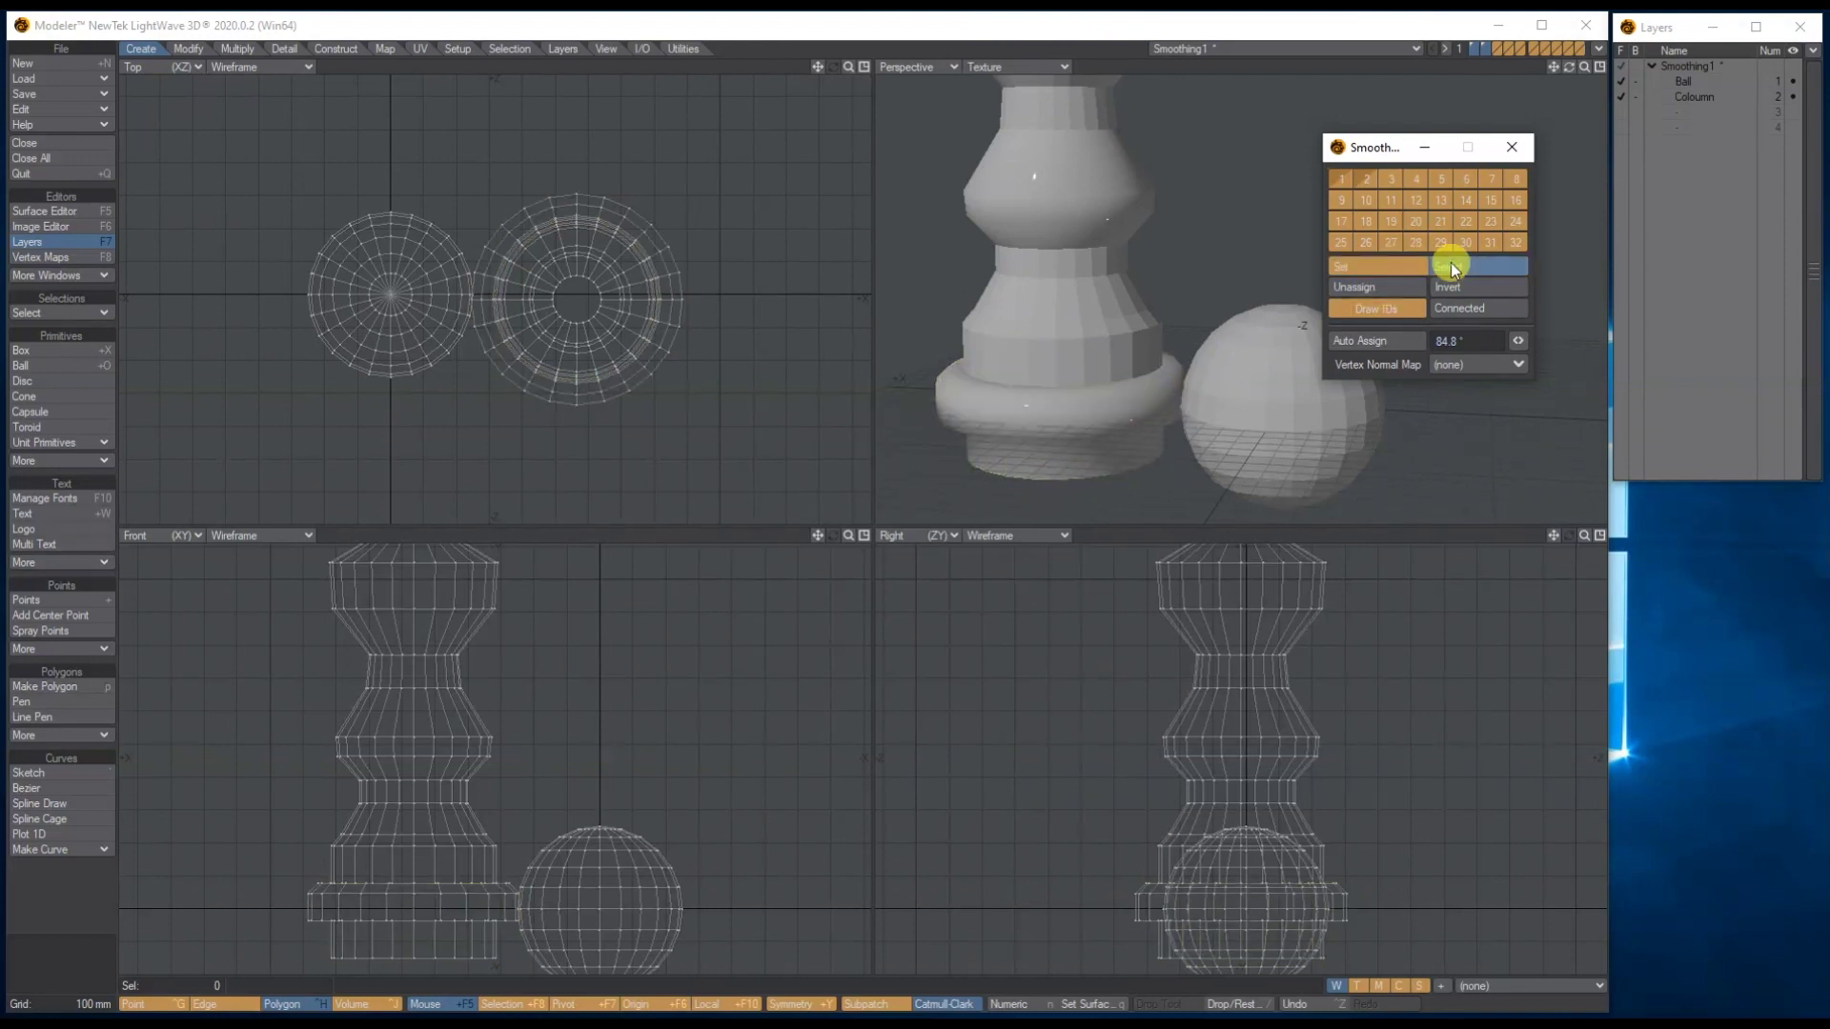
pyautogui.click(1365, 177)
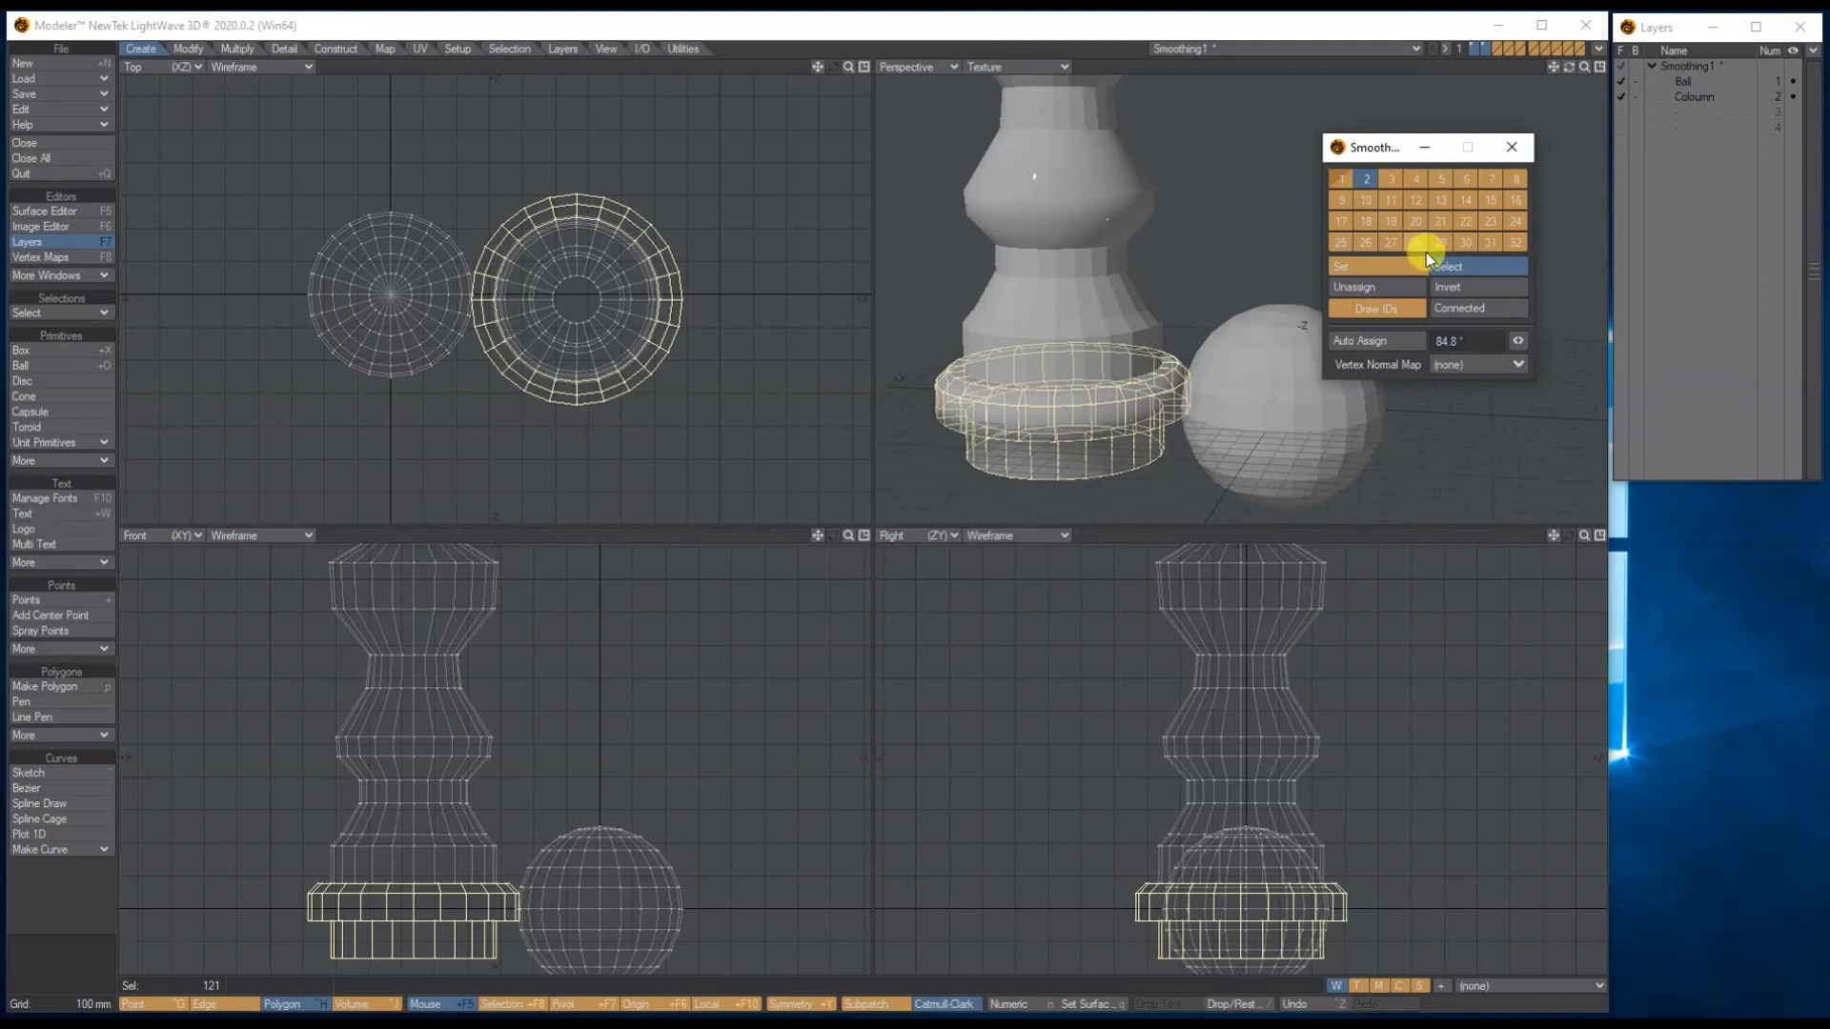
pyautogui.click(1229, 379)
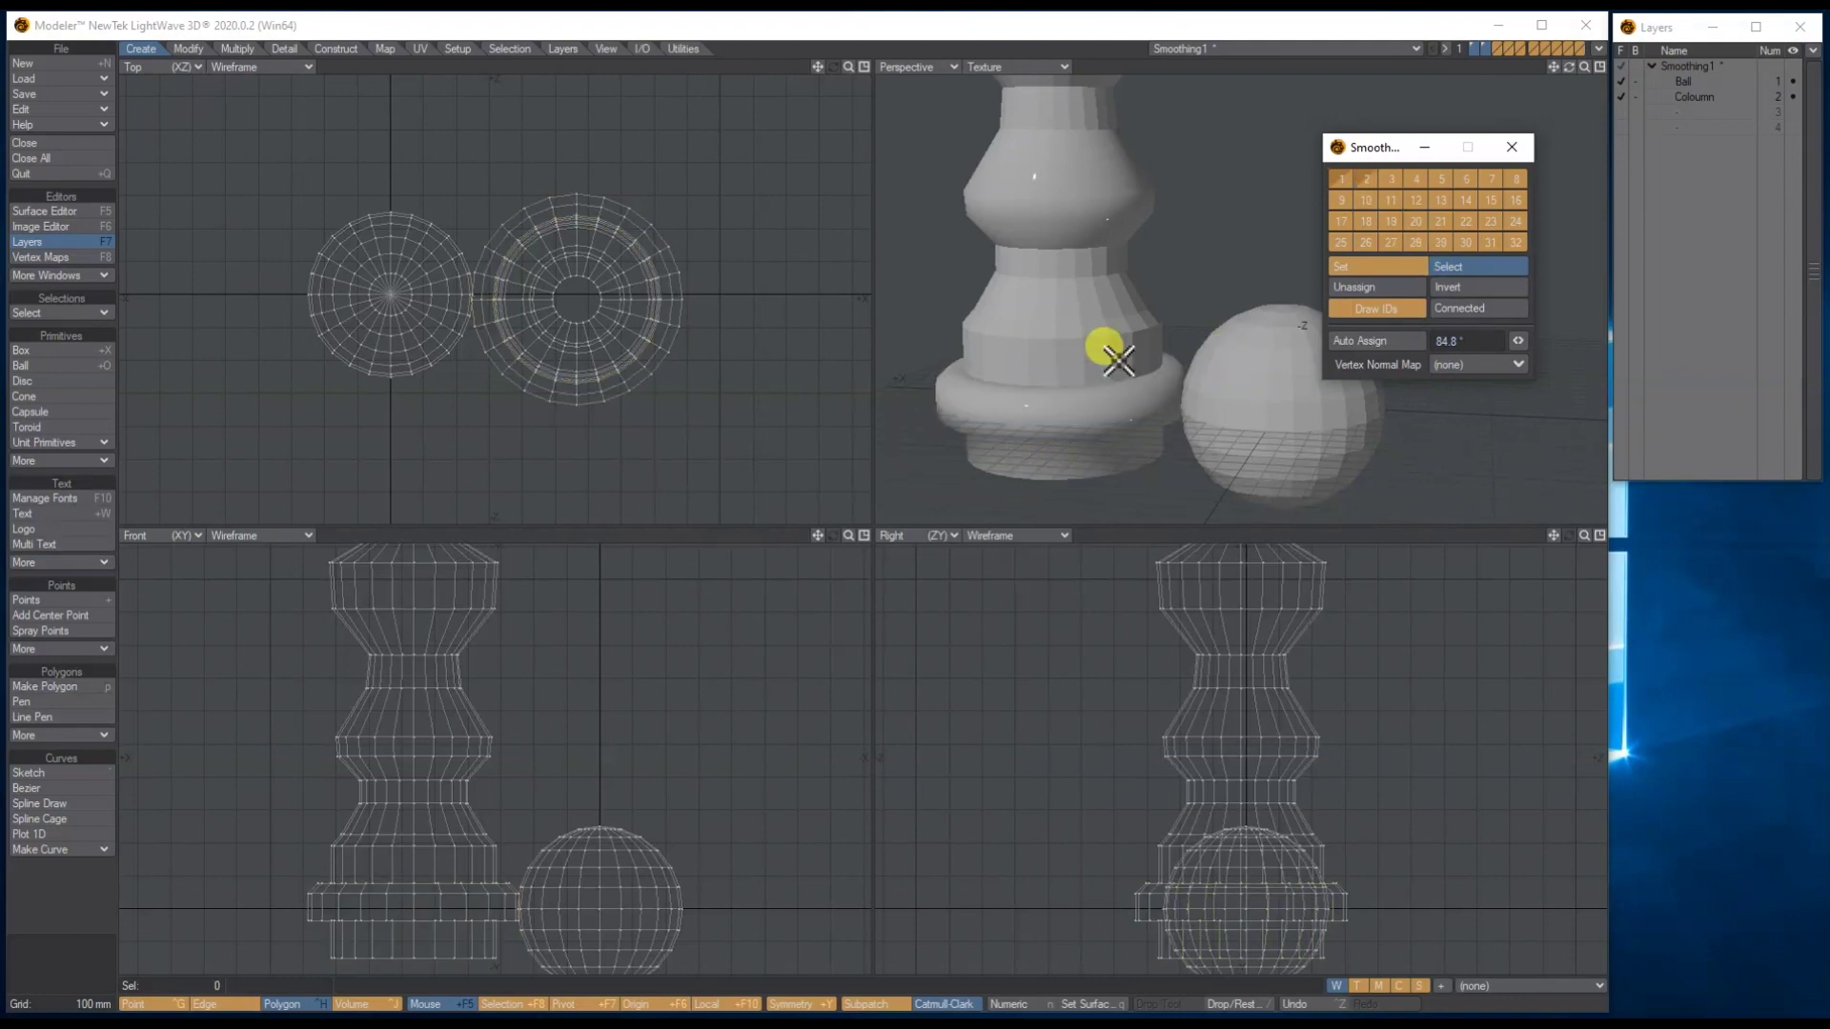
# Step: Select one polygon on the middle bulge and select its entry in Polygon Info for editing
pyautogui.moveTo(1585, 63)
pyautogui.mouseDown()
pyautogui.moveTo(1580, 80)
pyautogui.moveTo(1563, 63)
pyautogui.mouseUp()
pyautogui.click(1116, 277)
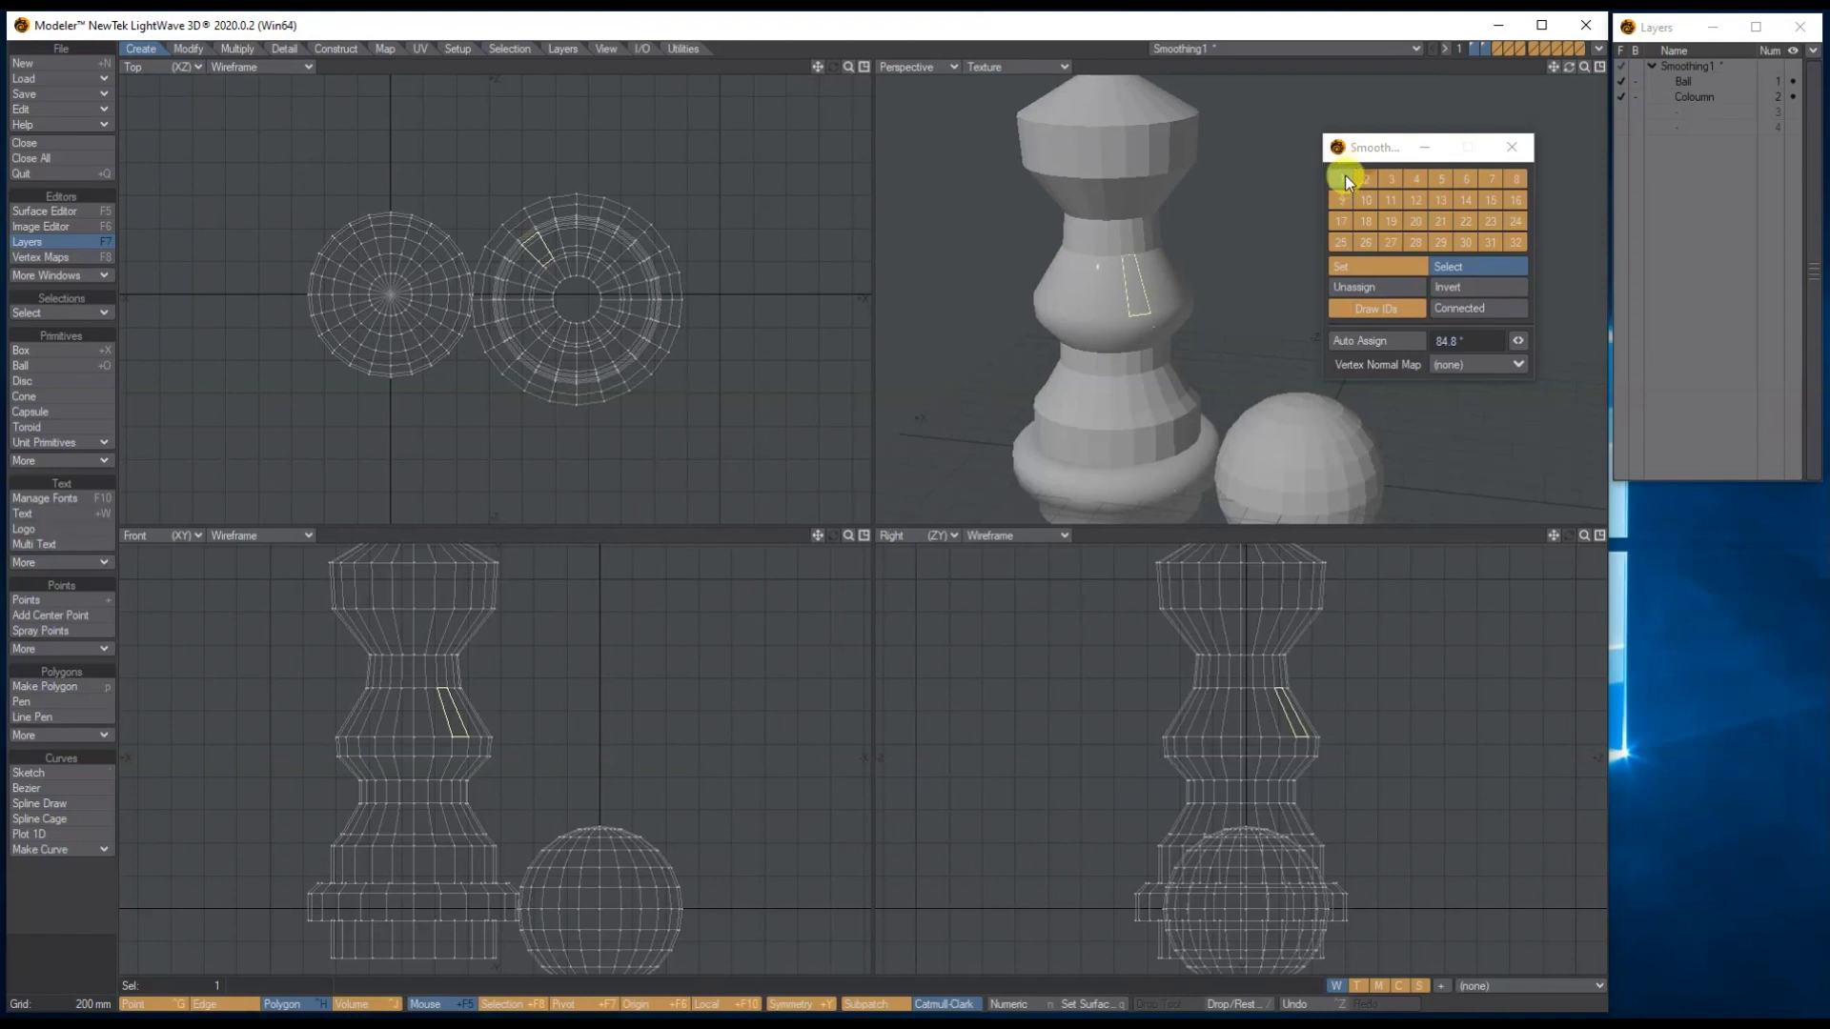
pyautogui.press('i')
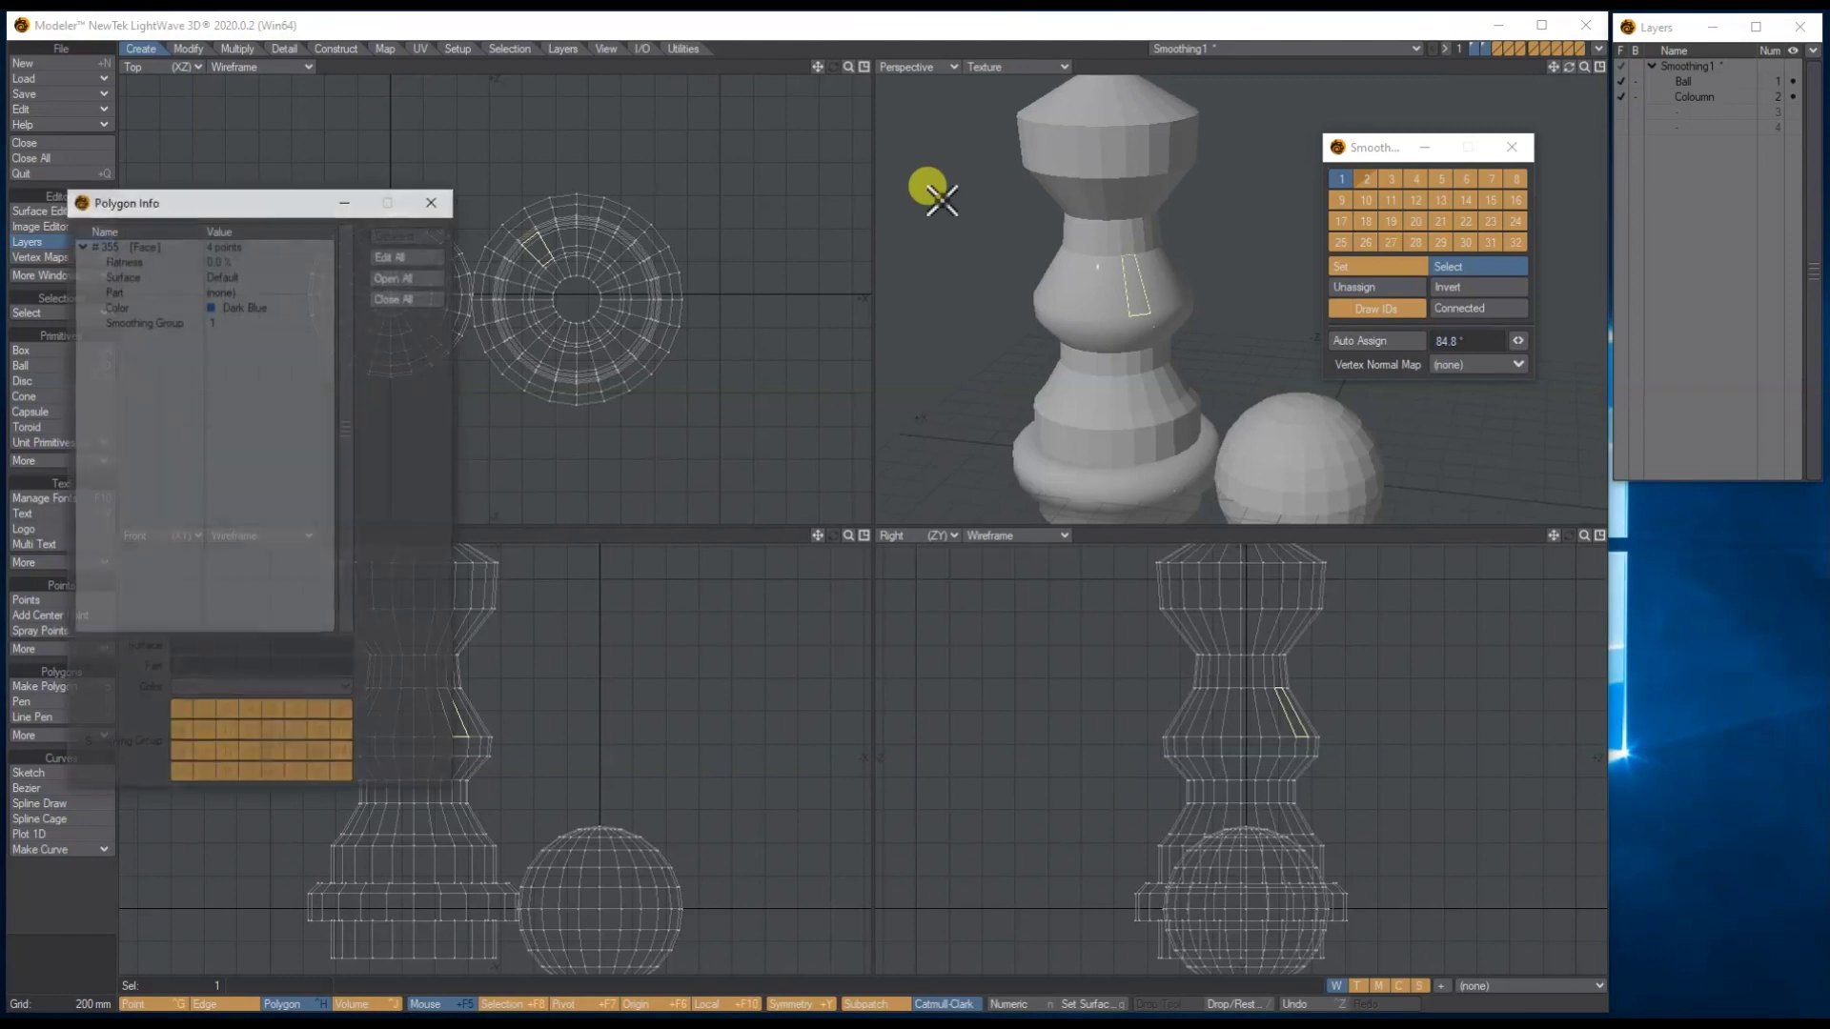
pyautogui.moveTo(175, 205); pyautogui.dragTo(552, 122)
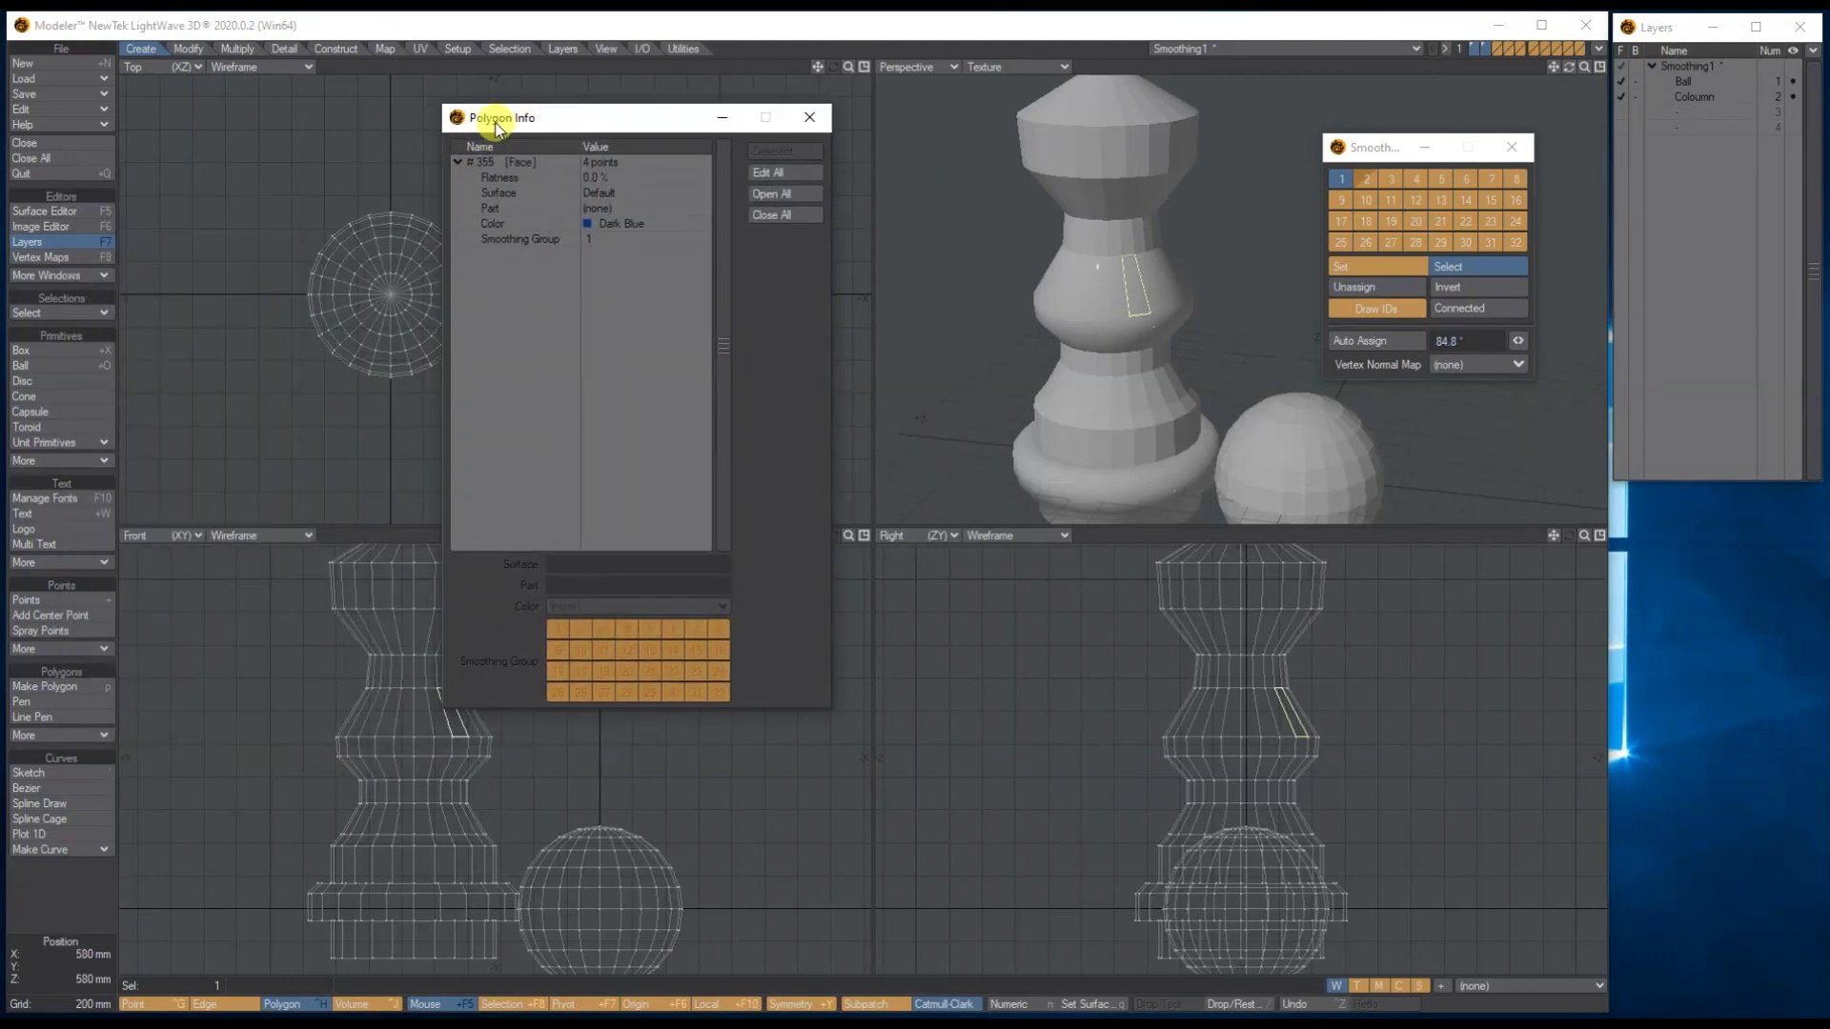
pyautogui.click(610, 162)
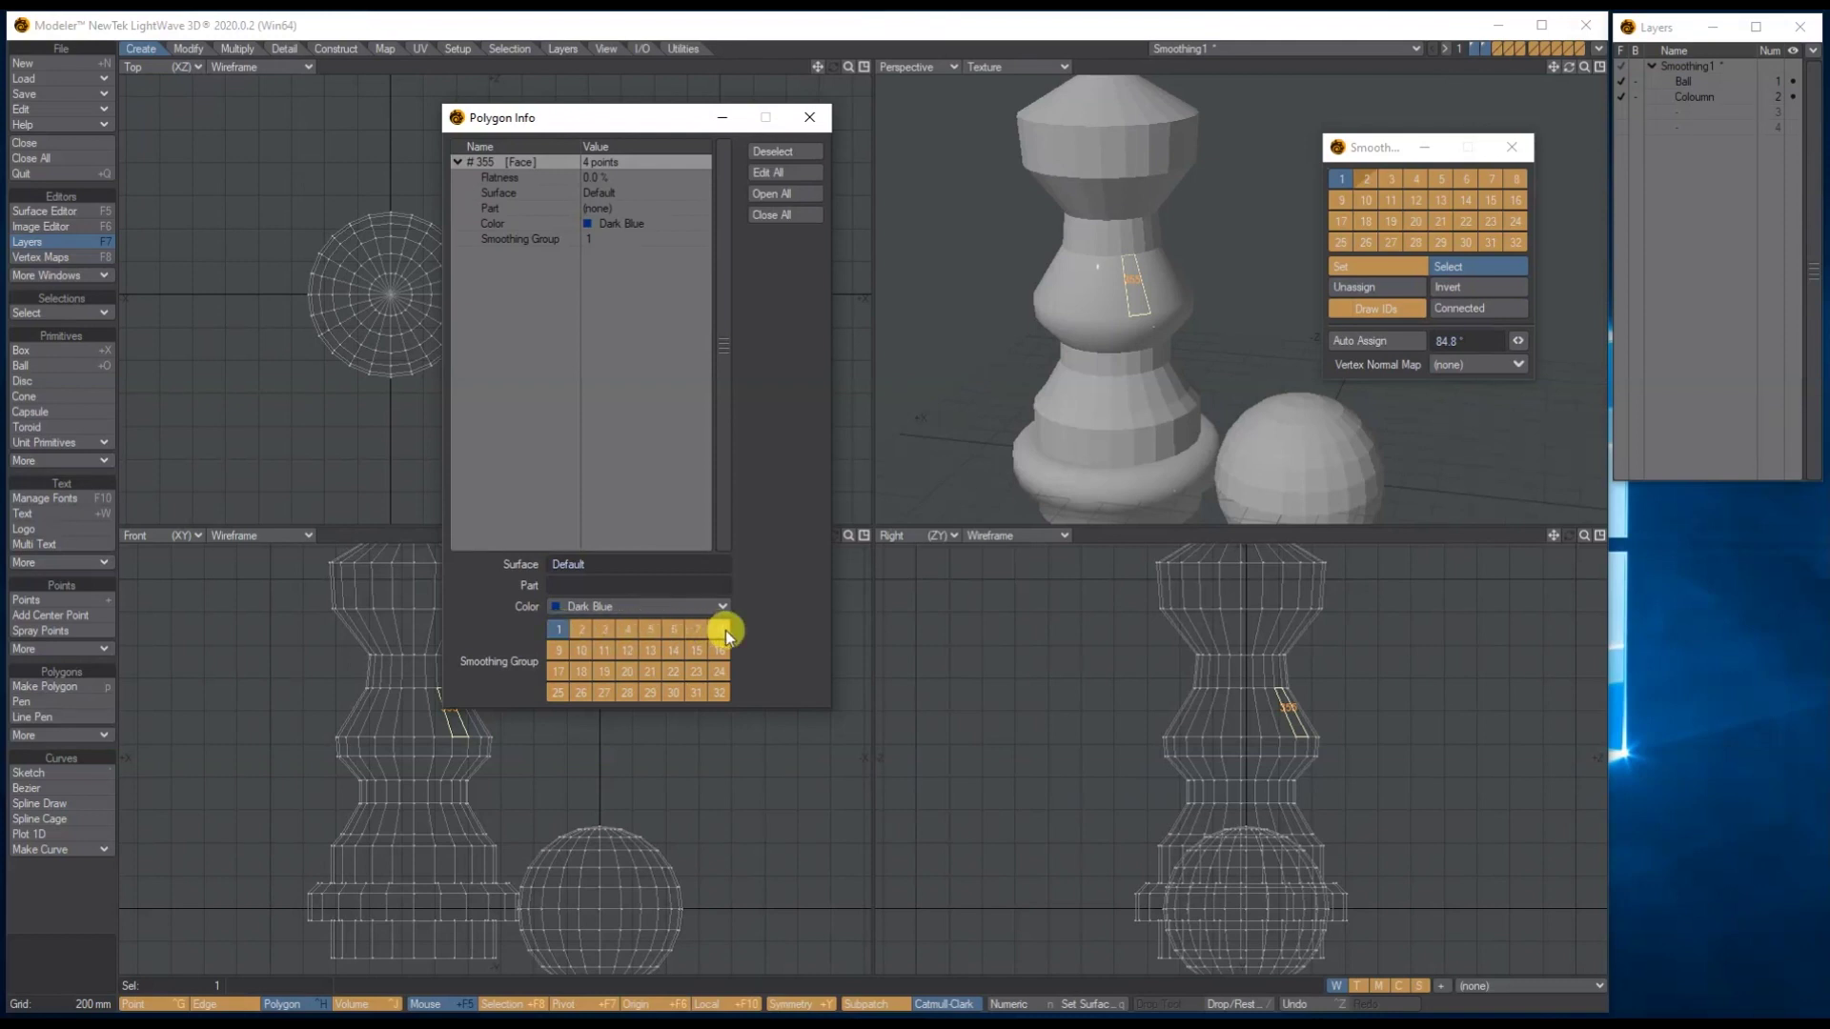
# Step: Set the selected bulge polygon's color to Red and close Polygon Info
pyautogui.click(566, 609)
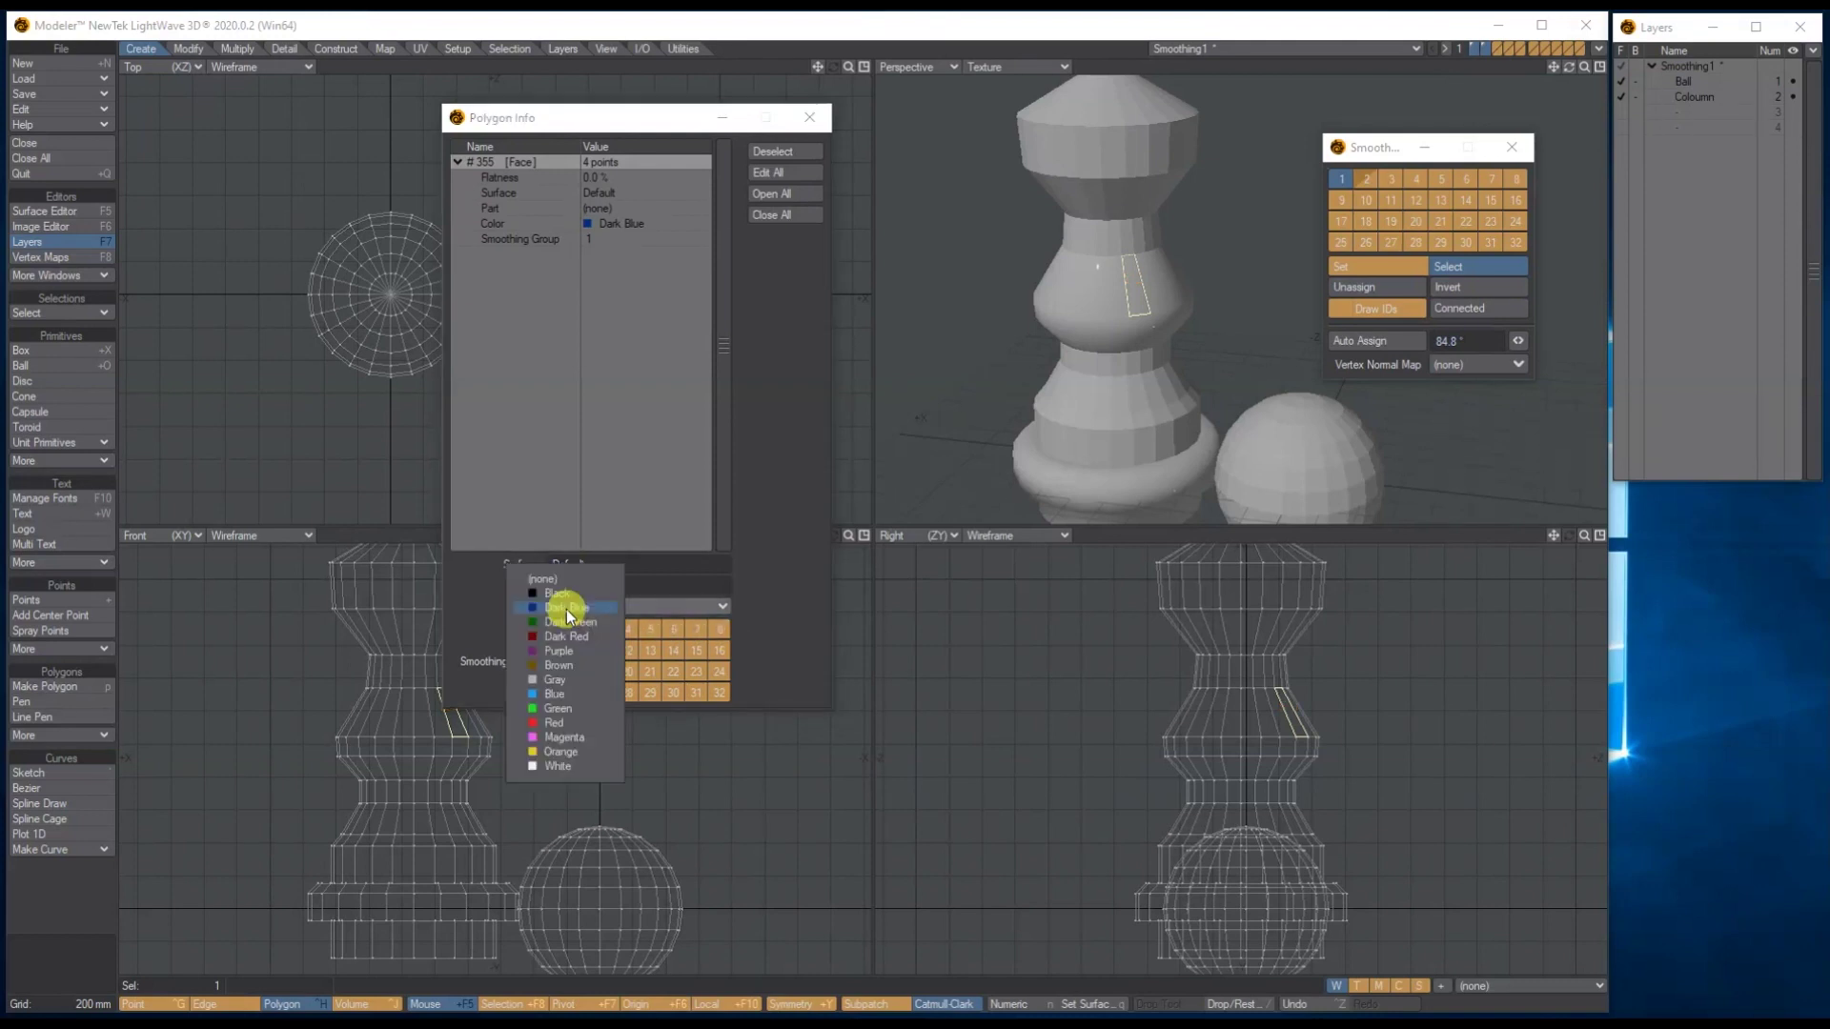
pyautogui.click(453, 610)
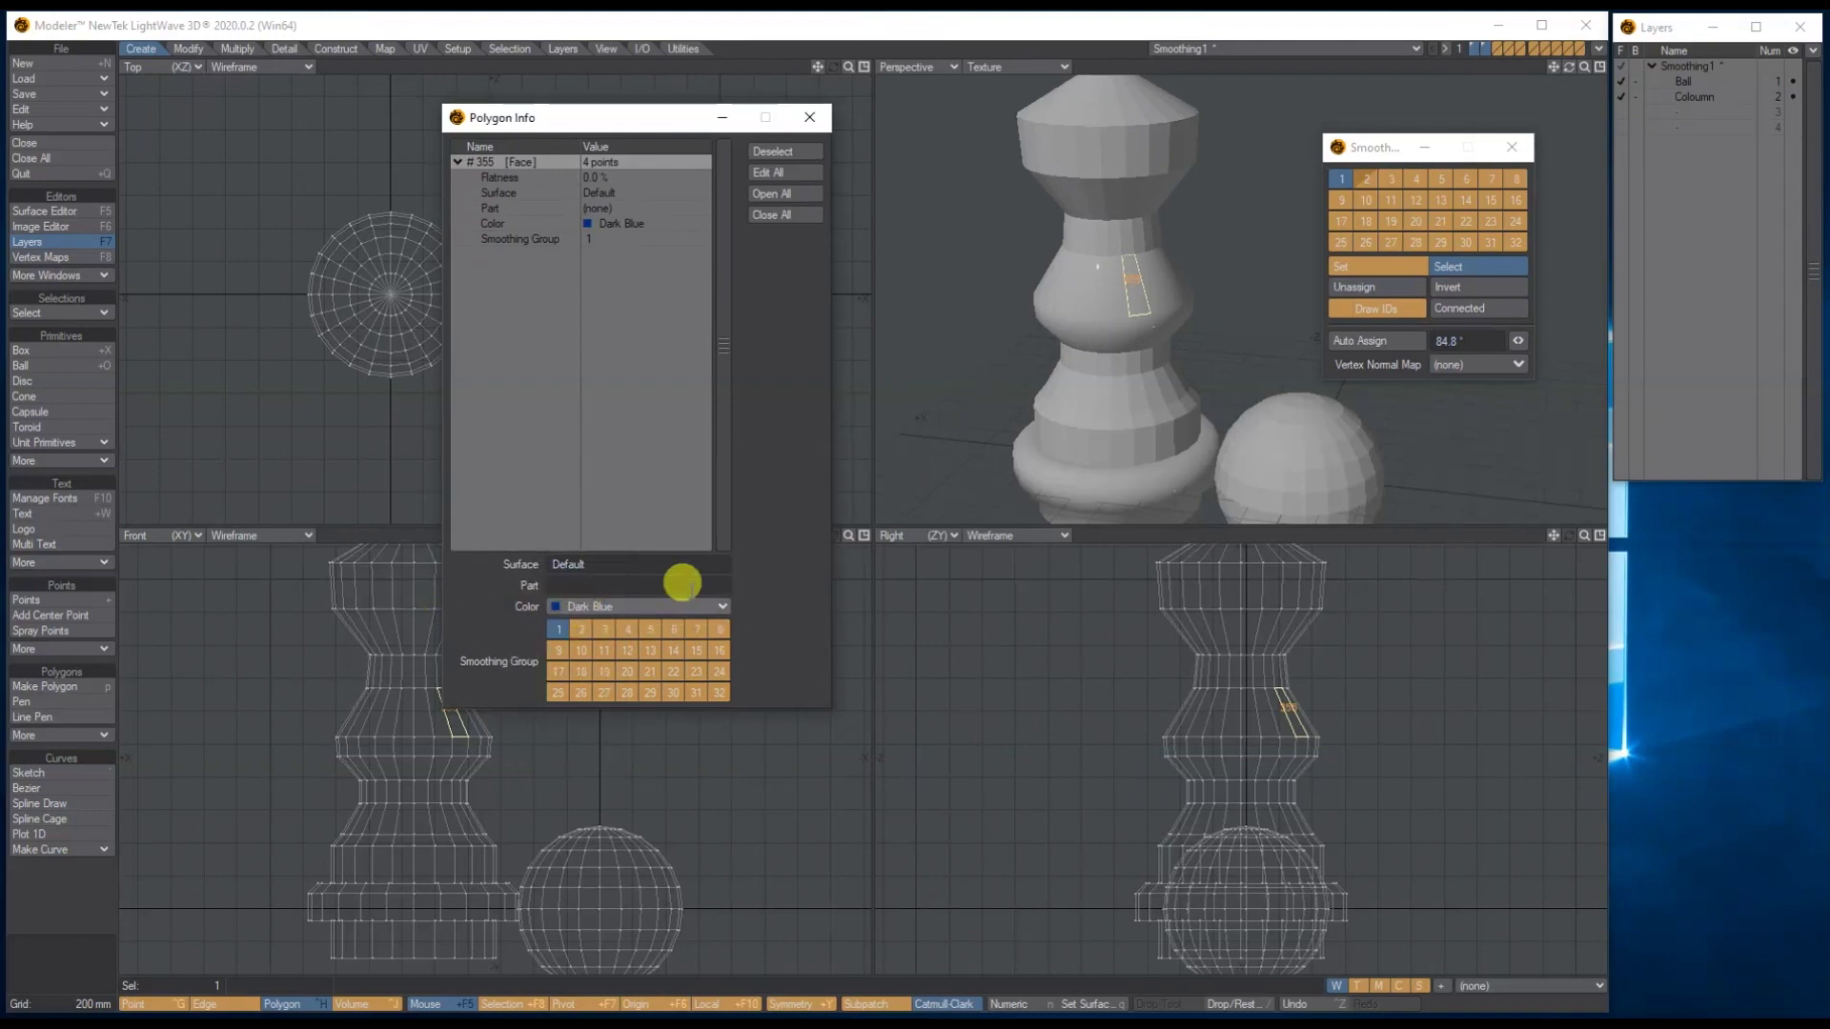
pyautogui.click(589, 607)
pyautogui.click(589, 720)
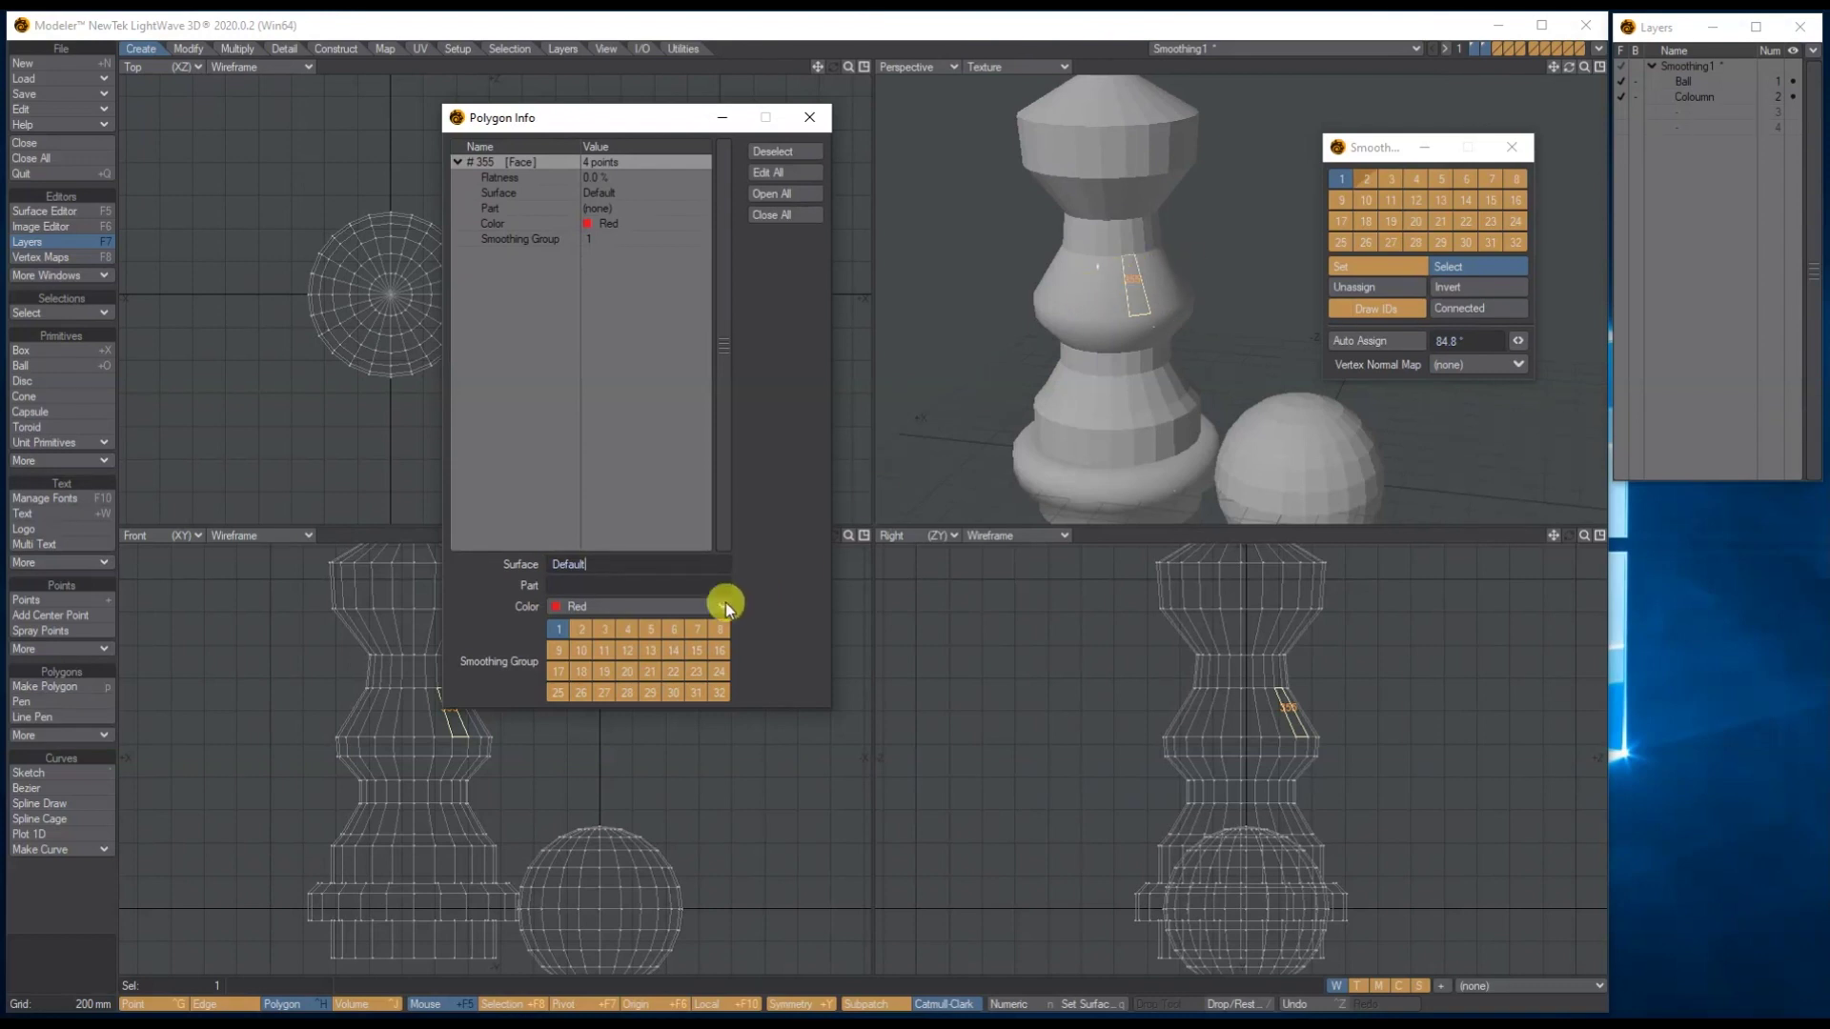
pyautogui.click(804, 124)
# Step: Deselect the bulge polygon and show the perspective view in Textured Wire, close to the recolored polygon
pyautogui.click(1133, 294)
pyautogui.moveTo(1594, 74); pyautogui.dragTo(1032, 69)
pyautogui.click(1032, 69)
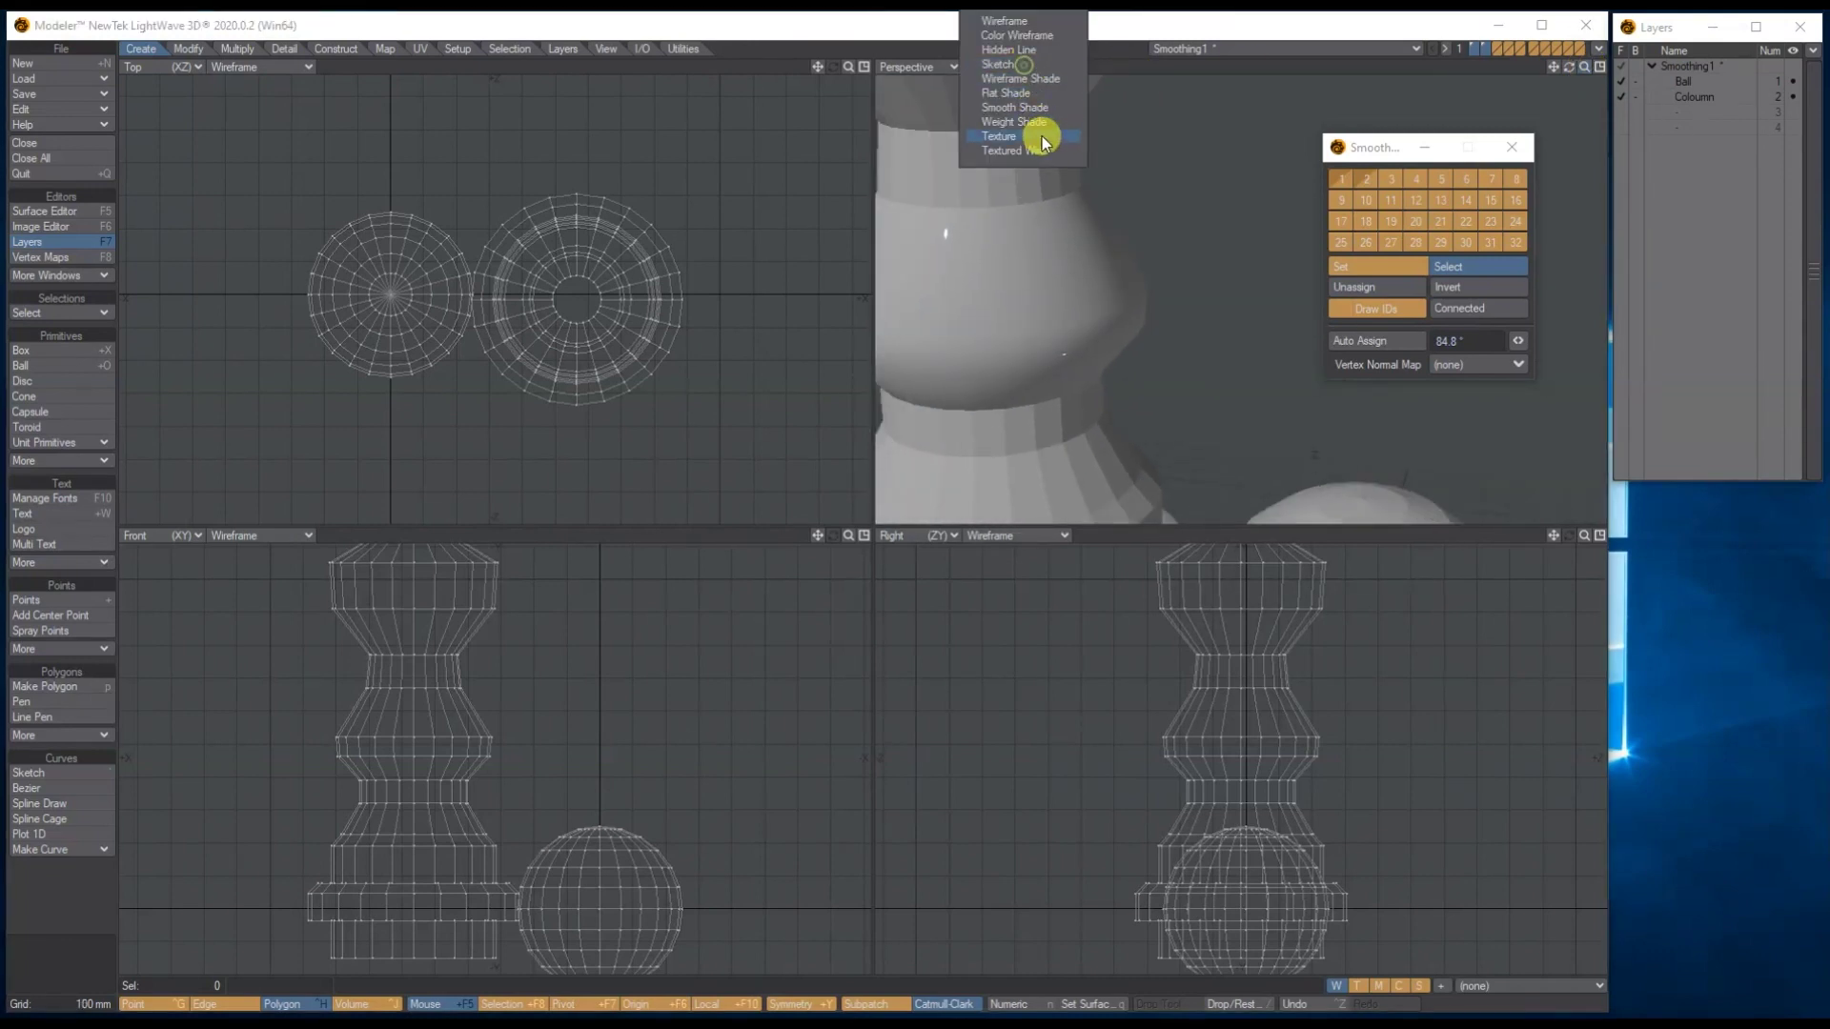
pyautogui.click(1043, 138)
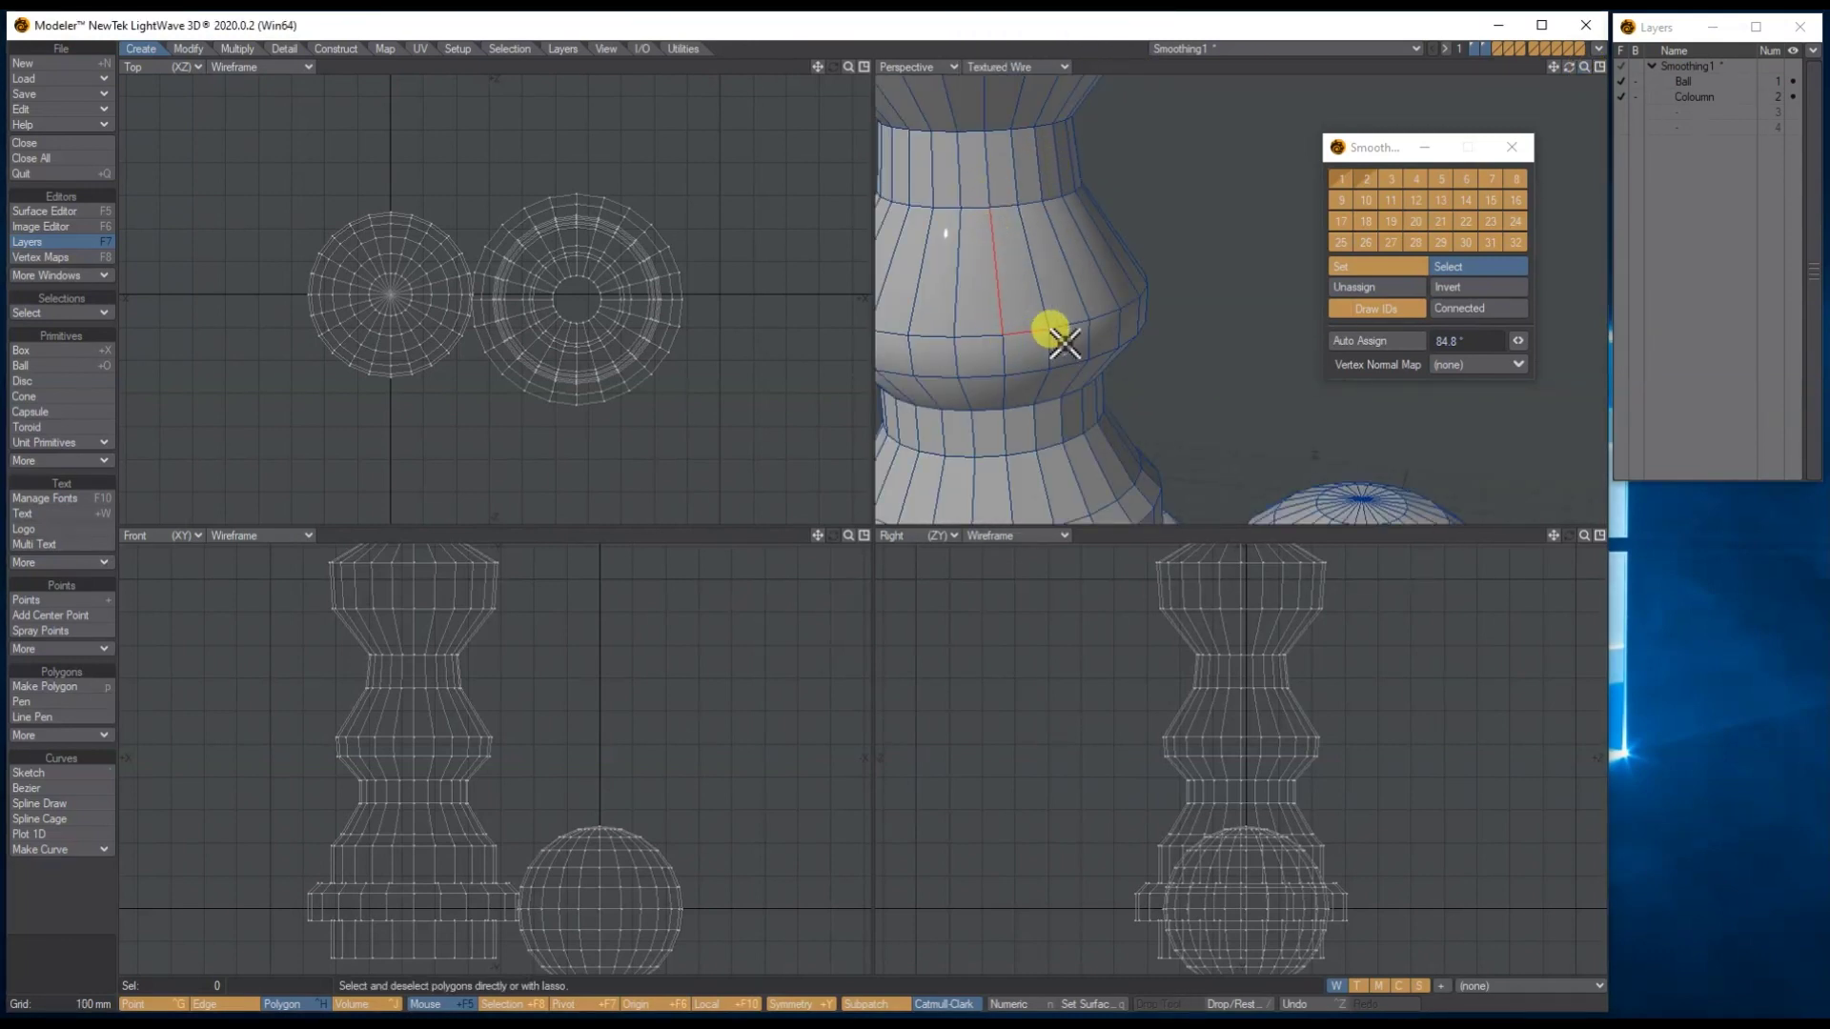
# Step: Clear the single-polygon selection and select all polygons belonging to smoothing group 1
pyautogui.moveTo(1585, 67); pyautogui.dragTo(1501, 70)
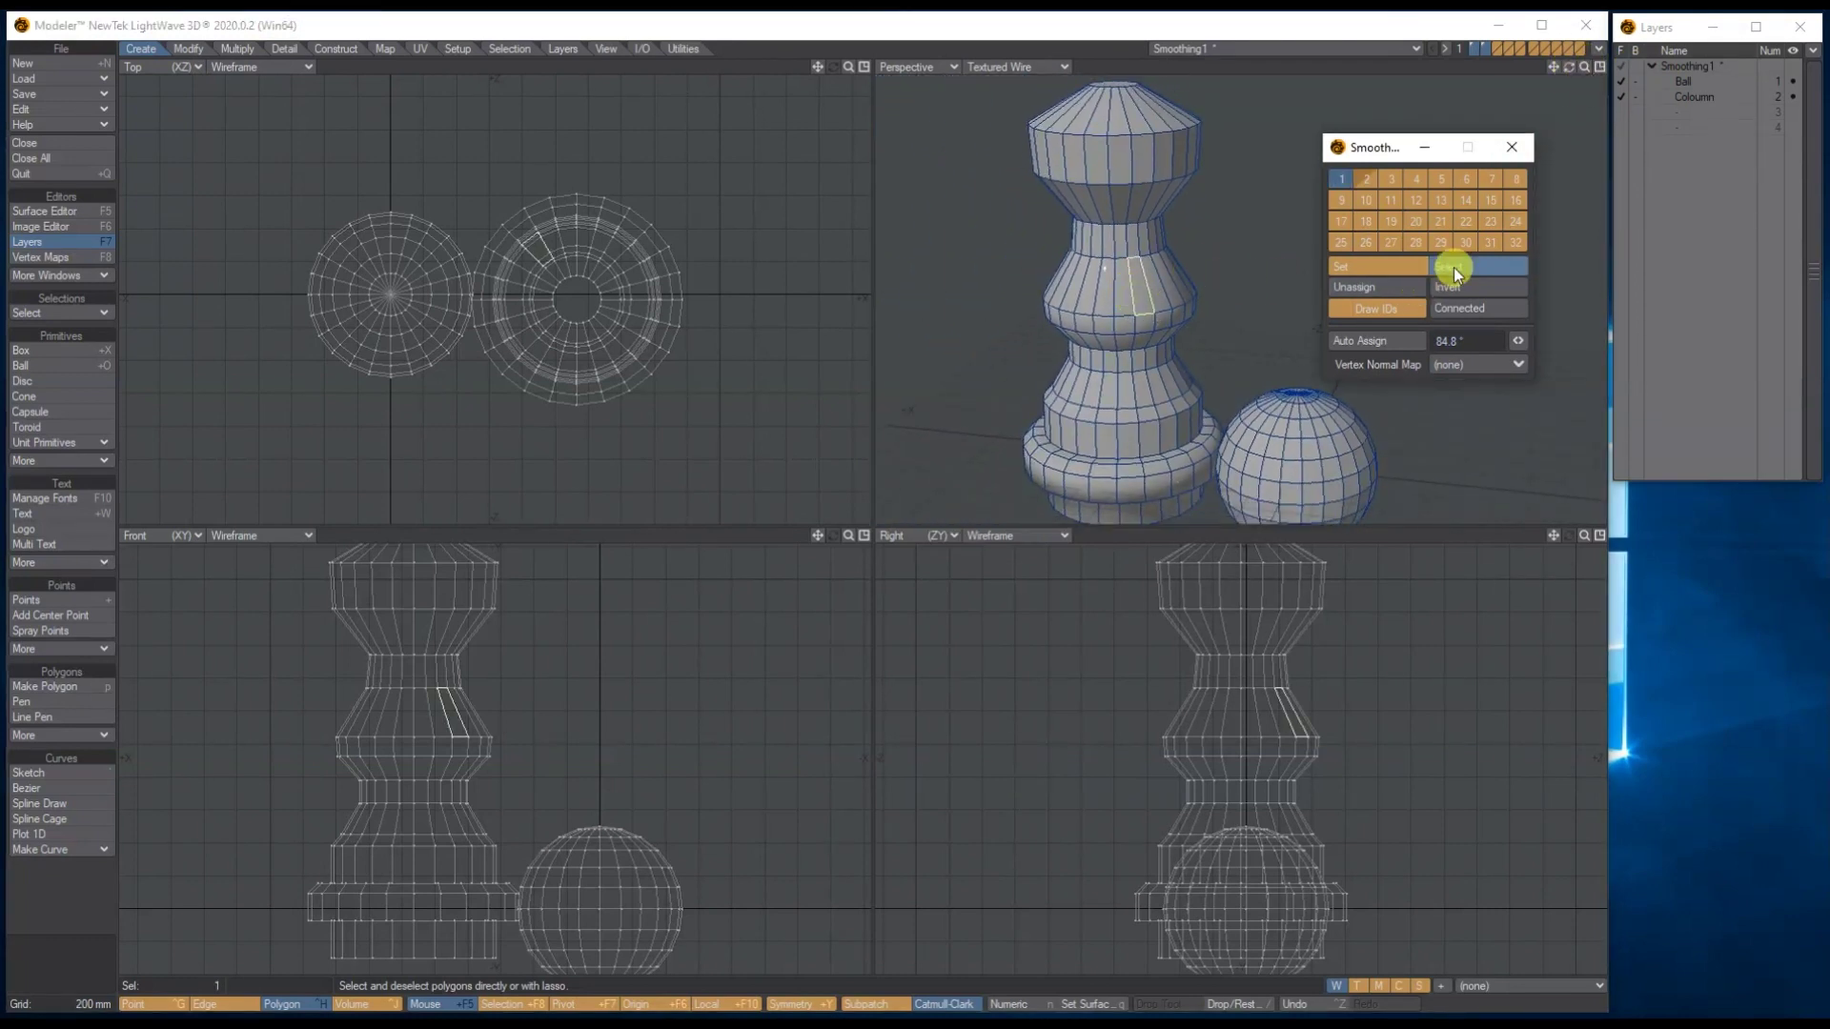
pyautogui.click(1205, 282)
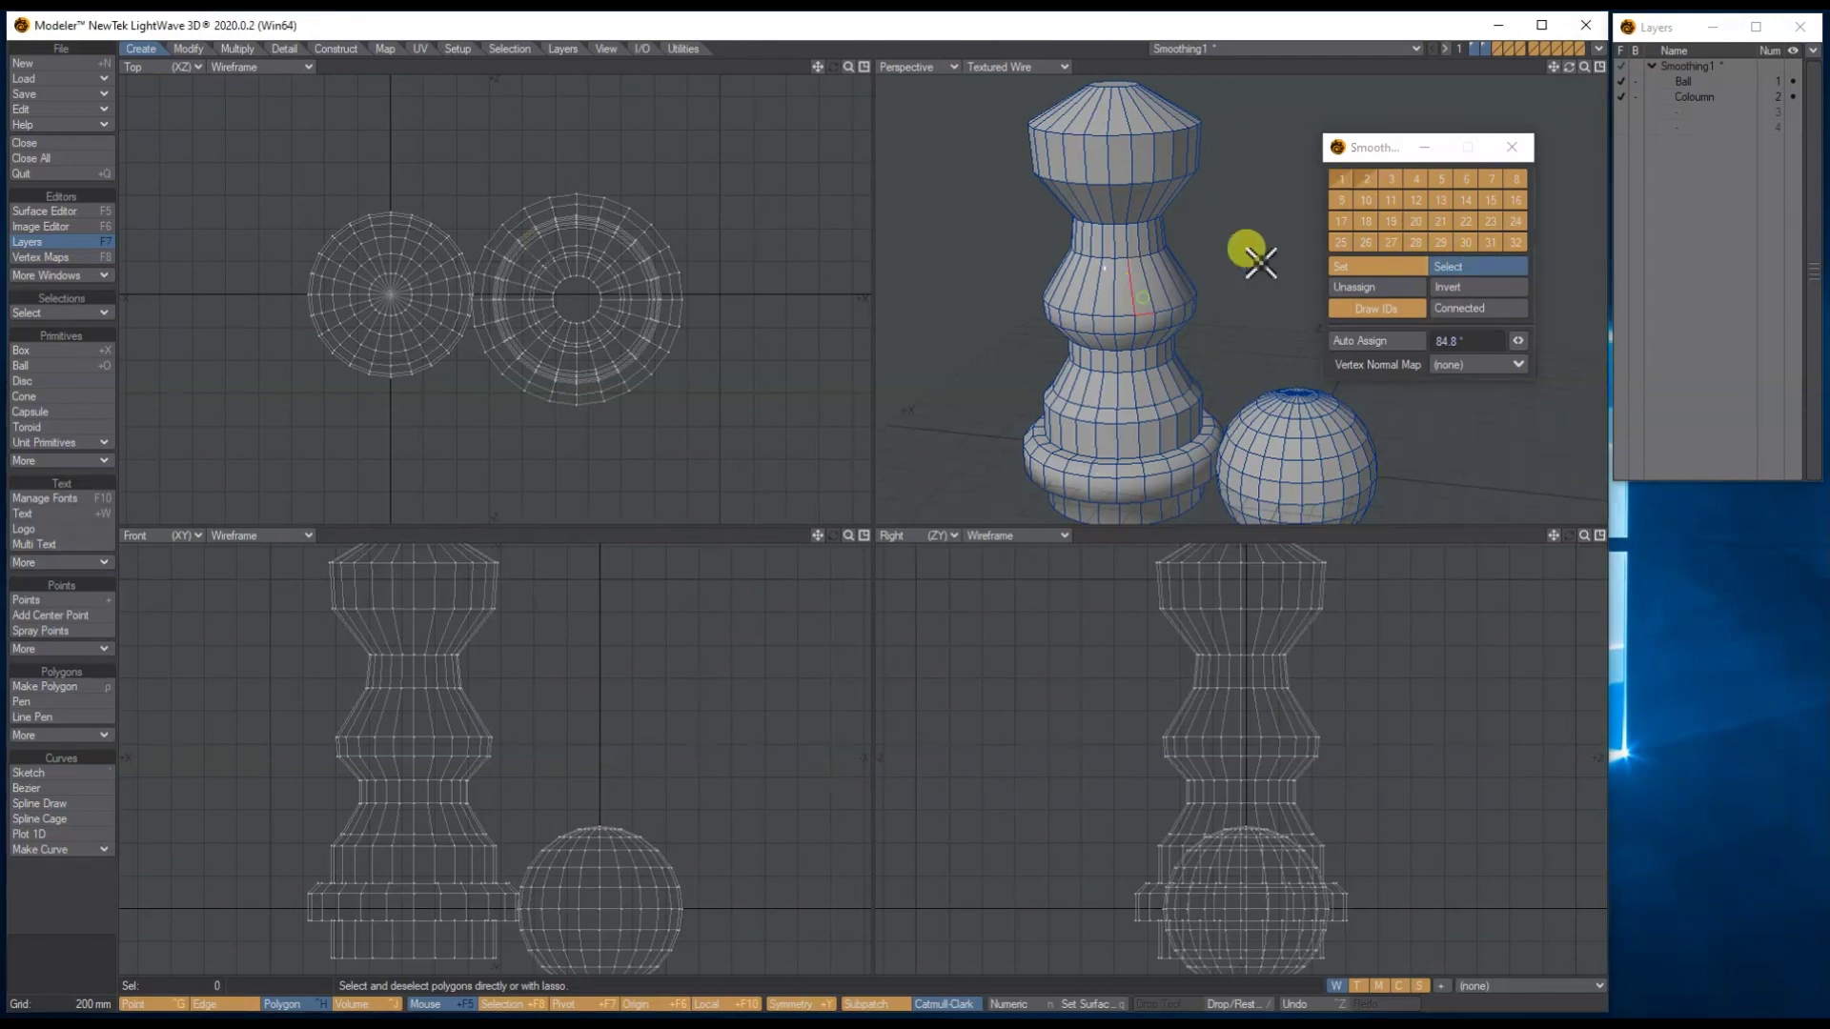
pyautogui.click(1341, 178)
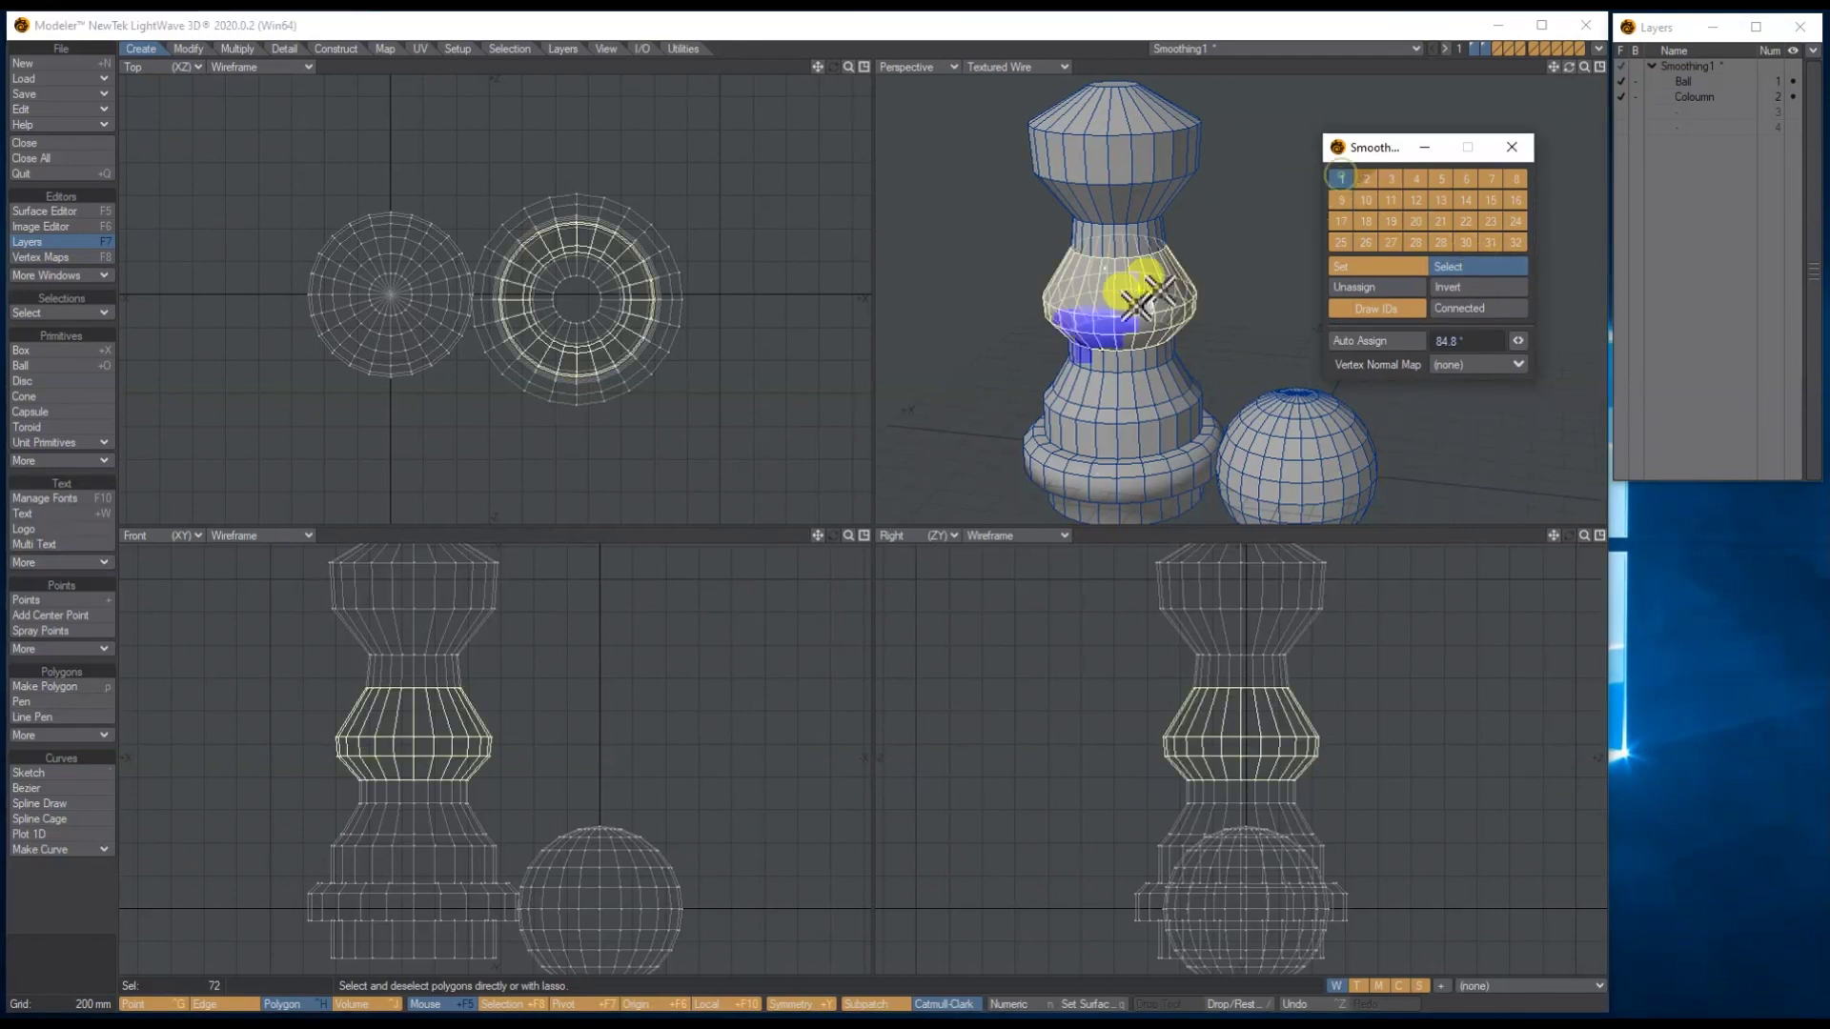
# Step: Open Polygon Info for the smoothing group 1 polygons and select every entry from the first to the last
pyautogui.press('i')
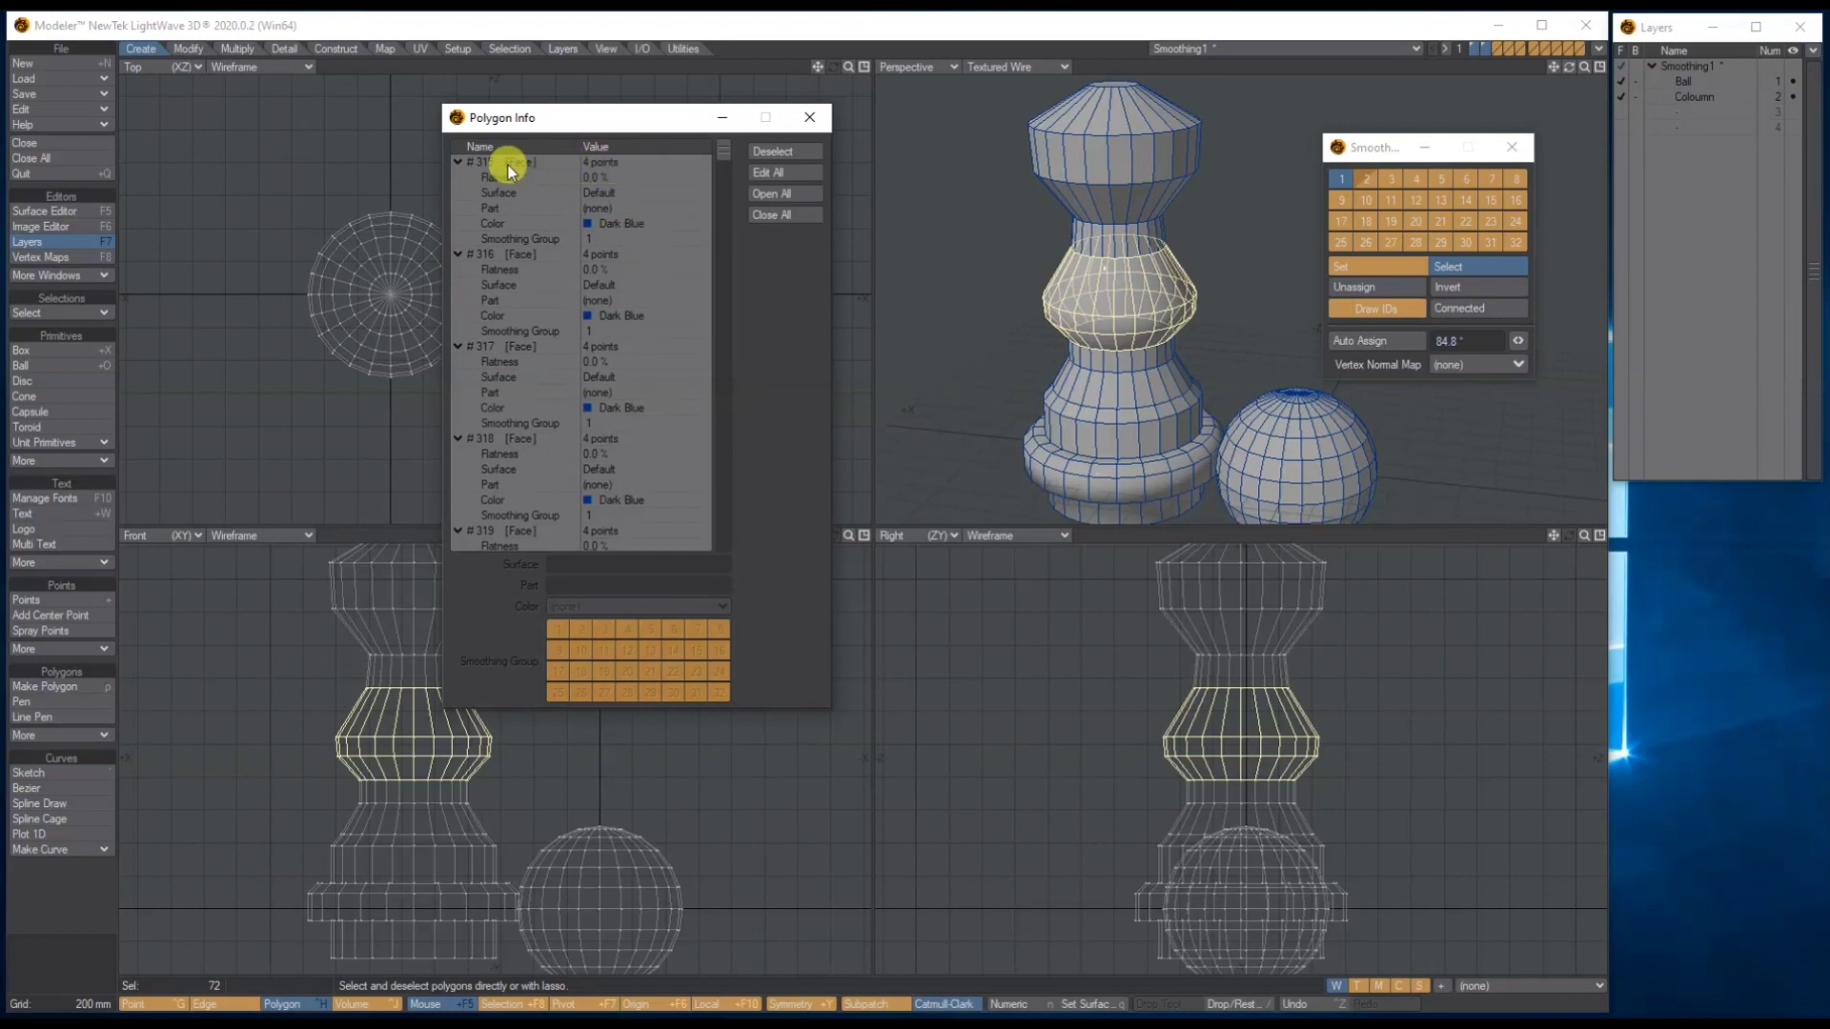
pyautogui.click(623, 168)
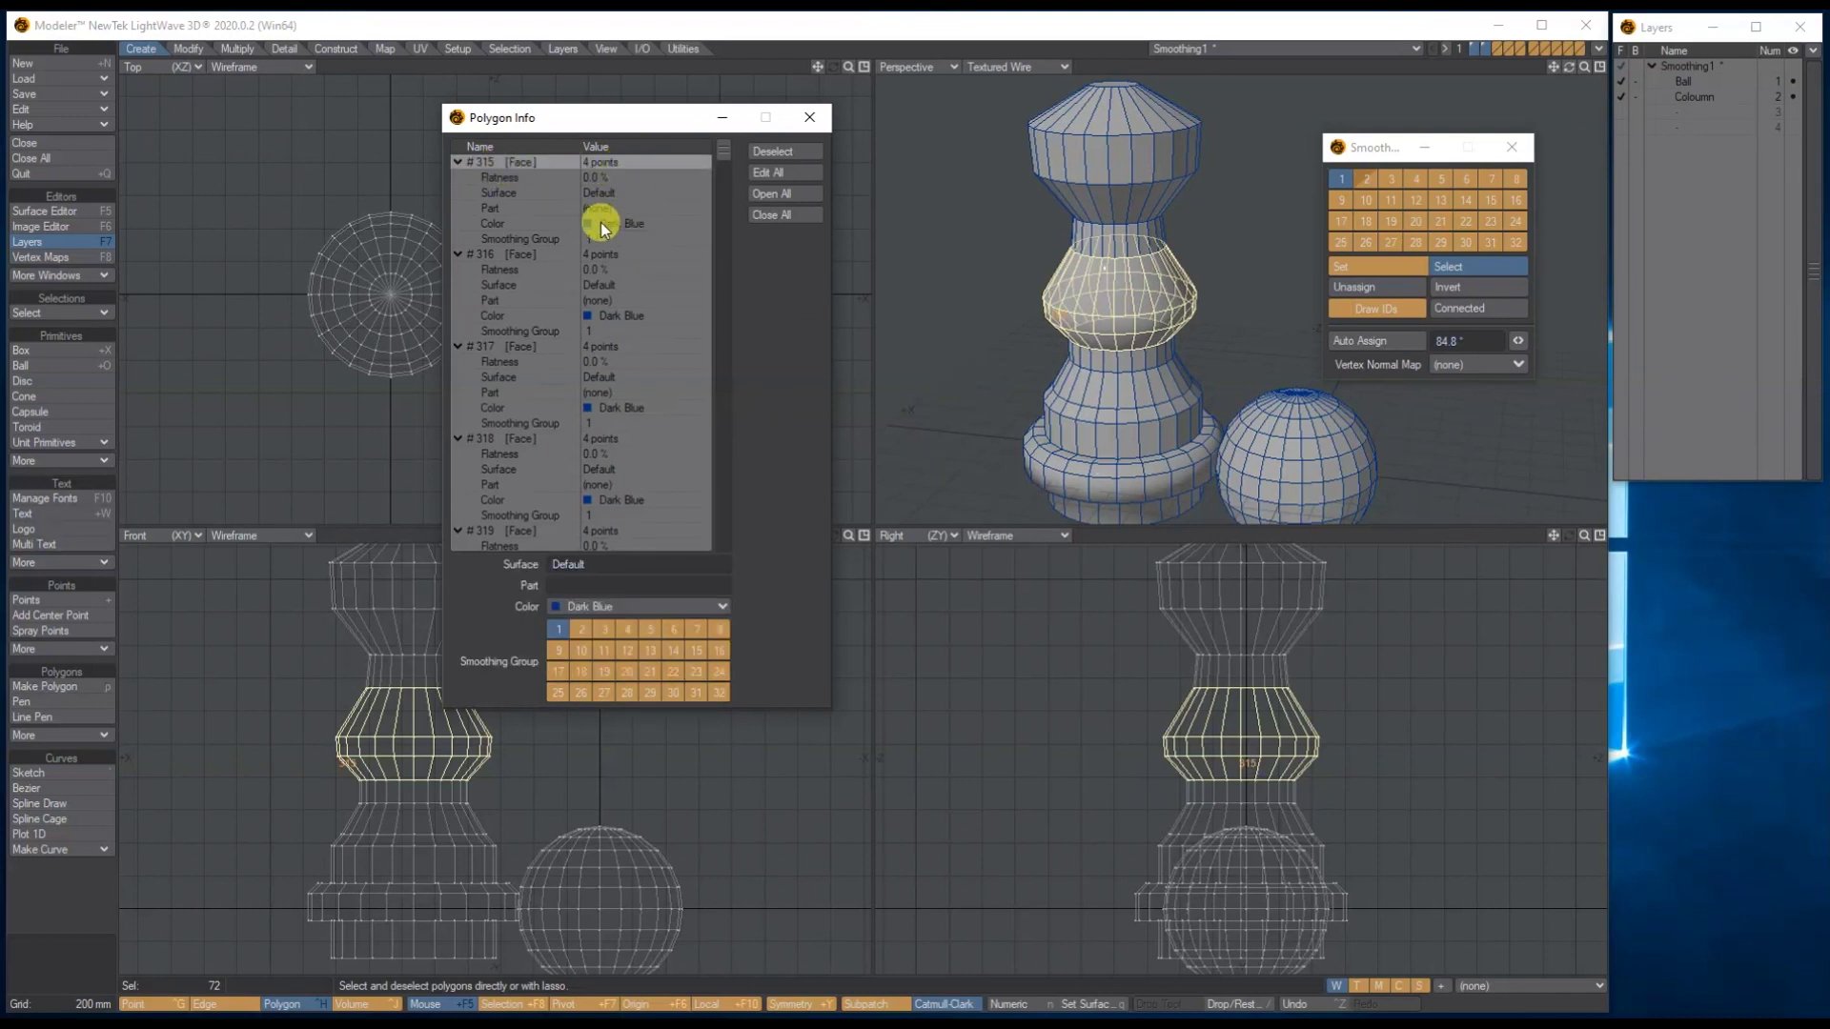
pyautogui.moveTo(728, 151); pyautogui.dragTo(734, 584)
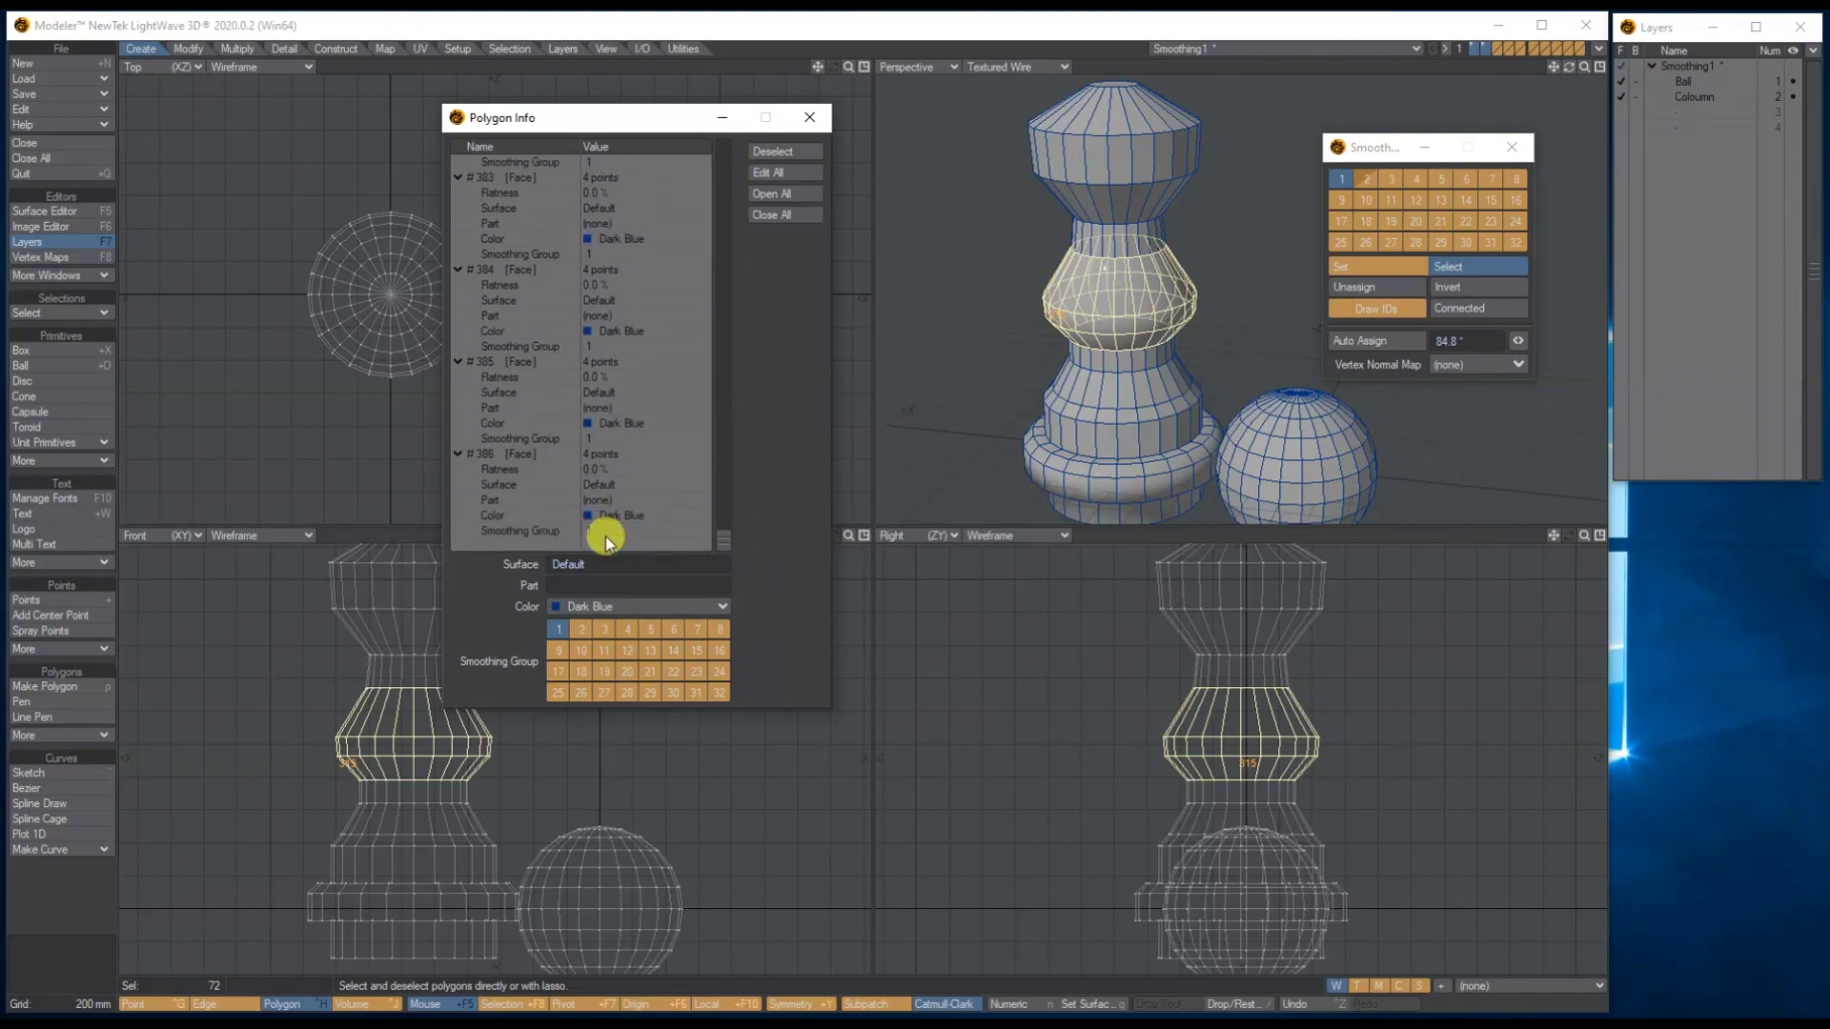
pyautogui.keyDown('shift'); pyautogui.click(613, 454); pyautogui.keyUp('shift')
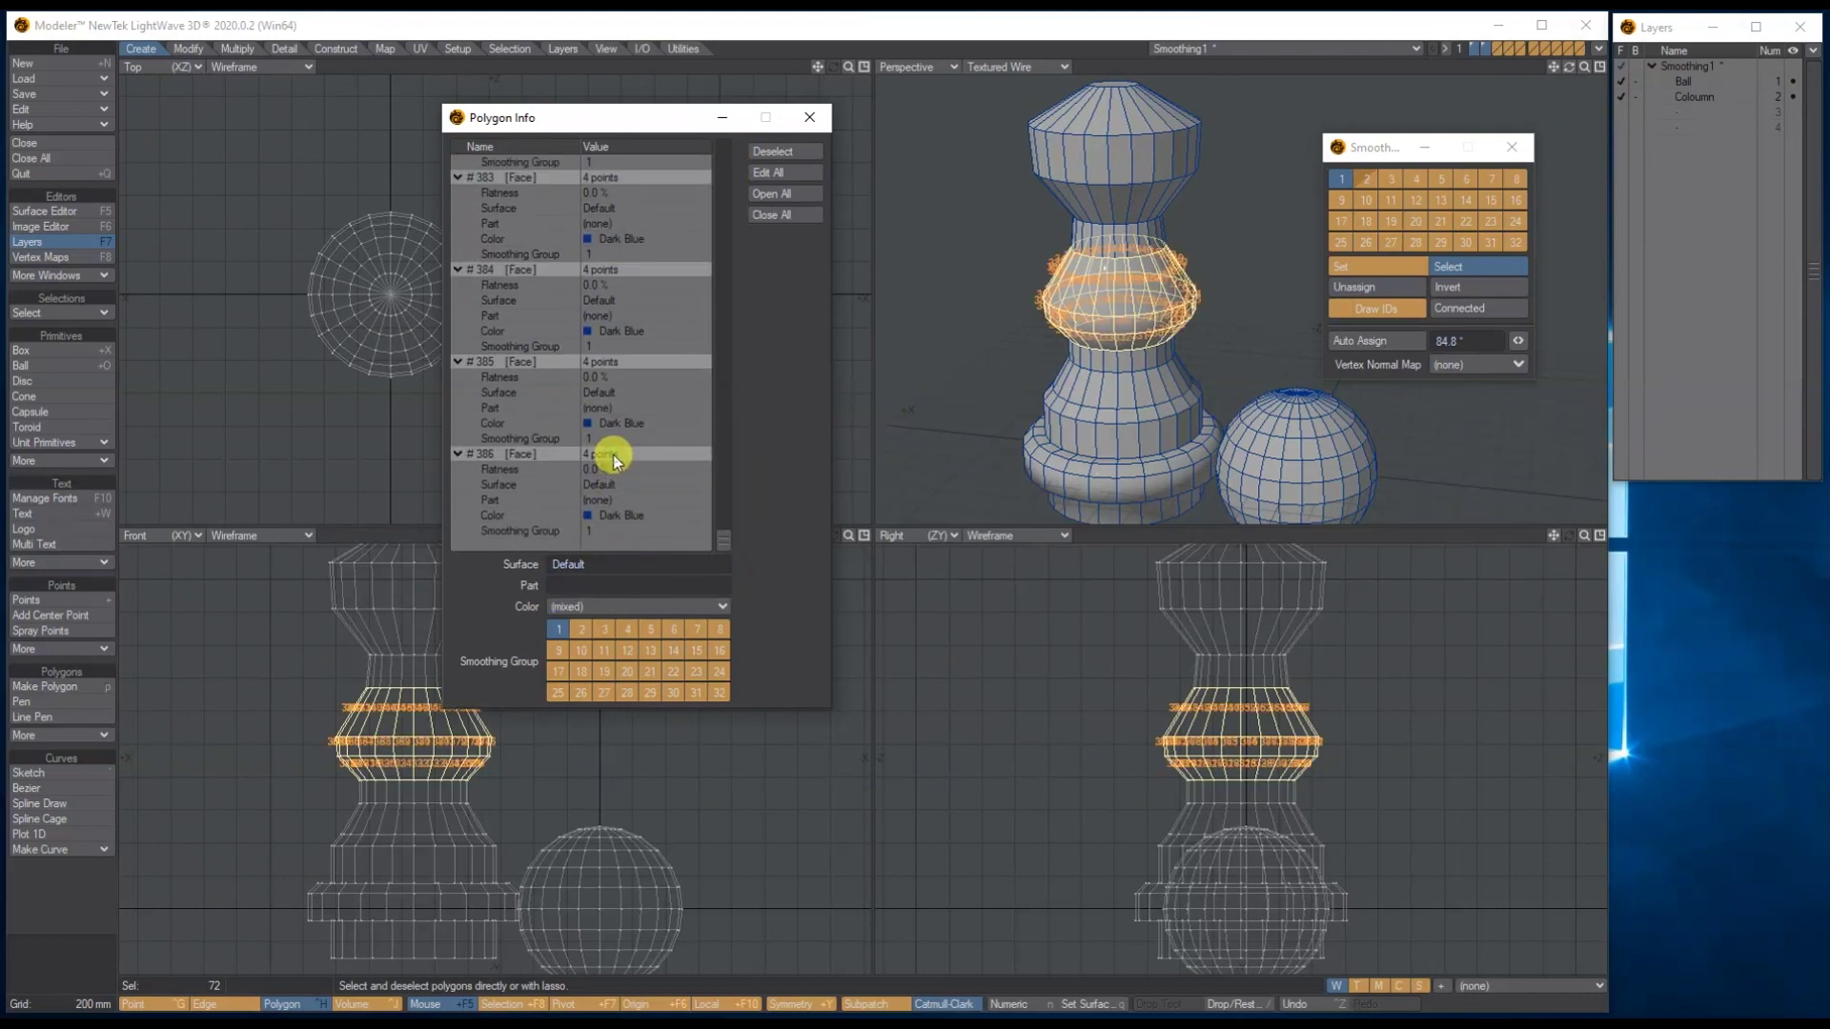
# Step: Set the color of all selected smoothing group 1 polygons to Green and close Polygon Info
pyautogui.moveTo(1583, 68); pyautogui.dragTo(1658, 68)
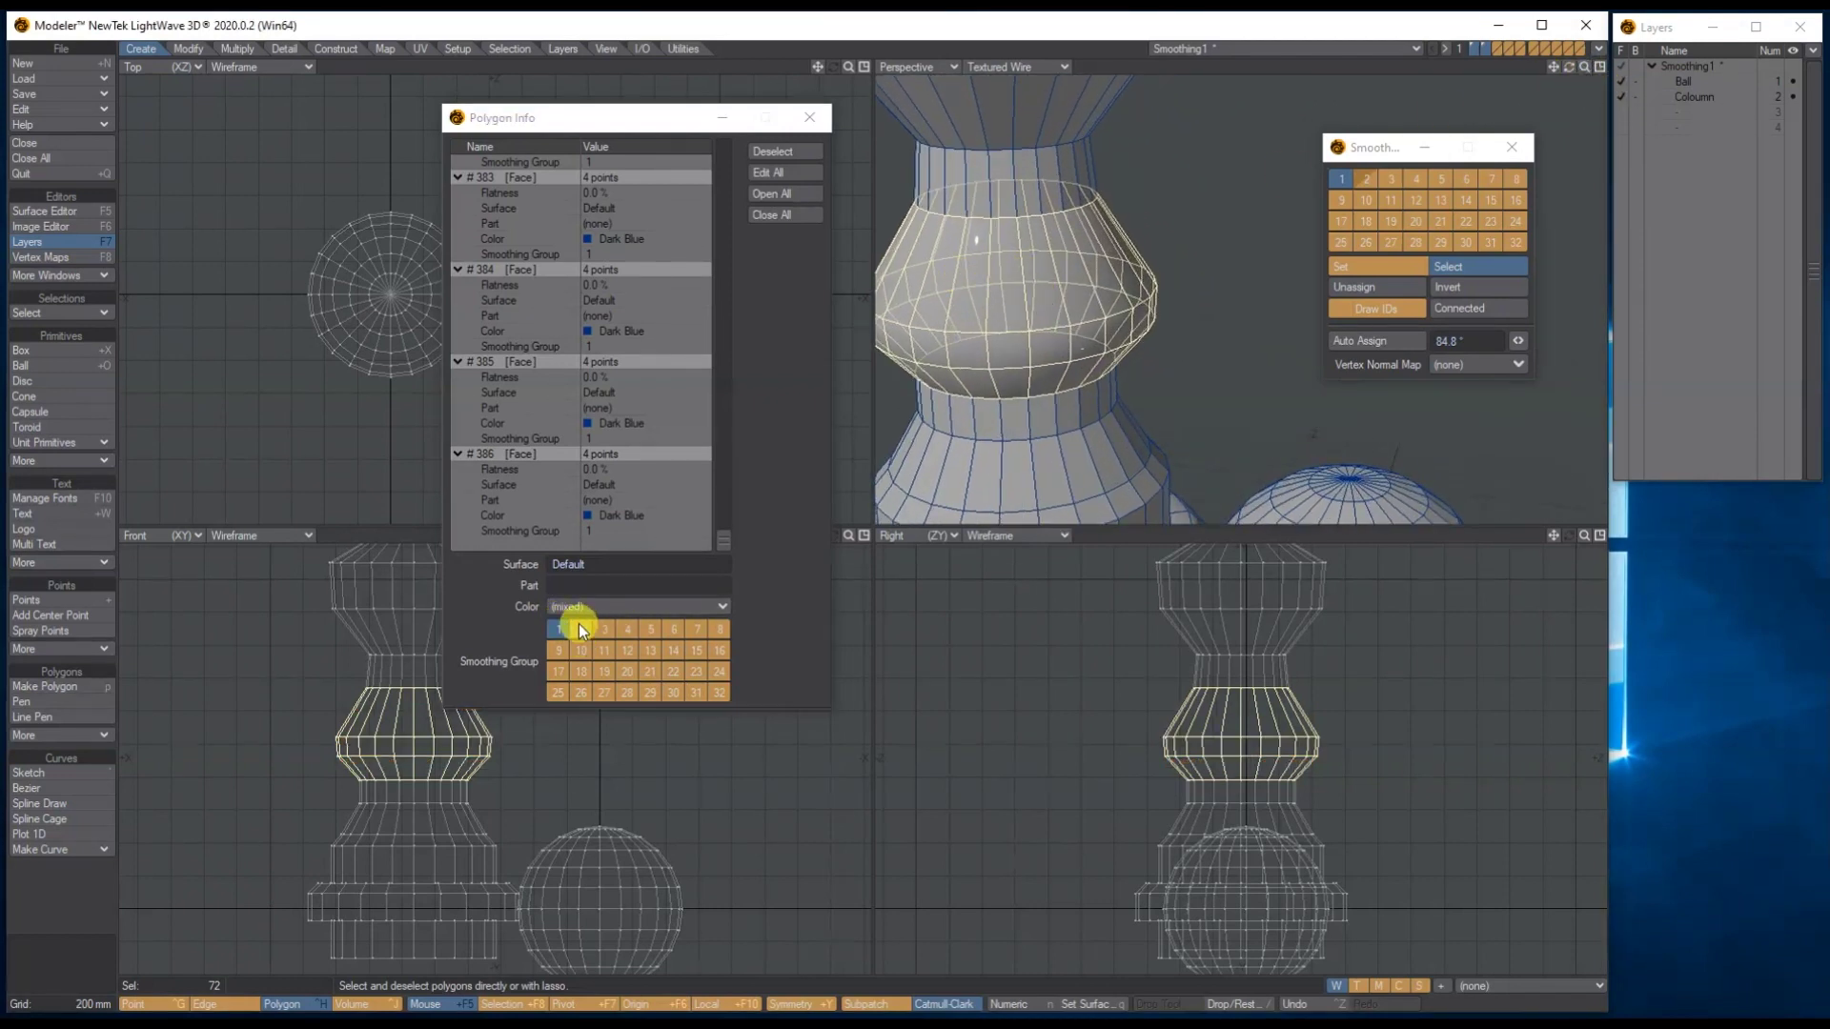
pyautogui.click(600, 606)
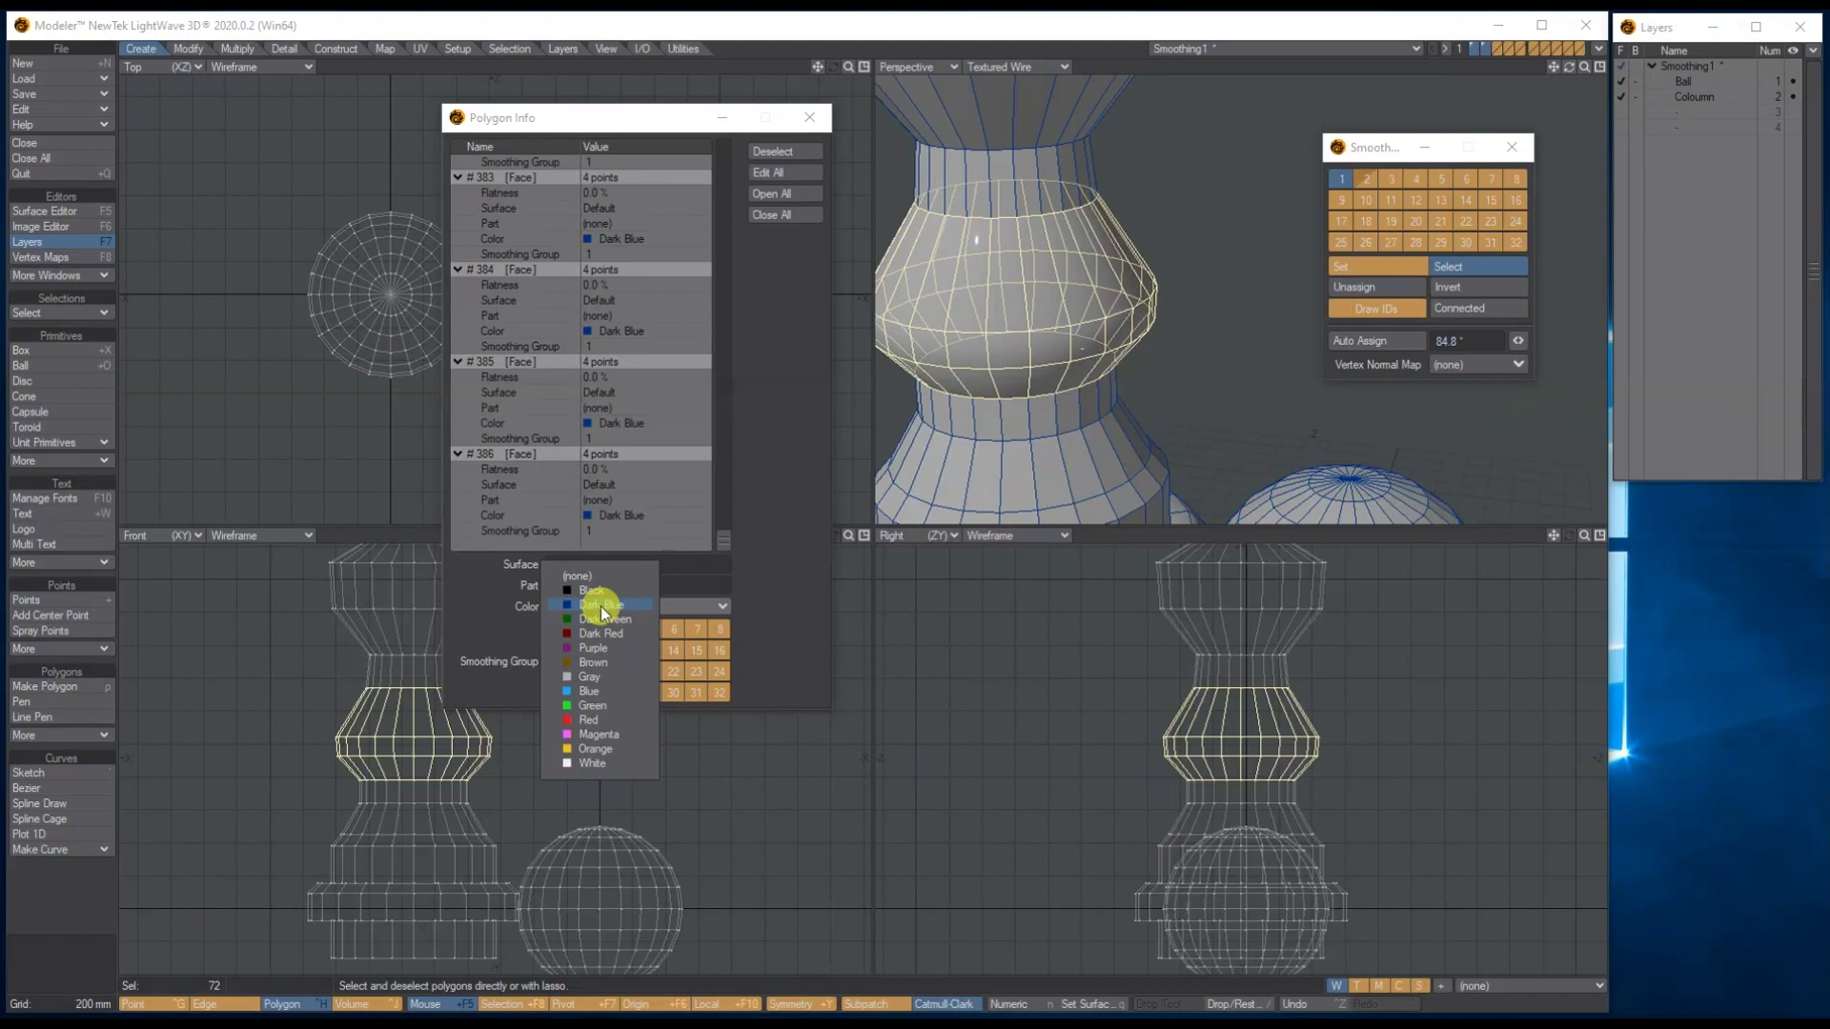
pyautogui.click(593, 706)
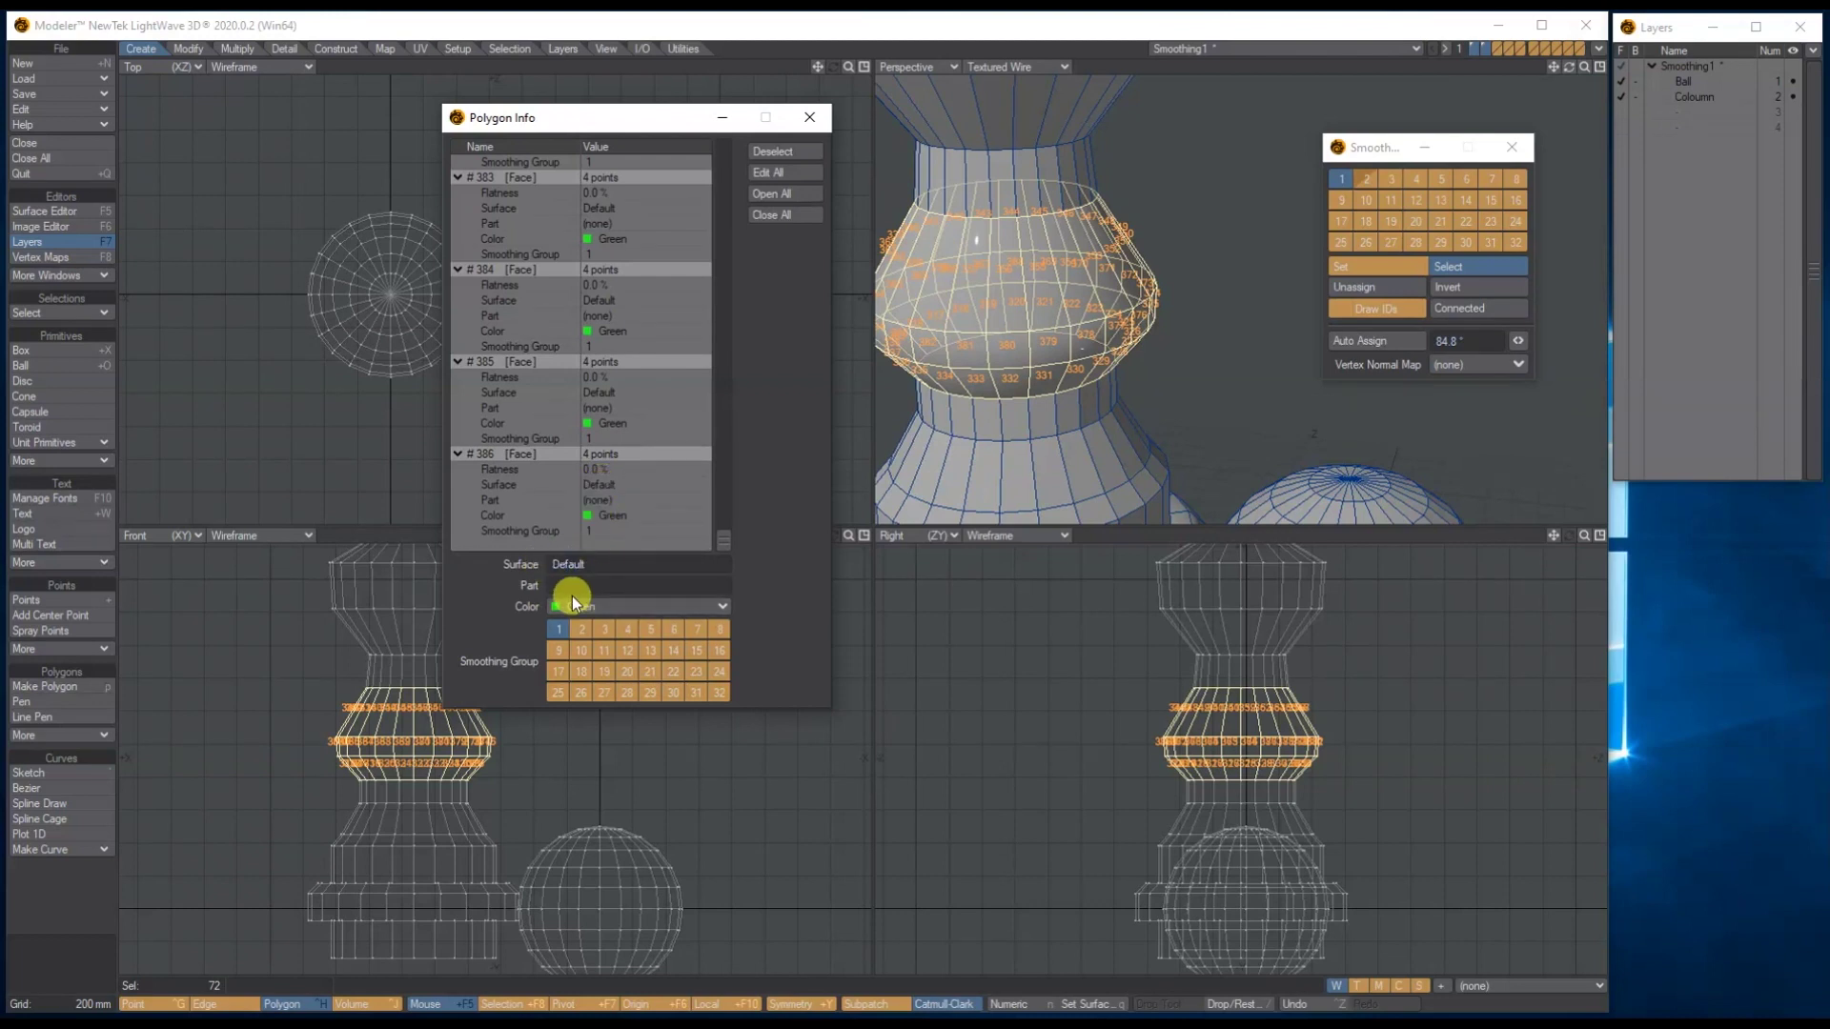
pyautogui.click(810, 118)
# Step: Switch through the point and edge selection modes, then return to polygon mode and clear the bulge selection
pyautogui.hotkey('ctrl', 'g')
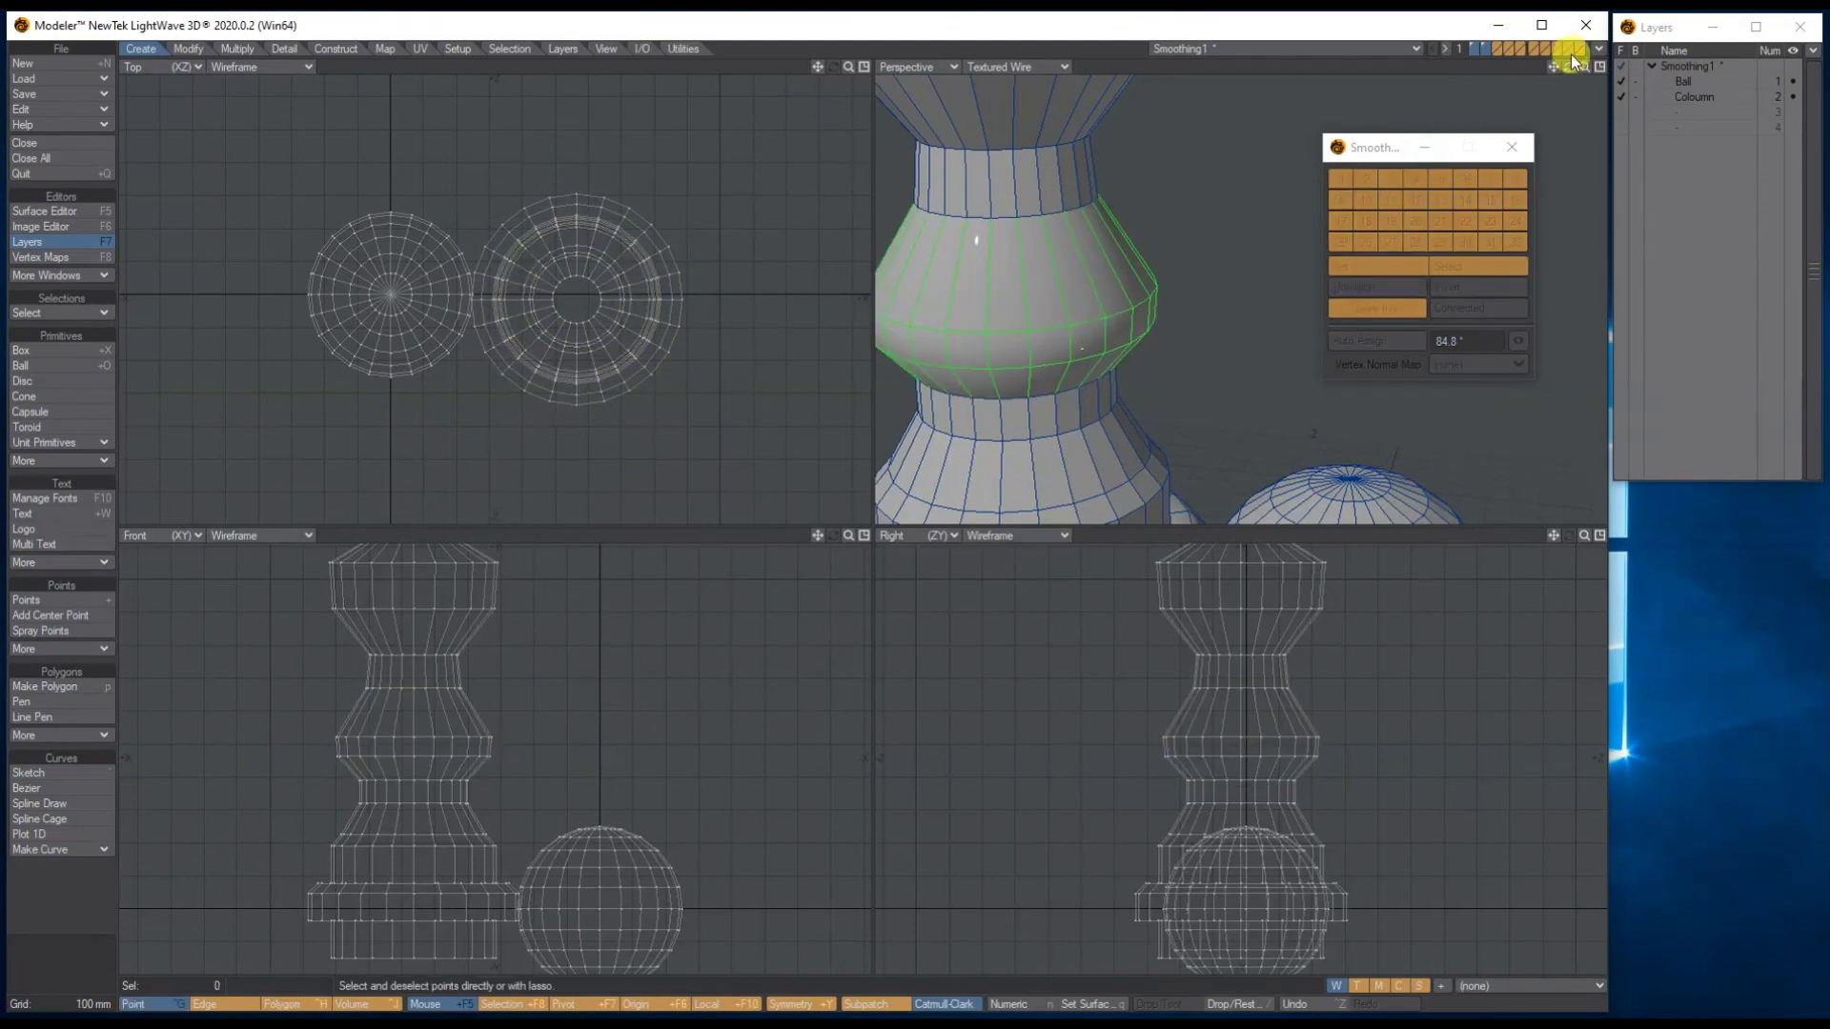
pyautogui.moveTo(1586, 64)
pyautogui.mouseDown()
pyautogui.moveTo(1477, 47)
pyautogui.moveTo(1605, 74)
pyautogui.moveTo(1562, 66)
pyautogui.mouseUp()
pyautogui.hotkey('ctrl', 'h')
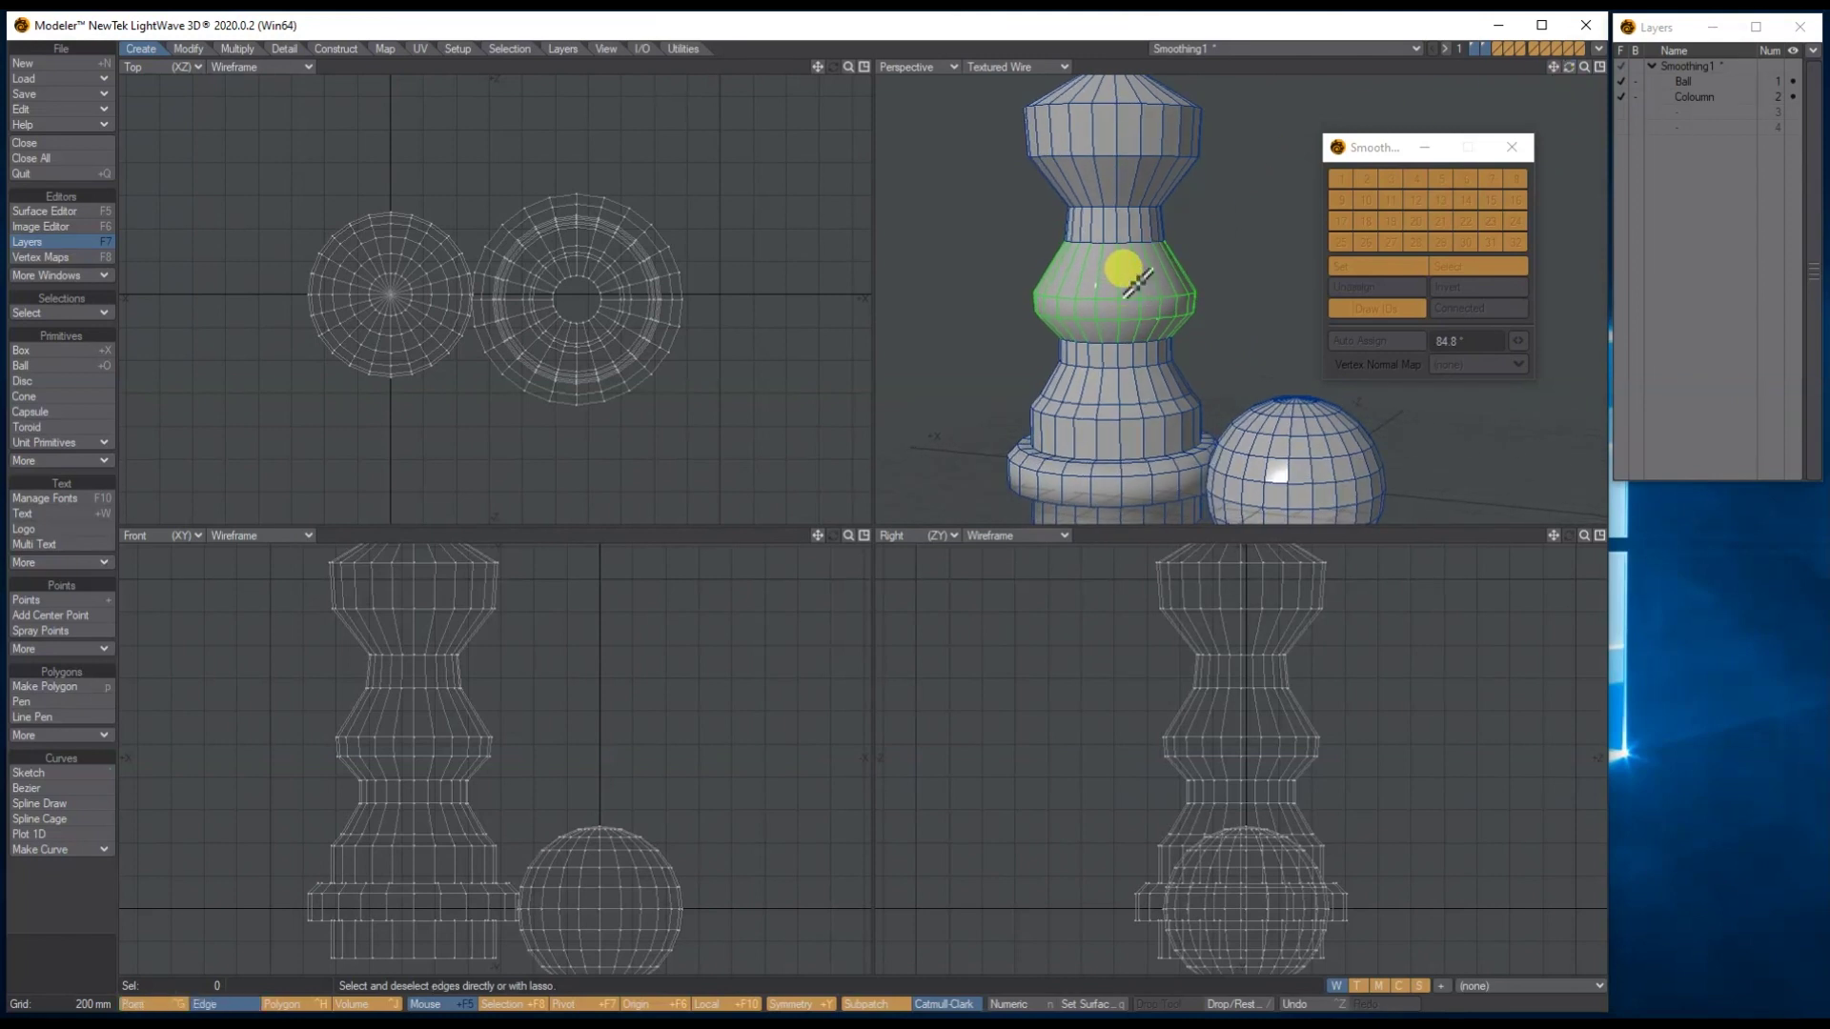
pyautogui.click(1136, 281)
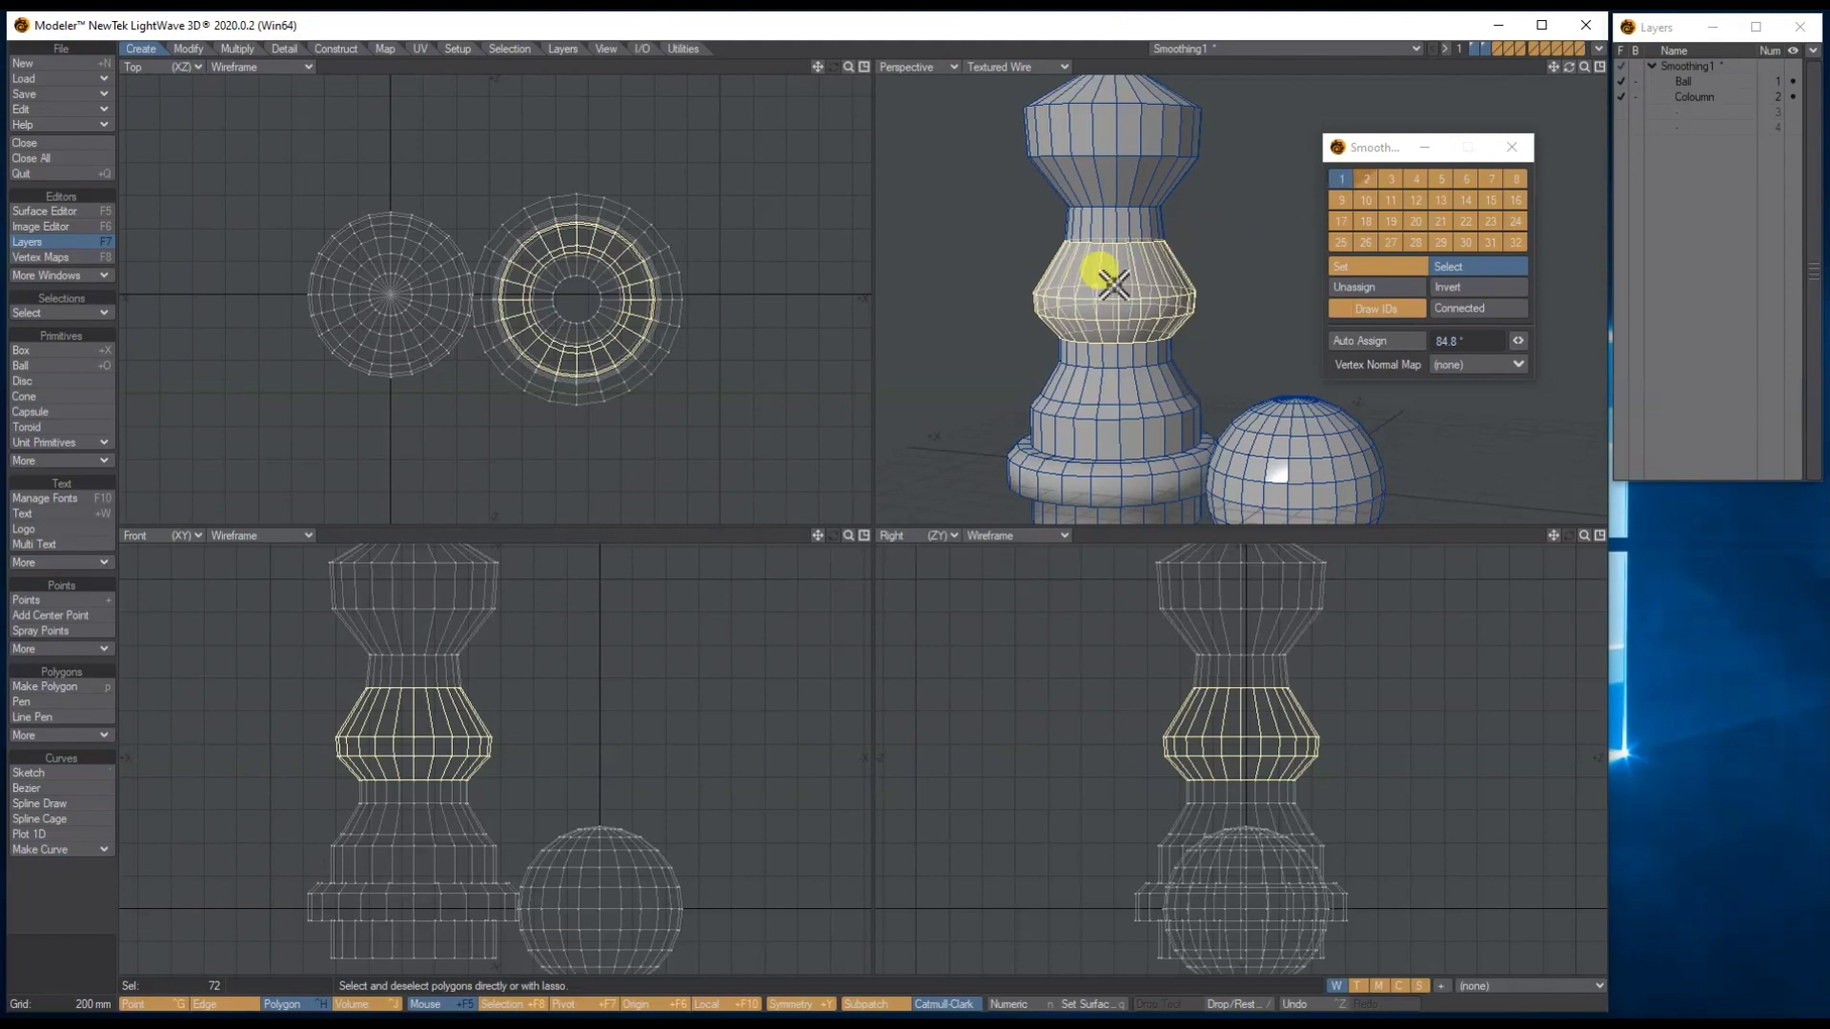
pyautogui.click(1369, 340)
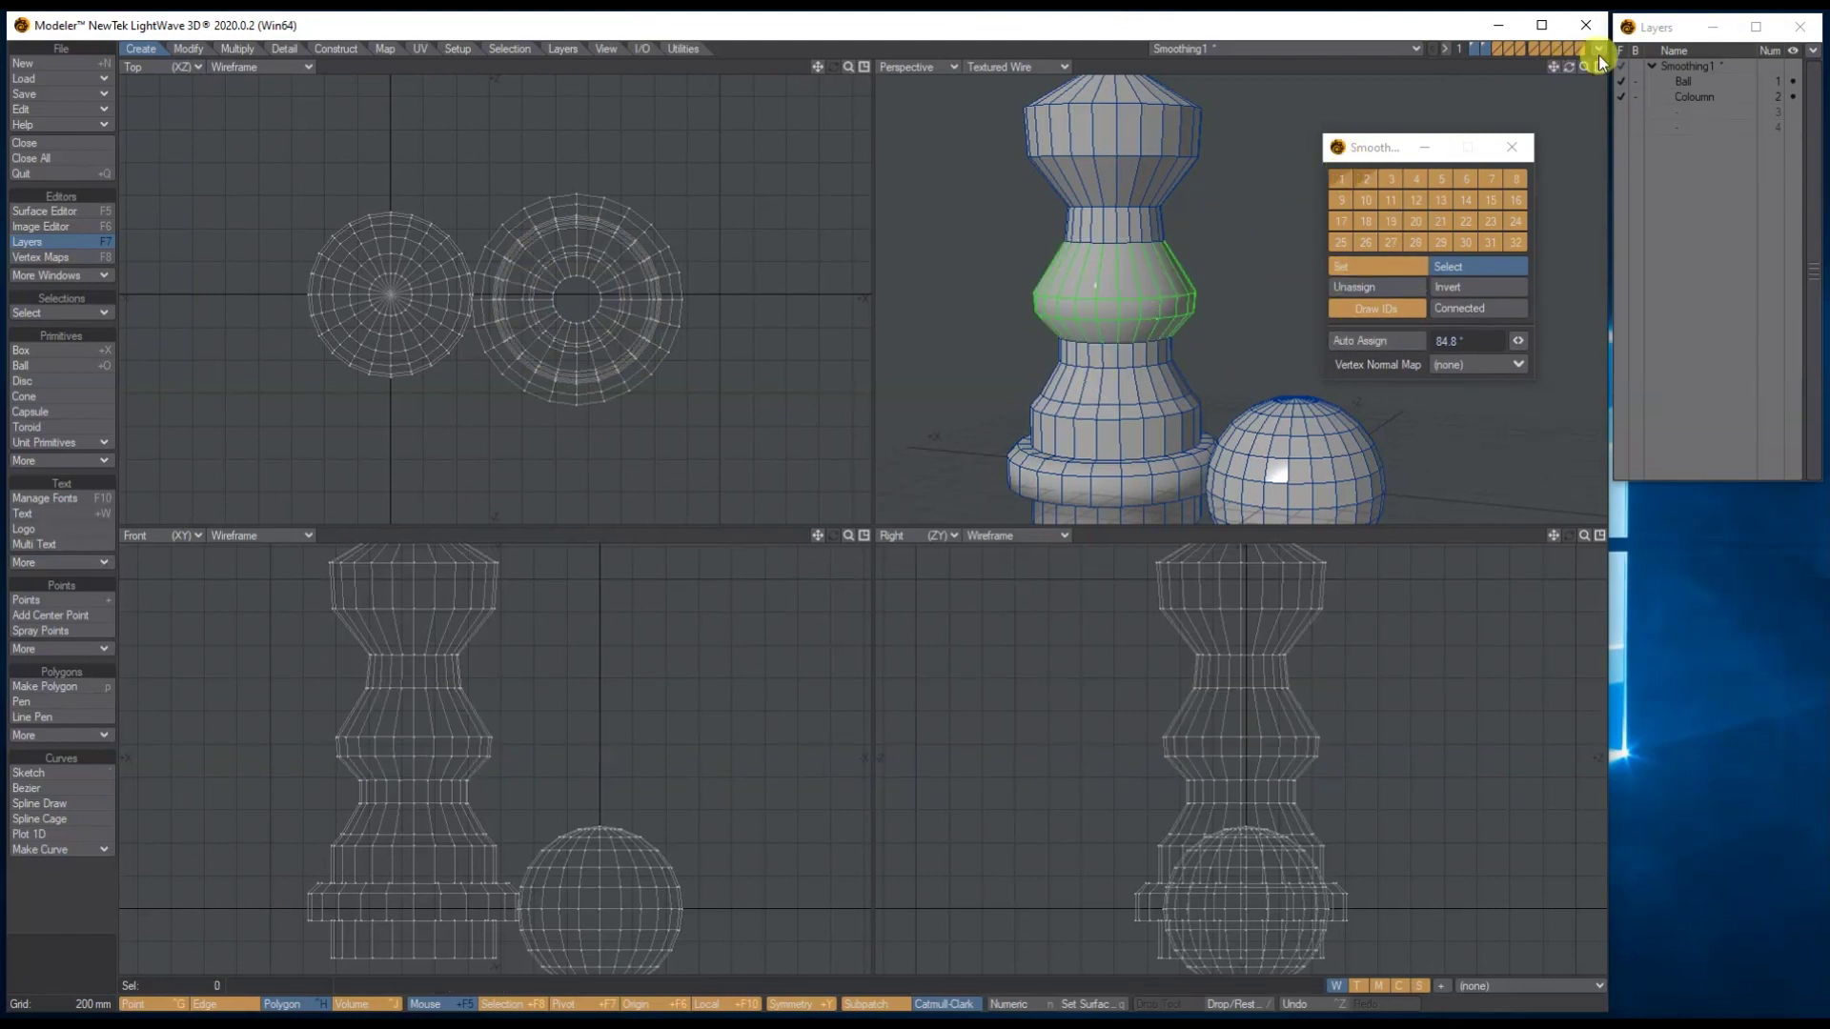
# Step: Show only the Ball layer, fit it to all views, and move the smoothing window clear of the perspective view
pyautogui.moveTo(1568, 68); pyautogui.dragTo(1370, 5)
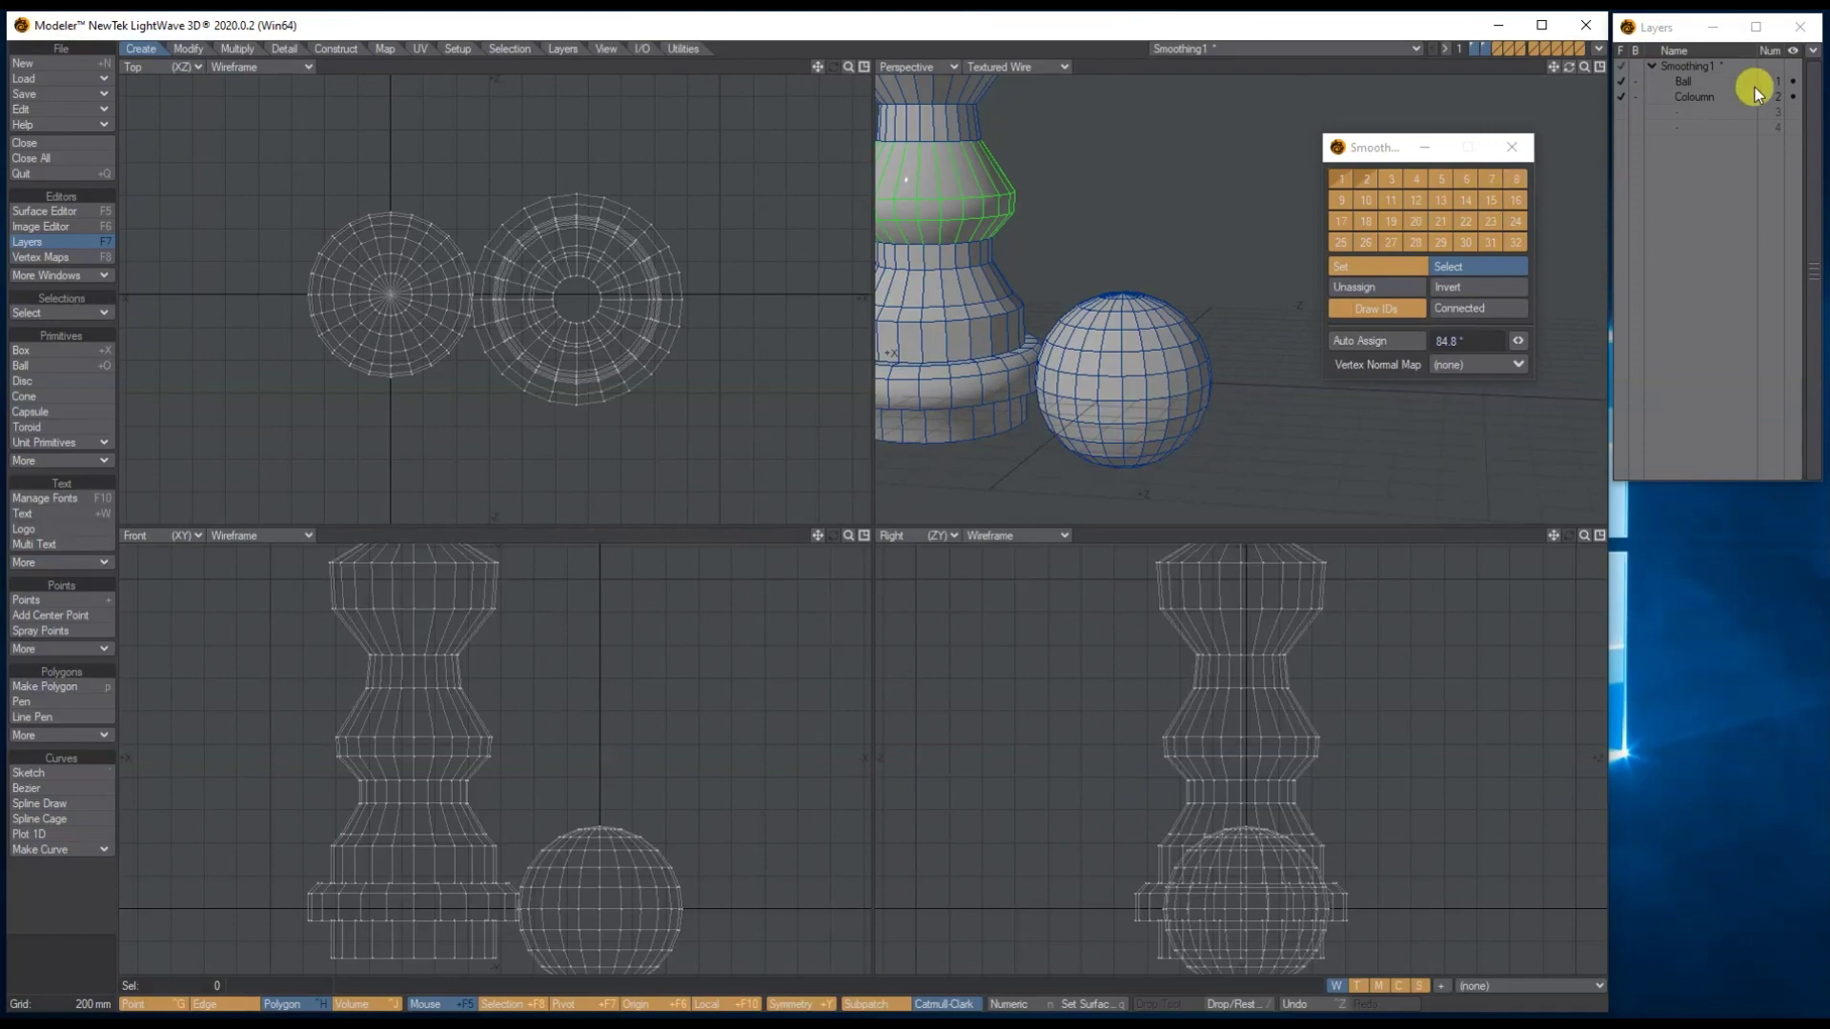
pyautogui.click(1685, 82)
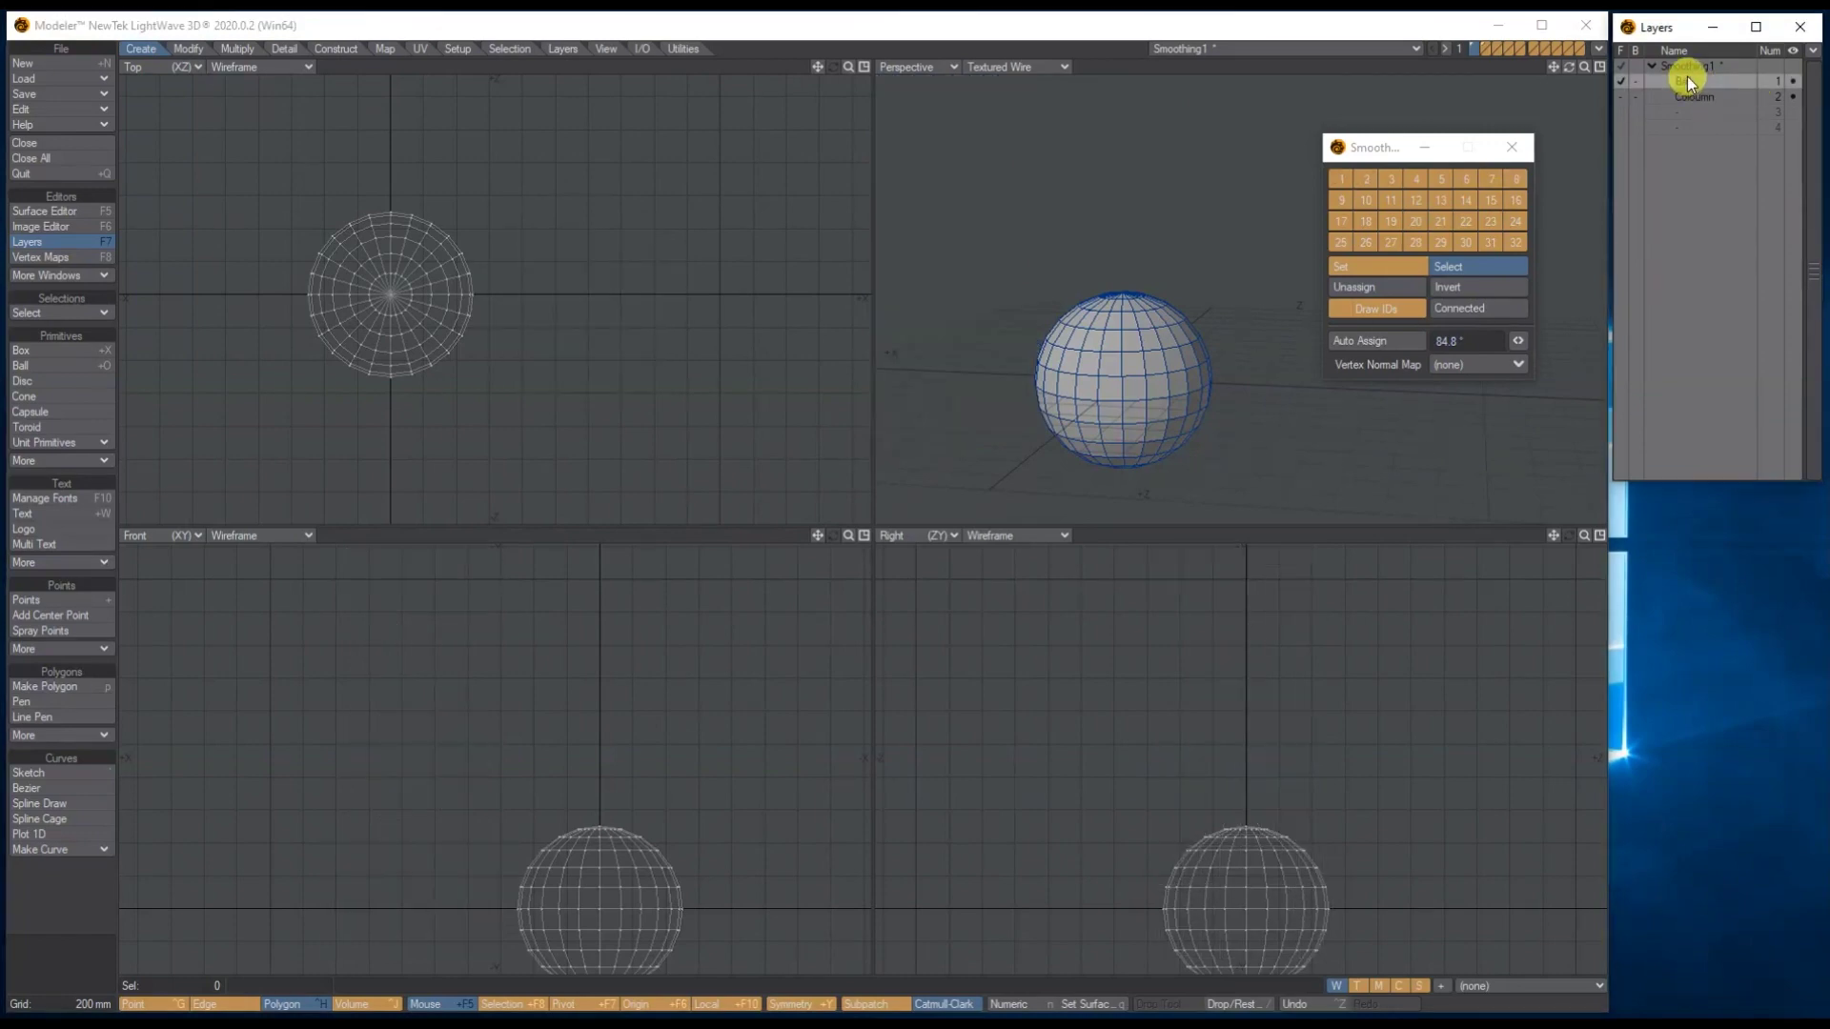
pyautogui.press('a')
pyautogui.moveTo(1396, 138); pyautogui.dragTo(1625, 257)
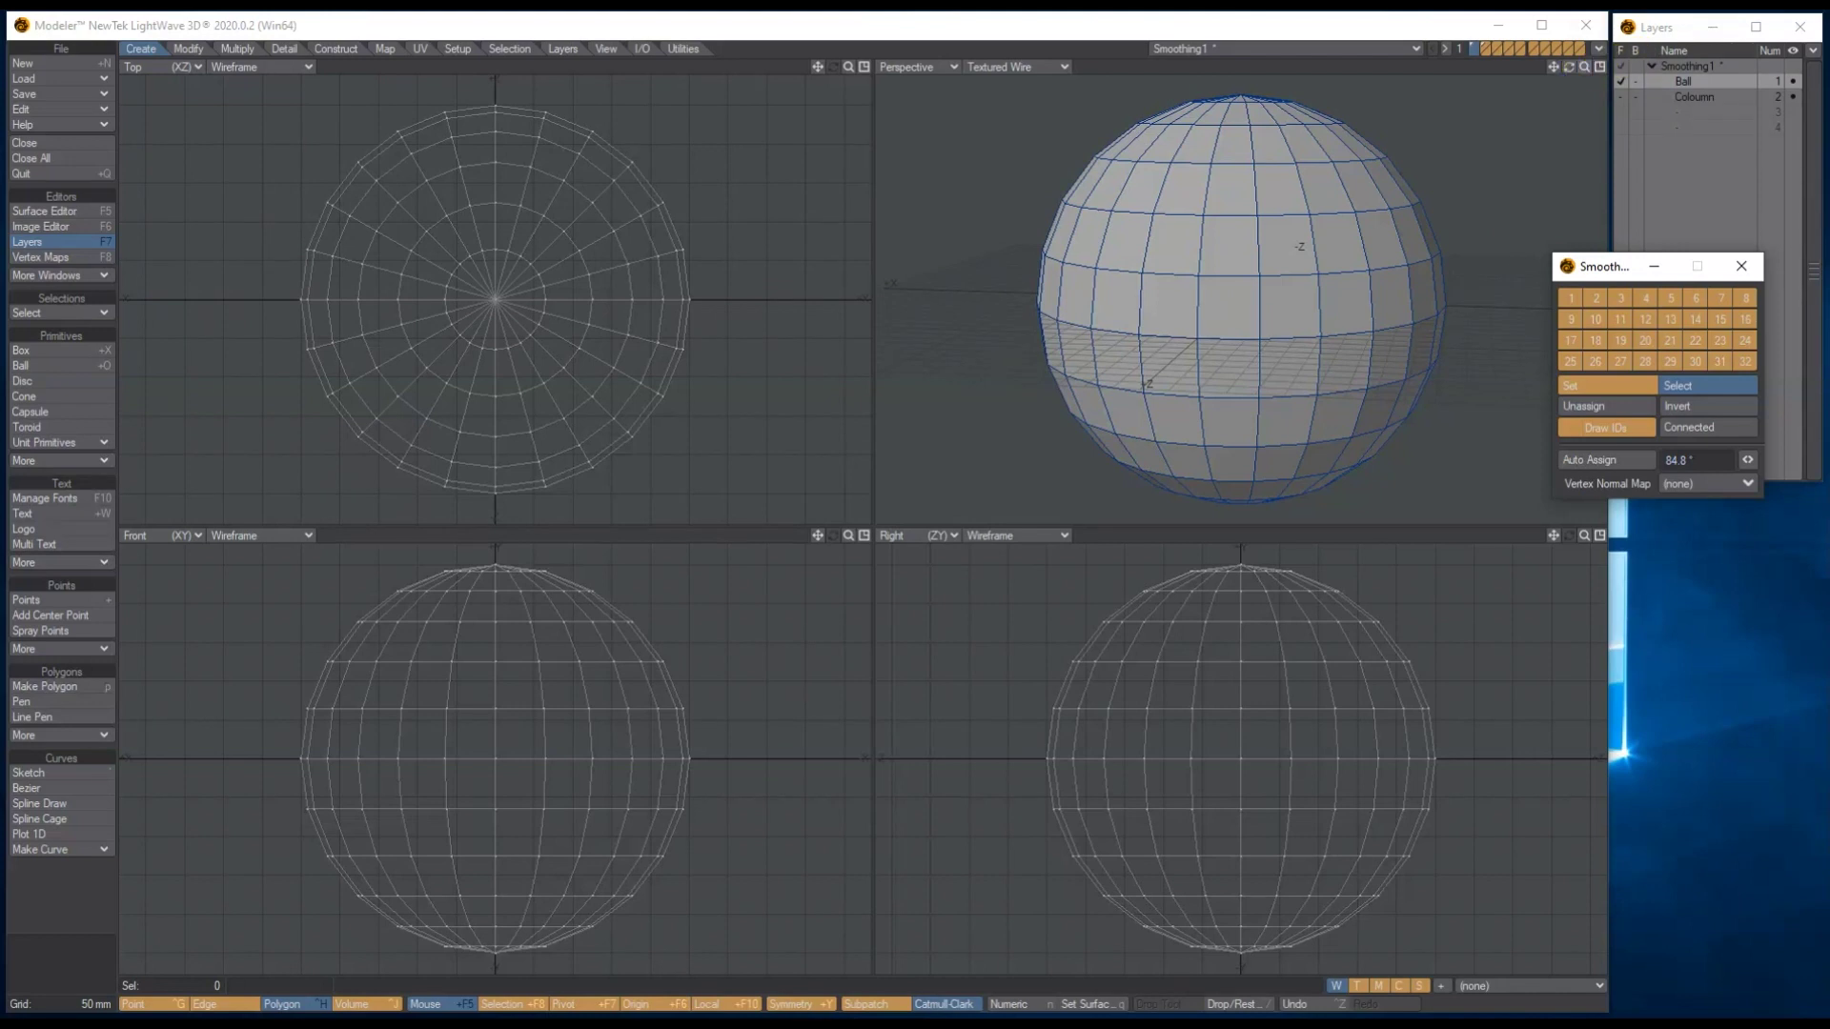
# Step: Assign a block of 12 adjoining polygons on the ball to smoothing group 1, deselect them, and show the perspective view as Texture
pyautogui.moveTo(1583, 67); pyautogui.dragTo(1544, 67)
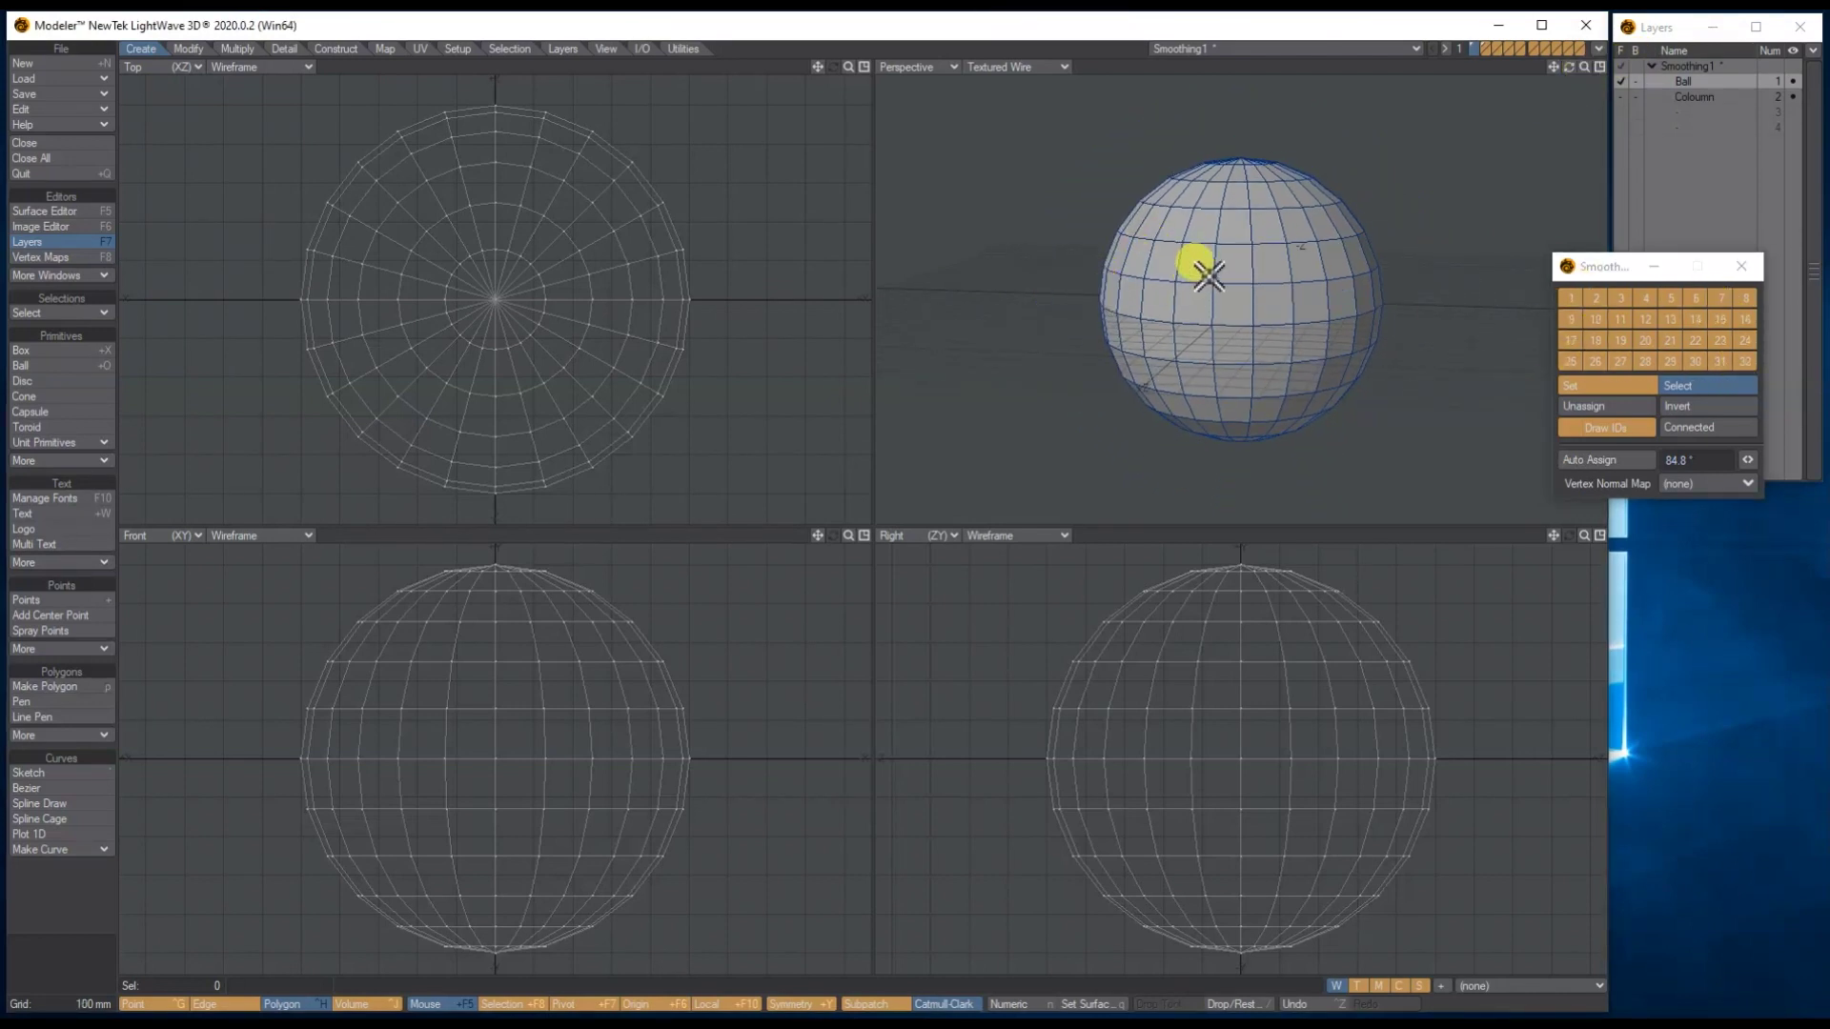
pyautogui.moveTo(1155, 266)
pyautogui.mouseDown()
pyautogui.moveTo(1268, 276)
pyautogui.moveTo(1254, 345)
pyautogui.moveTo(1165, 345)
pyautogui.moveTo(1165, 312)
pyautogui.moveTo(1254, 306)
pyautogui.moveTo(1180, 286)
pyautogui.moveTo(1221, 311)
pyautogui.moveTo(1552, 310)
pyautogui.mouseUp()
pyautogui.click(1584, 385)
pyautogui.click(1568, 297)
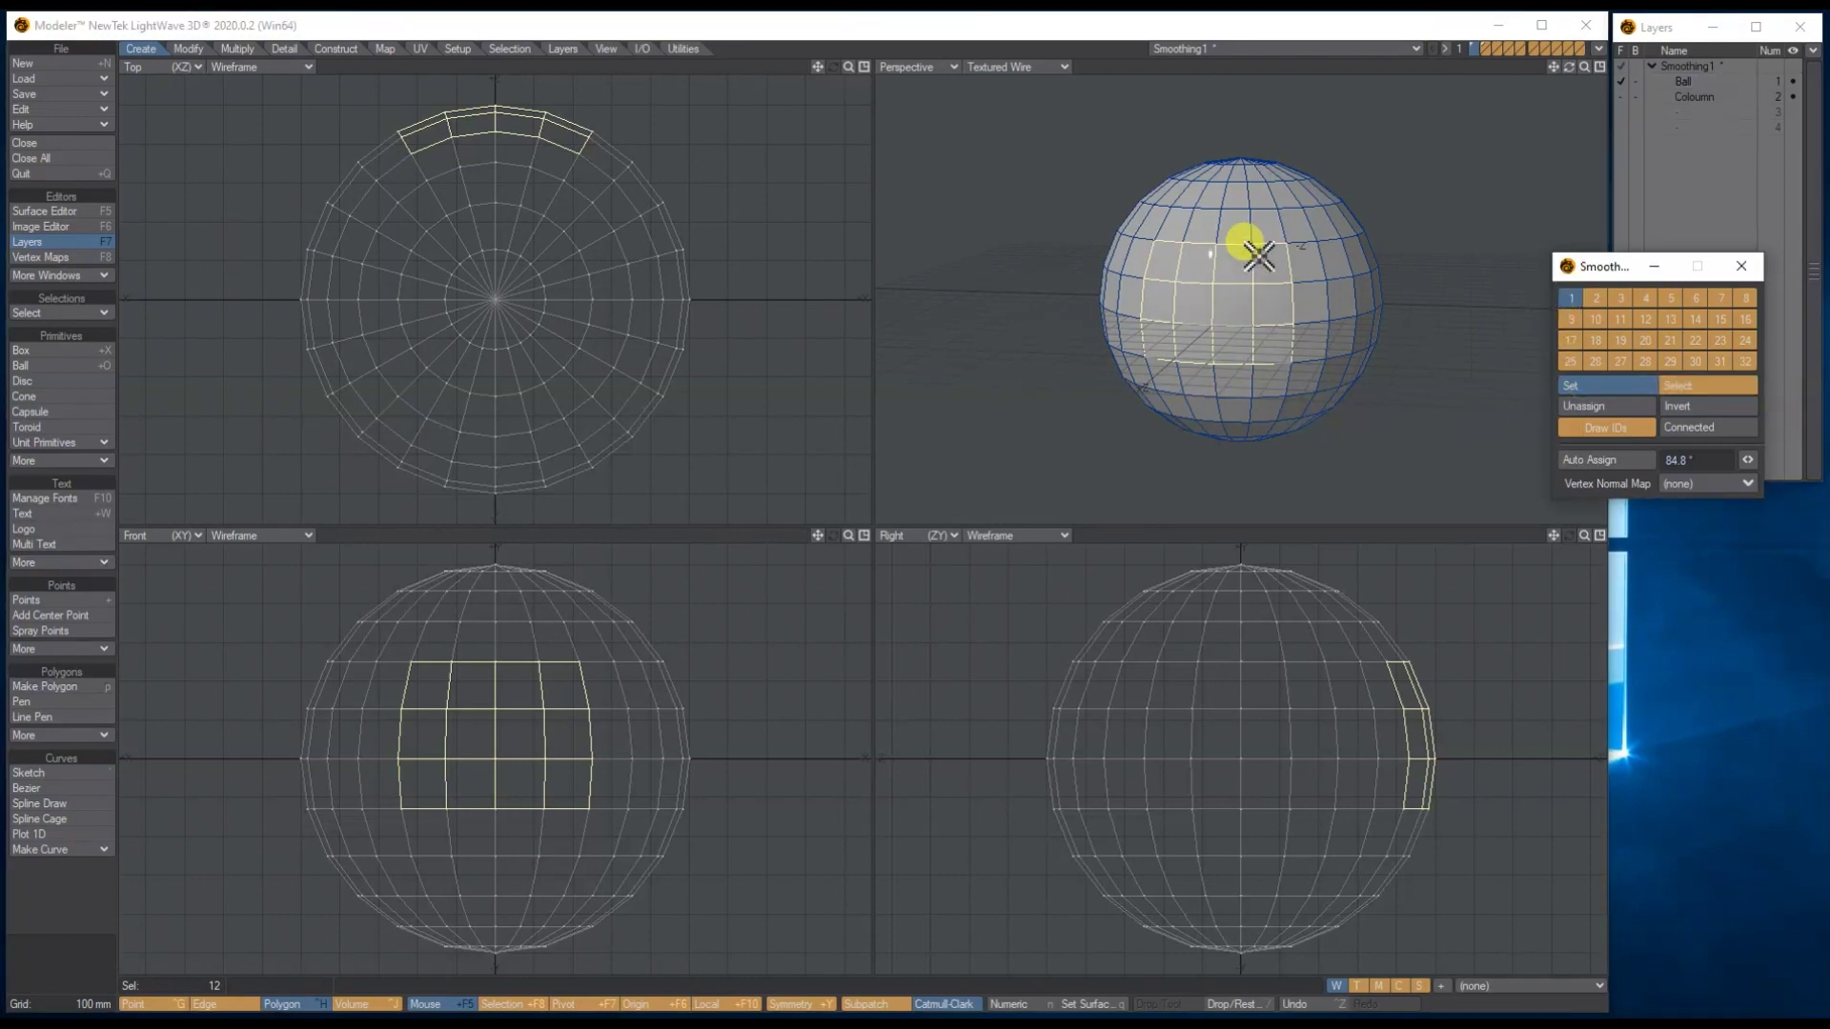
pyautogui.click(984, 273)
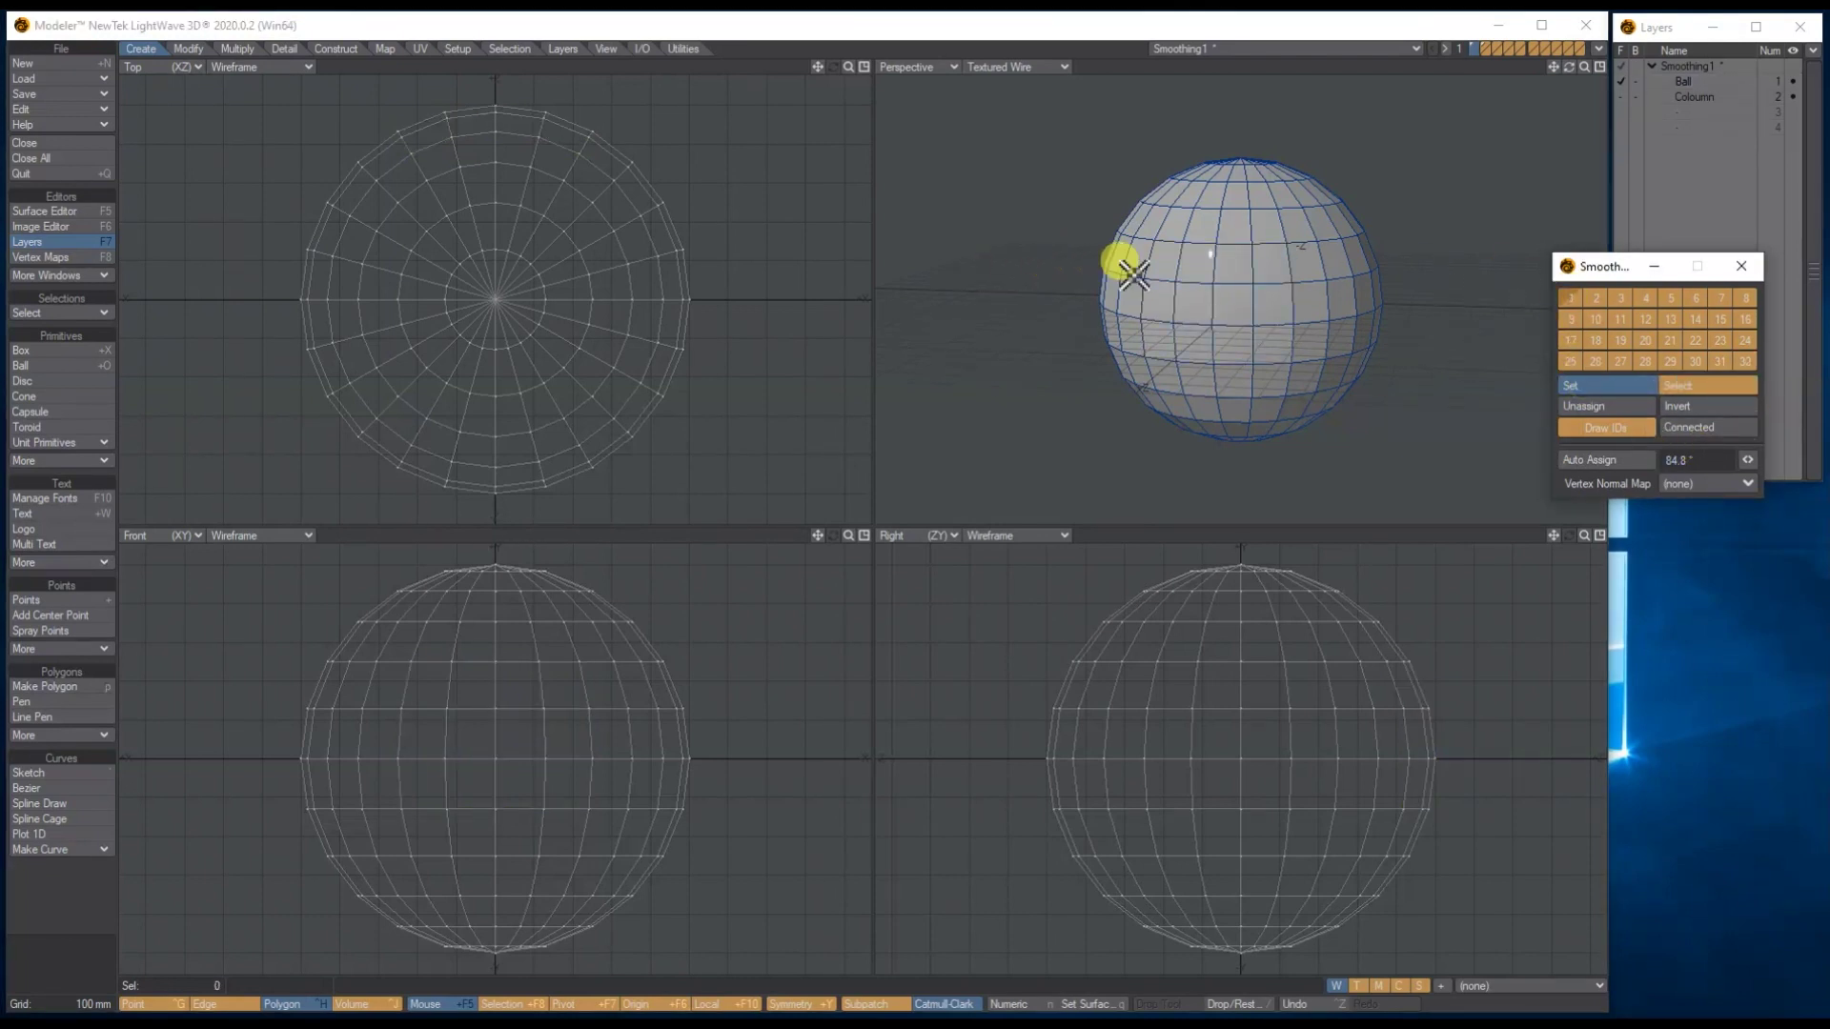
pyautogui.click(997, 64)
pyautogui.click(1006, 145)
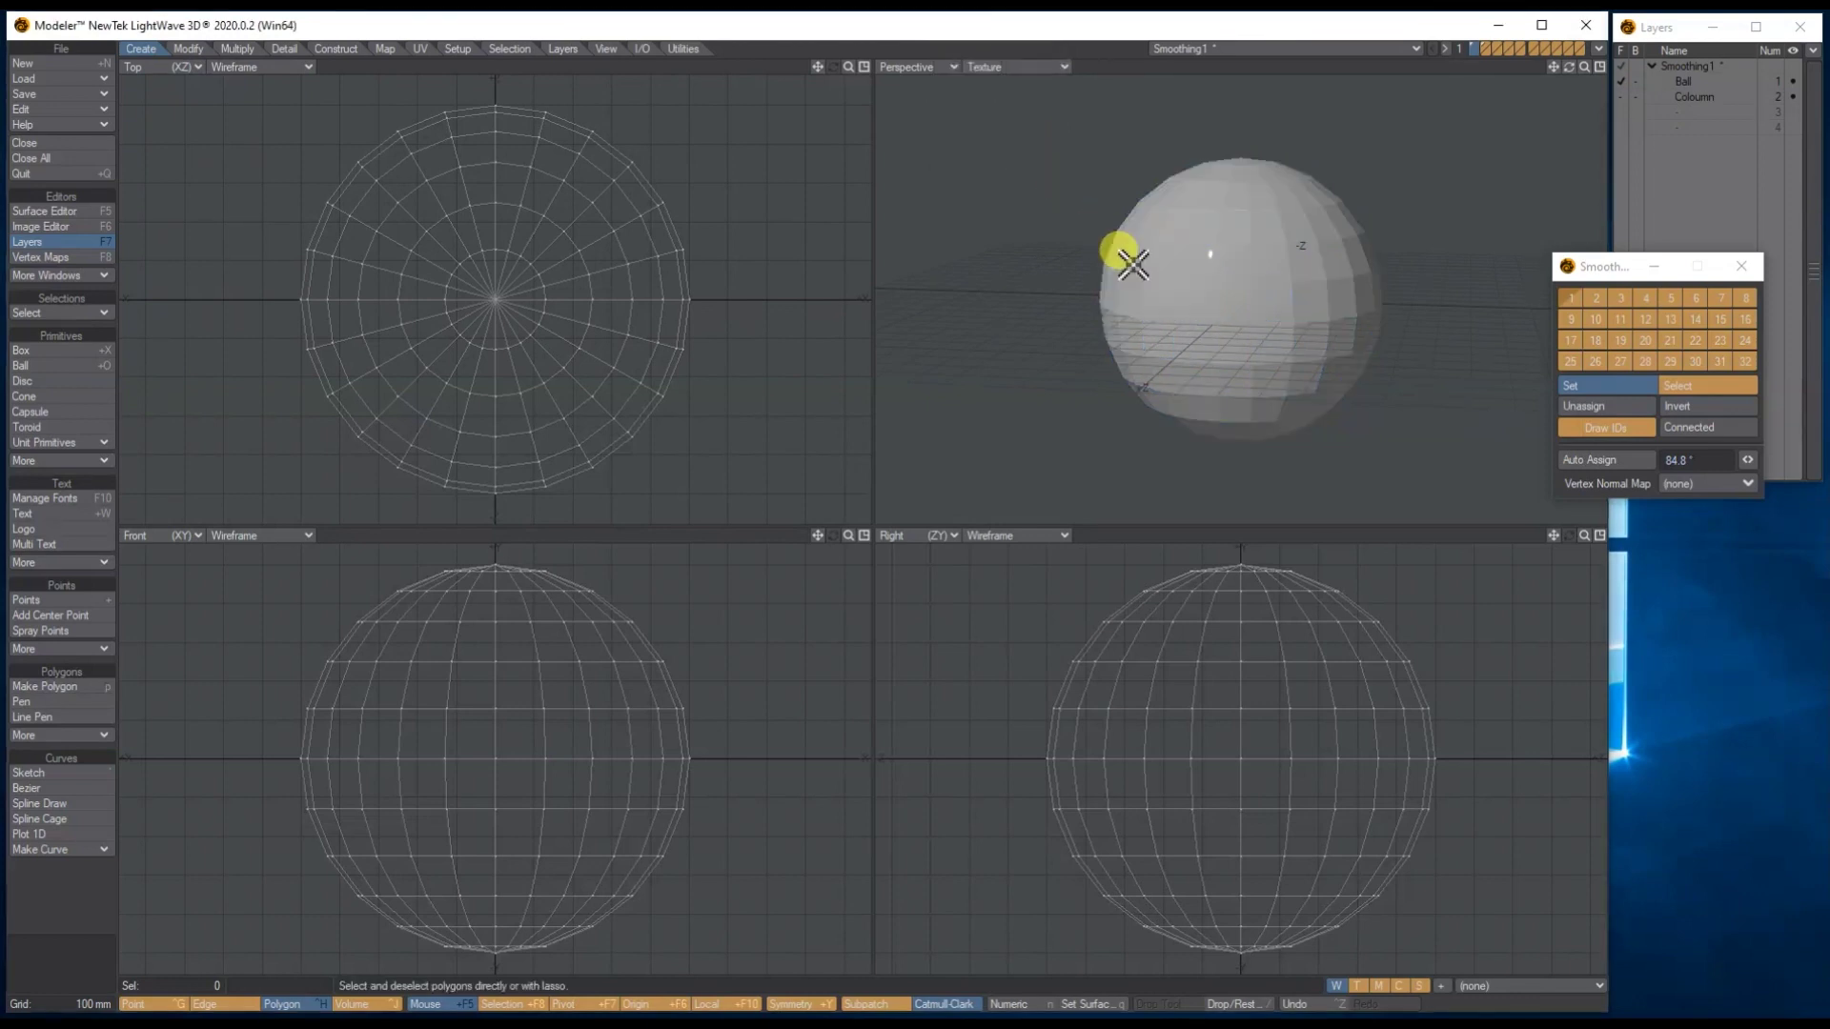
# Step: Assign an irregular patch of 17 polygons on another side of the ball to smoothing group 2 and deselect them
pyautogui.moveTo(1559, 68)
pyautogui.mouseDown()
pyautogui.moveTo(1605, 80)
pyautogui.moveTo(1593, 68)
pyautogui.mouseUp()
pyautogui.moveTo(1280, 254)
pyautogui.mouseDown()
pyautogui.moveTo(1266, 294)
pyautogui.moveTo(1217, 327)
pyautogui.moveTo(1197, 286)
pyautogui.moveTo(1195, 341)
pyautogui.moveTo(1160, 314)
pyautogui.moveTo(1152, 395)
pyautogui.moveTo(1175, 408)
pyautogui.moveTo(1195, 369)
pyautogui.mouseUp()
pyautogui.moveTo(1553, 68); pyautogui.dragTo(1578, 55)
pyautogui.click(1604, 297)
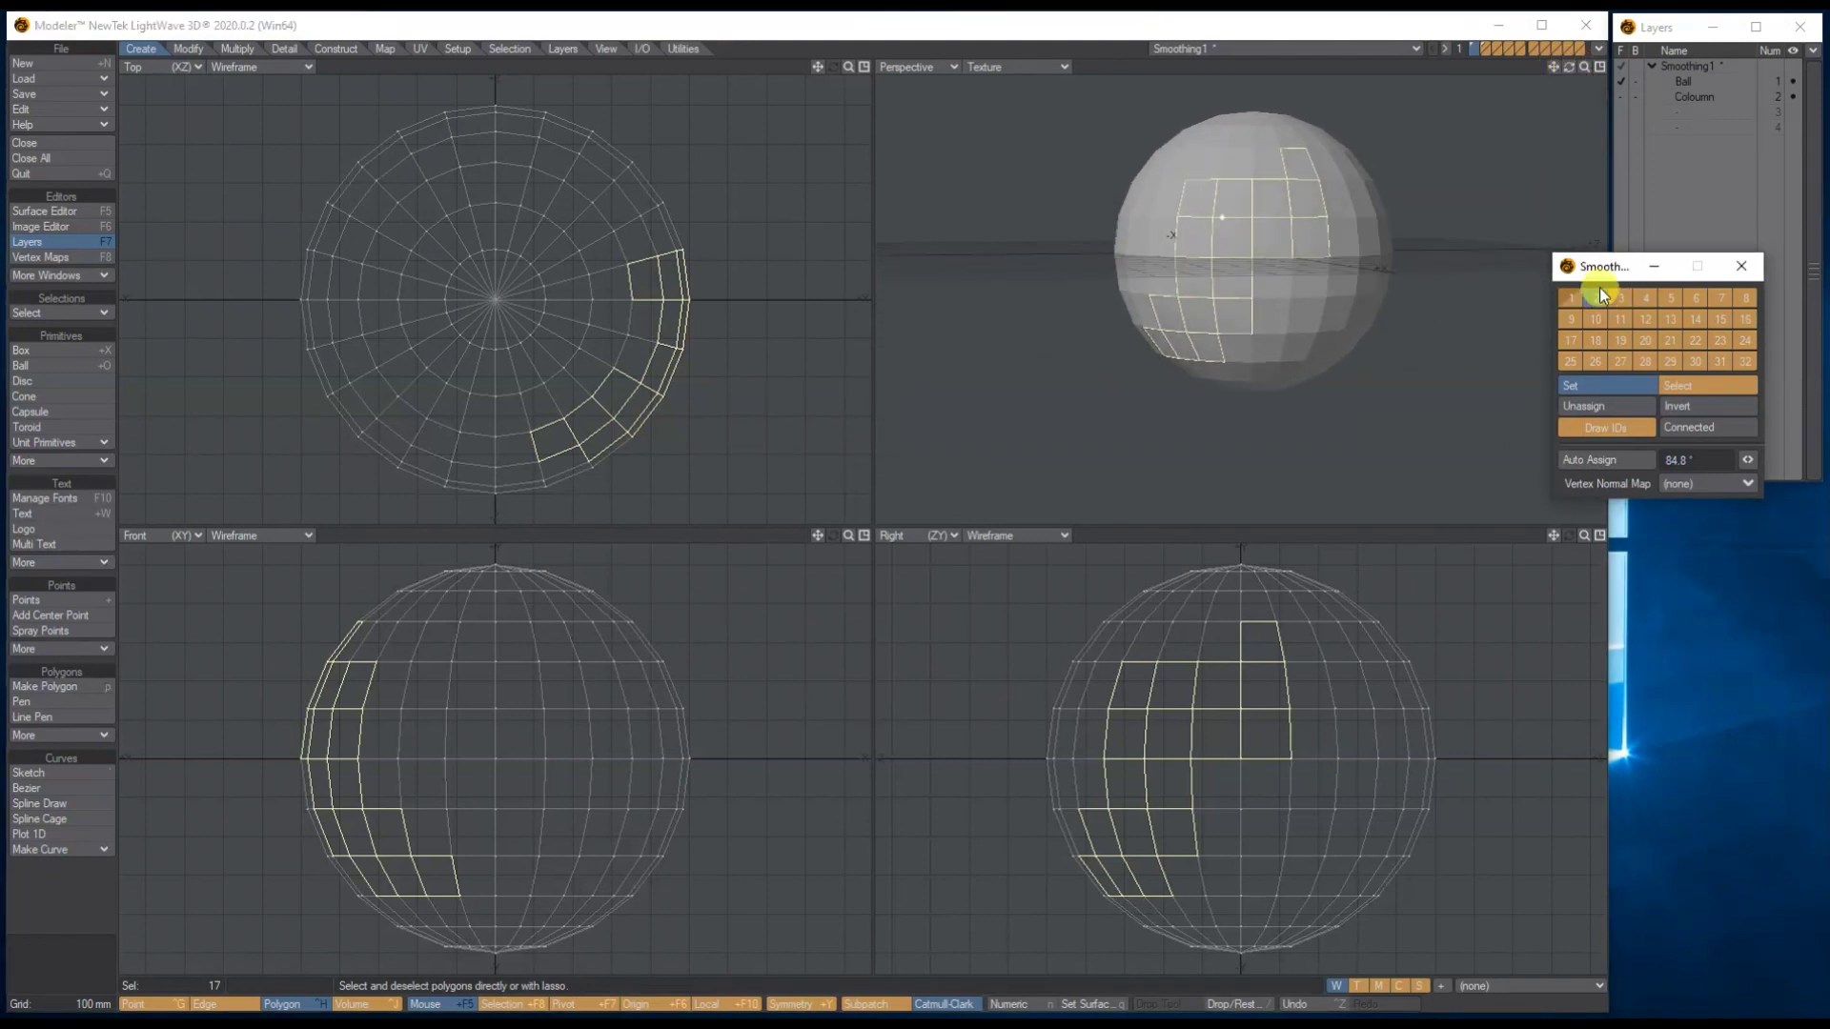
pyautogui.press('/')
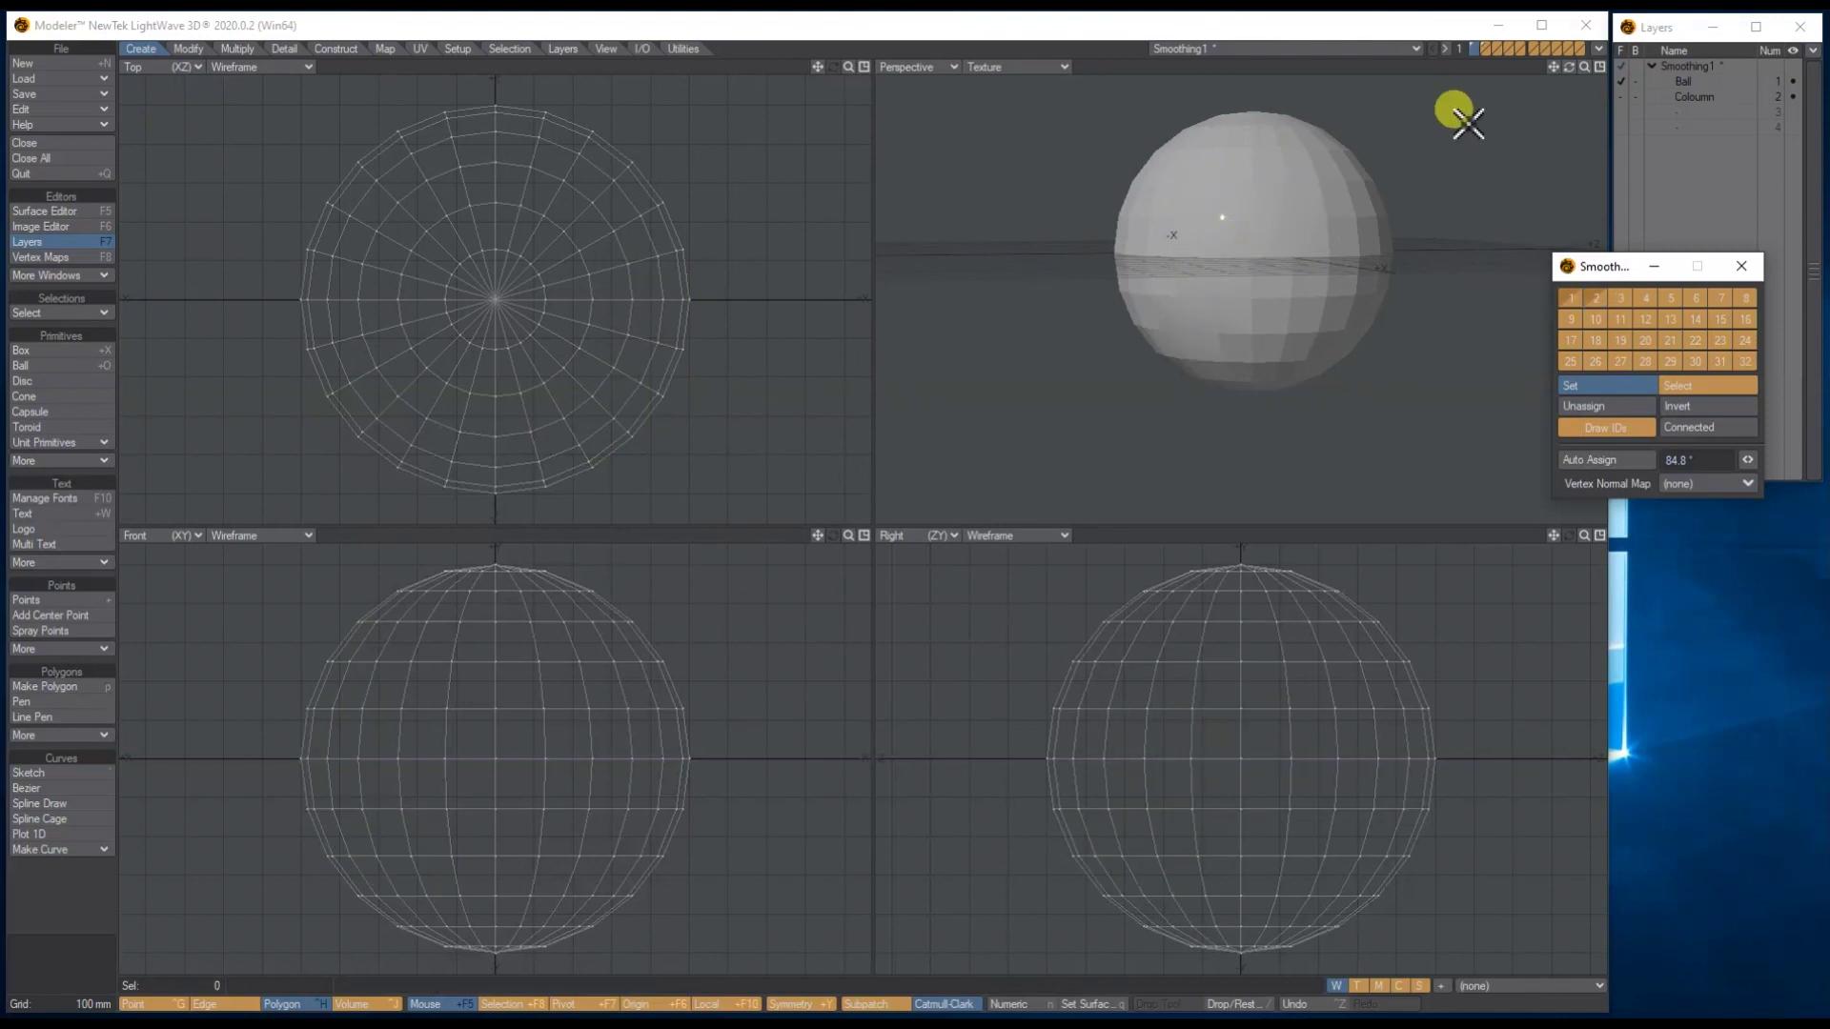
# Step: Assign a patch of 18 polygons reaching from near the ball's pole to its equator to smoothing group 3 and deselect them
pyautogui.moveTo(1582, 65); pyautogui.dragTo(1540, 162)
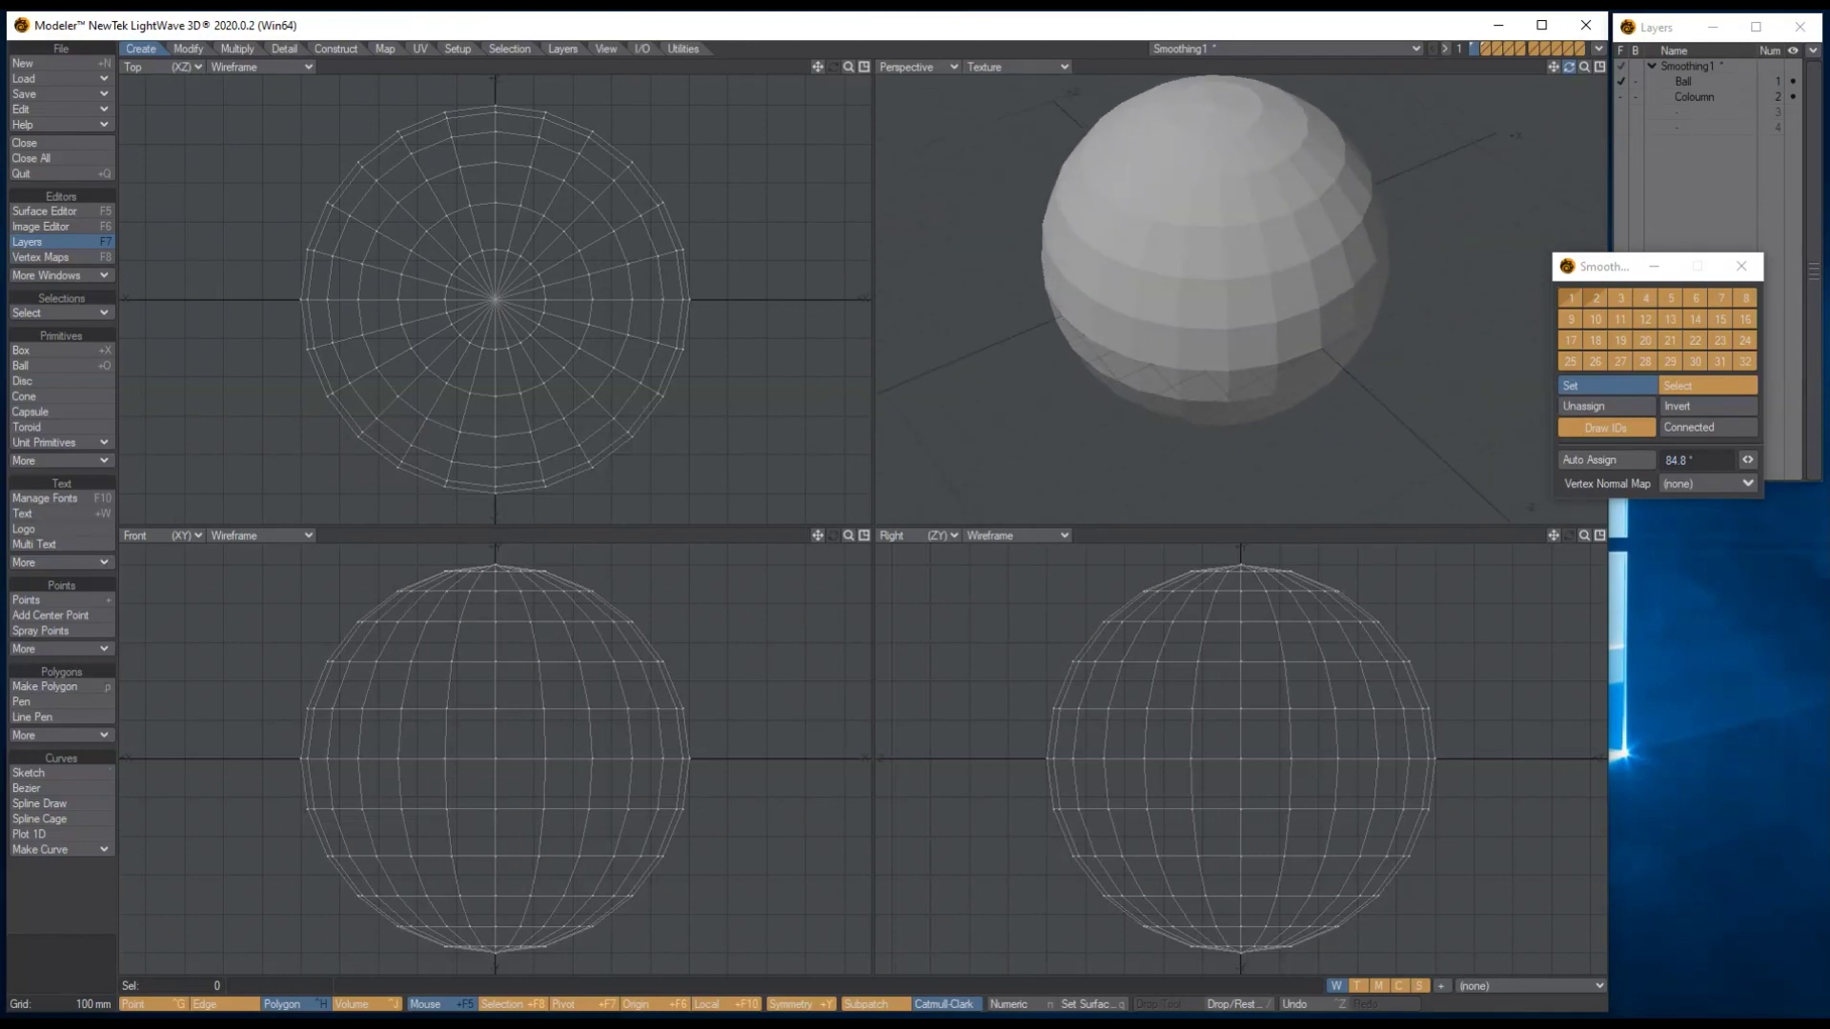
pyautogui.moveTo(1296, 116)
pyautogui.mouseDown()
pyautogui.moveTo(1235, 158)
pyautogui.moveTo(1229, 202)
pyautogui.moveTo(1238, 291)
pyautogui.moveTo(1275, 334)
pyautogui.moveTo(1254, 139)
pyautogui.moveTo(1296, 126)
pyautogui.mouseUp()
pyautogui.moveTo(1568, 66); pyautogui.dragTo(1524, 95)
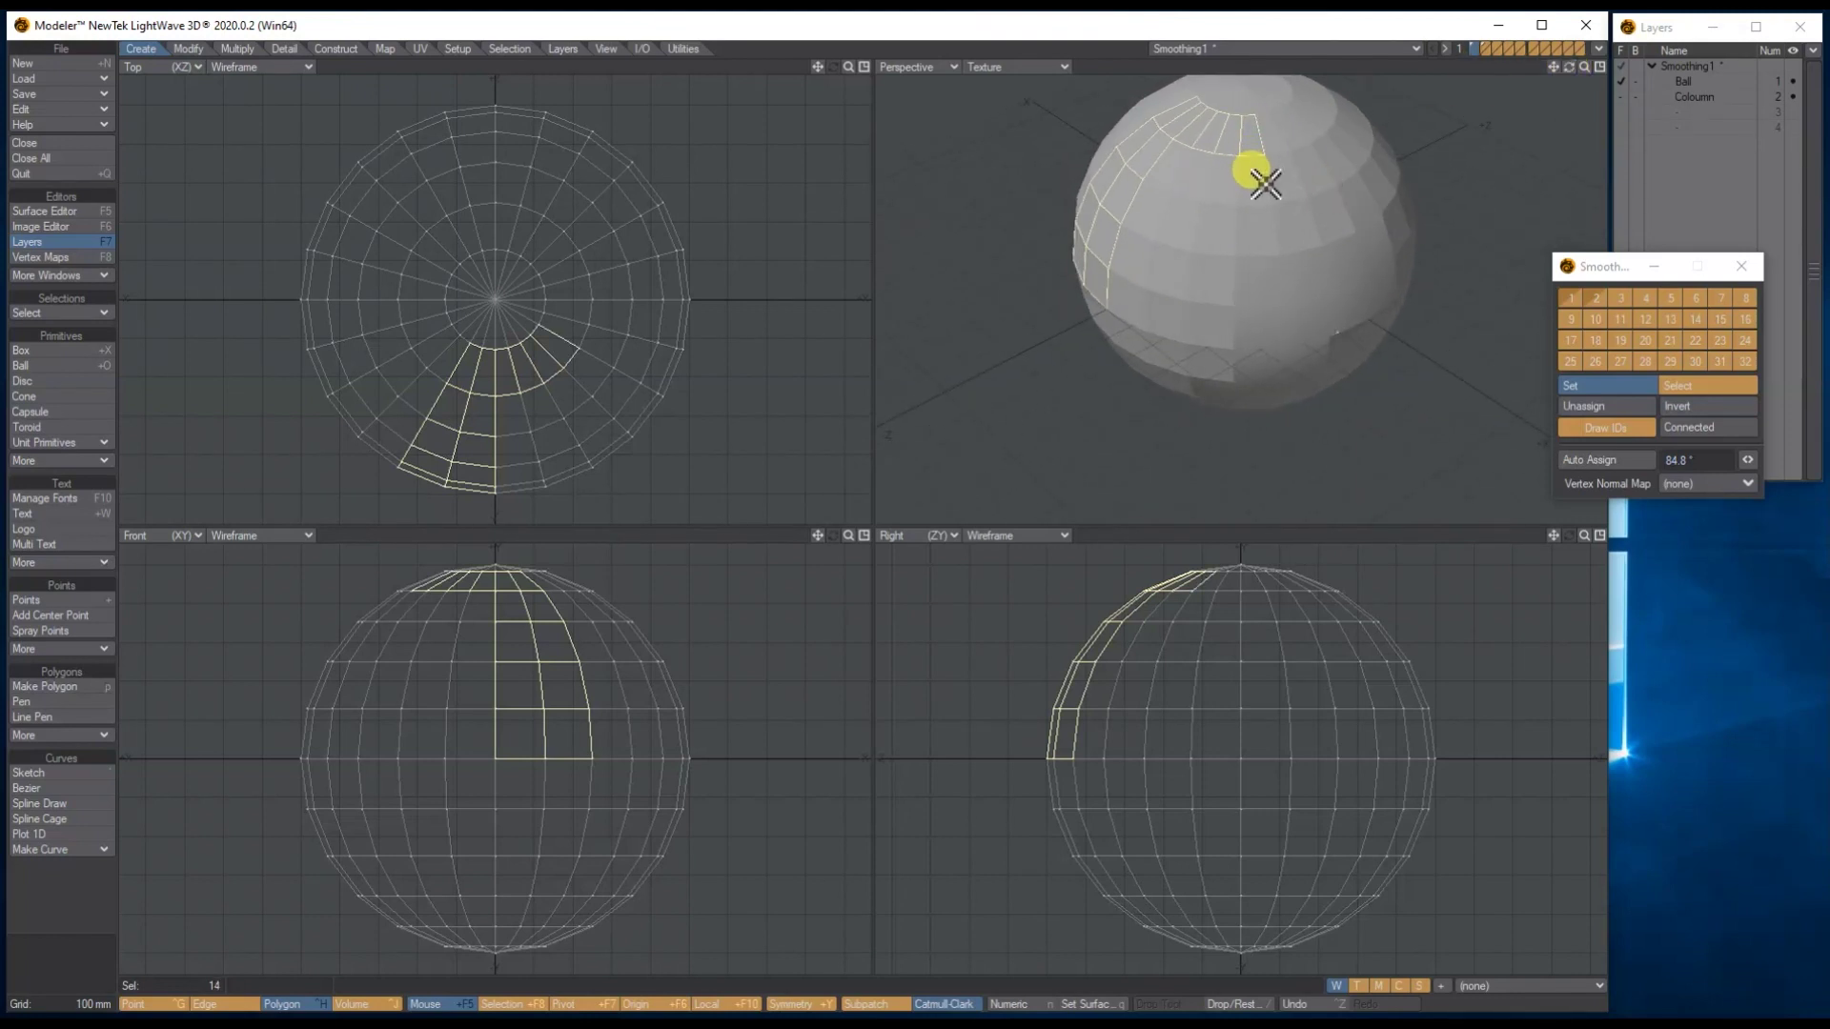
pyautogui.moveTo(1264, 183)
pyautogui.mouseDown()
pyautogui.moveTo(1180, 167)
pyautogui.moveTo(1485, 281)
pyautogui.mouseUp()
pyautogui.click(1618, 298)
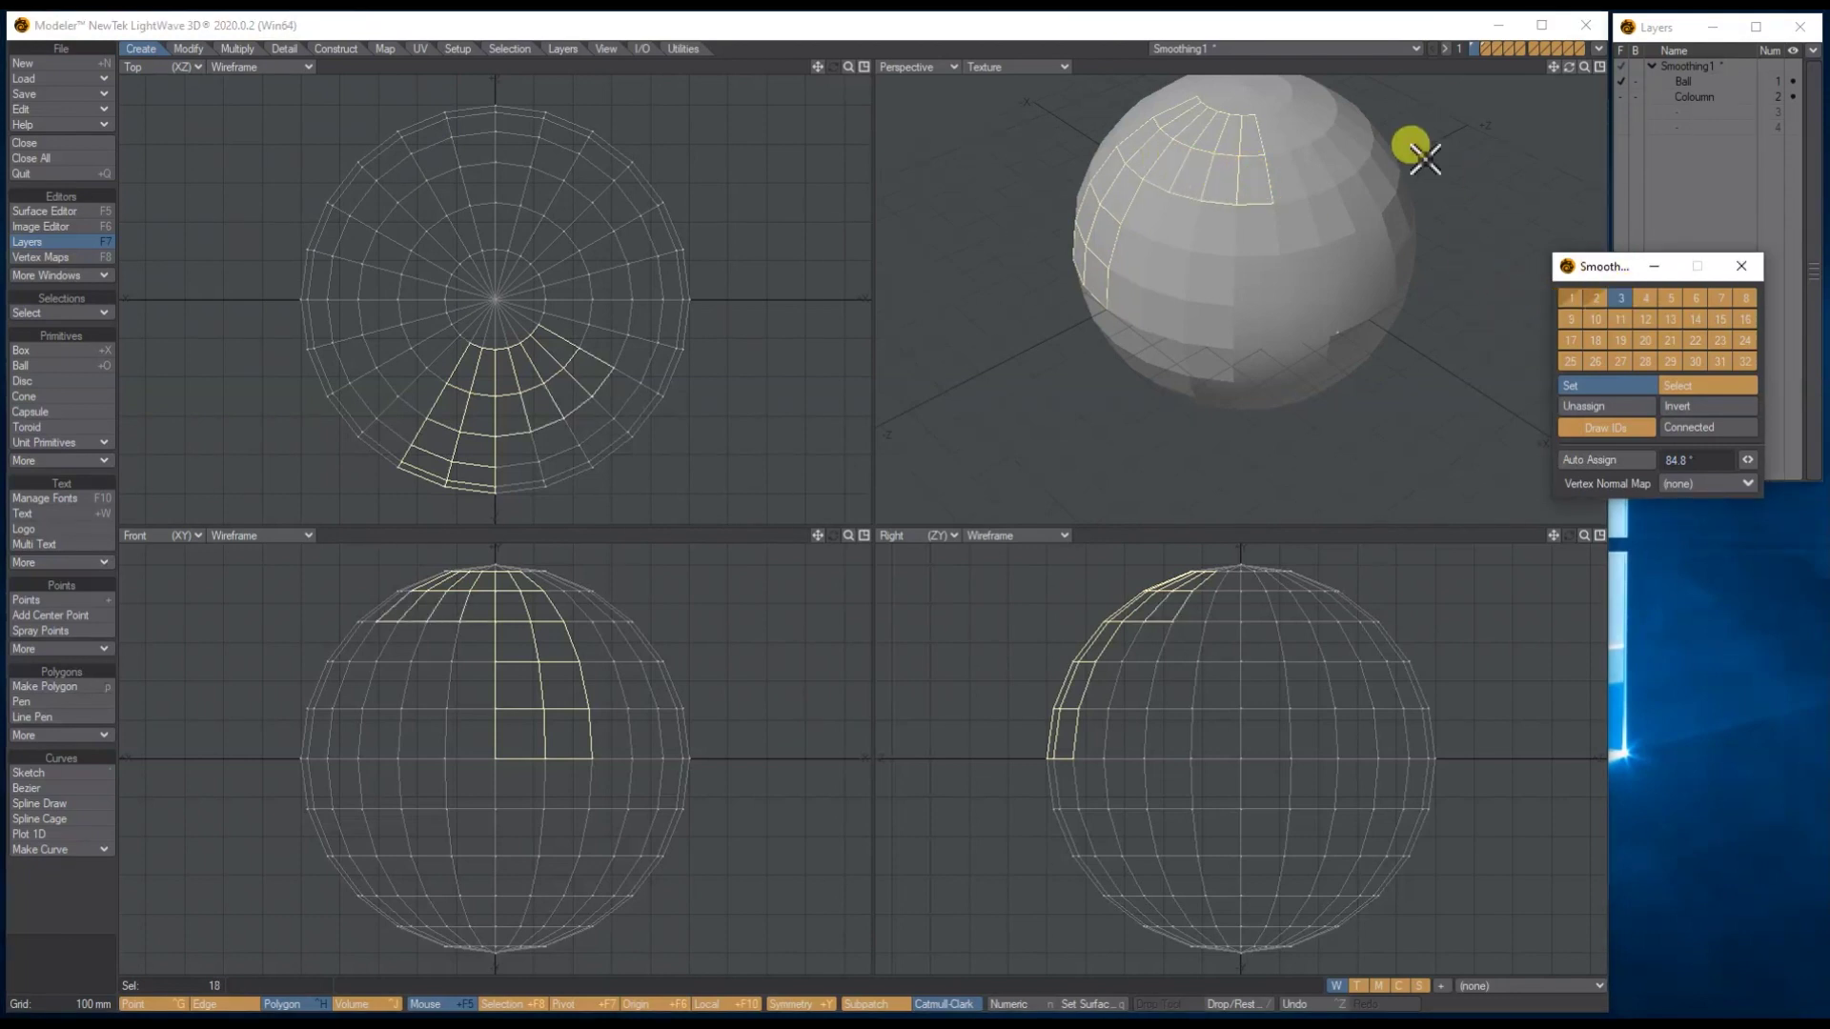
pyautogui.click(1226, 133)
# Step: Show the ball in Textured Wire in the perspective view
pyautogui.moveTo(1568, 67); pyautogui.dragTo(1369, 59)
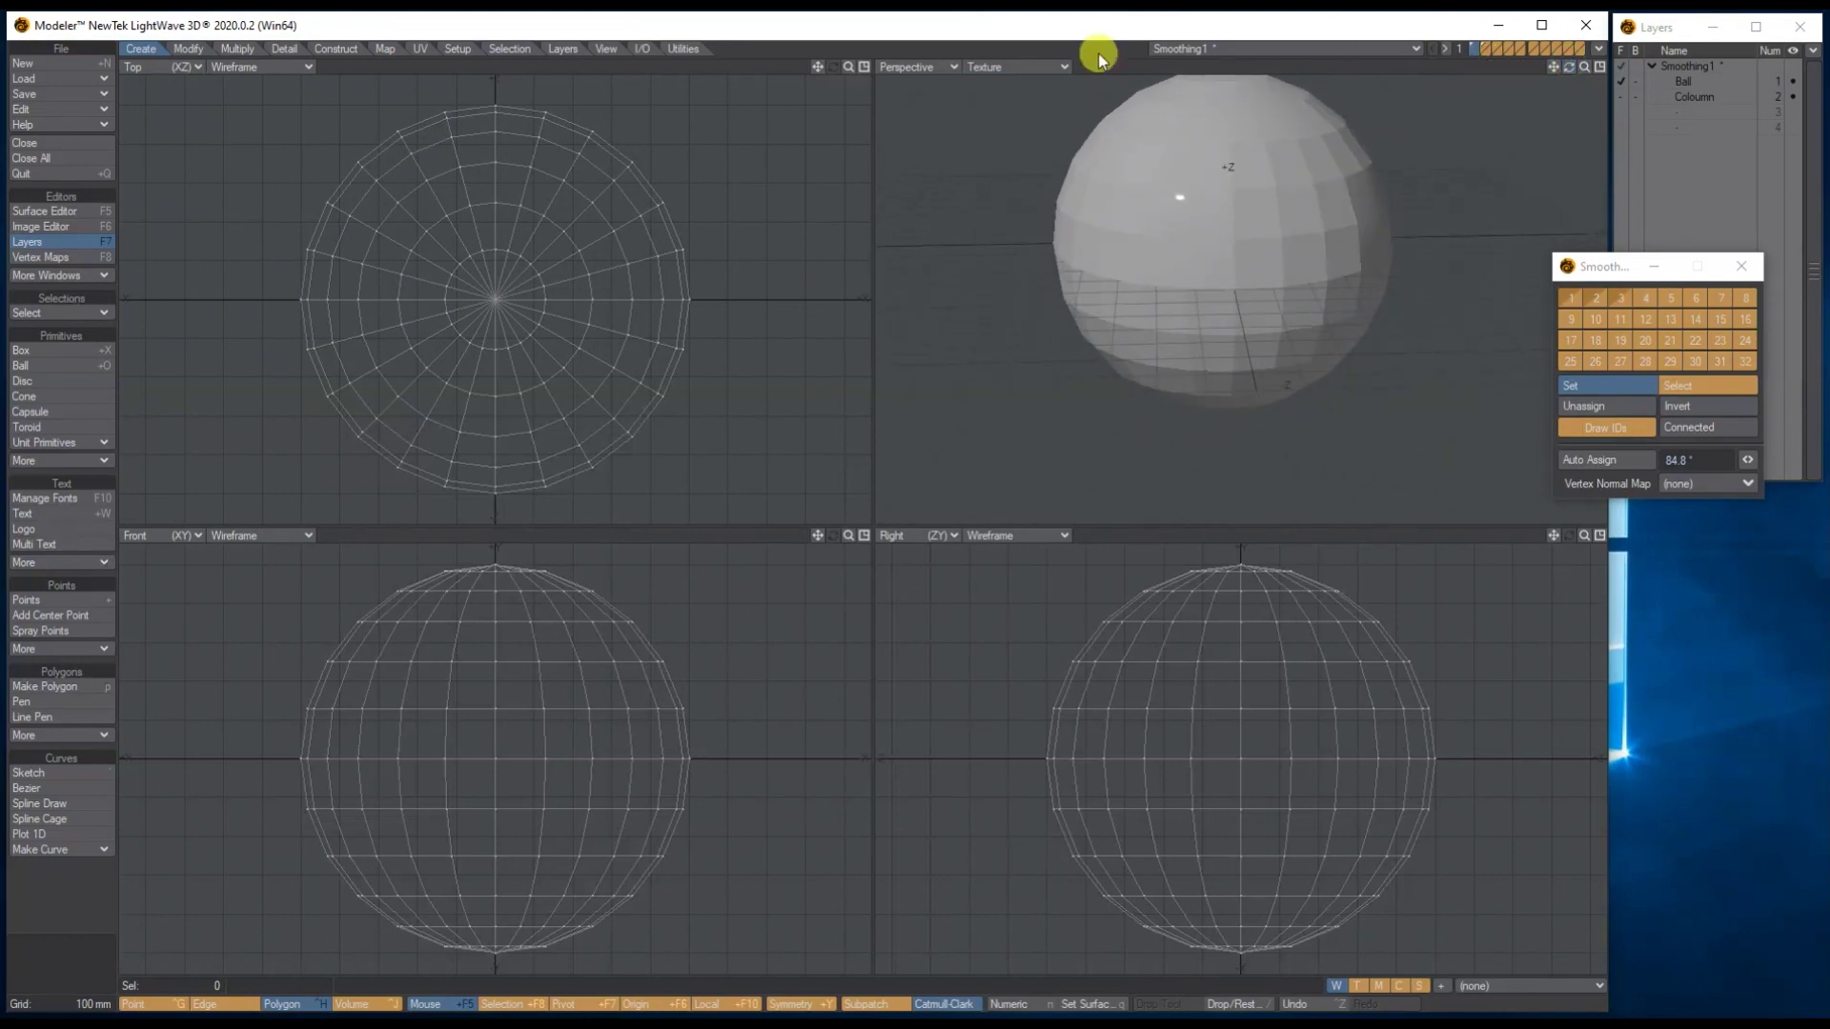
pyautogui.click(1031, 67)
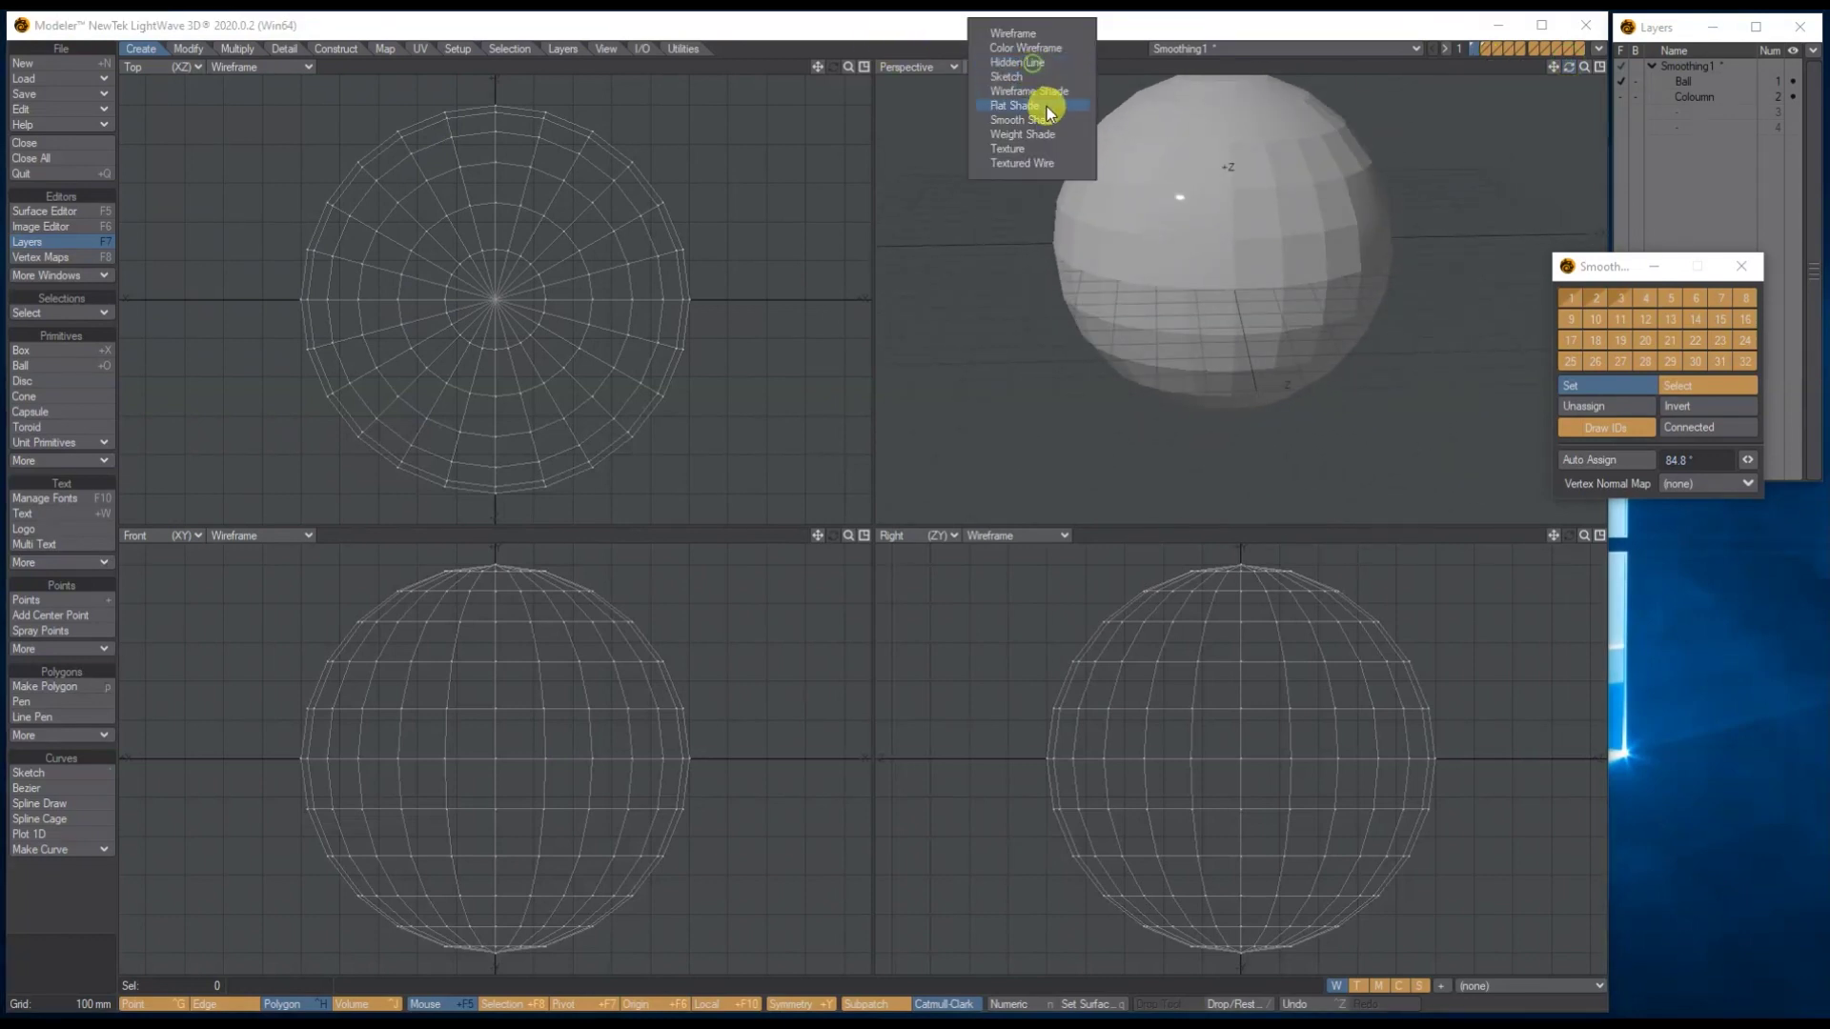
pyautogui.click(1020, 164)
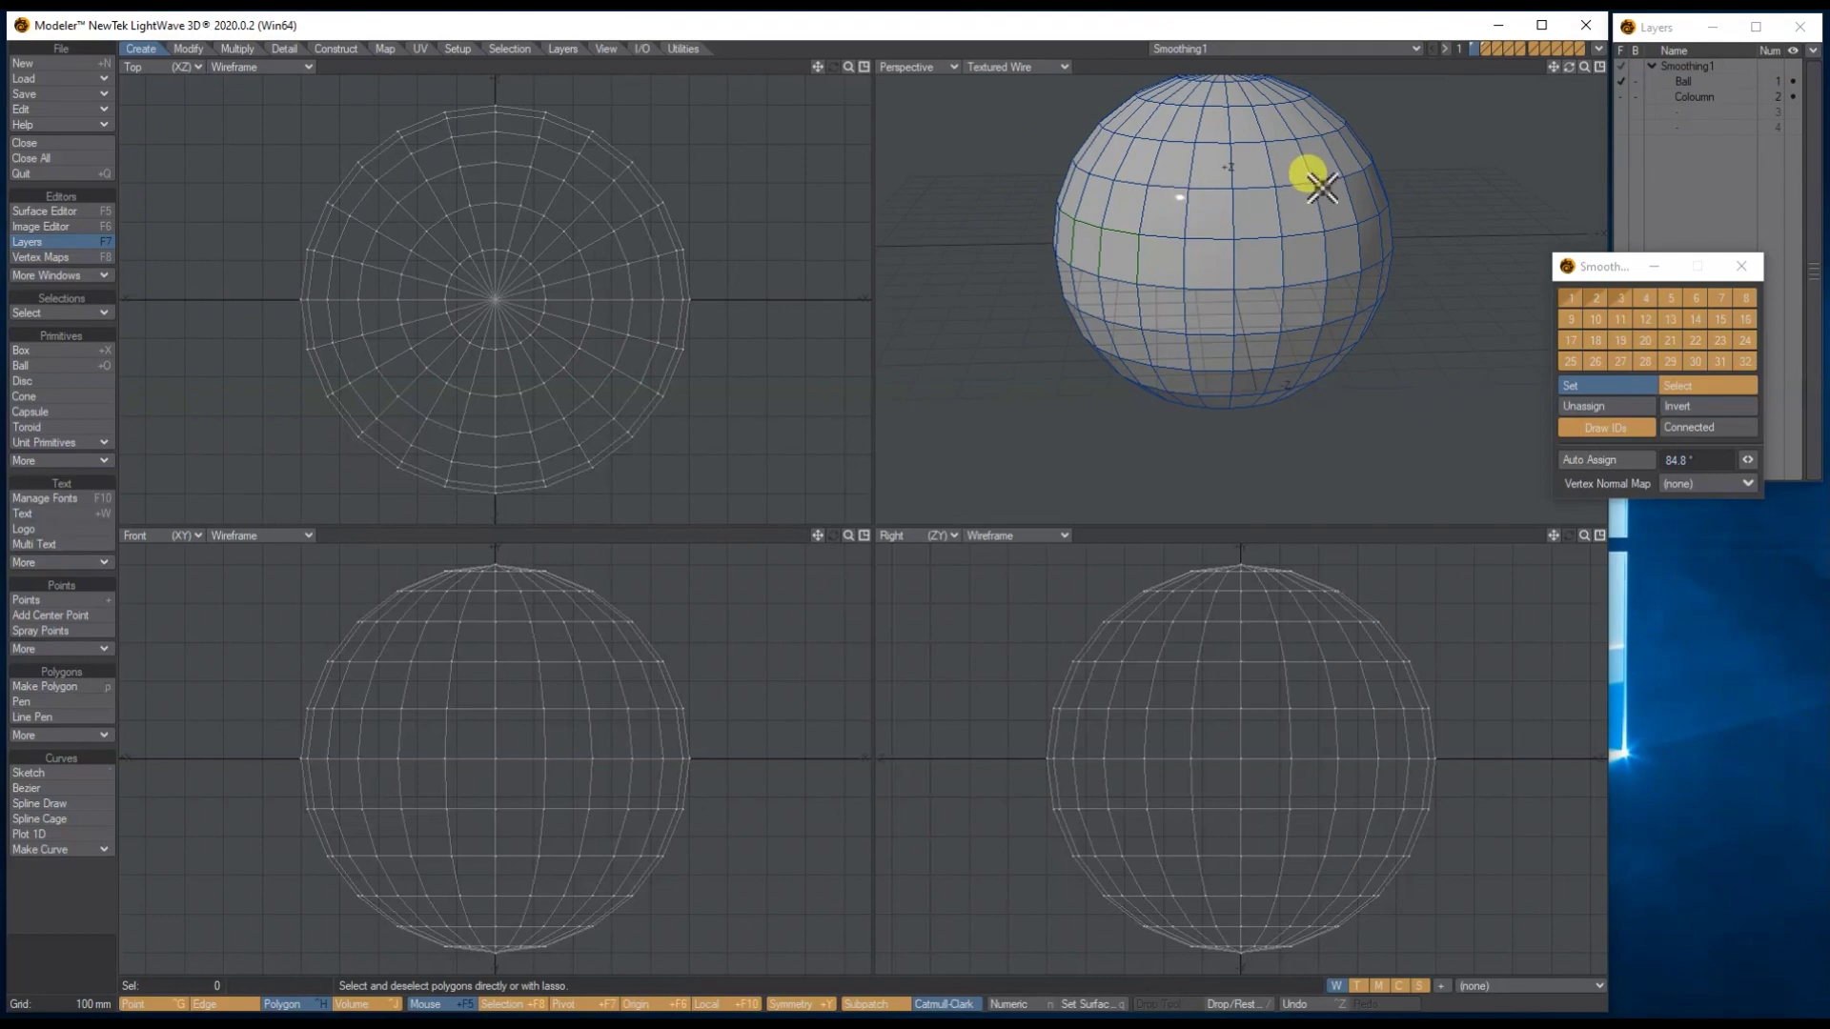
# Step: Switch to Layout and show only the perspective view, close to the ball and column
pyautogui.click(1596, 46)
pyautogui.click(1574, 70)
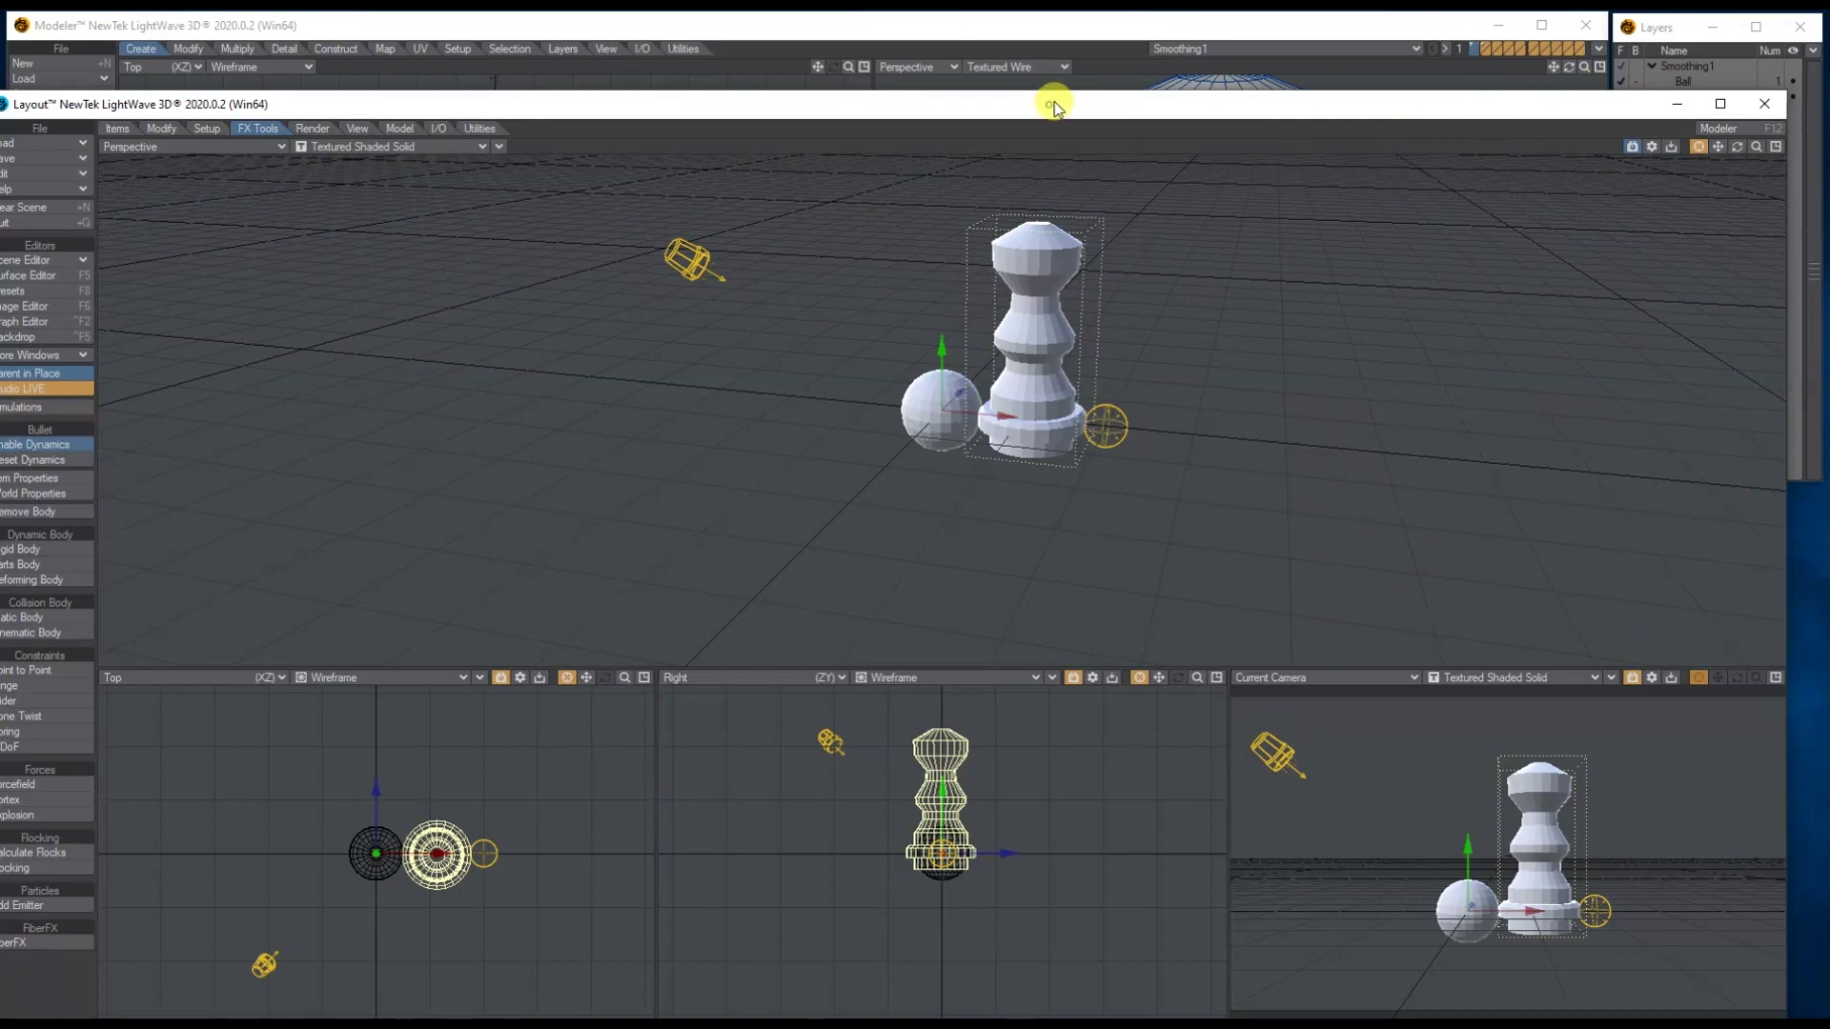
pyautogui.moveTo(1054, 103); pyautogui.dragTo(1073, 45)
pyautogui.click(1794, 89)
pyautogui.moveTo(1739, 90); pyautogui.dragTo(1466, 210)
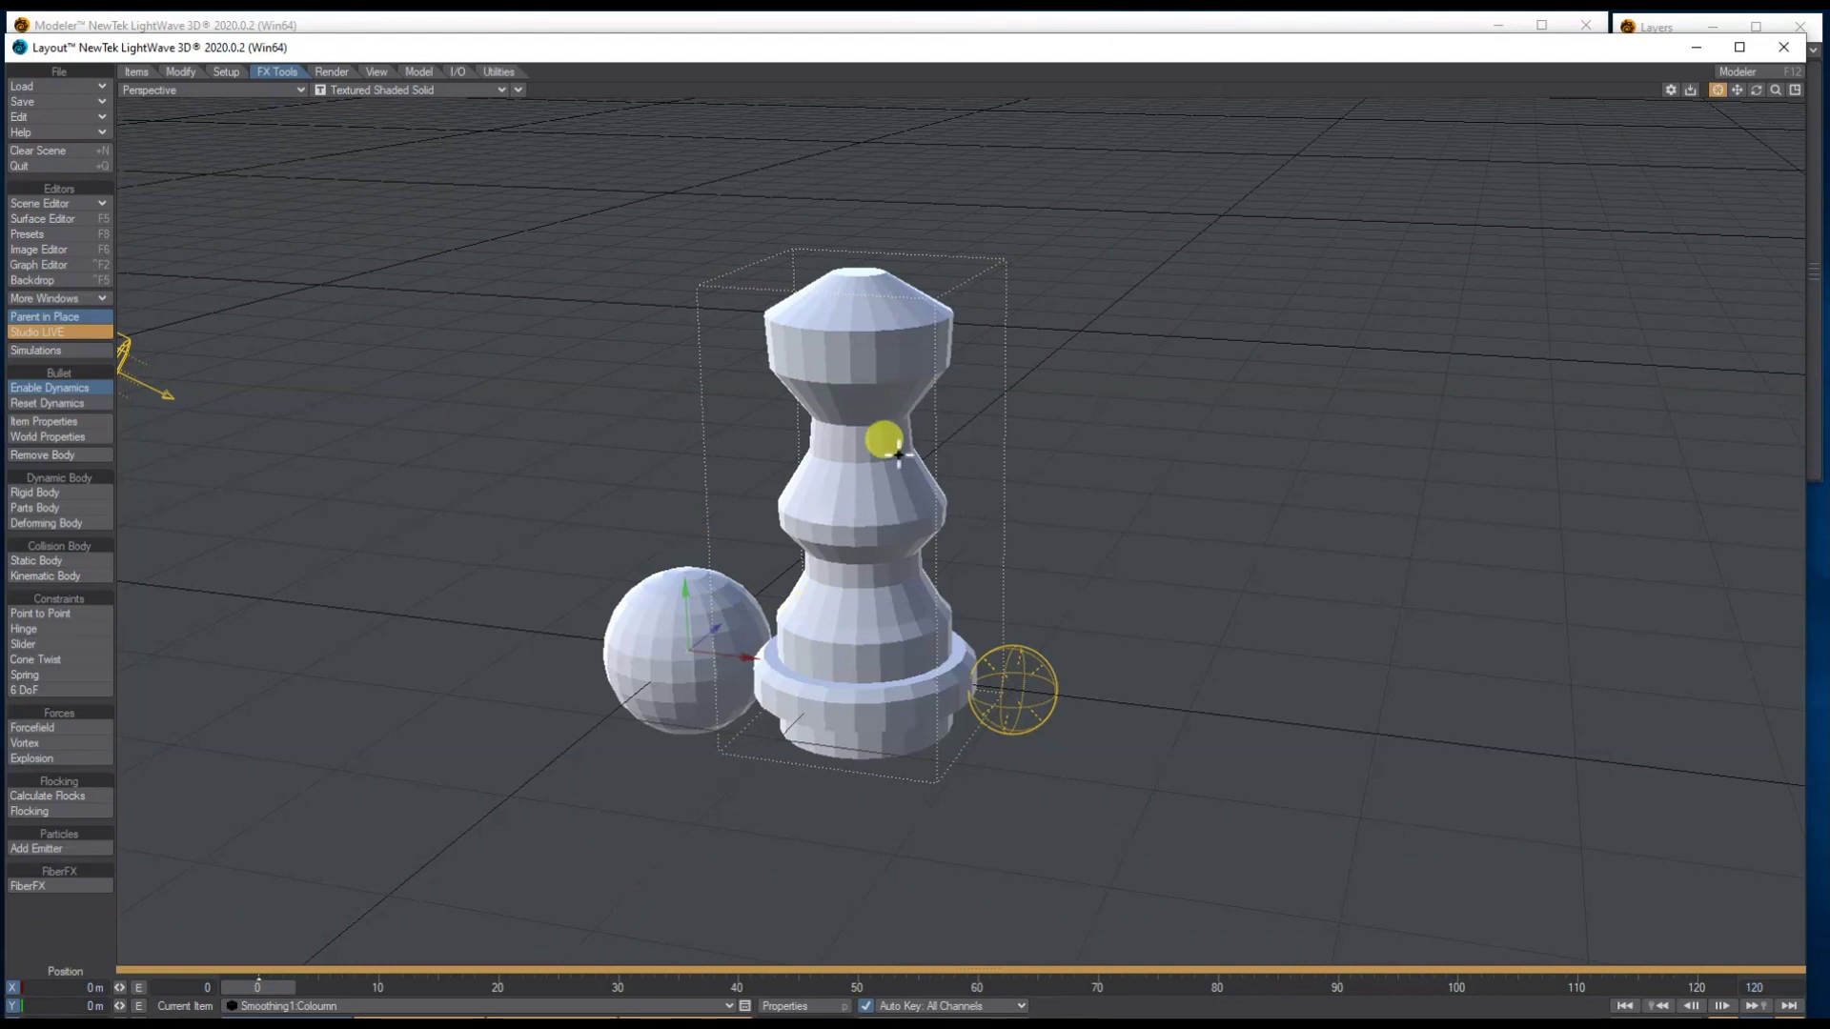
# Step: Move the environment light away from the column along X to about 4.33 m
pyautogui.click(1048, 689)
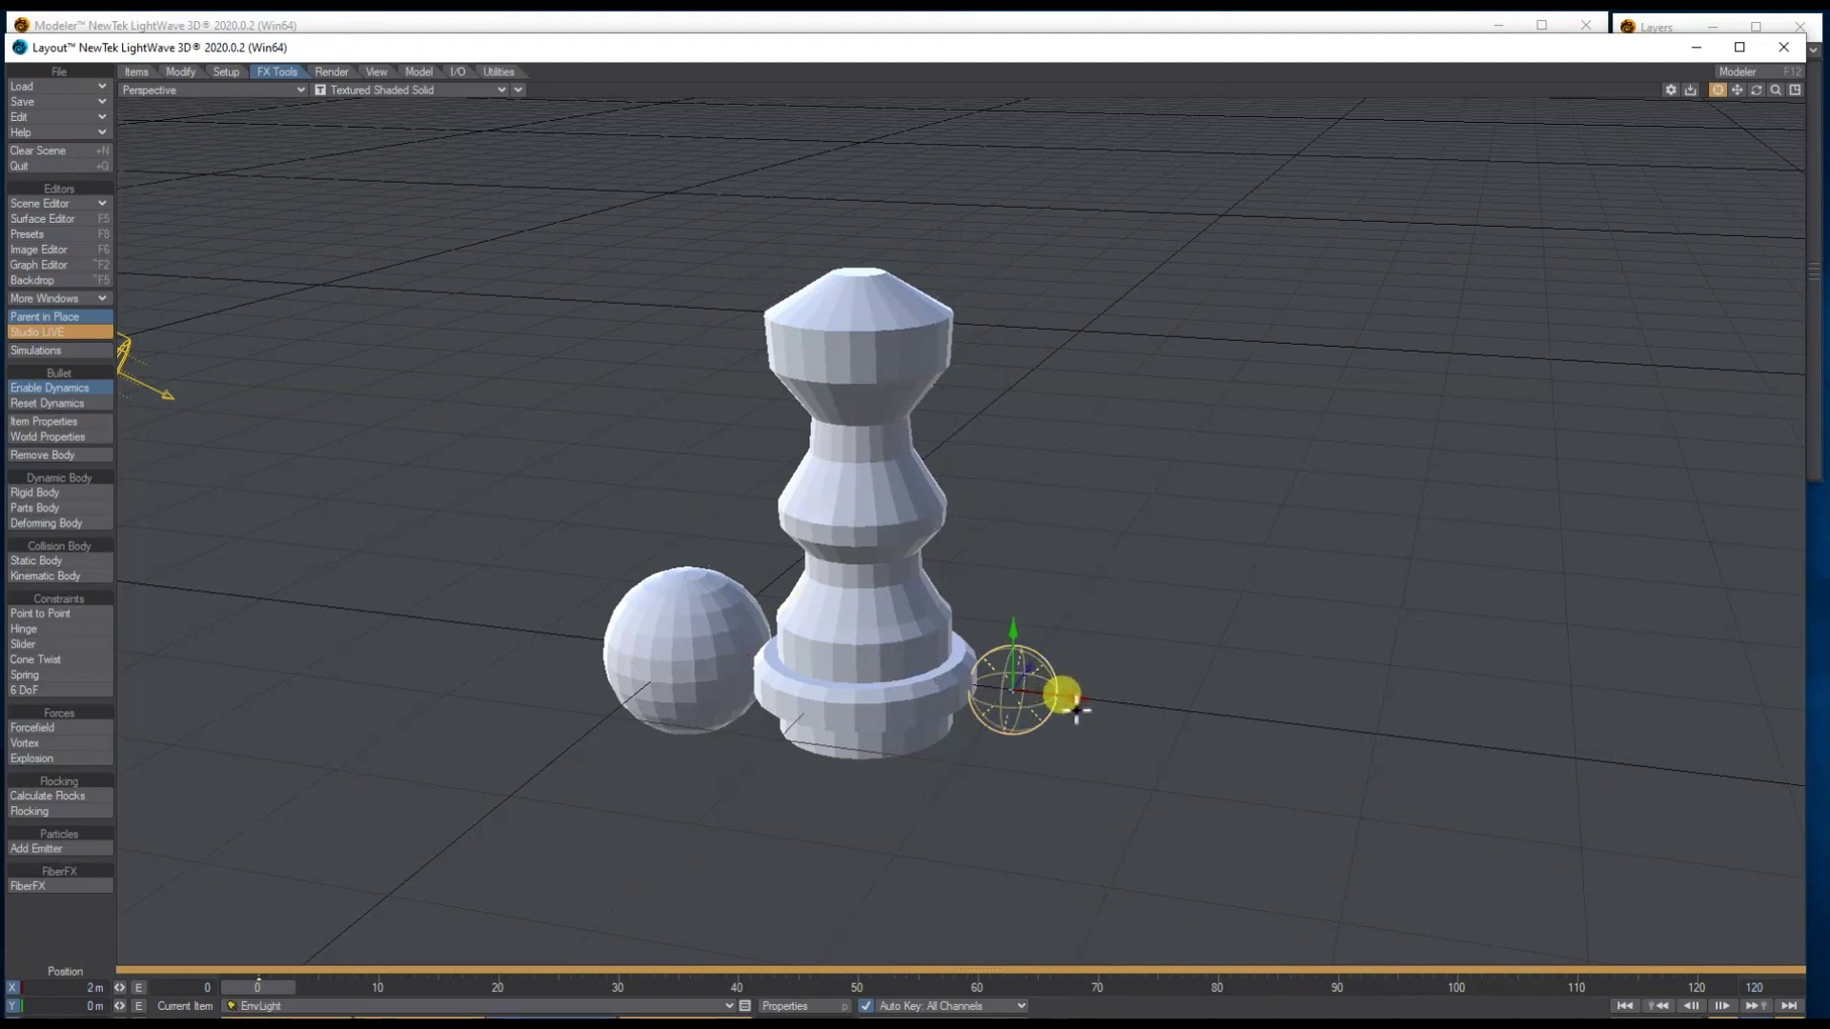
pyautogui.moveTo(1077, 710); pyautogui.dragTo(1191, 705)
# Step: Open the Surface Editor and enable Smoothing for the Default surface
pyautogui.click(52, 220)
pyautogui.moveTo(481, 84); pyautogui.dragTo(482, 87)
pyautogui.click(527, 856)
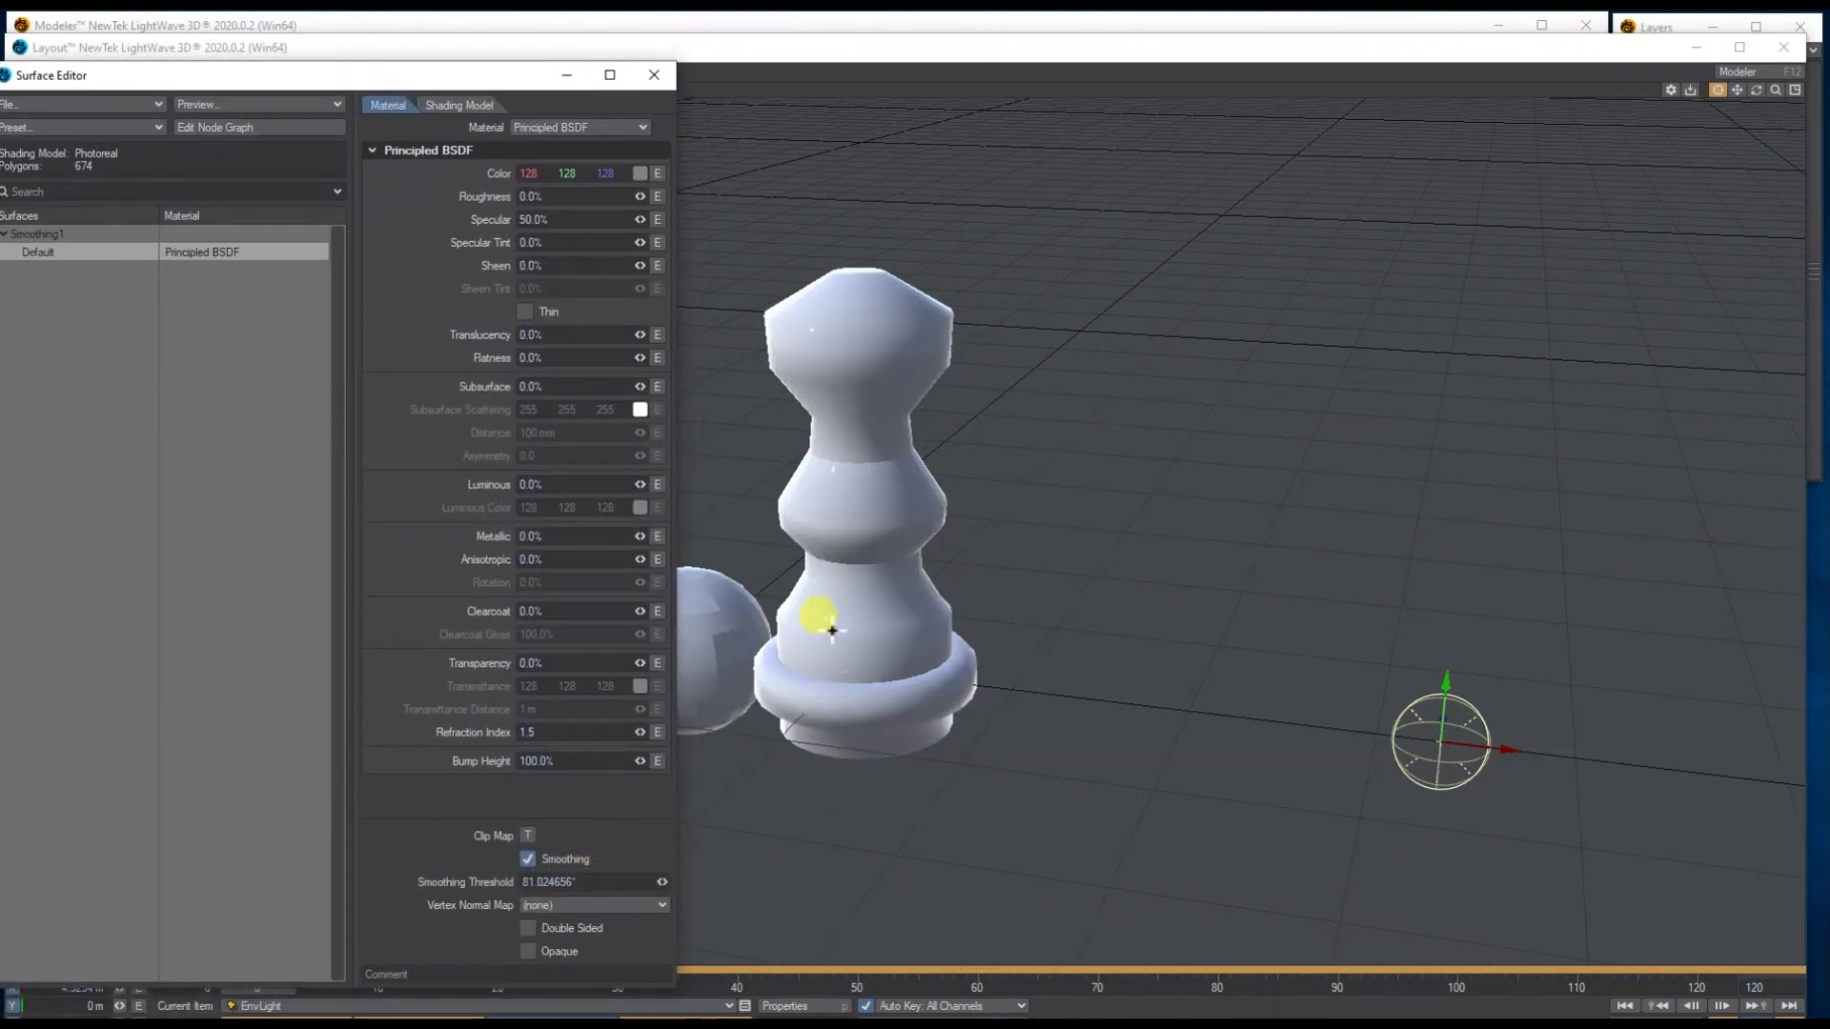
pyautogui.moveTo(341, 78)
pyautogui.mouseDown()
pyautogui.moveTo(420, 72)
pyautogui.moveTo(364, 76)
pyautogui.mouseUp()
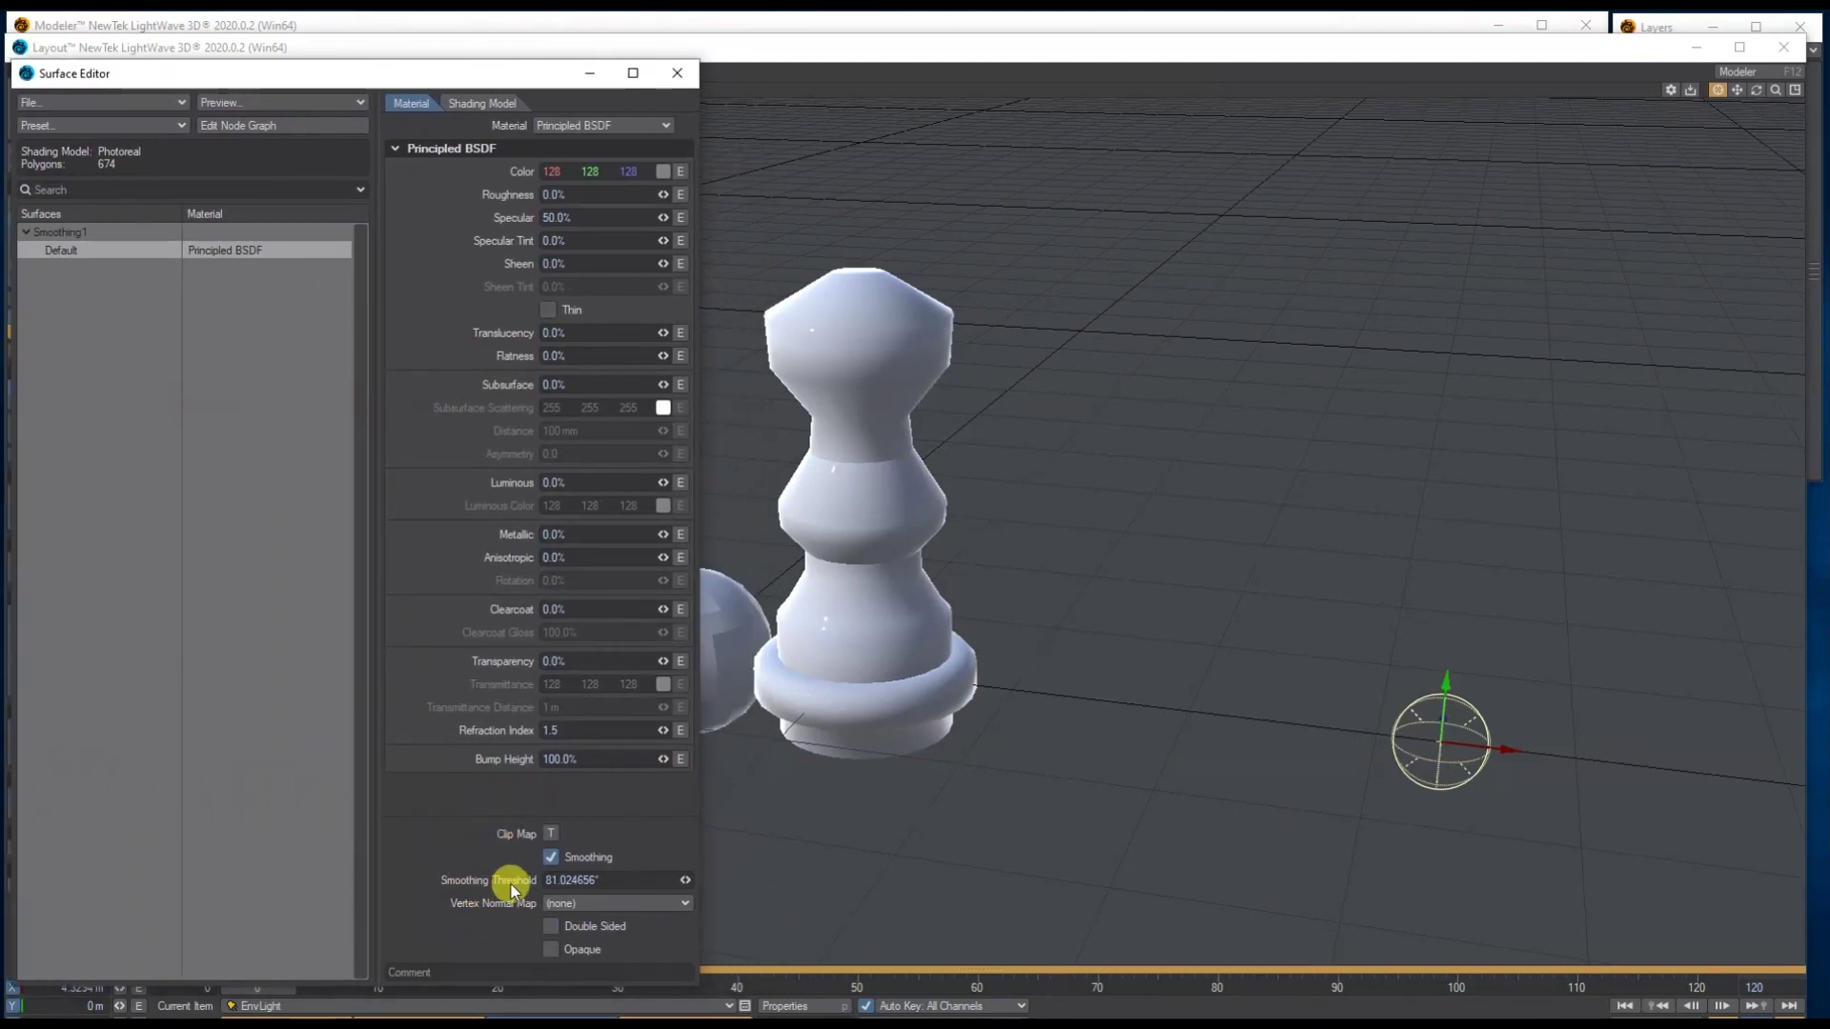
# Step: Set the Default surface's Smoothing Threshold to 0.05° and move the Surface Editor clear of the ball and column
pyautogui.click(600, 880)
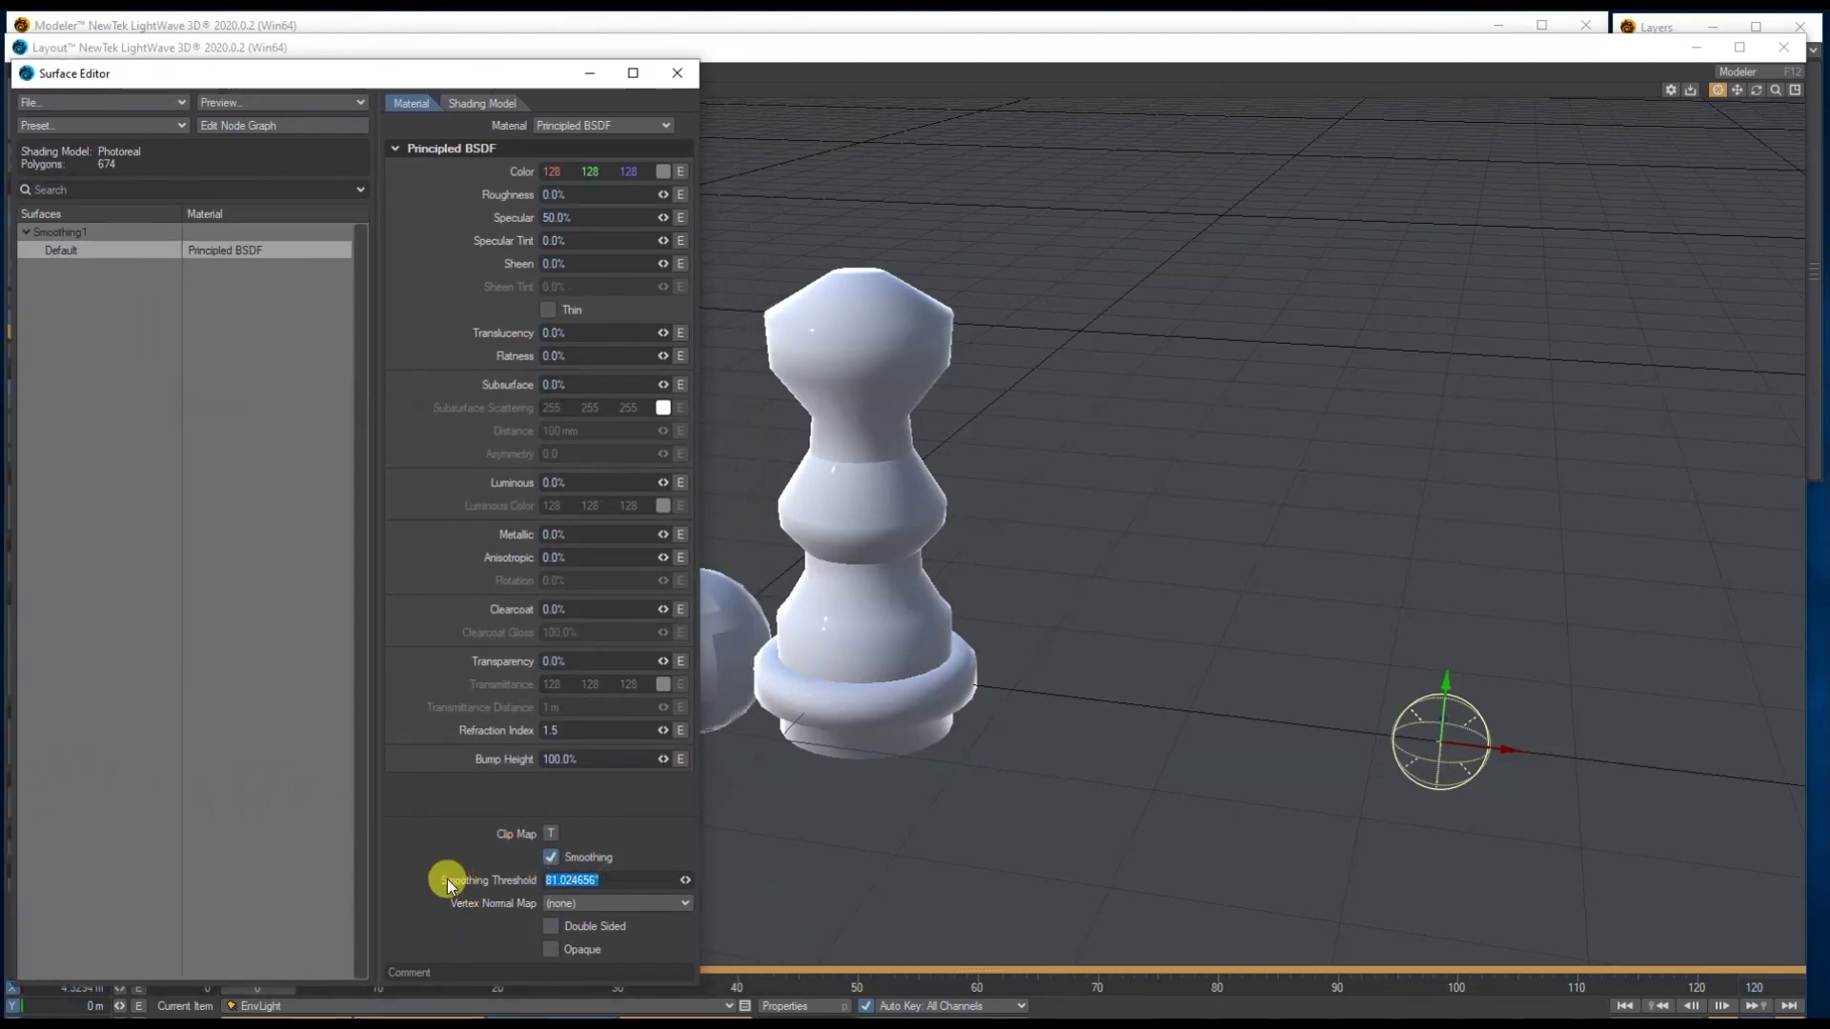
pyautogui.write('0.05')
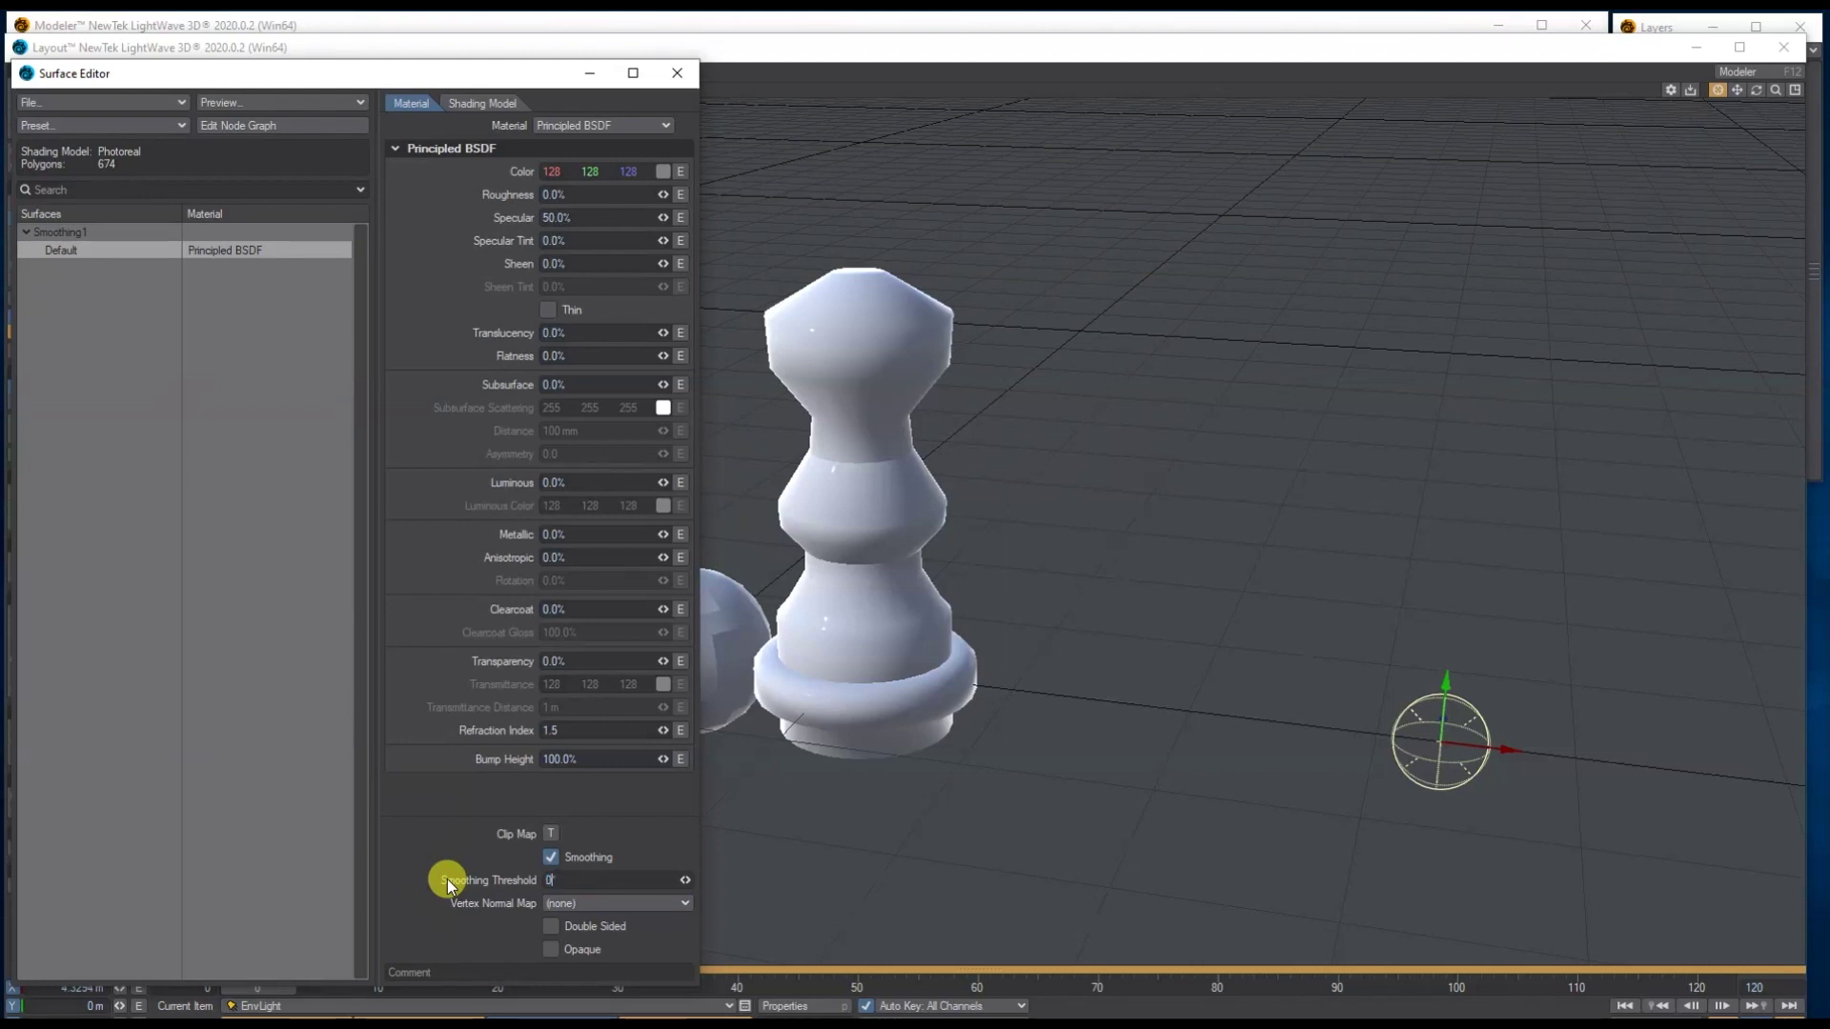
pyautogui.press('Tab')
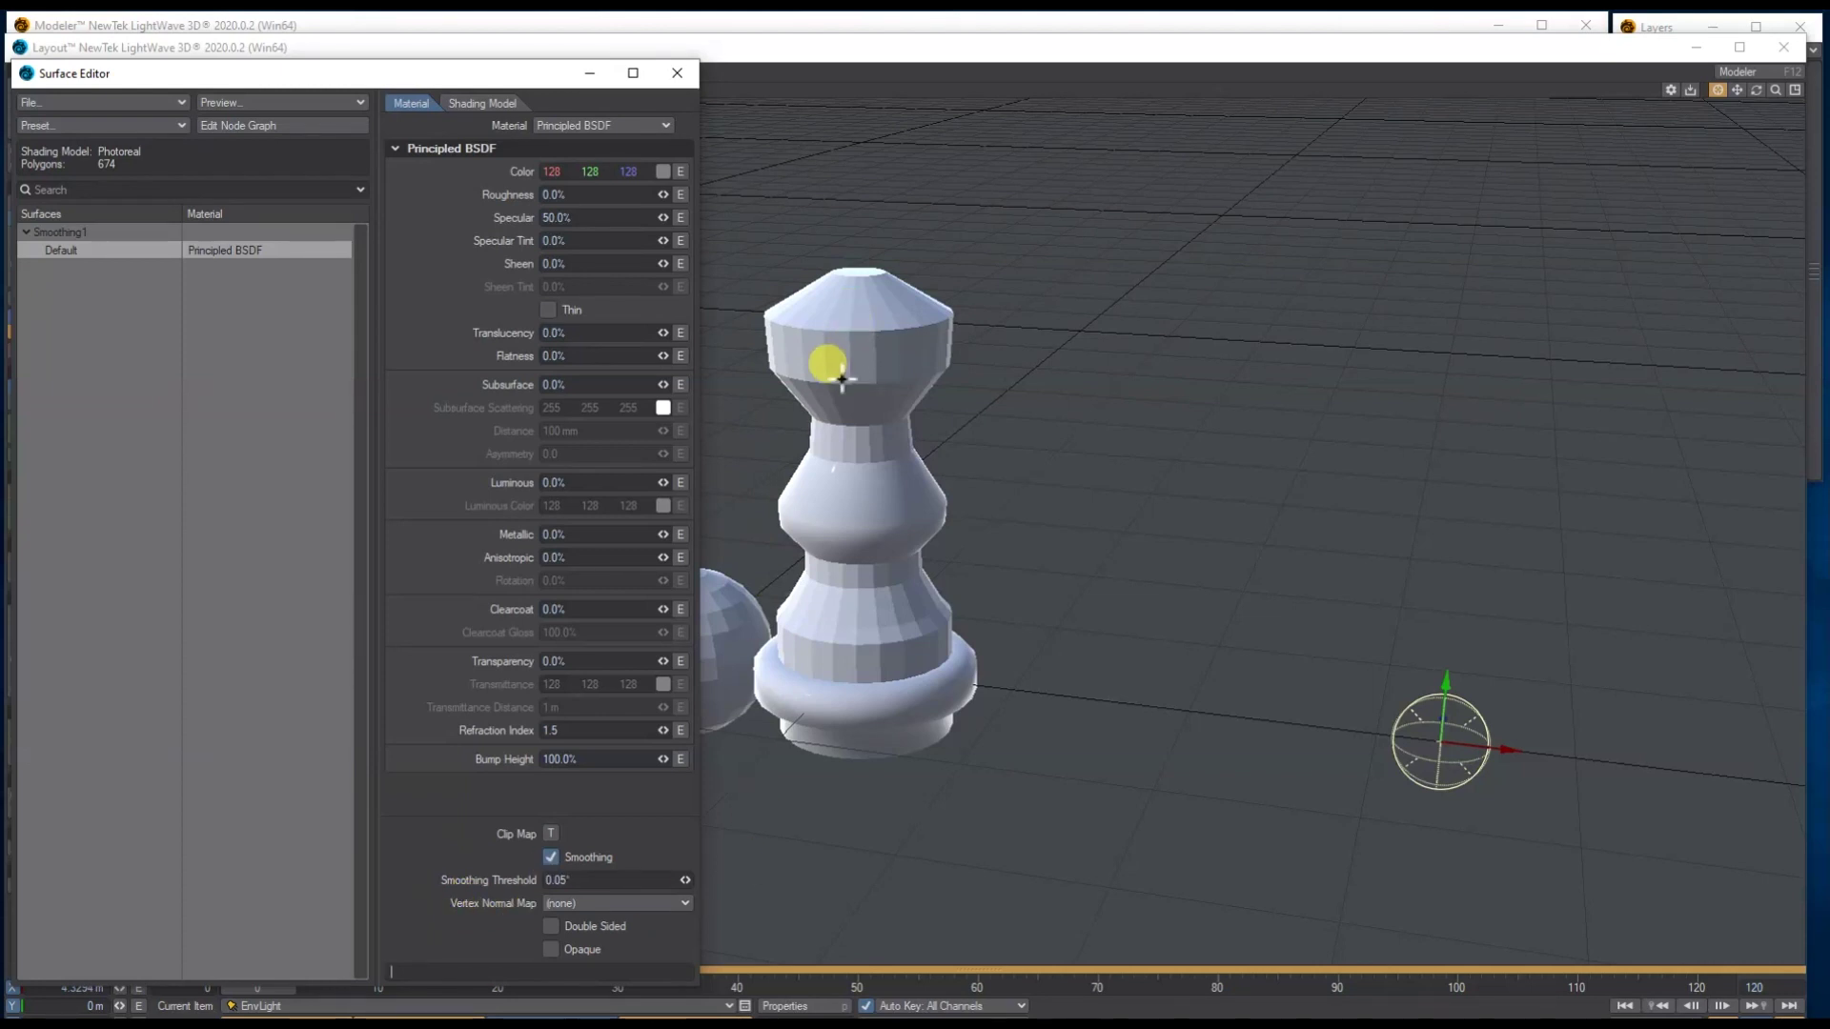
pyautogui.moveTo(449, 69); pyautogui.dragTo(1478, 95)
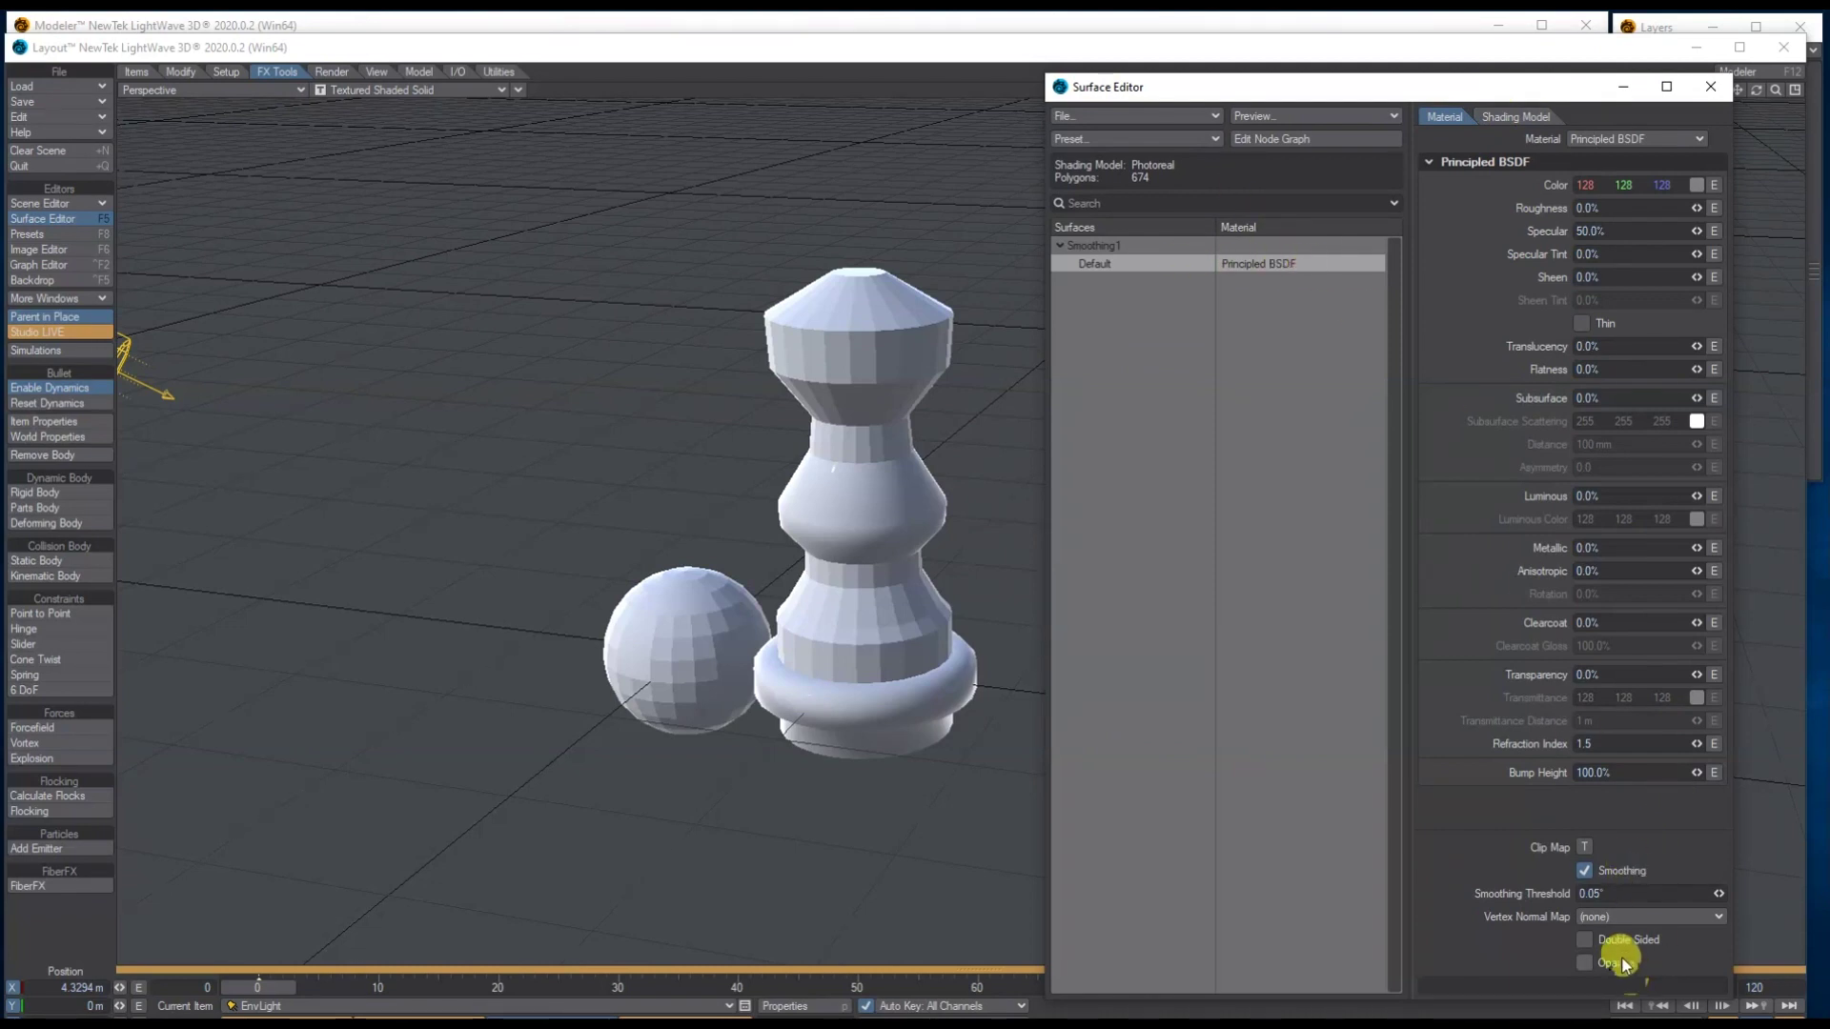
# Step: Turn Smoothing off and back on for the Default surface to compare the shading, keeping the 0.05° threshold
pyautogui.click(1590, 893)
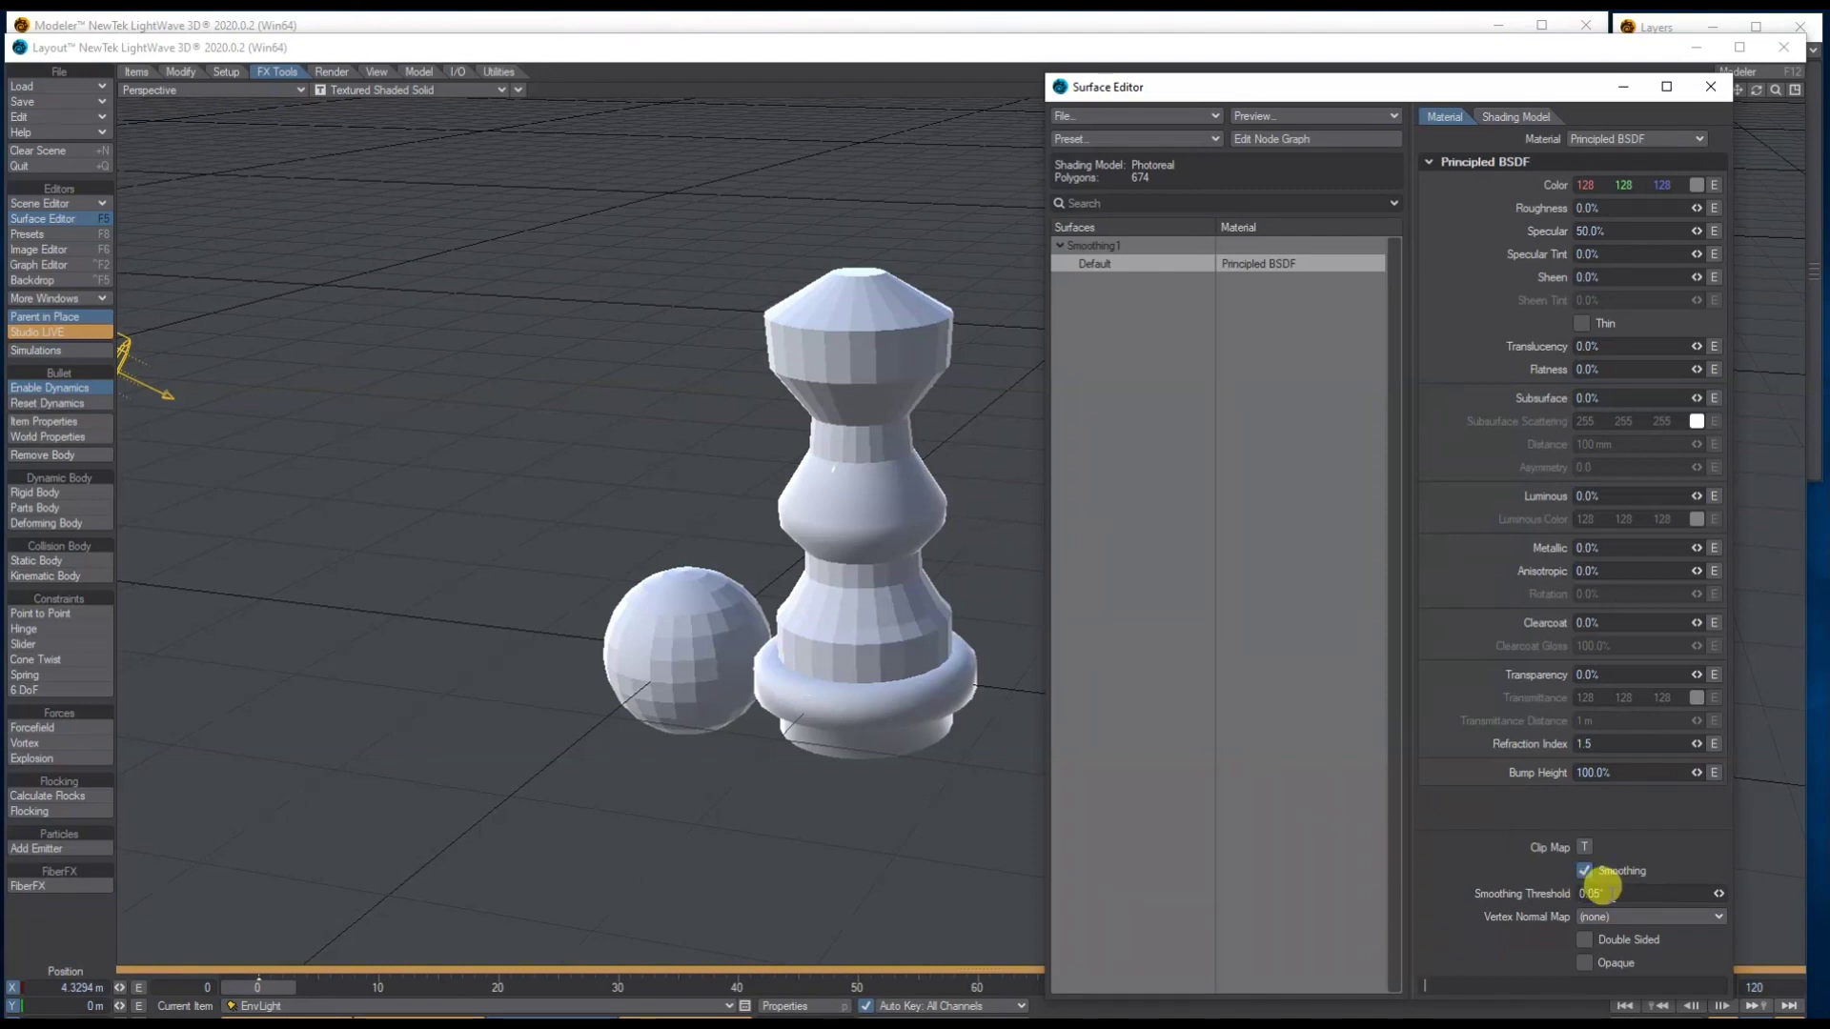
pyautogui.press('Return')
pyautogui.click(1583, 871)
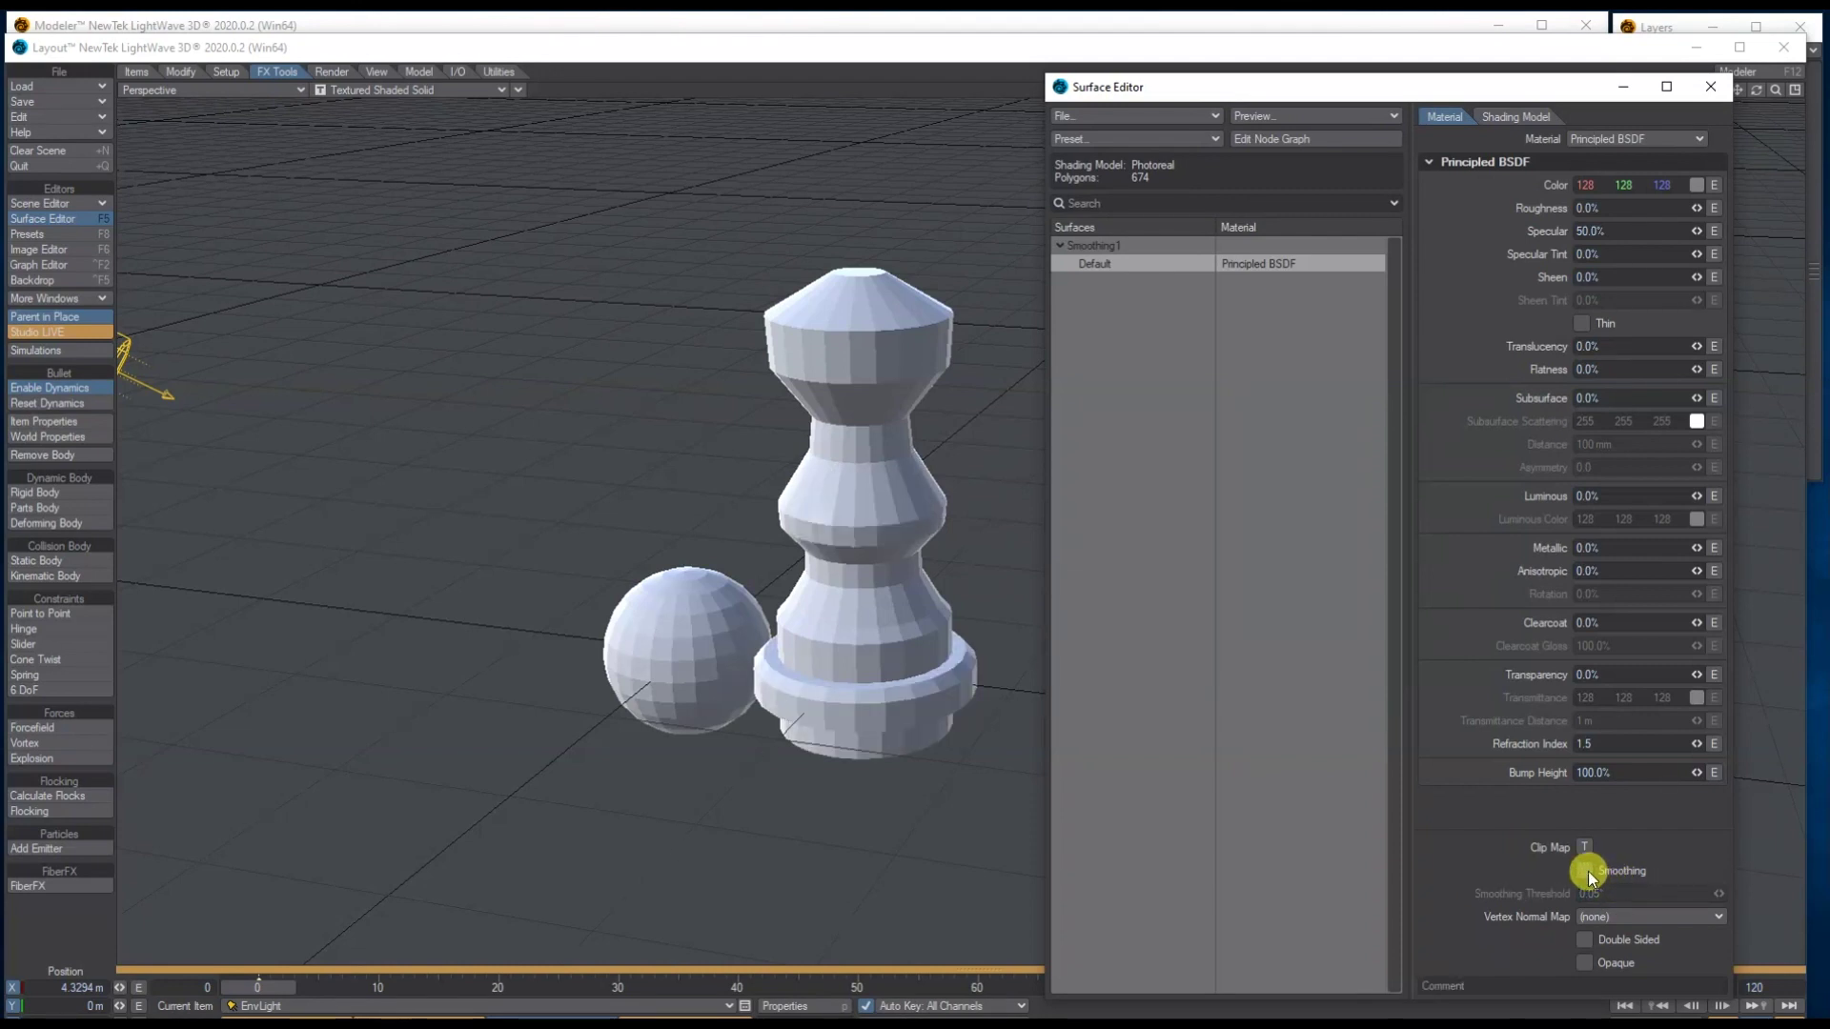
pyautogui.click(1584, 871)
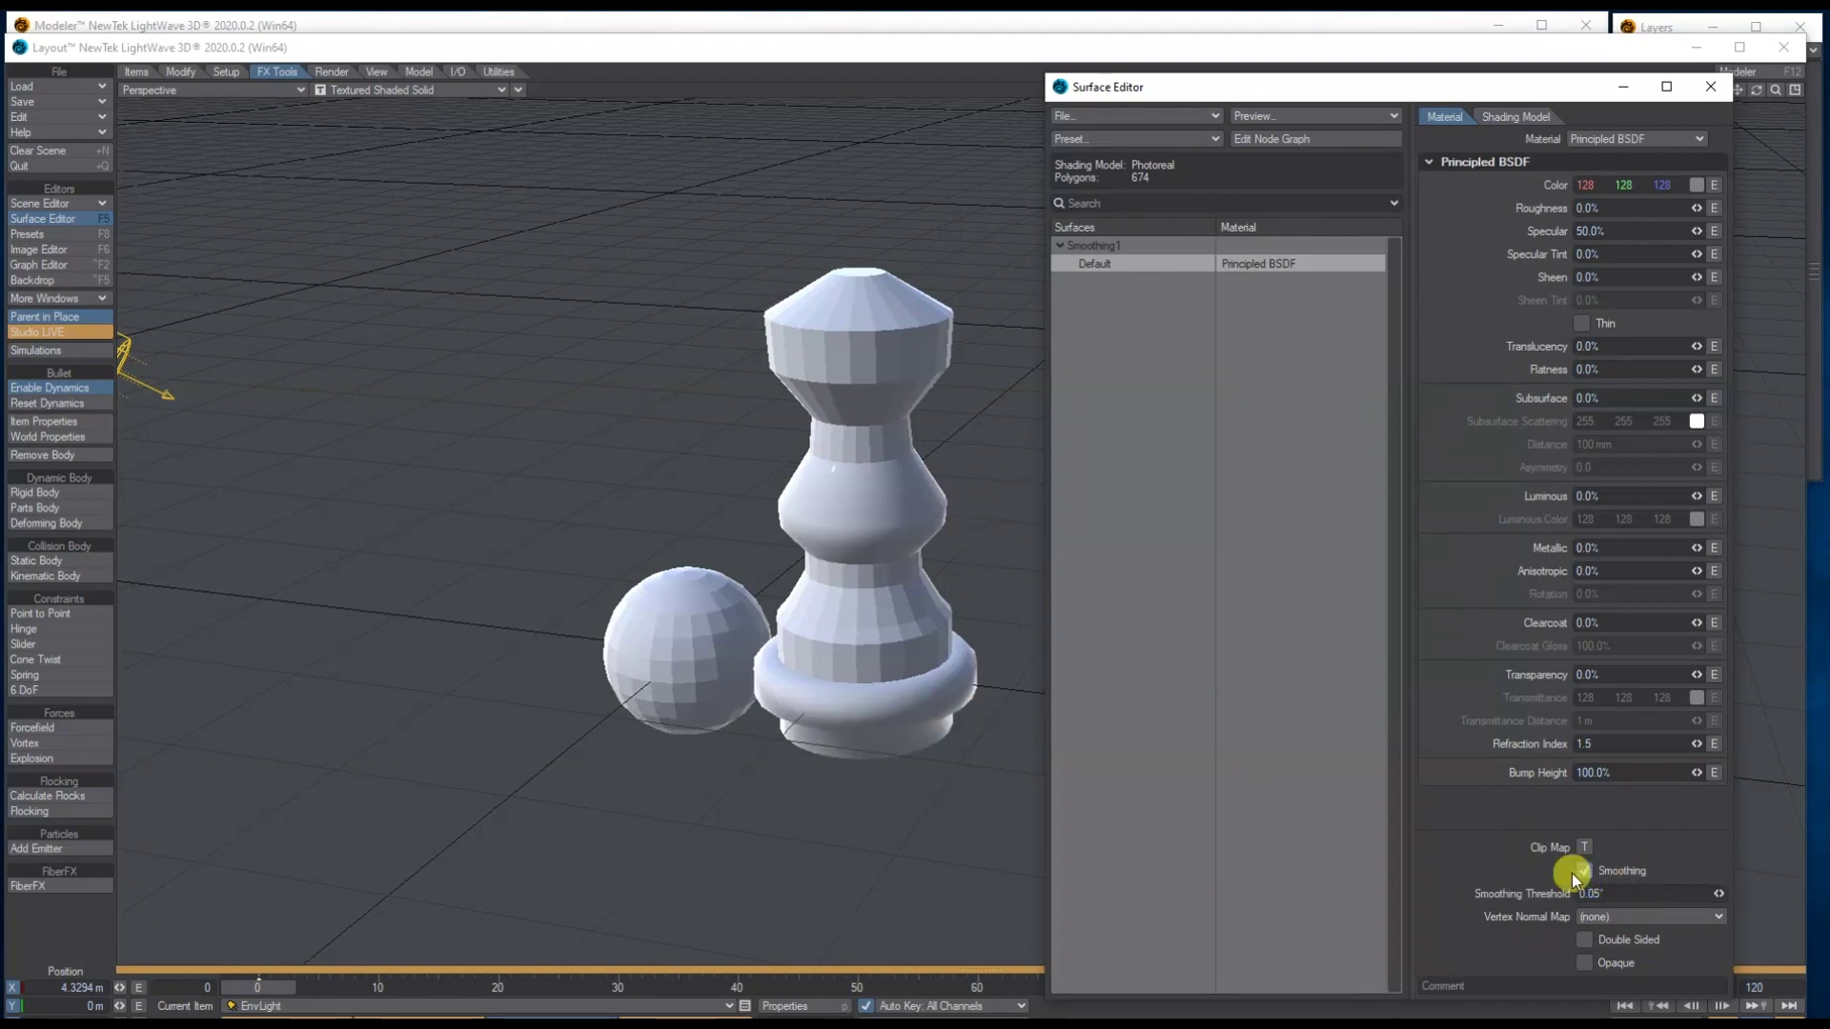
# Step: Set the perspective view's display mode to VPR
pyautogui.click(394, 93)
pyautogui.click(360, 140)
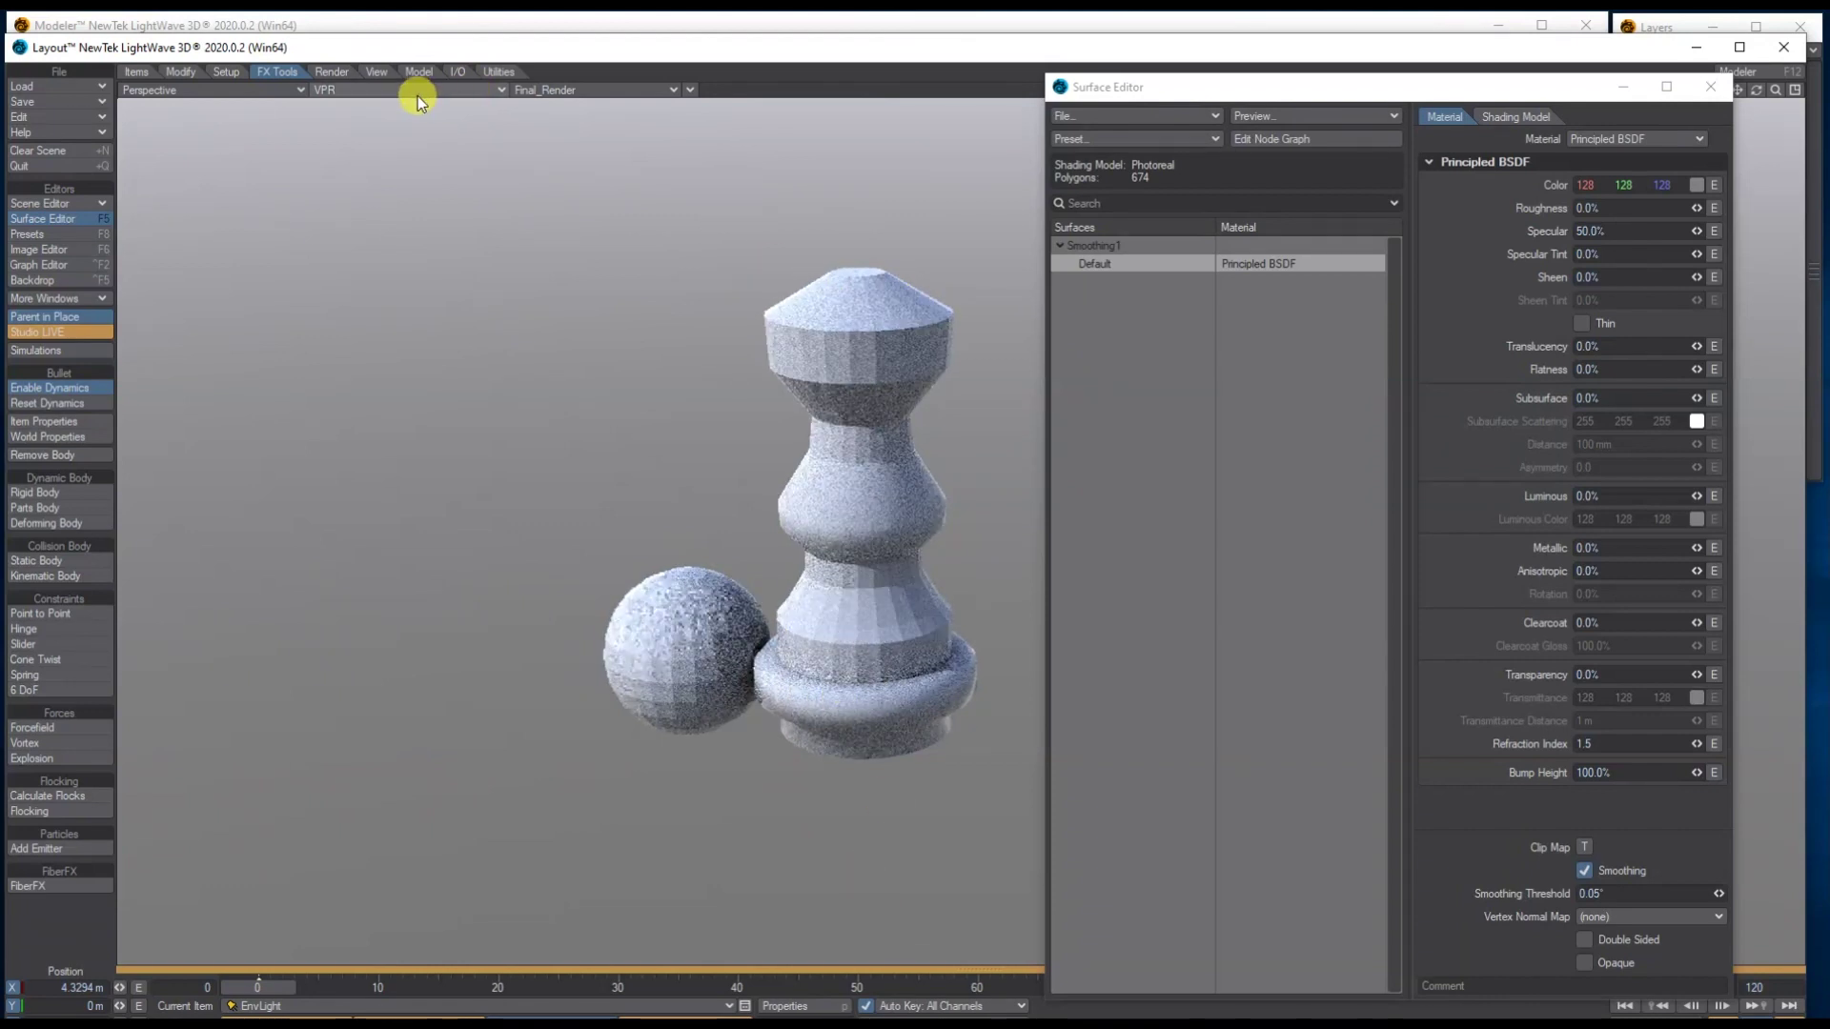
# Step: Set the perspective view's display mode to Textured Shaded Solid Wireframe and close the Surface Editor
pyautogui.click(363, 90)
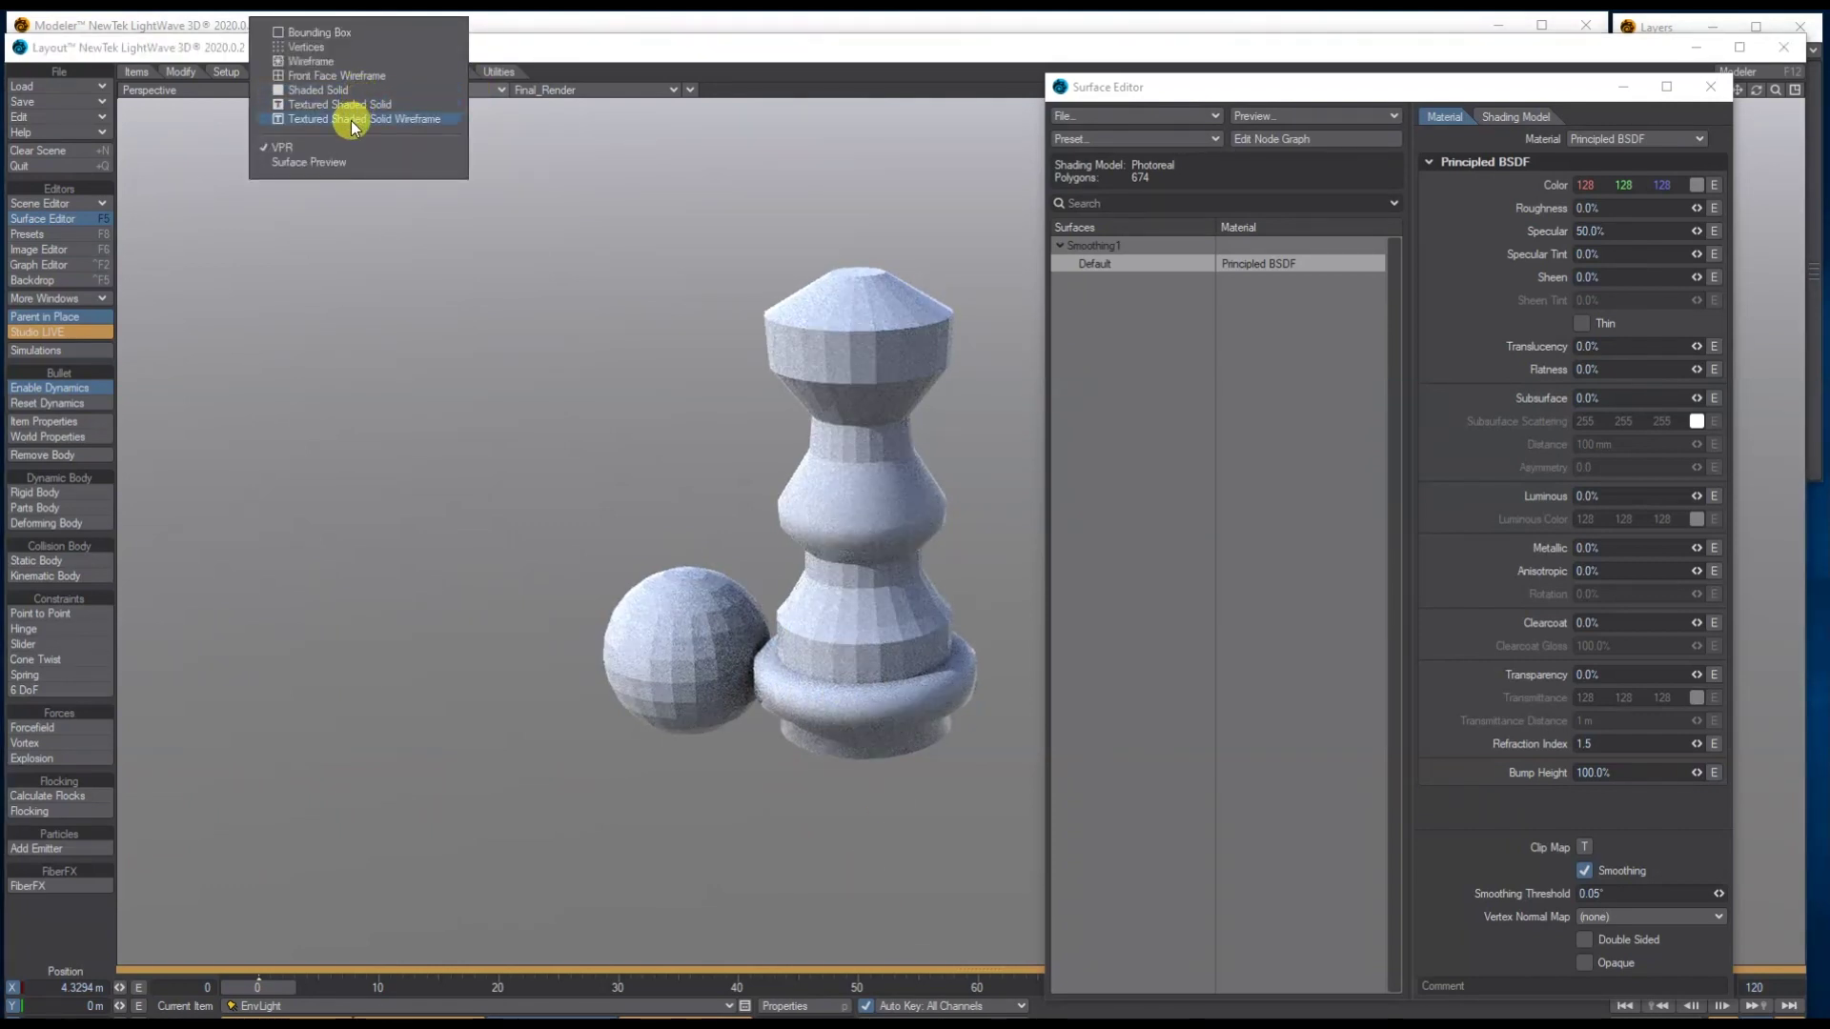
pyautogui.click(356, 119)
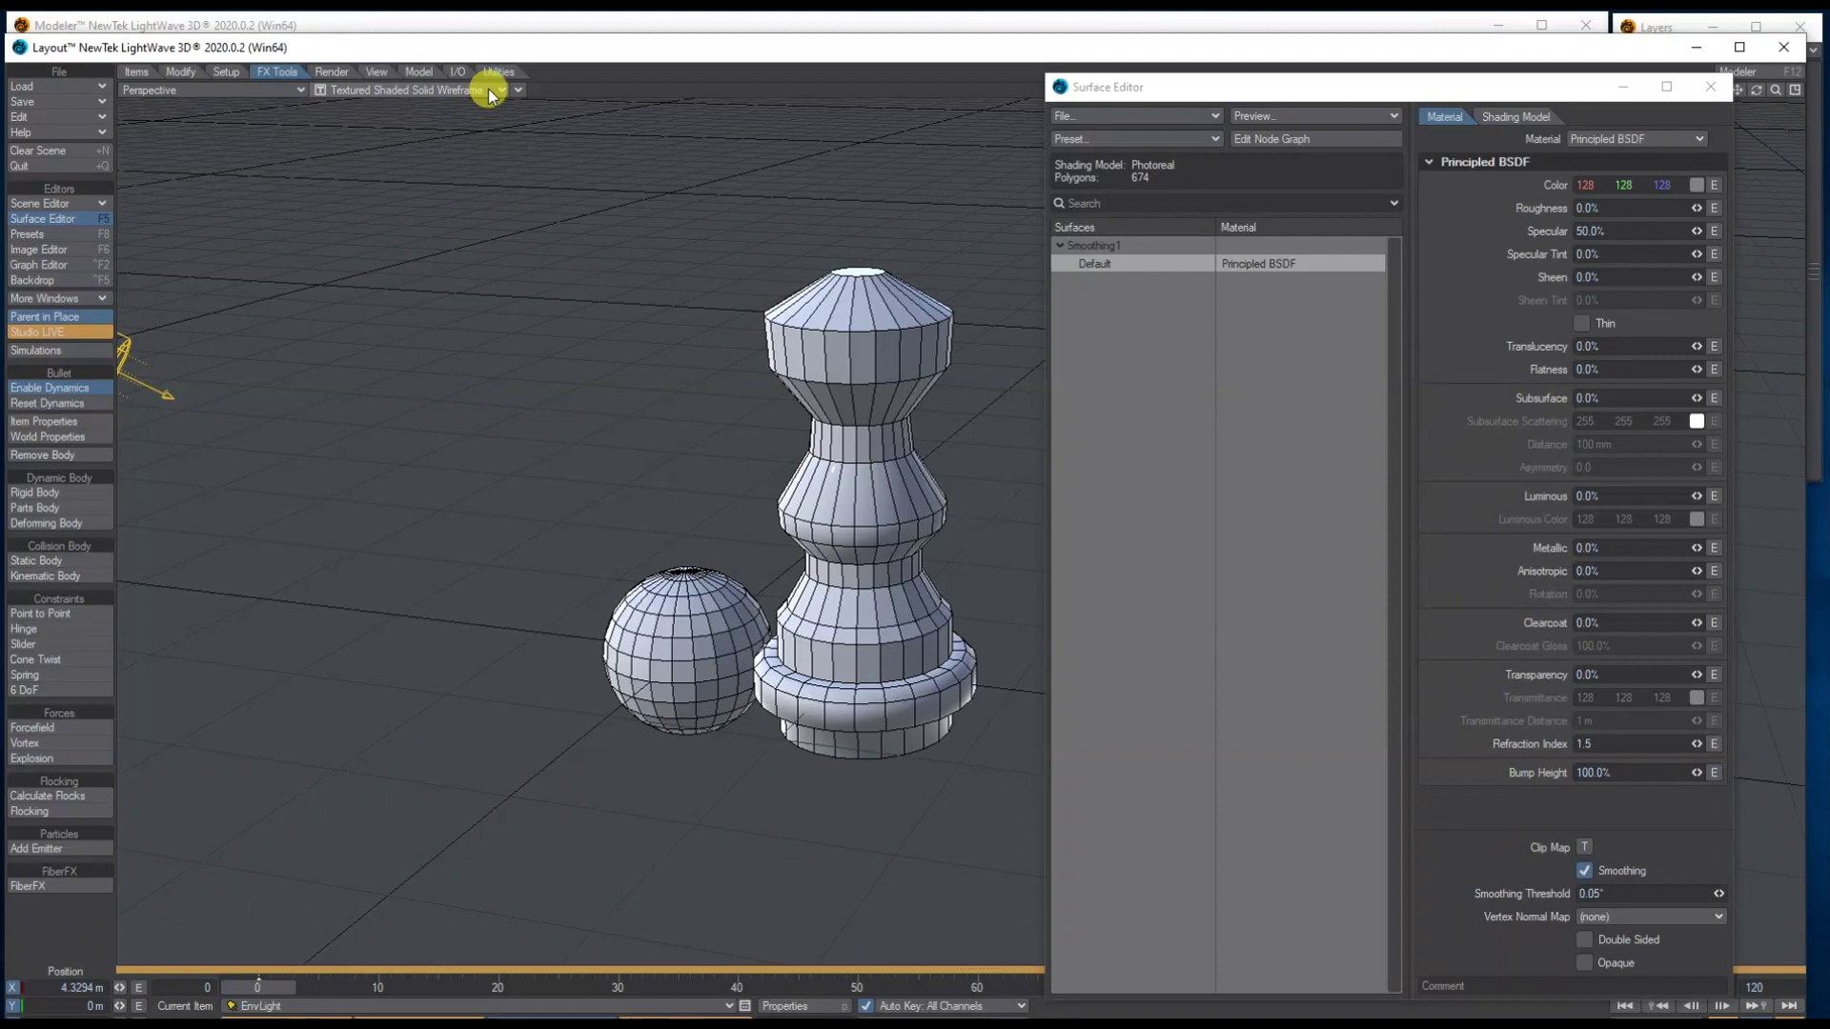
pyautogui.moveTo(1441, 88)
pyautogui.mouseDown()
pyautogui.moveTo(1389, 84)
pyautogui.moveTo(1442, 92)
pyautogui.mouseUp()
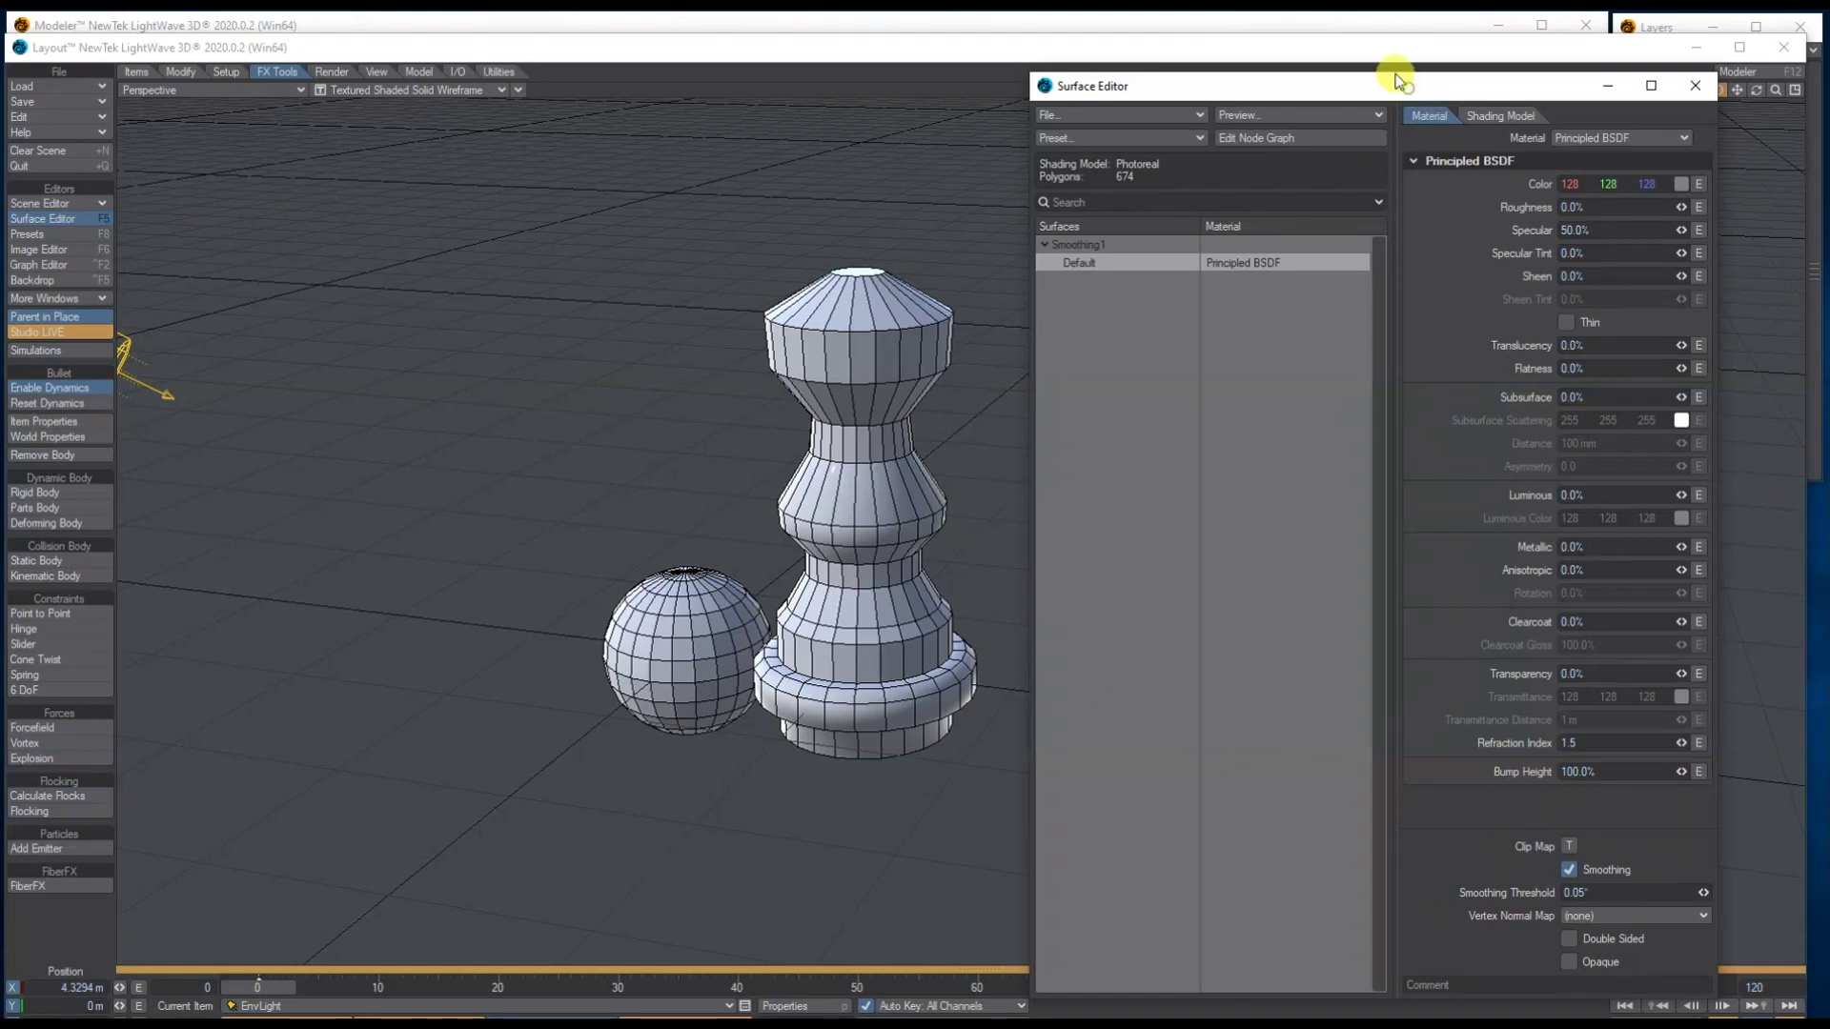
pyautogui.moveTo(1397, 79); pyautogui.dragTo(1393, 72)
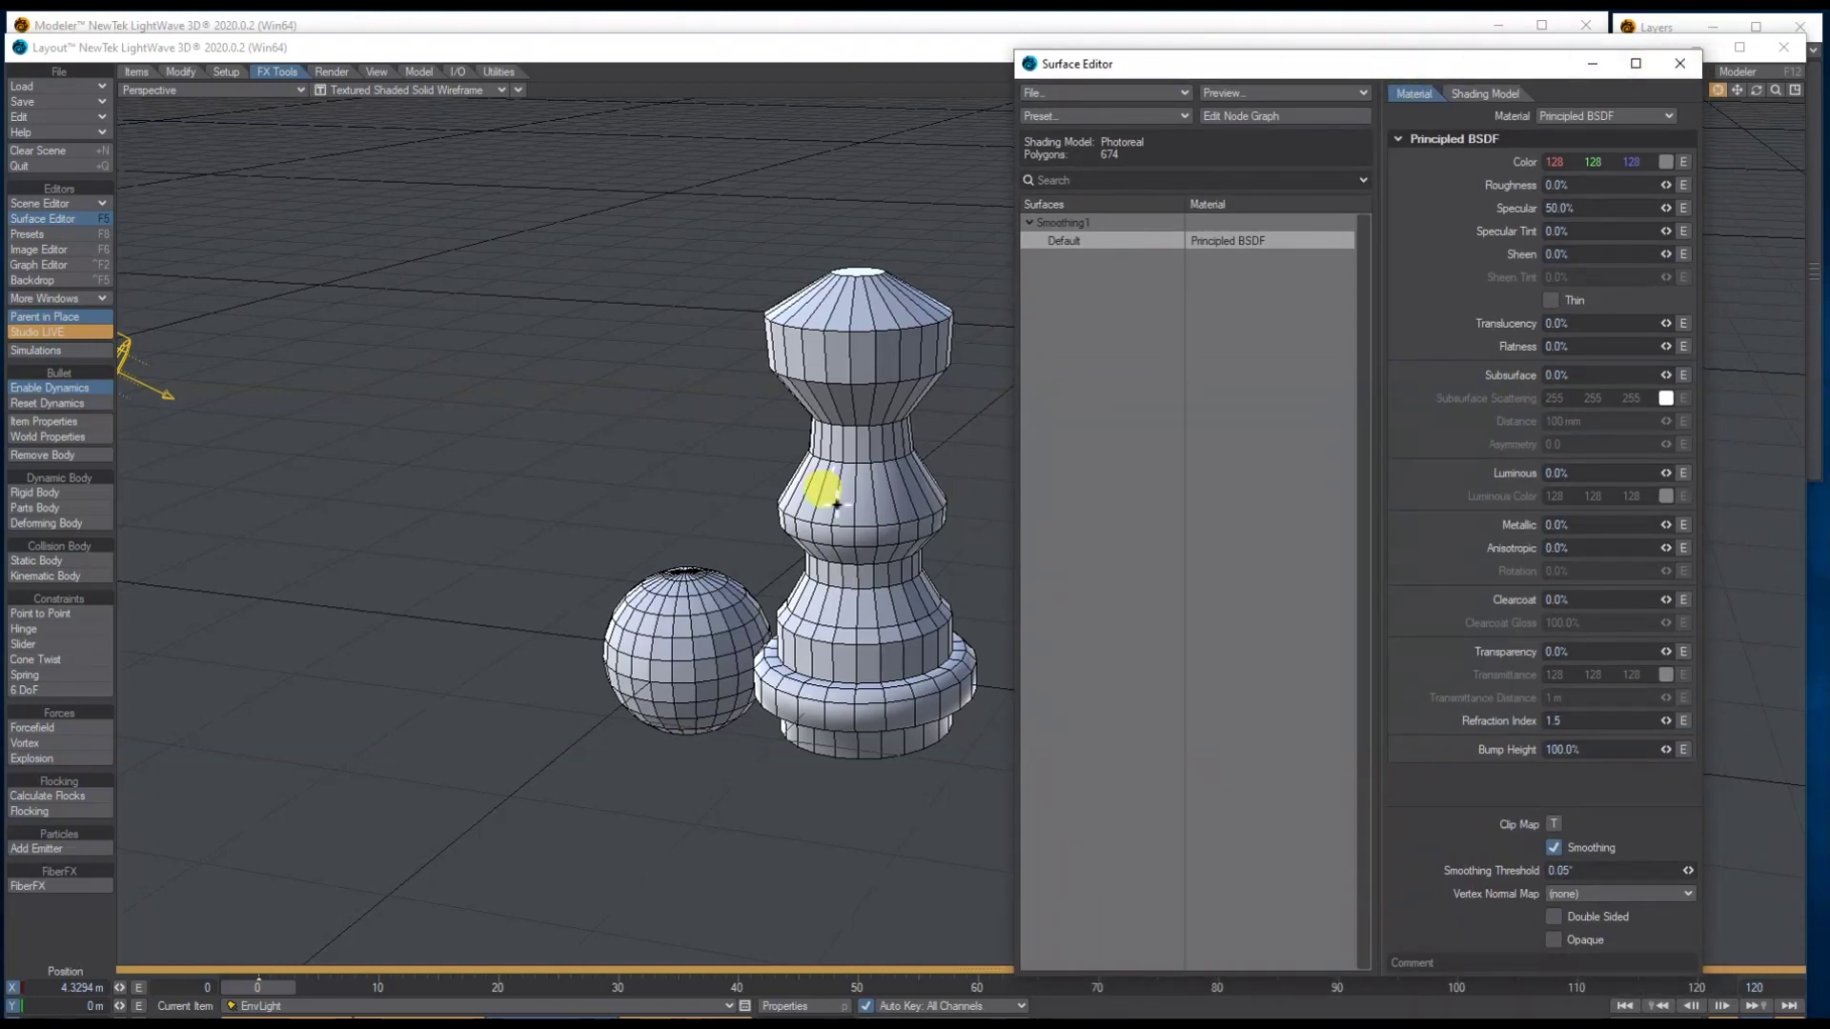
pyautogui.moveTo(1106, 63); pyautogui.dragTo(1054, 82)
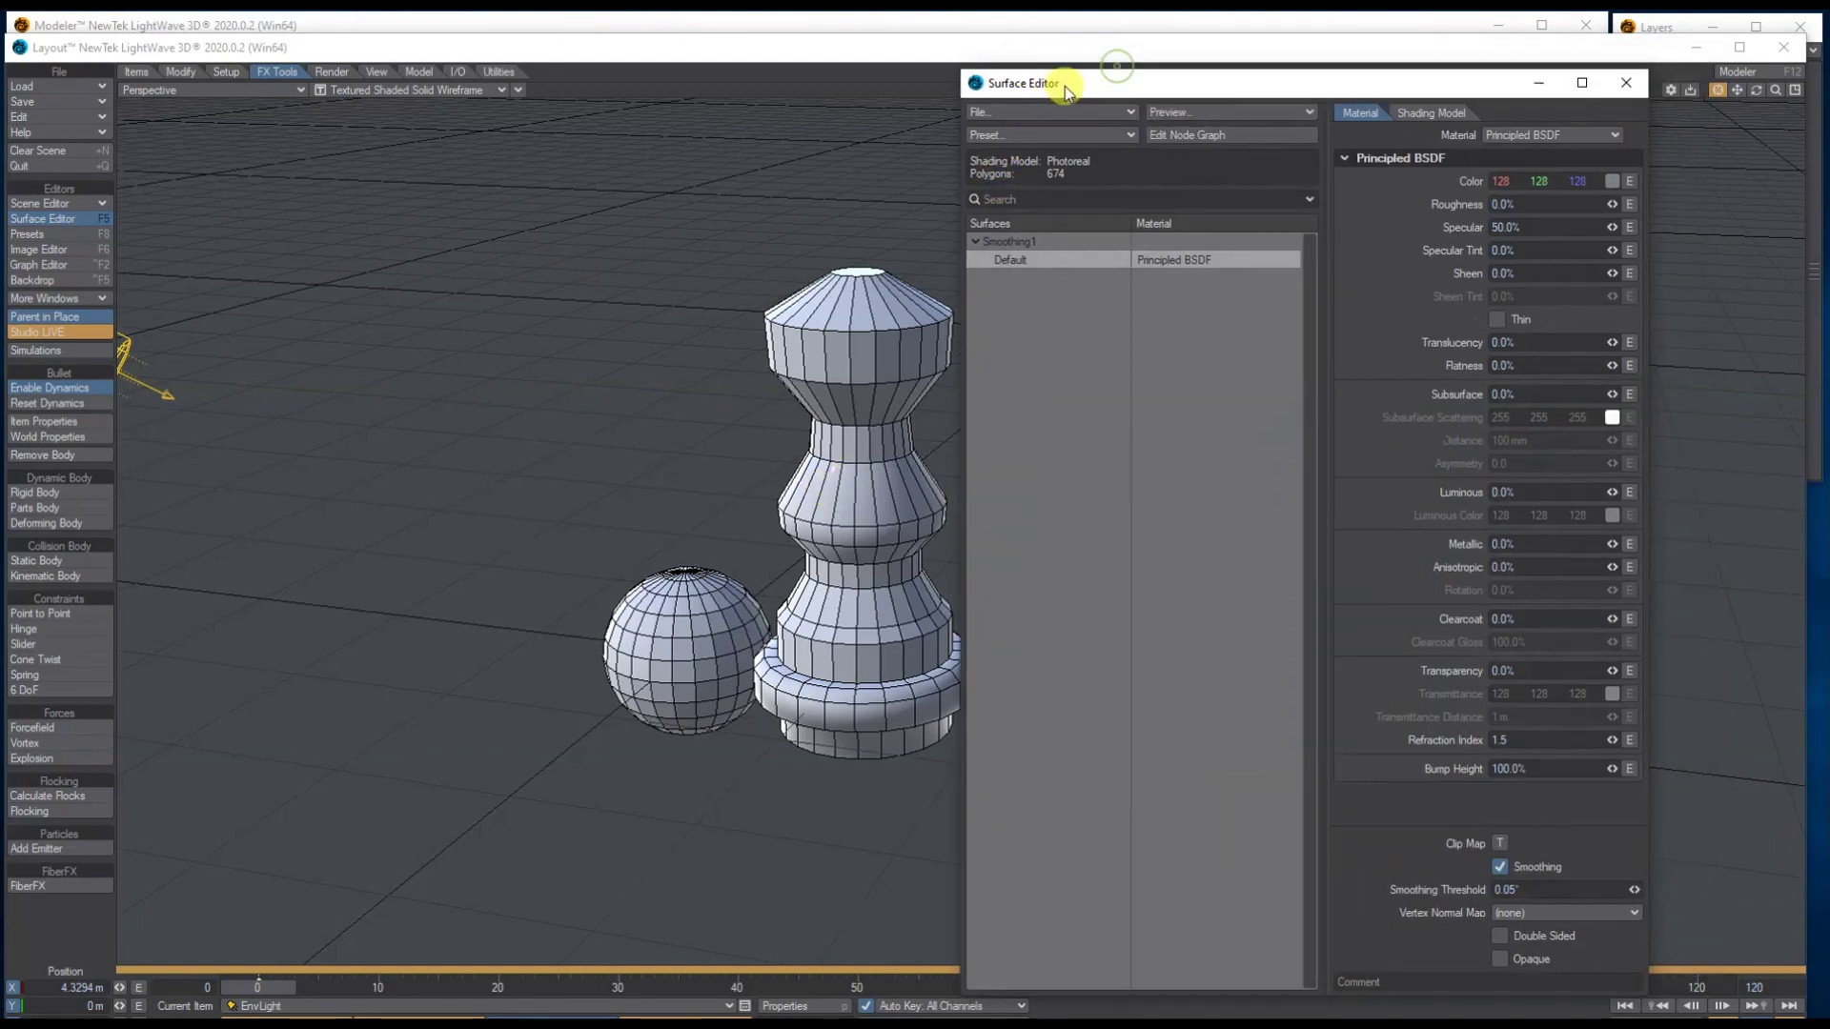
pyautogui.click(1624, 86)
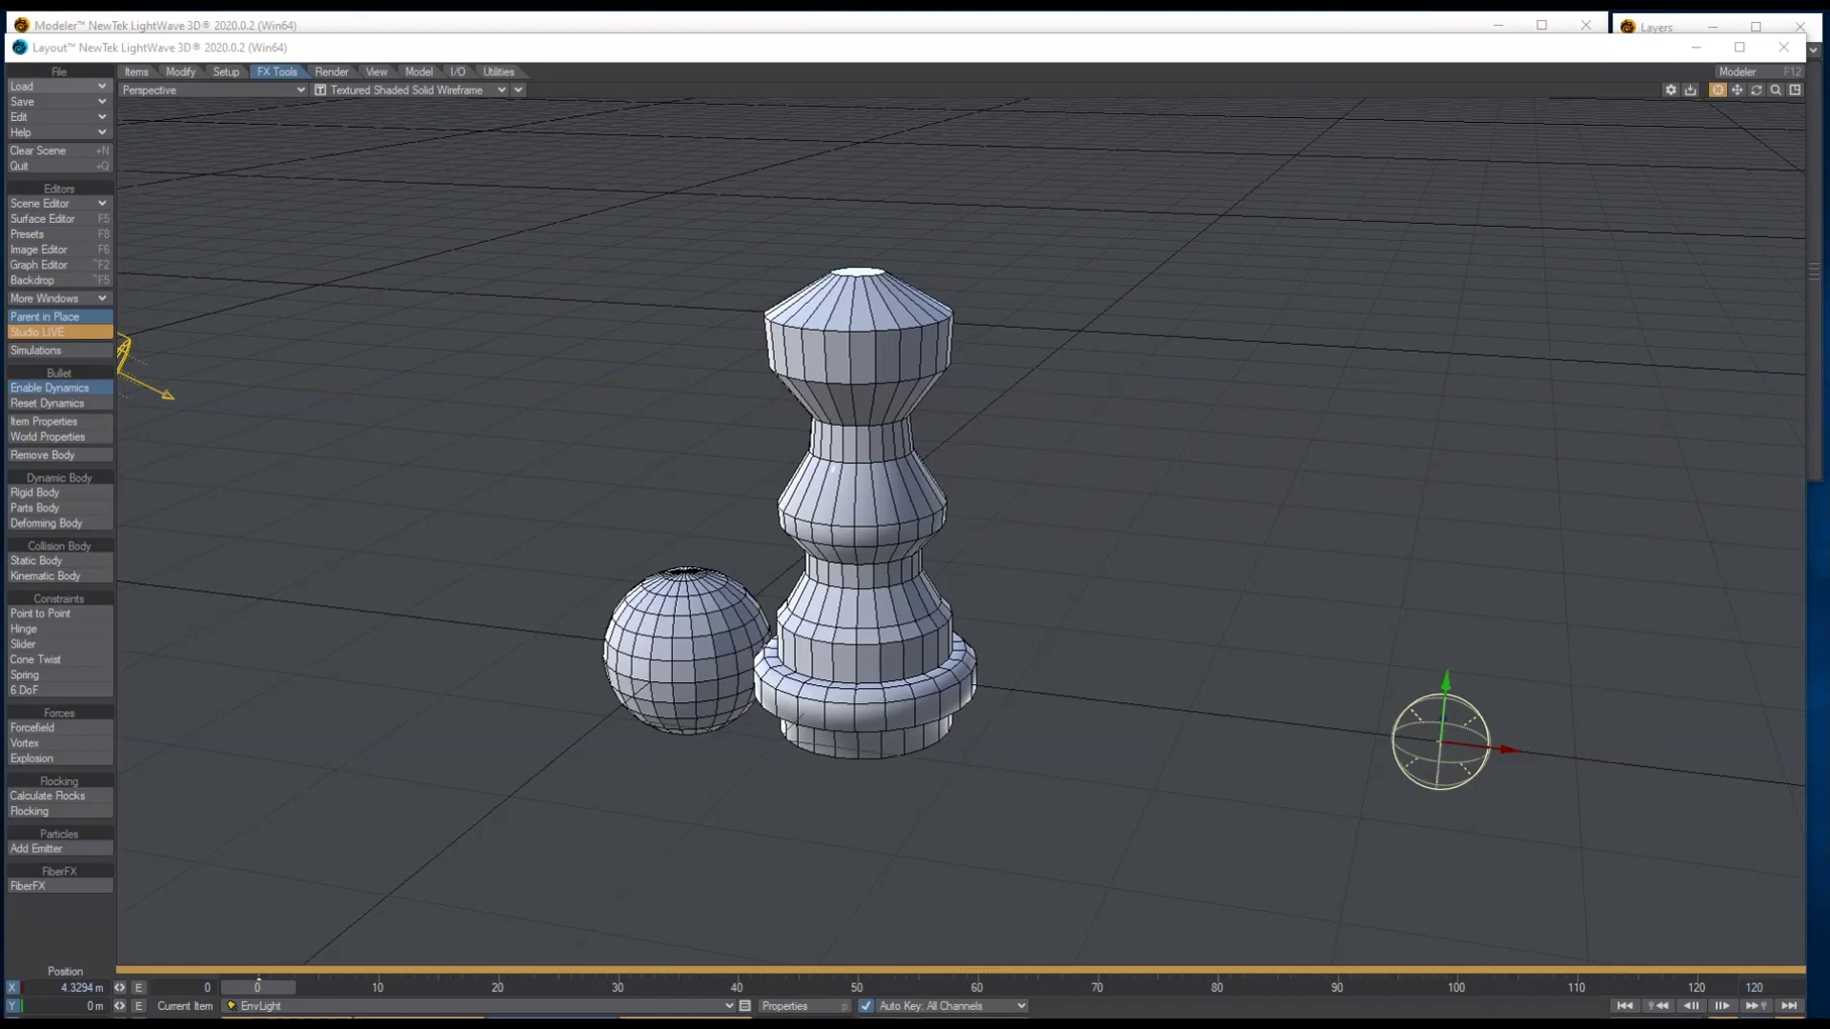
# Step: Load the object Space deck.lwo from the Objects folder of LW-Maya ship on the Desktop
pyautogui.click(52, 86)
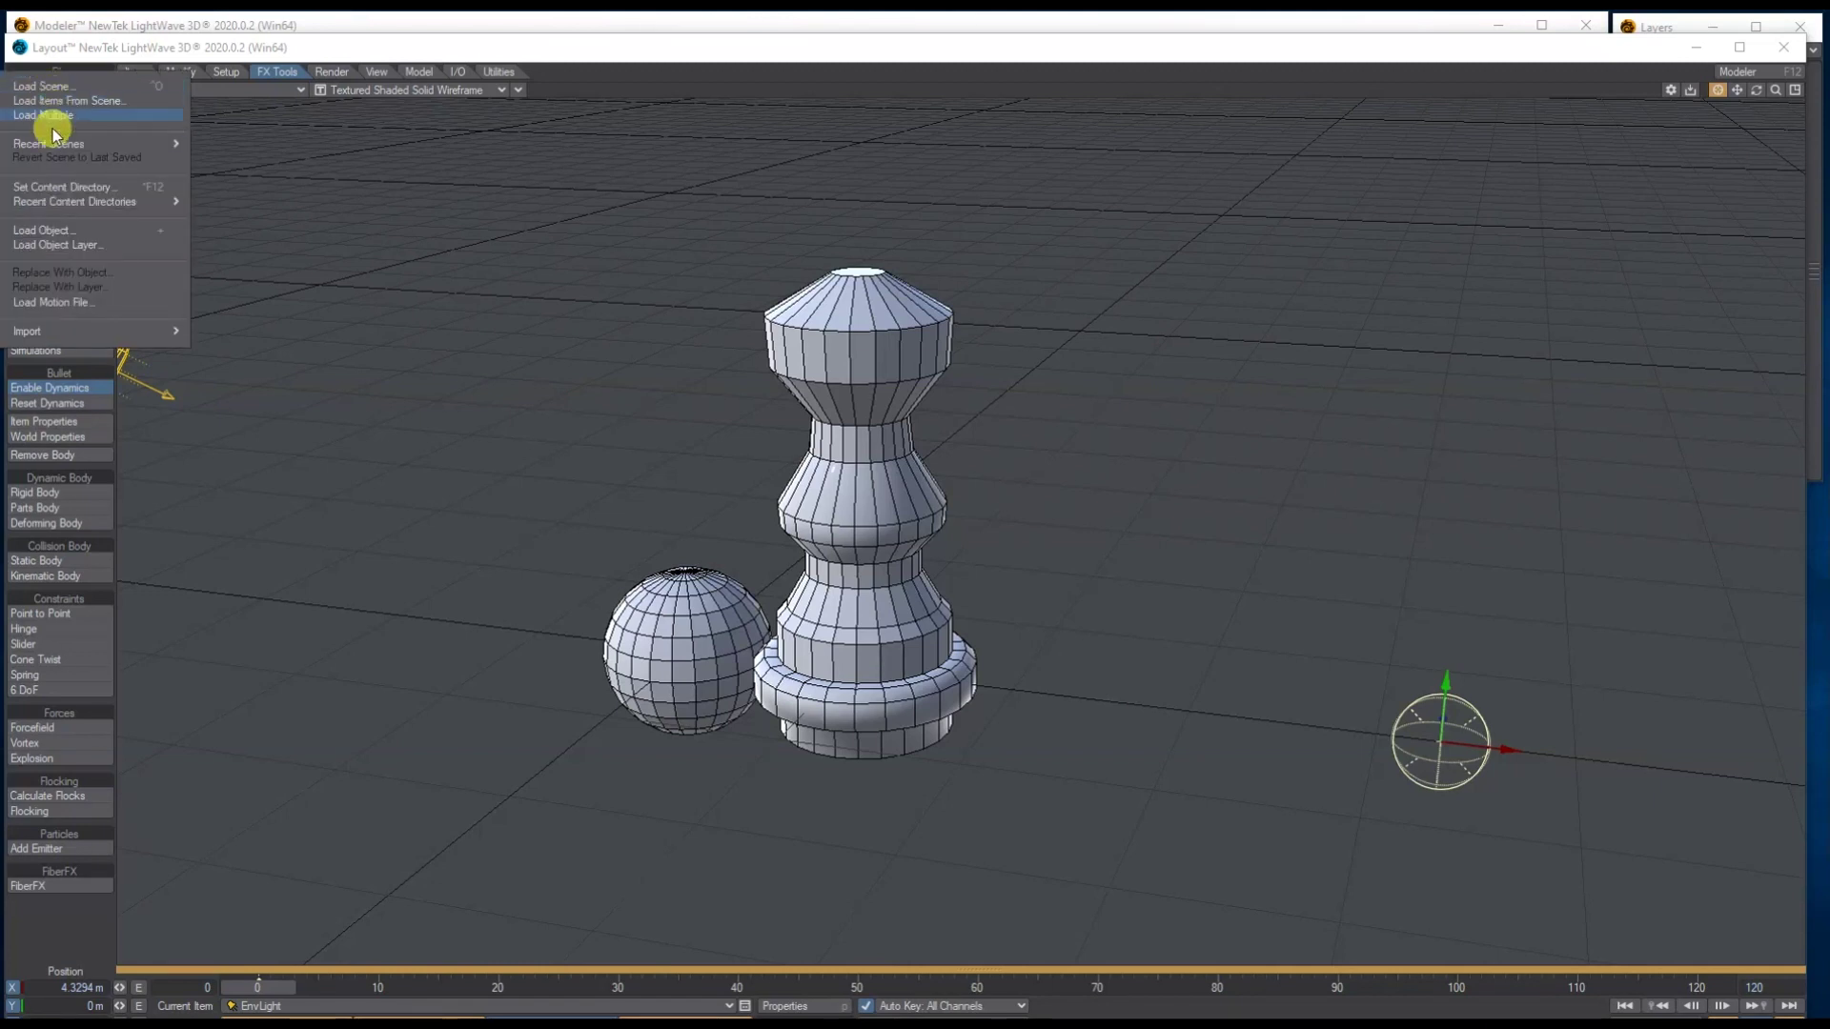
pyautogui.click(52, 230)
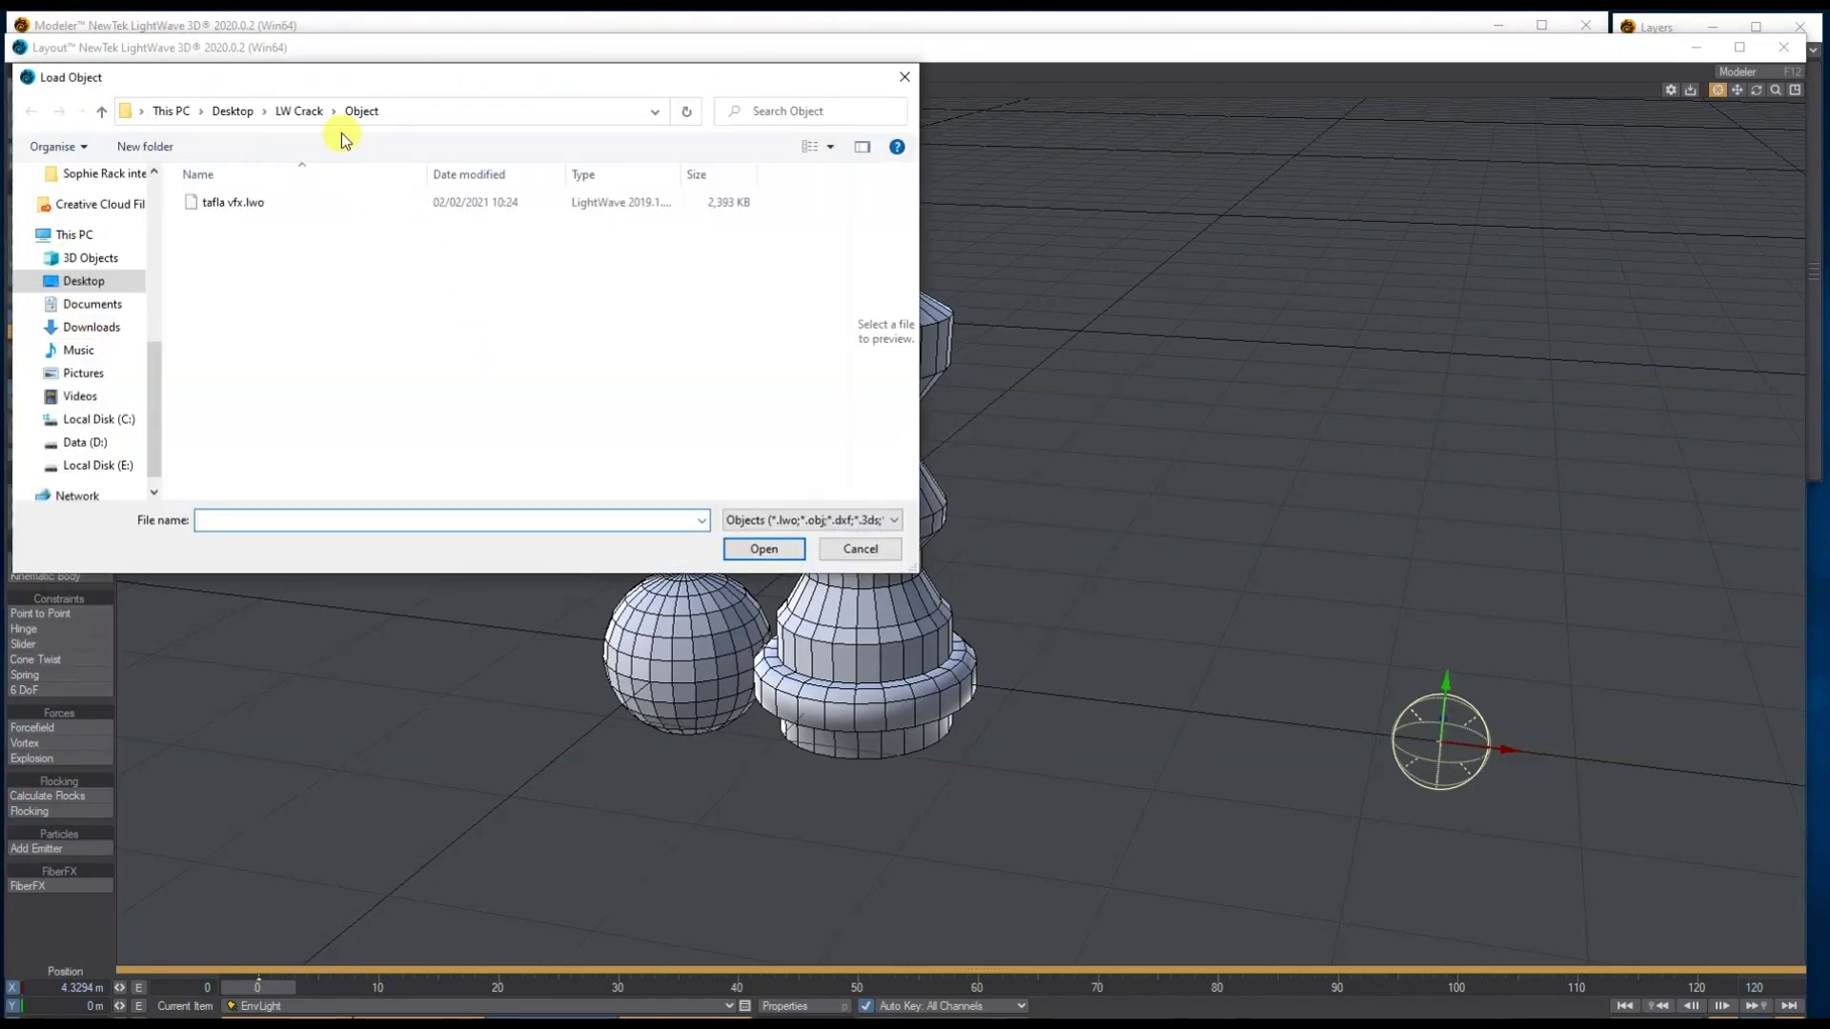
pyautogui.click(232, 112)
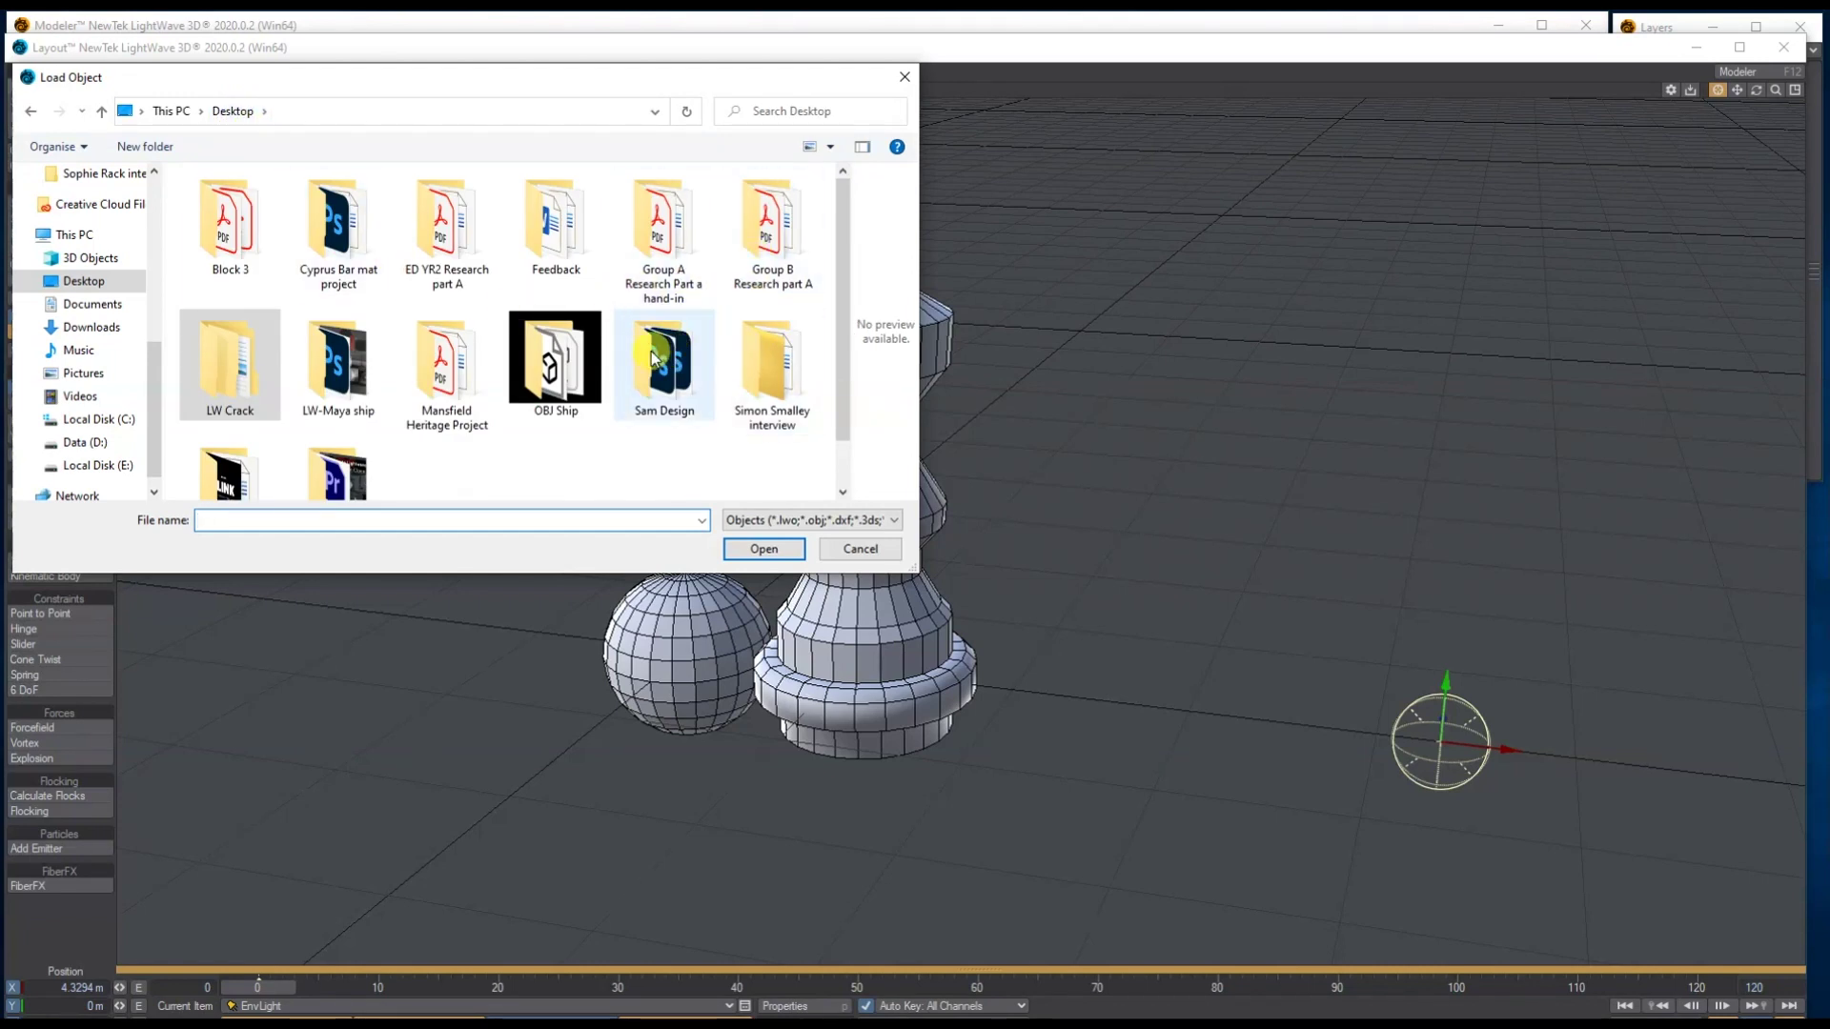
pyautogui.doubleClick(307, 360)
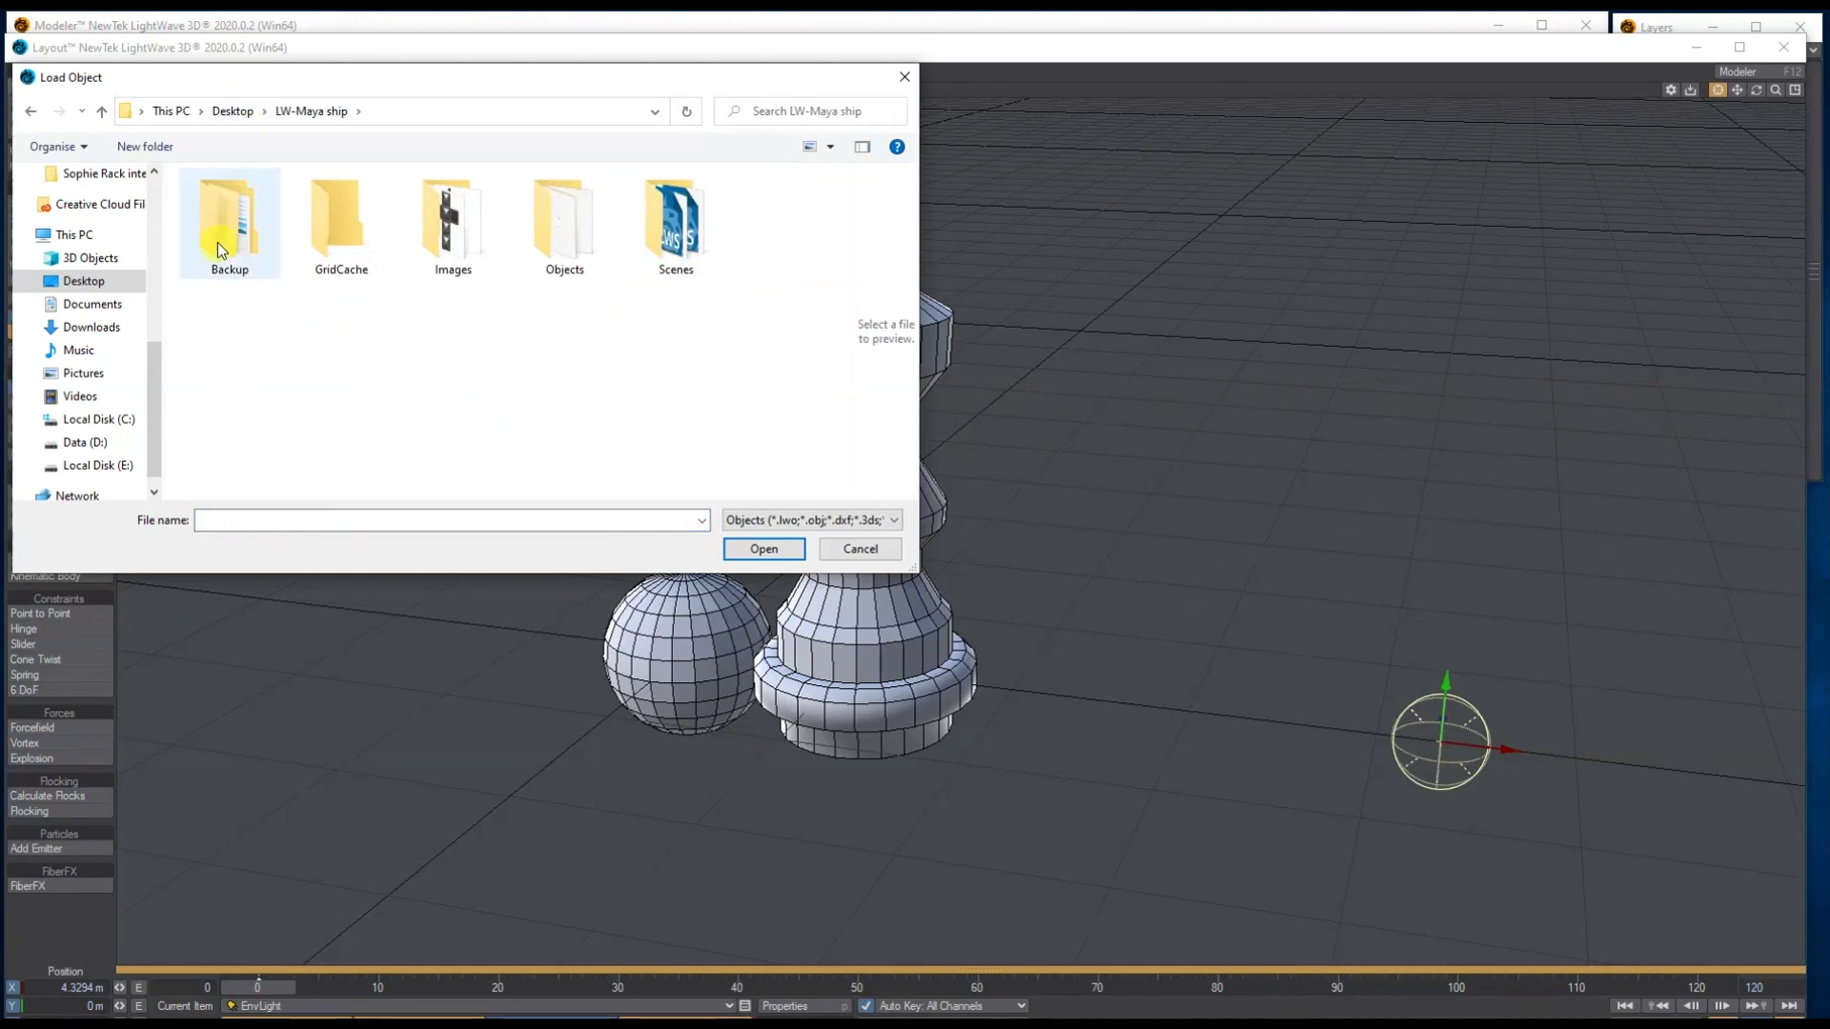
pyautogui.doubleClick(572, 234)
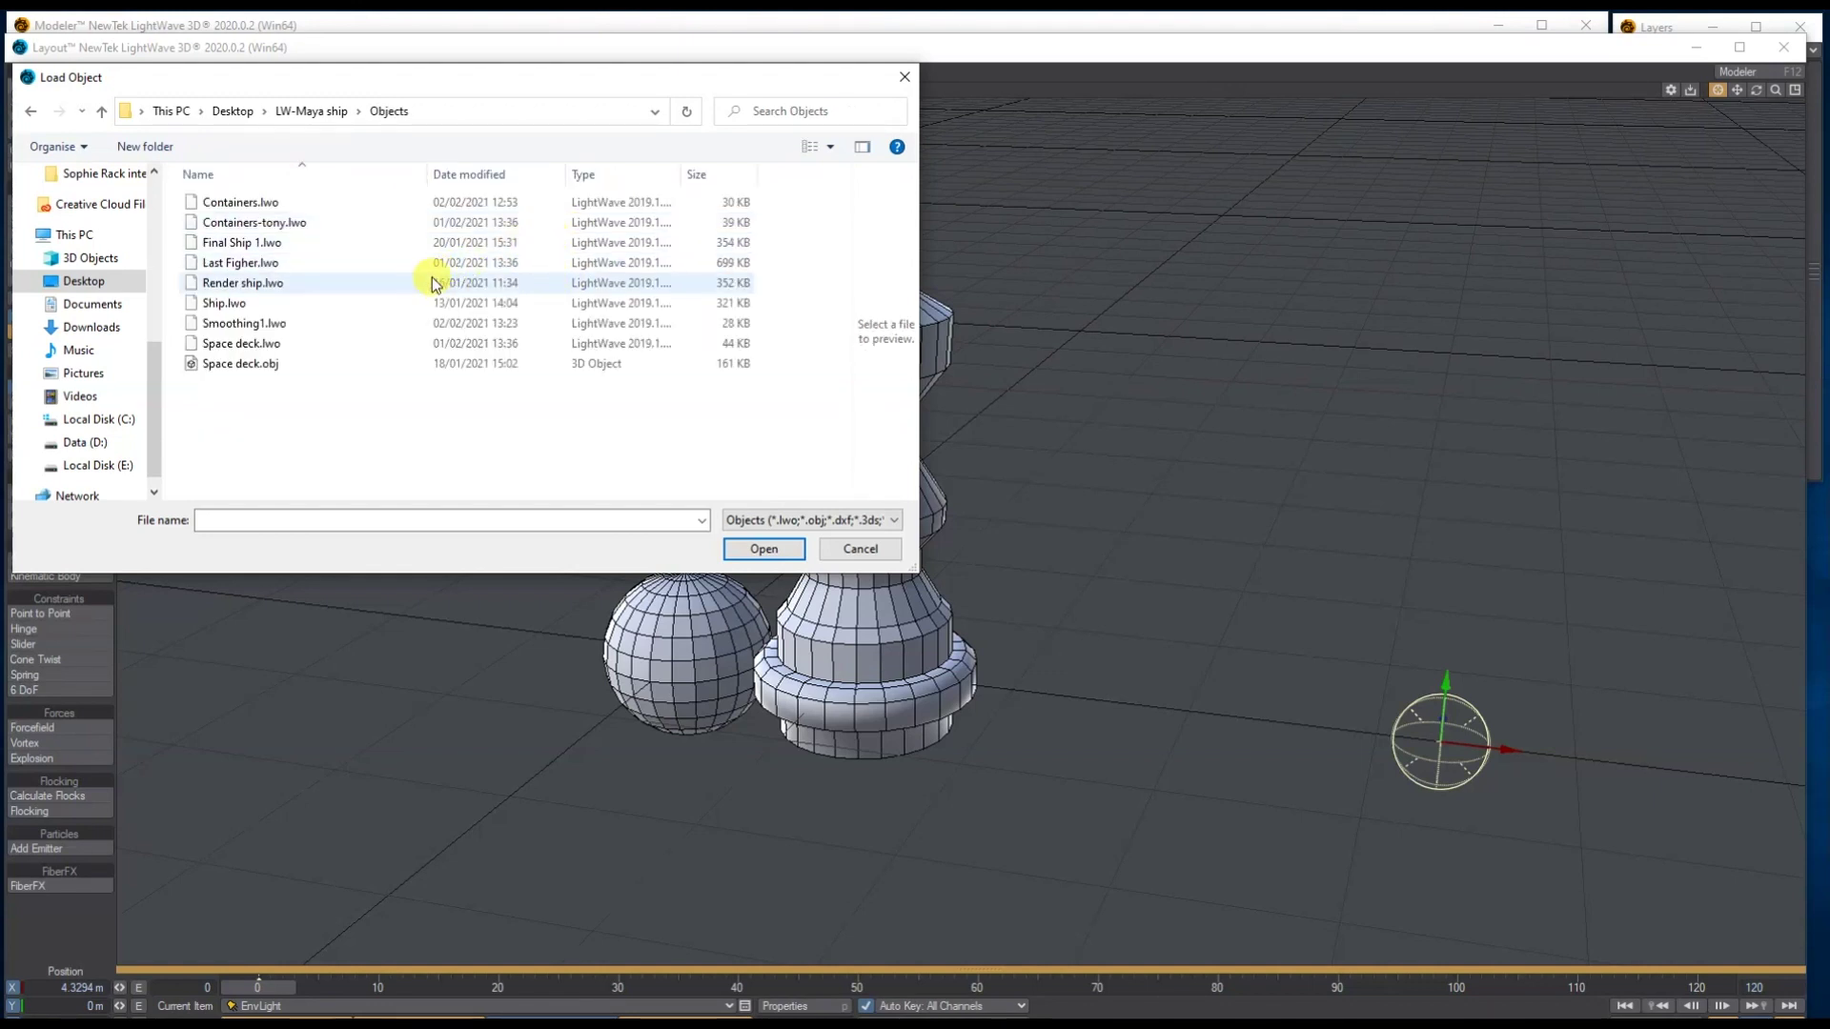
pyautogui.click(277, 344)
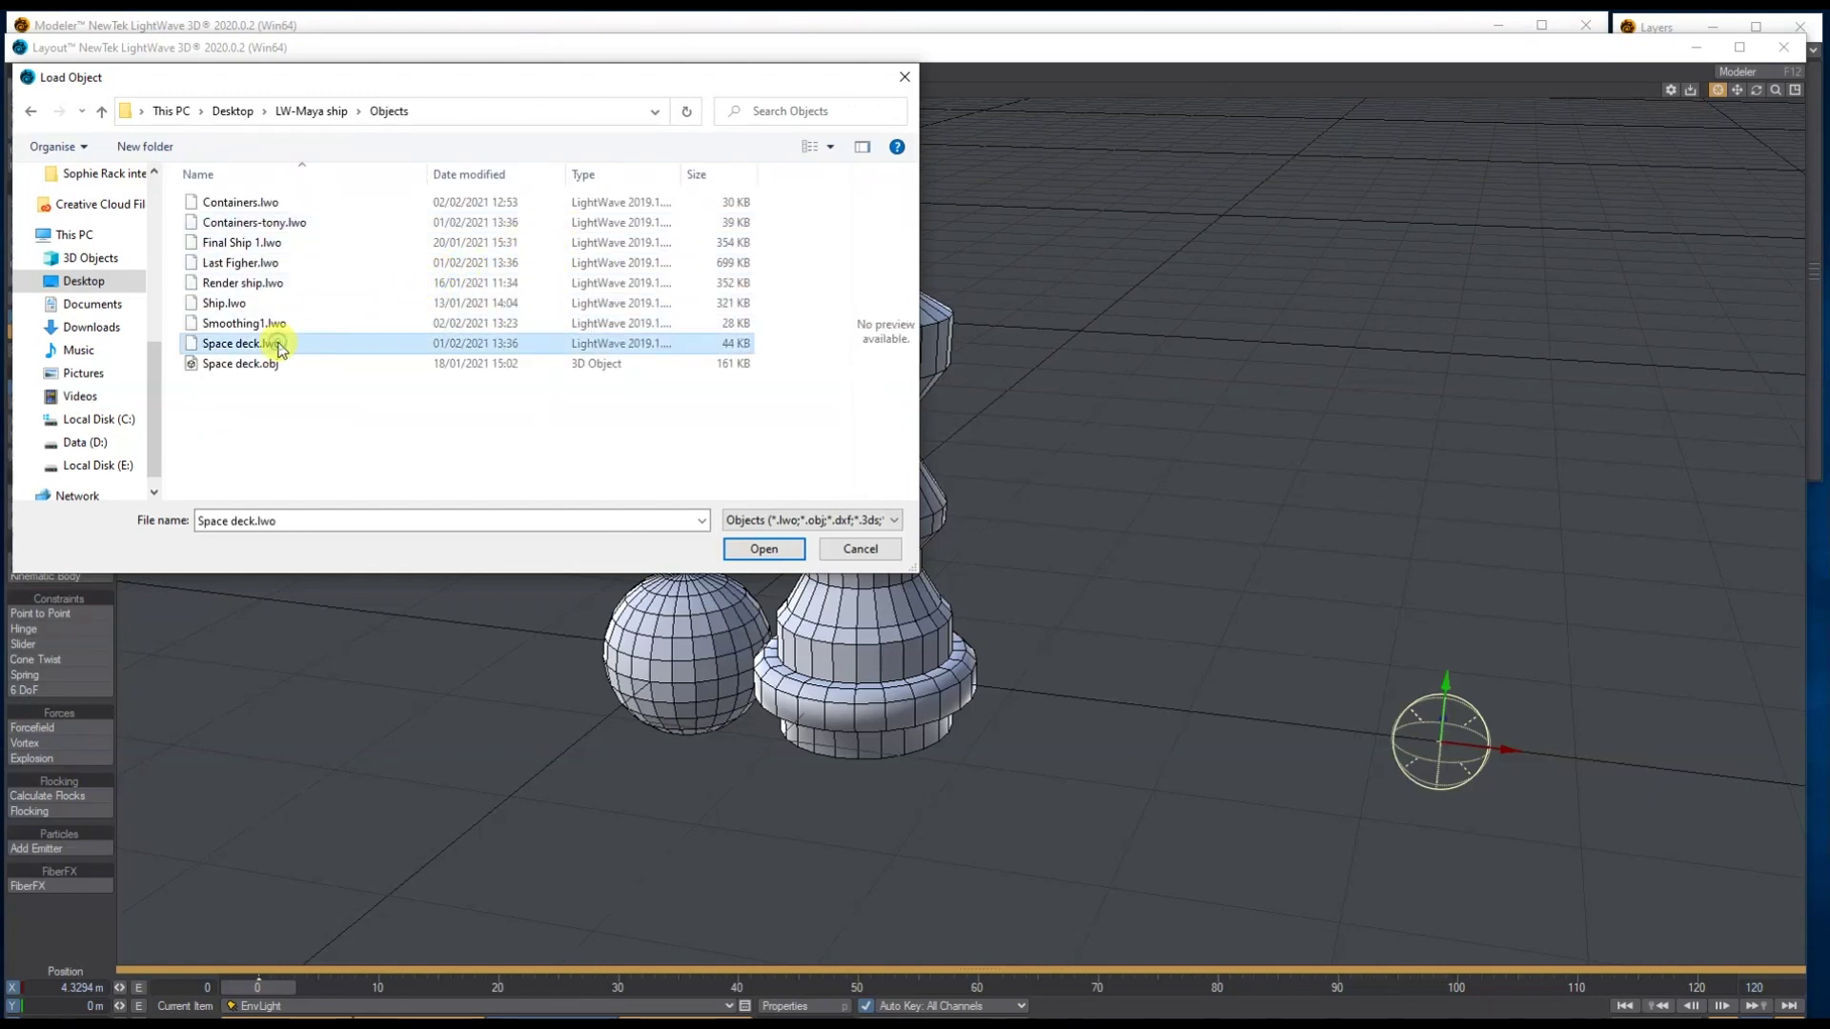
pyautogui.click(765, 549)
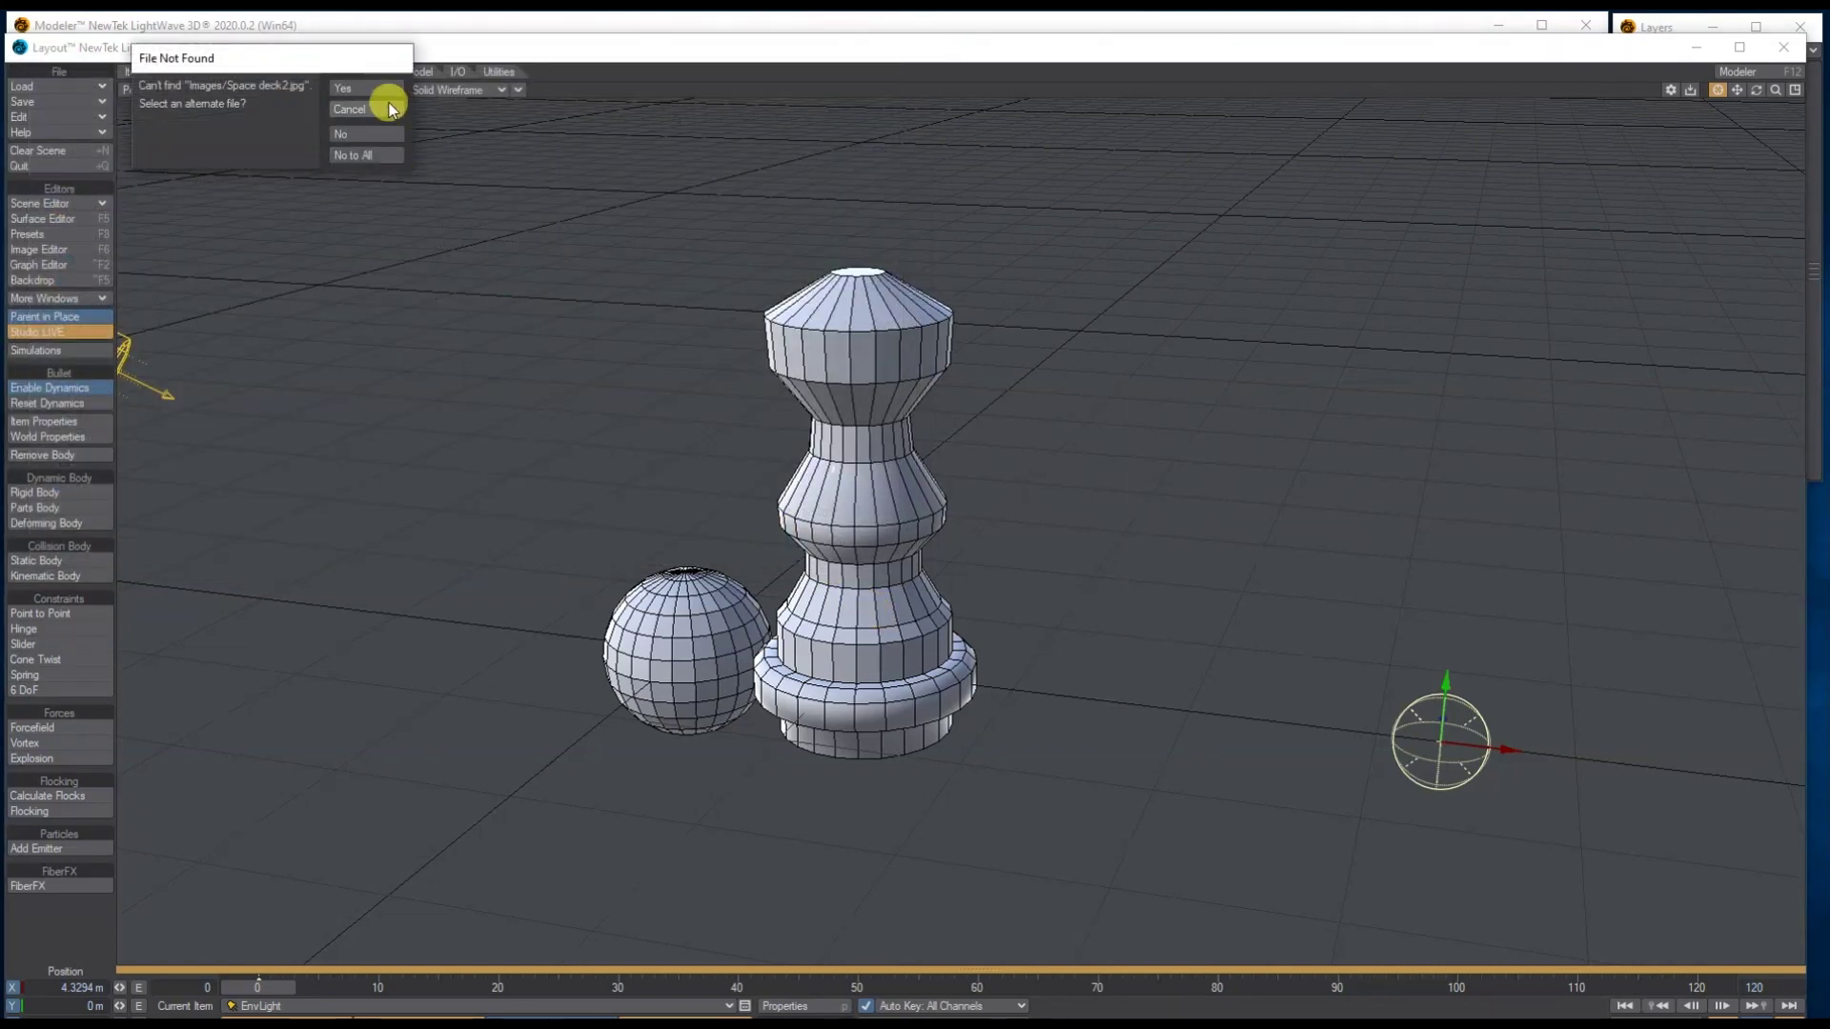
# Step: Supply the missing texture Space deck2.jpg from the Images folder of LW-Maya ship
pyautogui.click(363, 89)
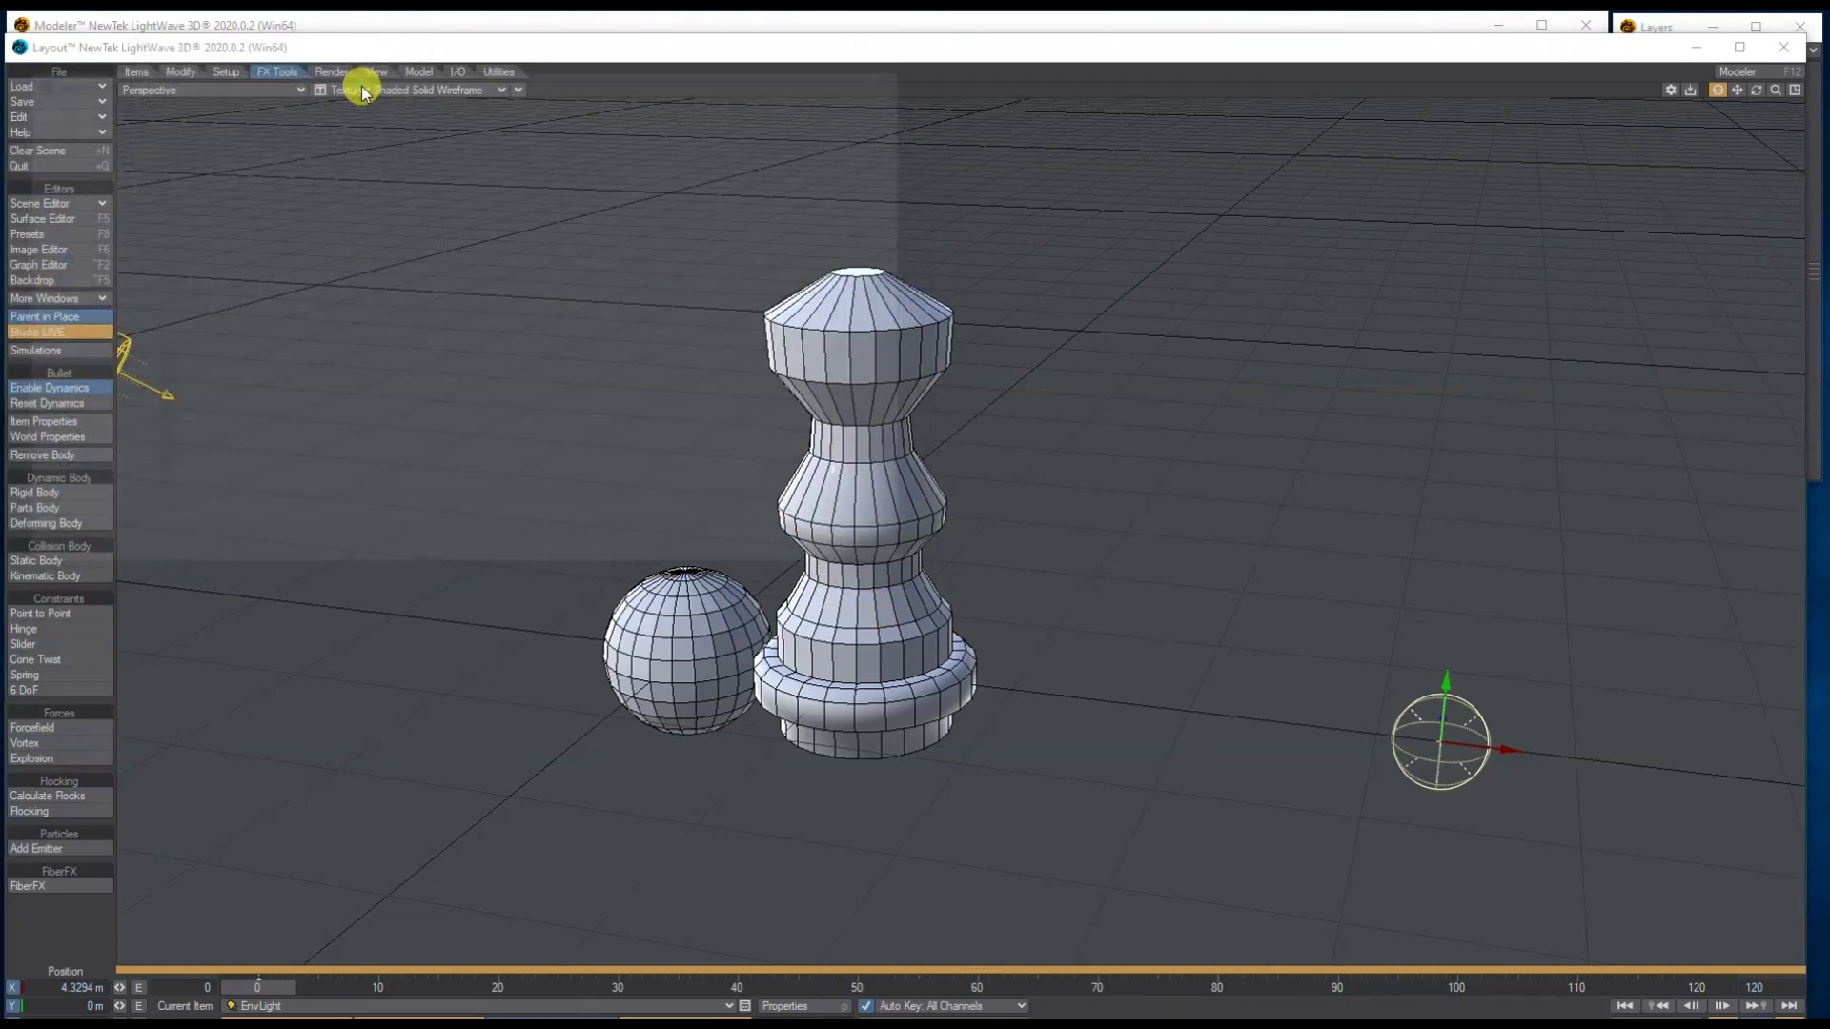
pyautogui.click(312, 110)
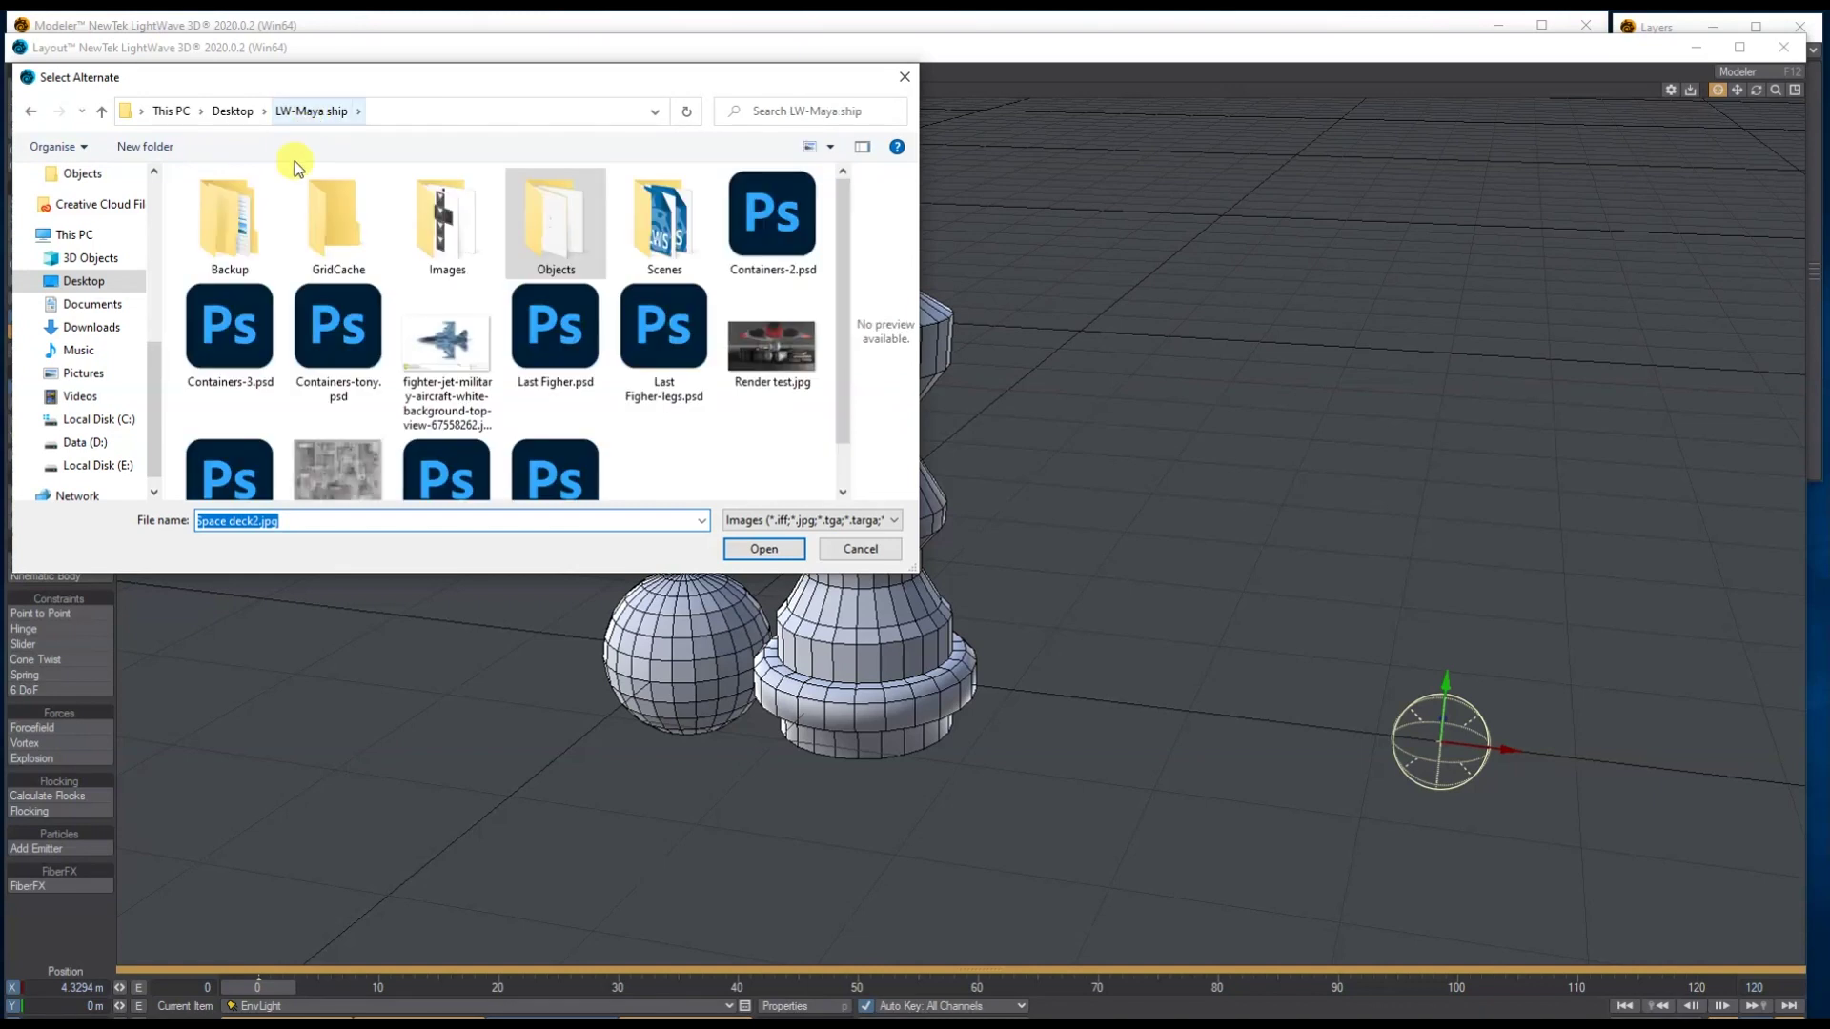
pyautogui.doubleClick(441, 221)
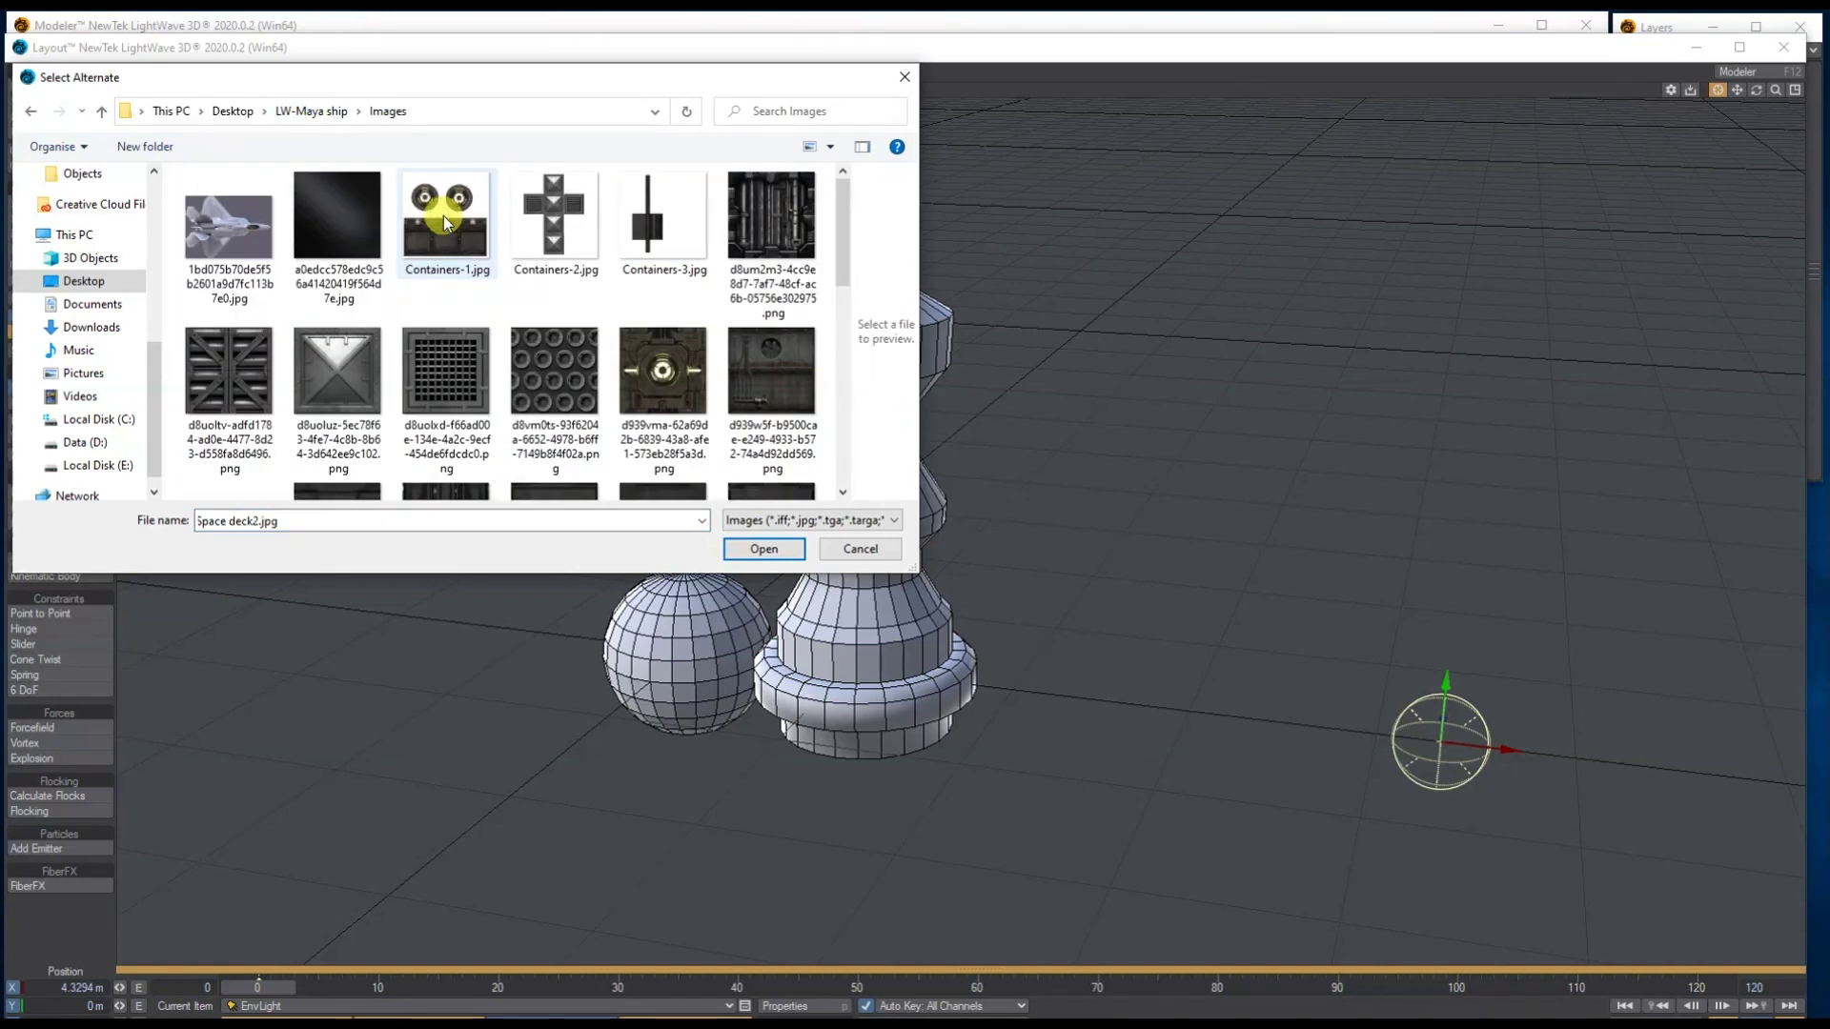
pyautogui.press('Return')
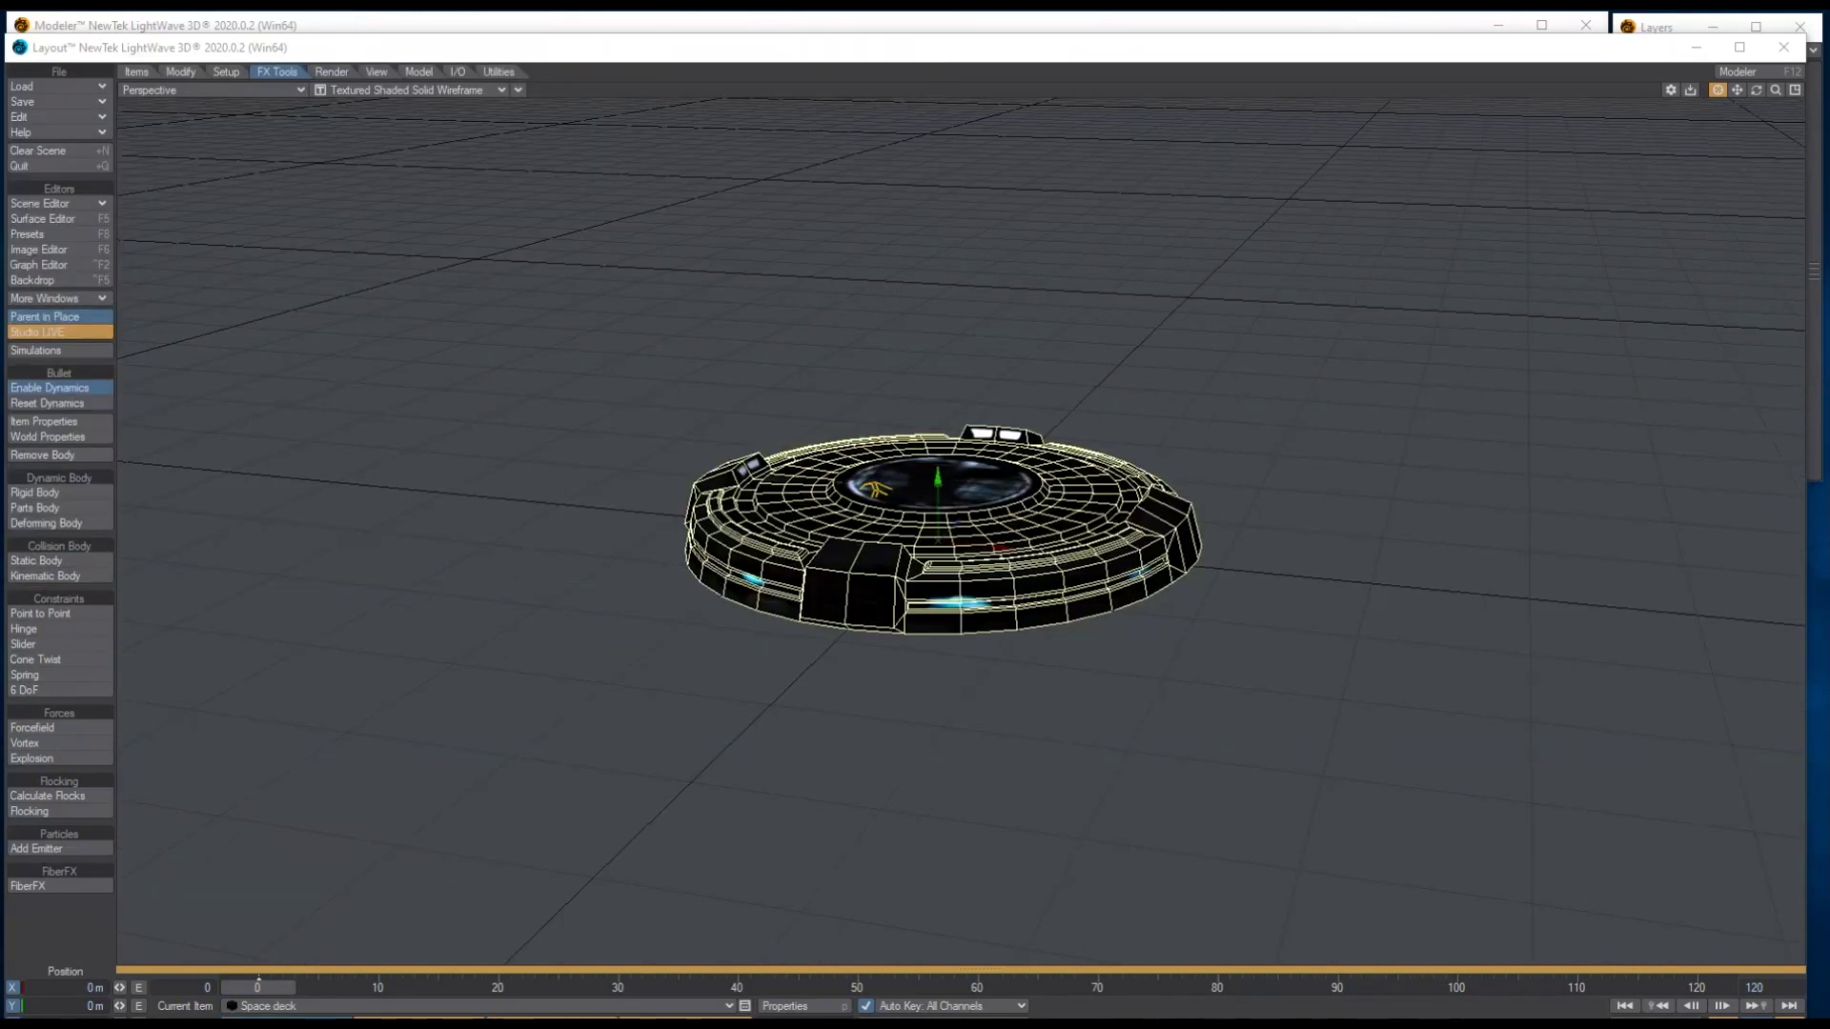
# Step: Get a close view of the space deck from above and set the perspective view's display mode to VPR
pyautogui.moveTo(1779, 91); pyautogui.dragTo(1740, 96)
pyautogui.click(729, 436)
pyautogui.moveTo(794, 449); pyautogui.dragTo(786, 248, button='right')
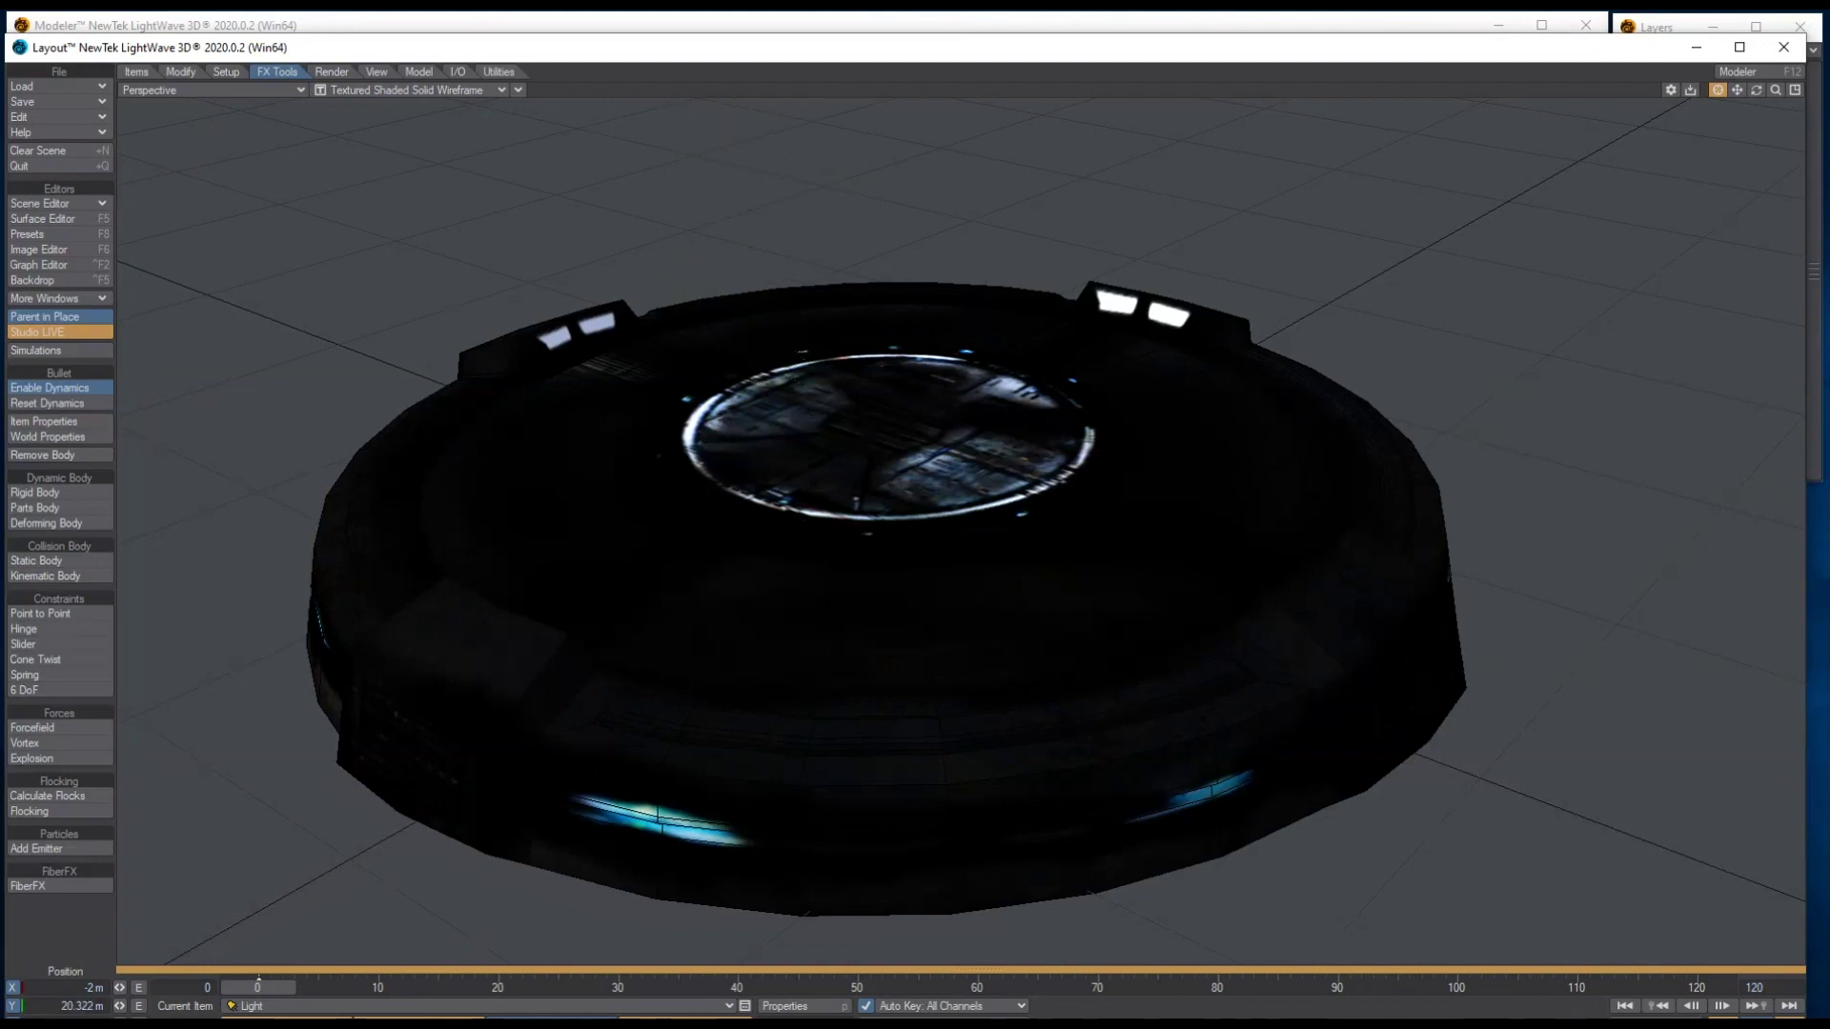
pyautogui.click(458, 88)
pyautogui.click(437, 134)
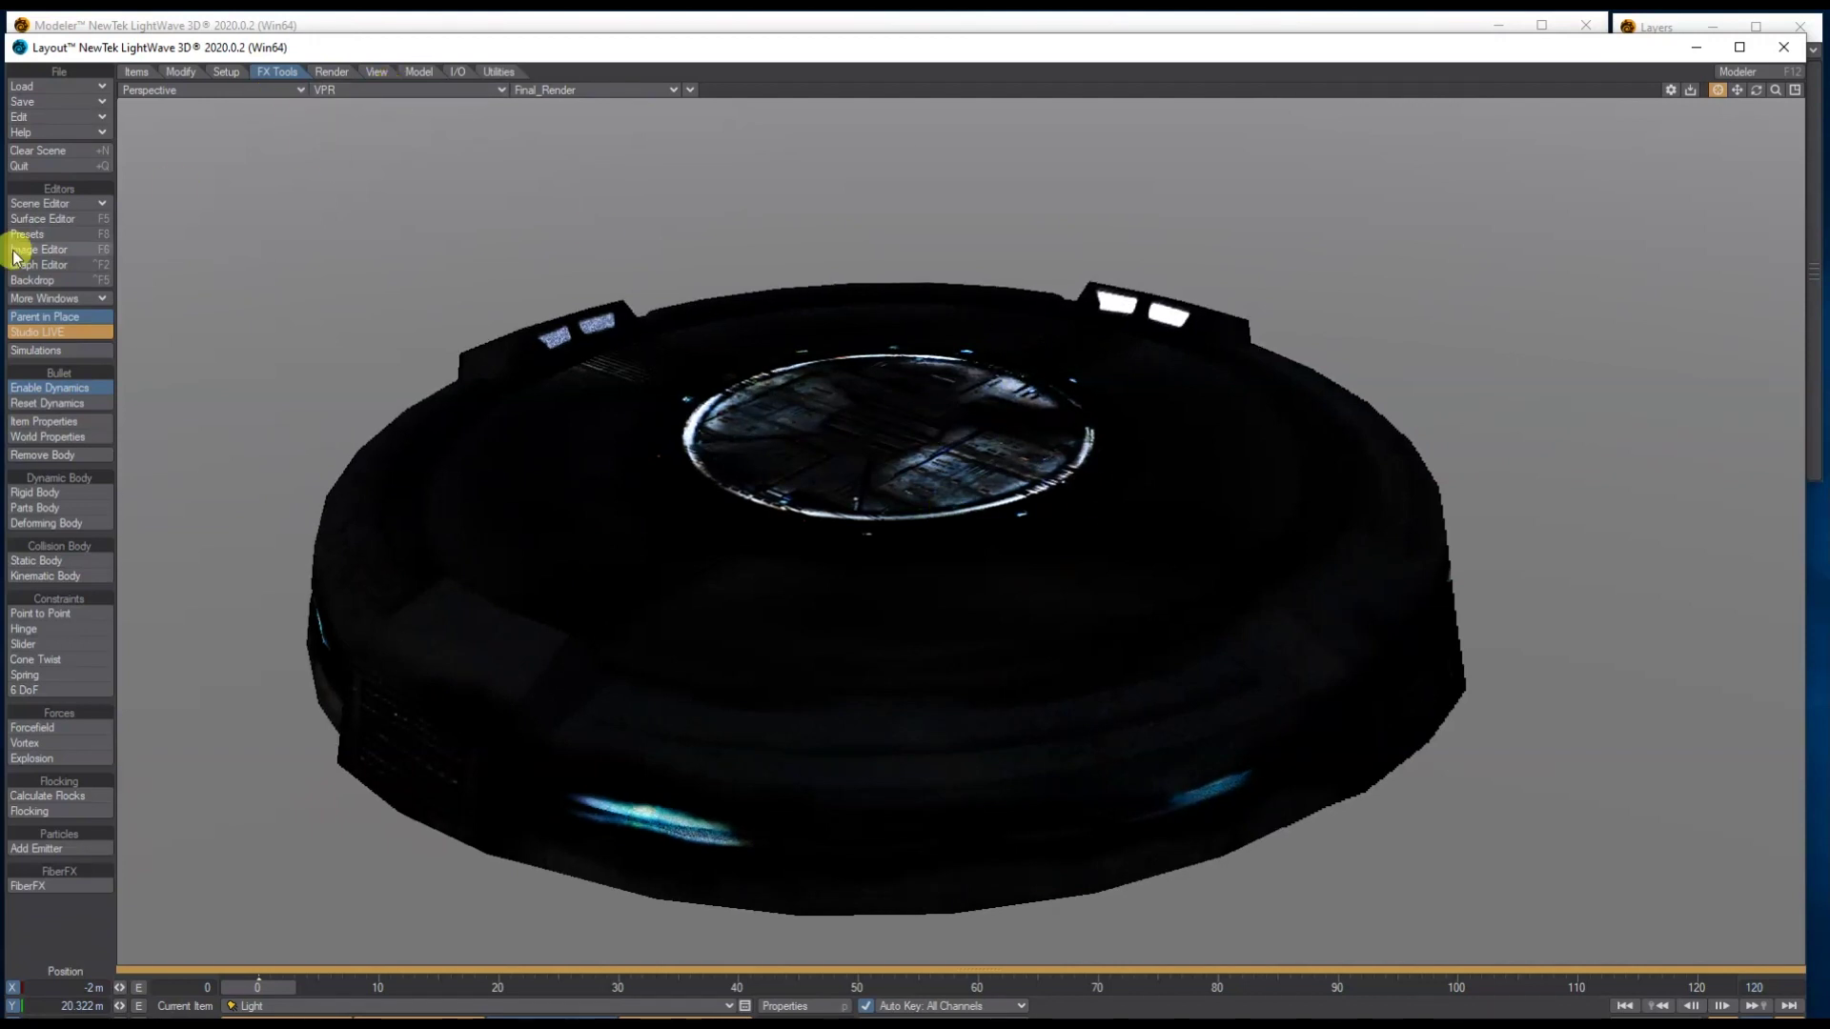
# Step: Open the Surface Editor and turn Smoothing on and back off for the Space desk surface to compare the shading
pyautogui.click(34, 218)
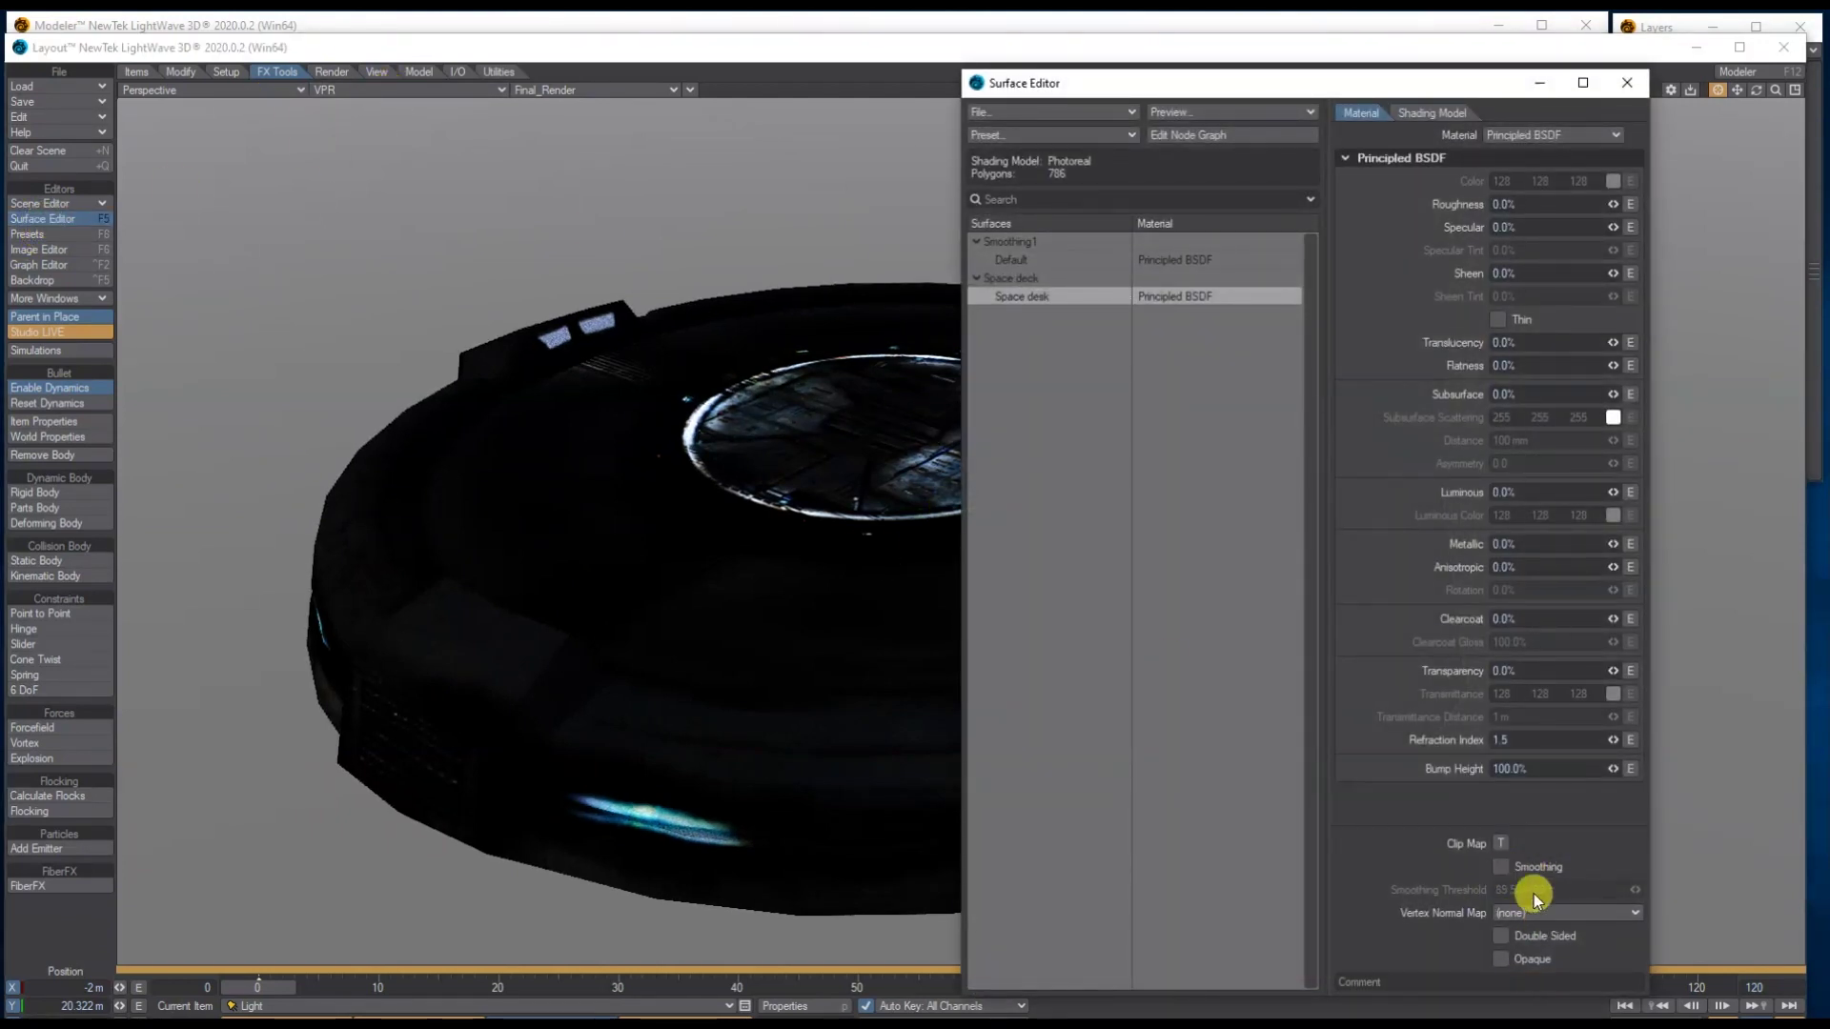
pyautogui.click(1502, 867)
pyautogui.click(1504, 867)
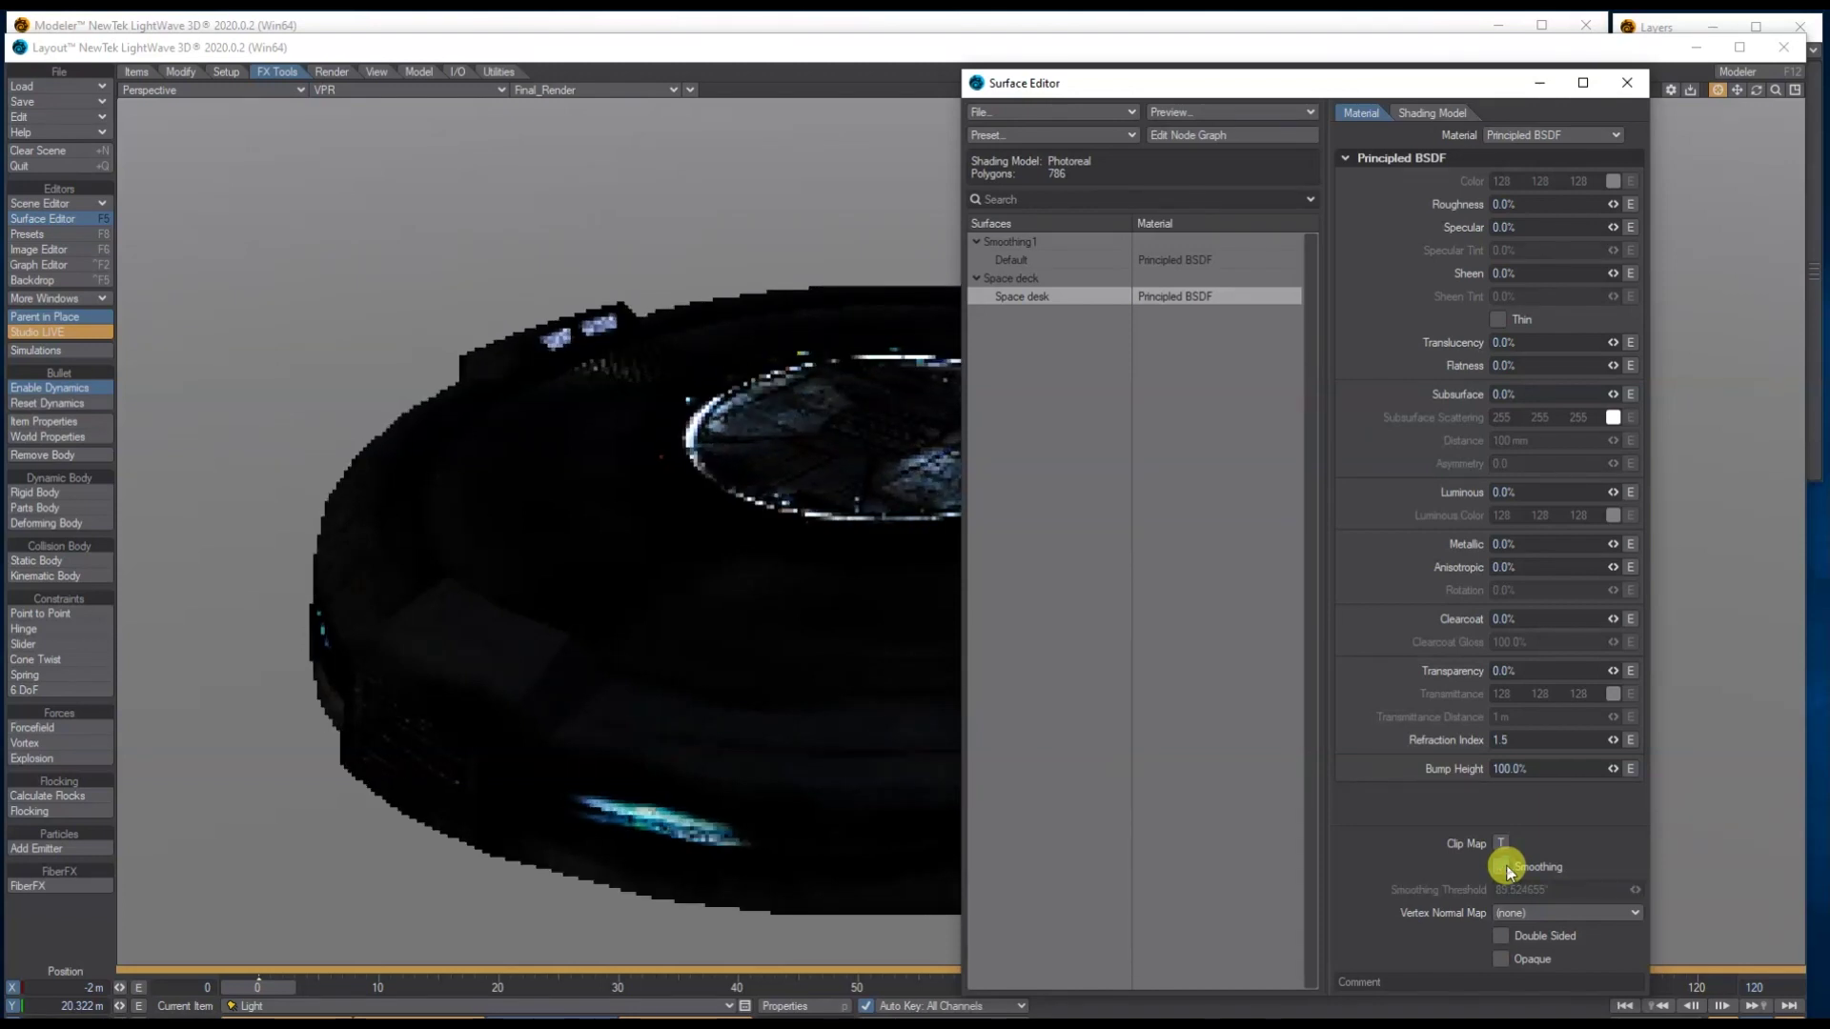
# Step: Turn off Smoothing for the Default surface of Smoothing1 and close the Surface Editor
pyautogui.click(1038, 258)
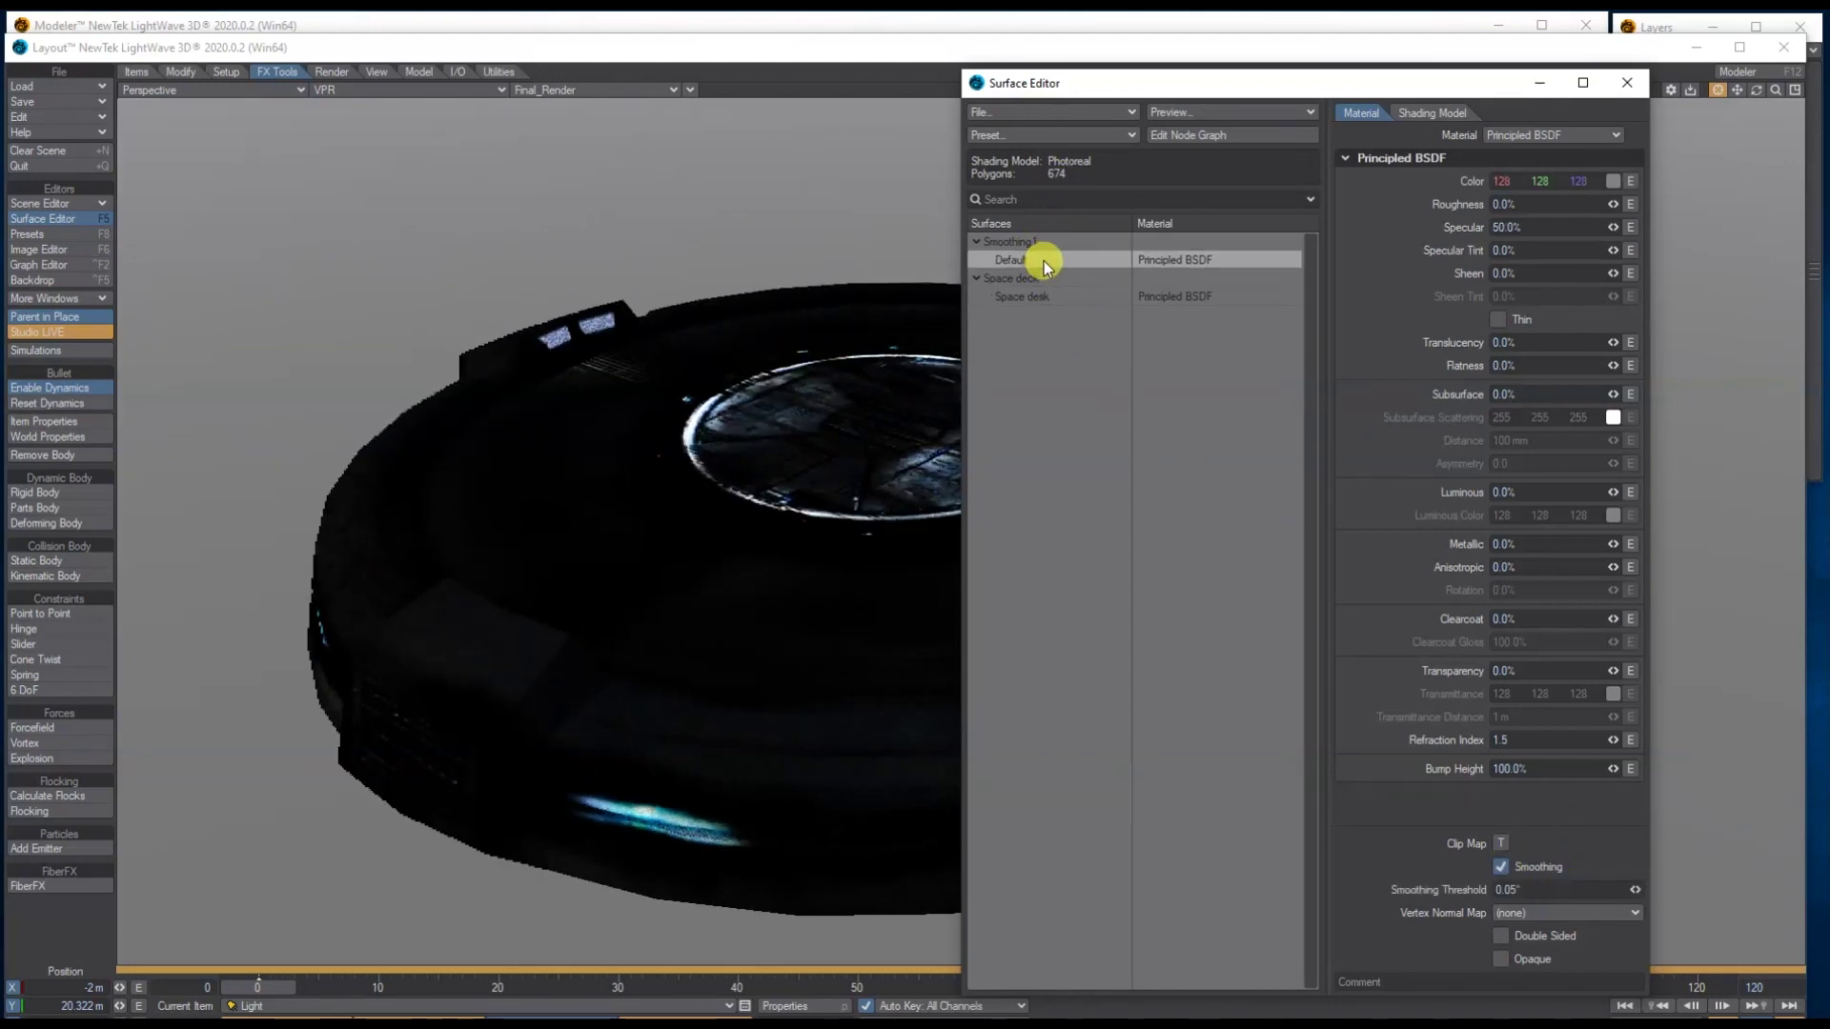
pyautogui.click(1501, 867)
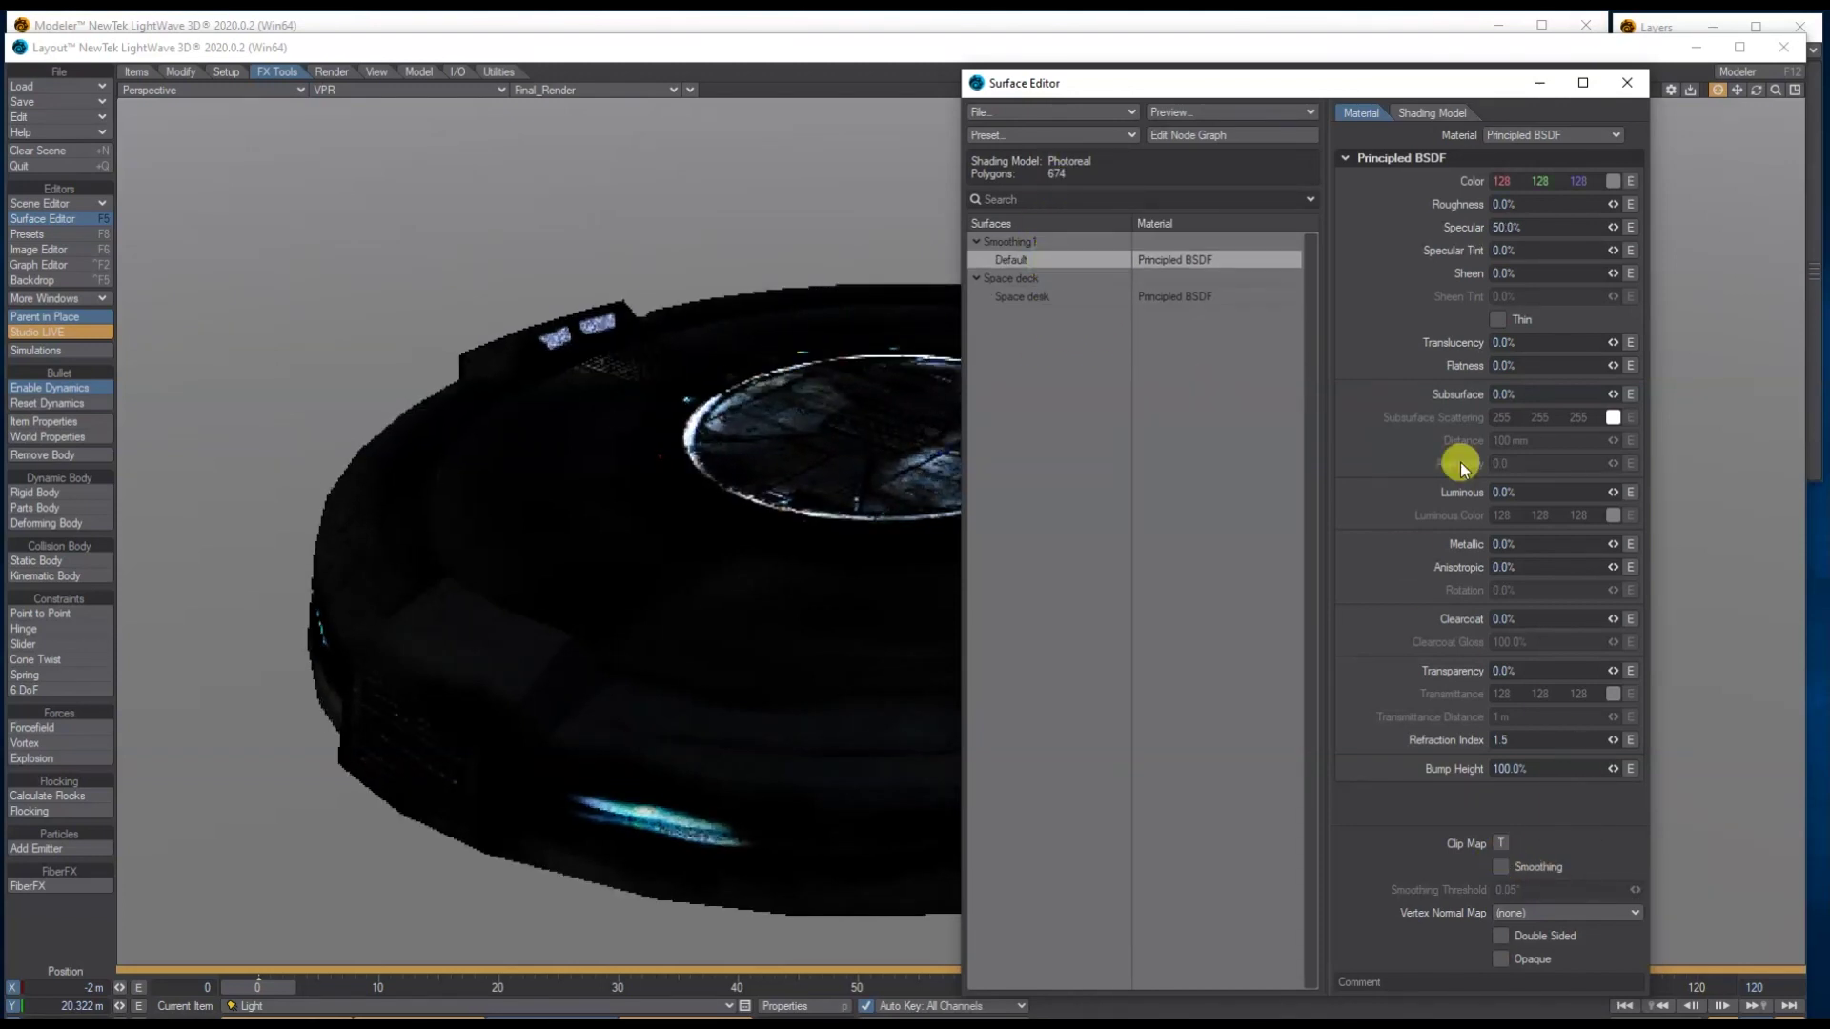
pyautogui.click(1625, 80)
# Step: Take Layout's perspective view out of VPR, and show the space deck in a maximized perspective view in Modeler
pyautogui.click(410, 90)
pyautogui.click(434, 80)
pyautogui.click(1737, 73)
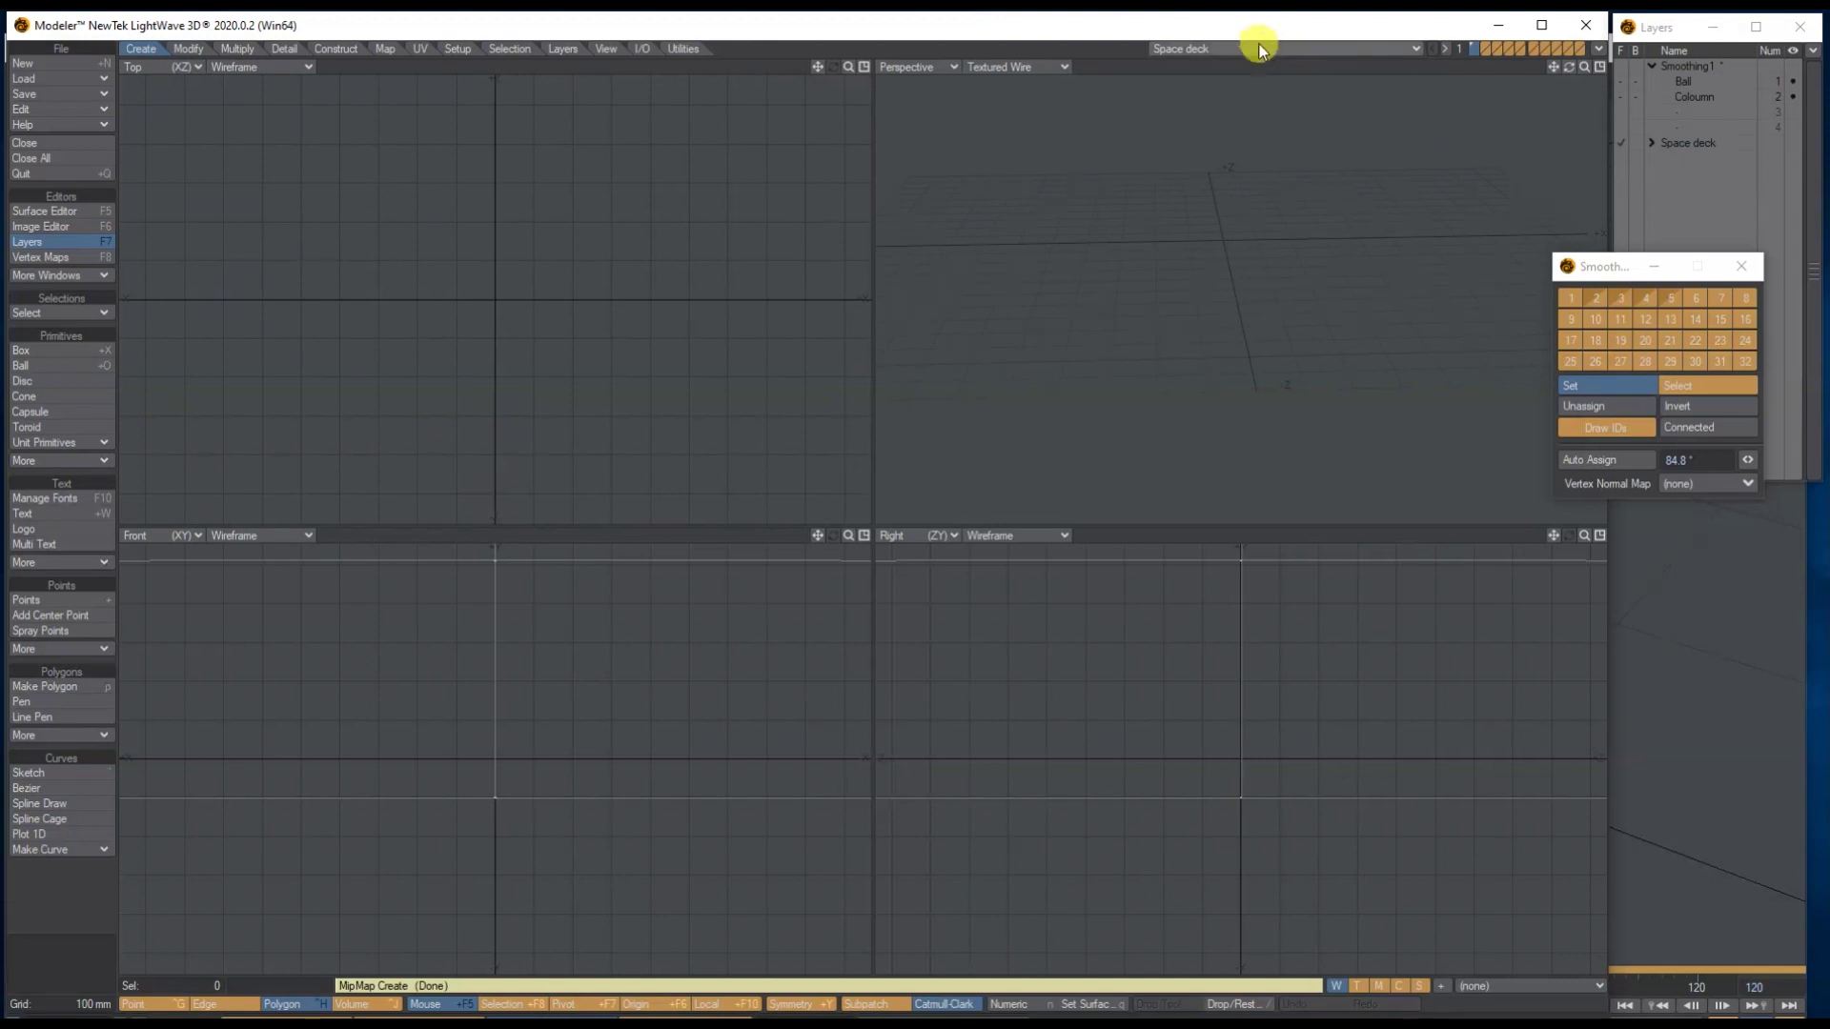
pyautogui.moveTo(1584, 67); pyautogui.dragTo(1645, 67)
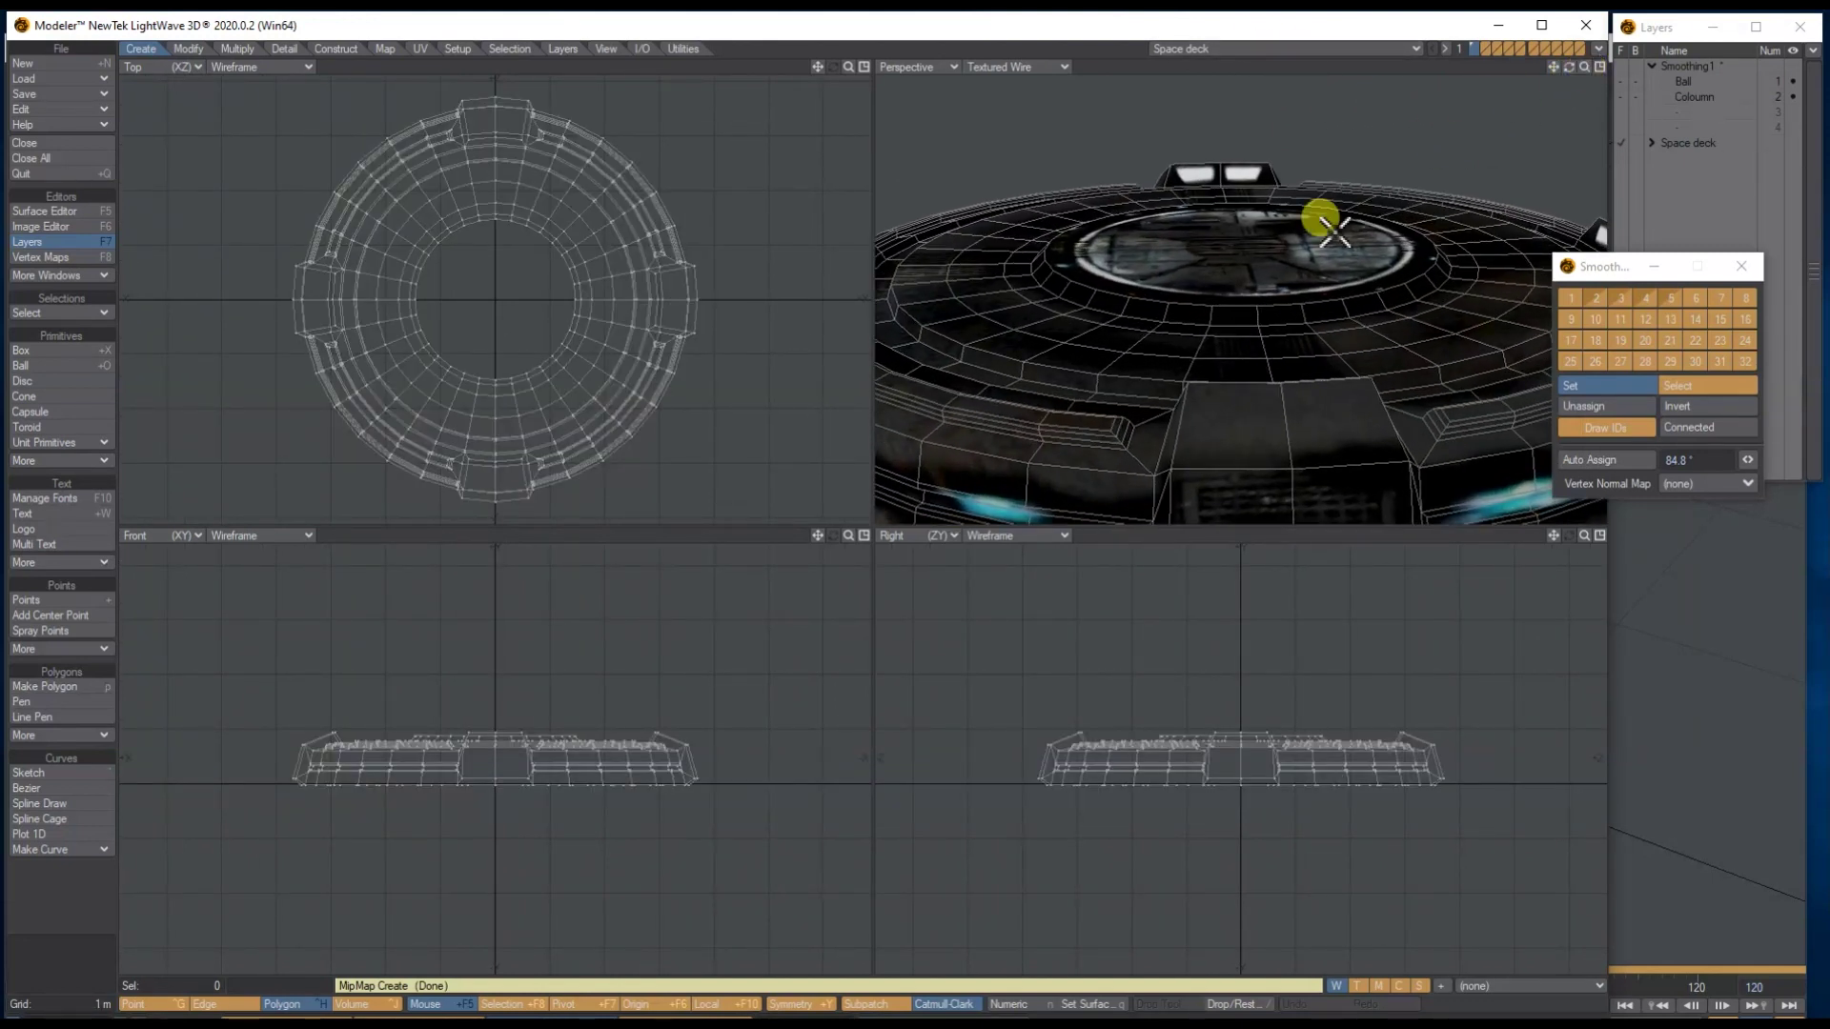
pyautogui.click(1600, 67)
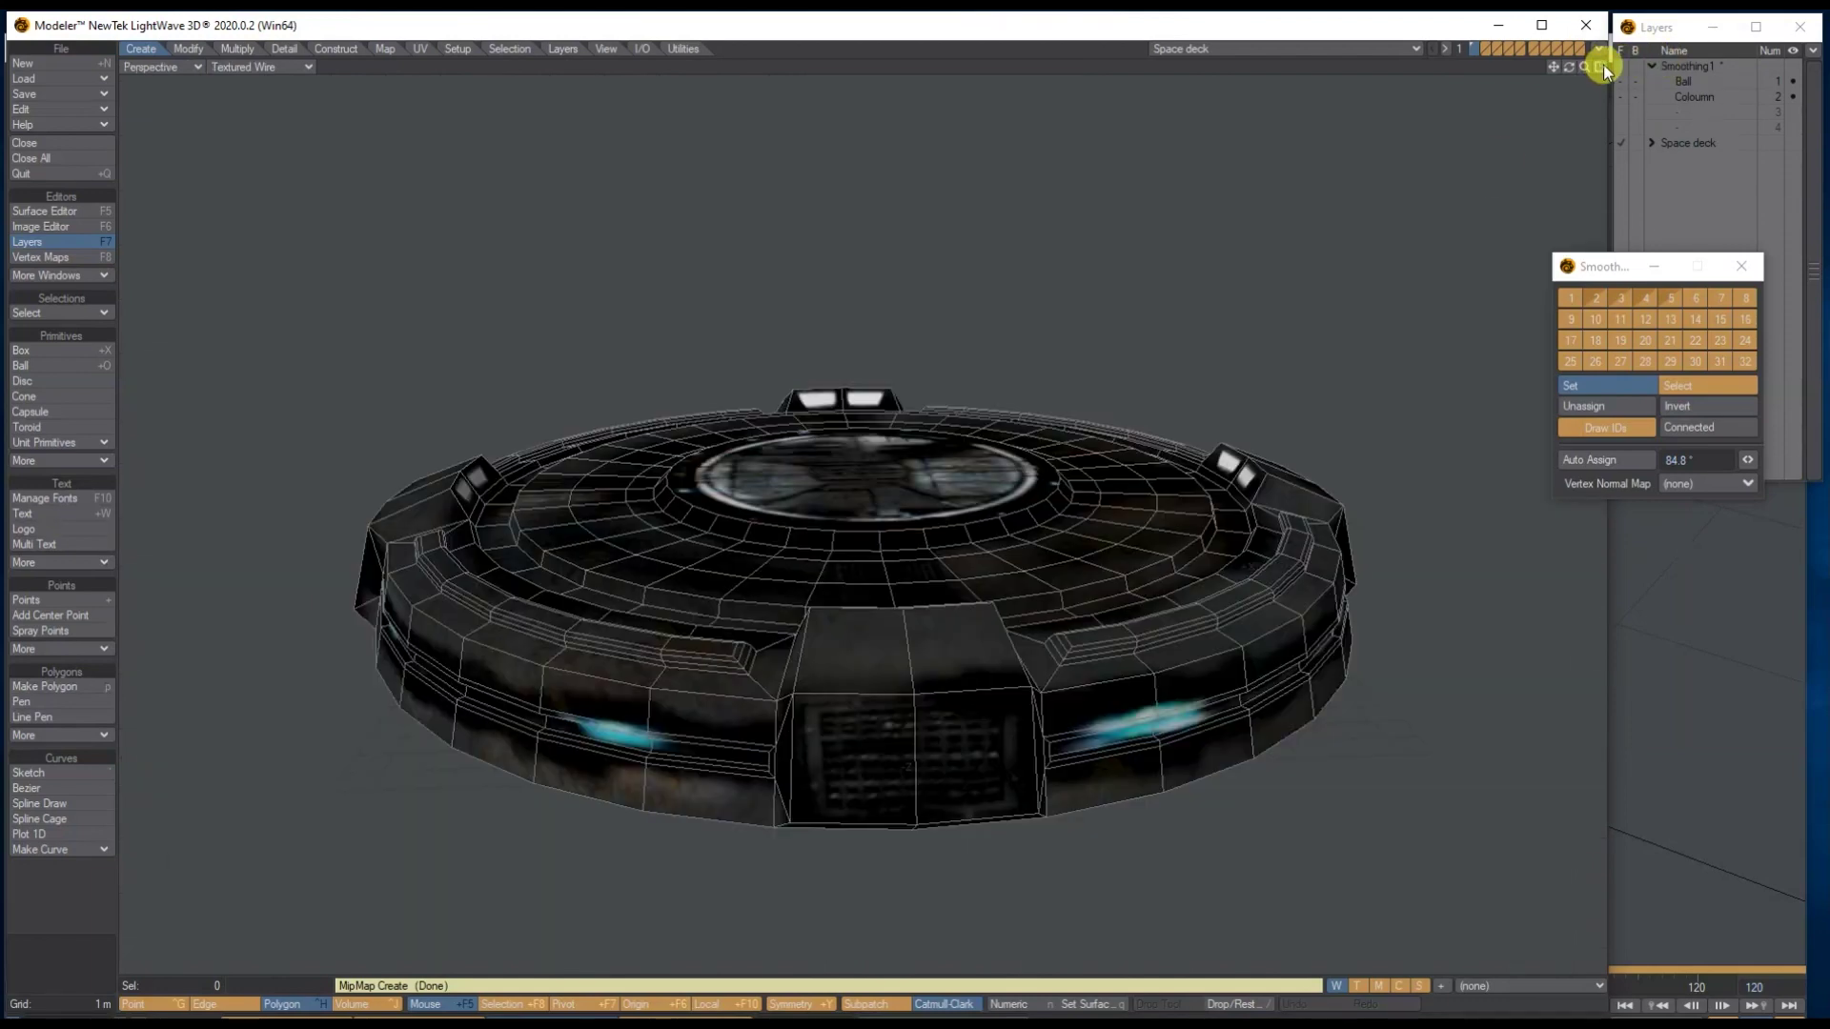
pyautogui.moveTo(1586, 65); pyautogui.dragTo(1585, 73)
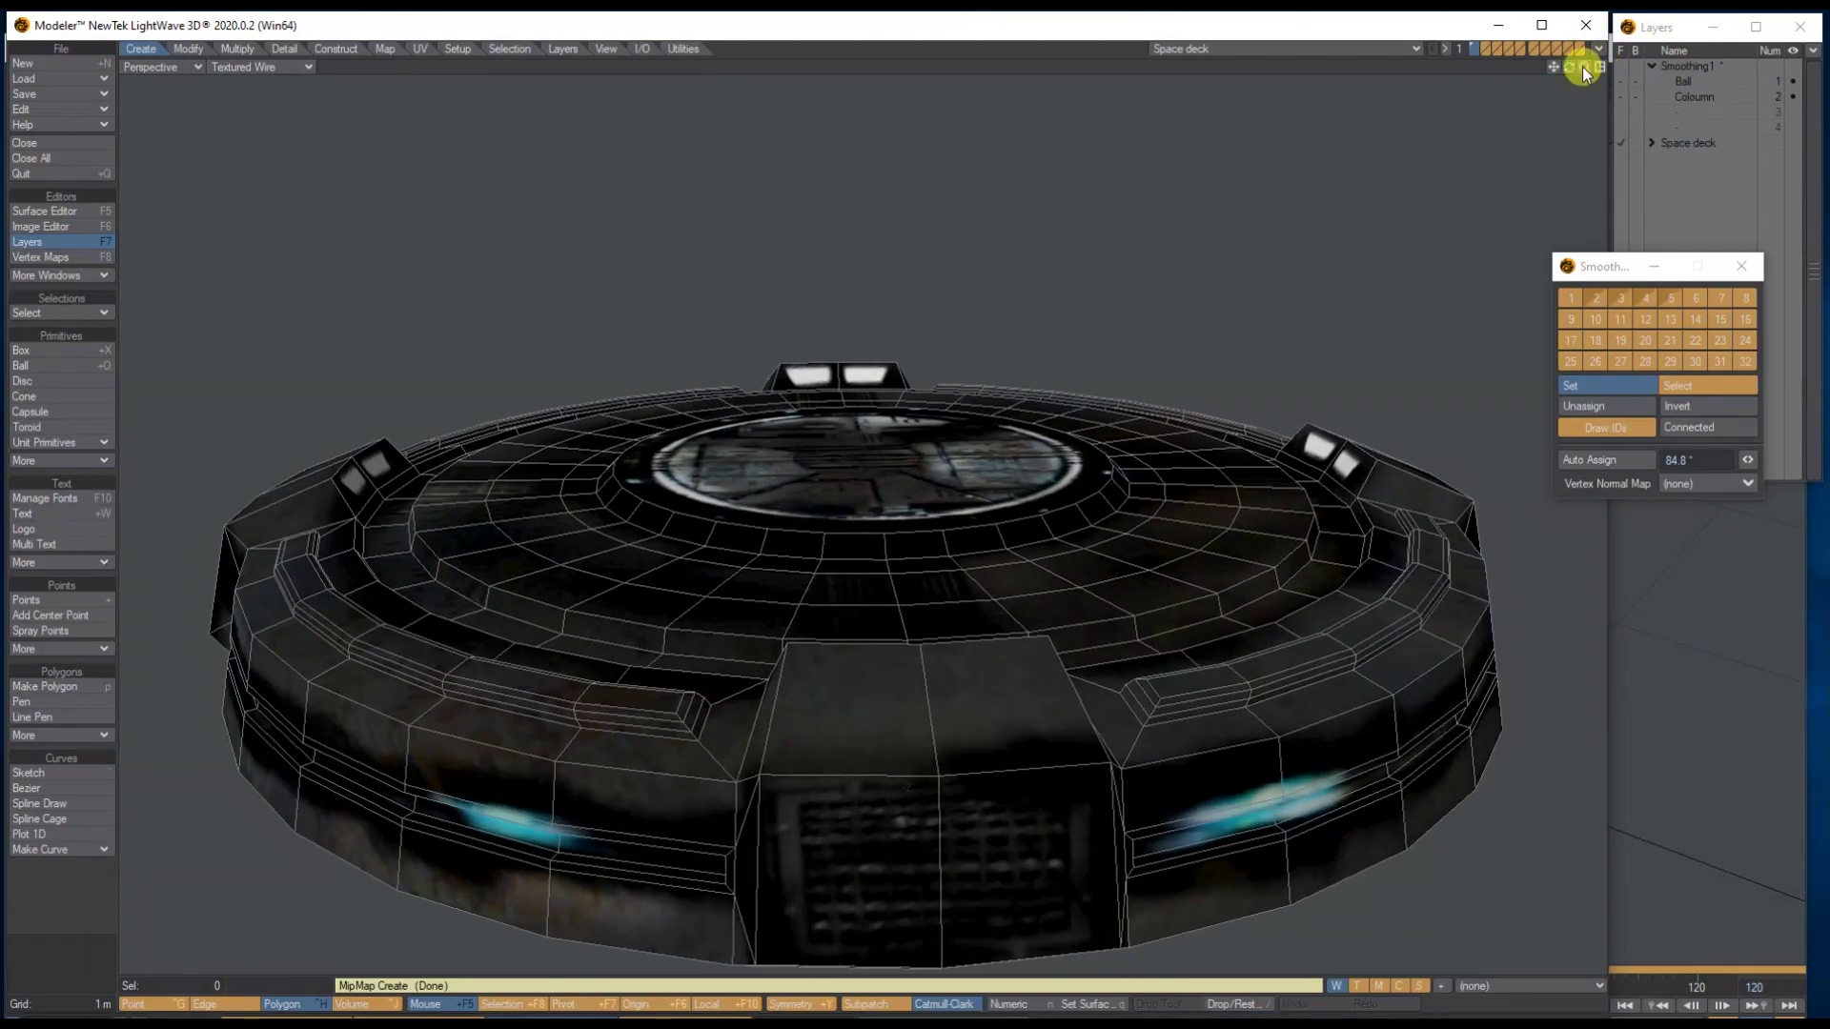
# Step: Switch the smoothing groups window to Select mode and select the space deck polygons in group 2
pyautogui.click(1596, 298)
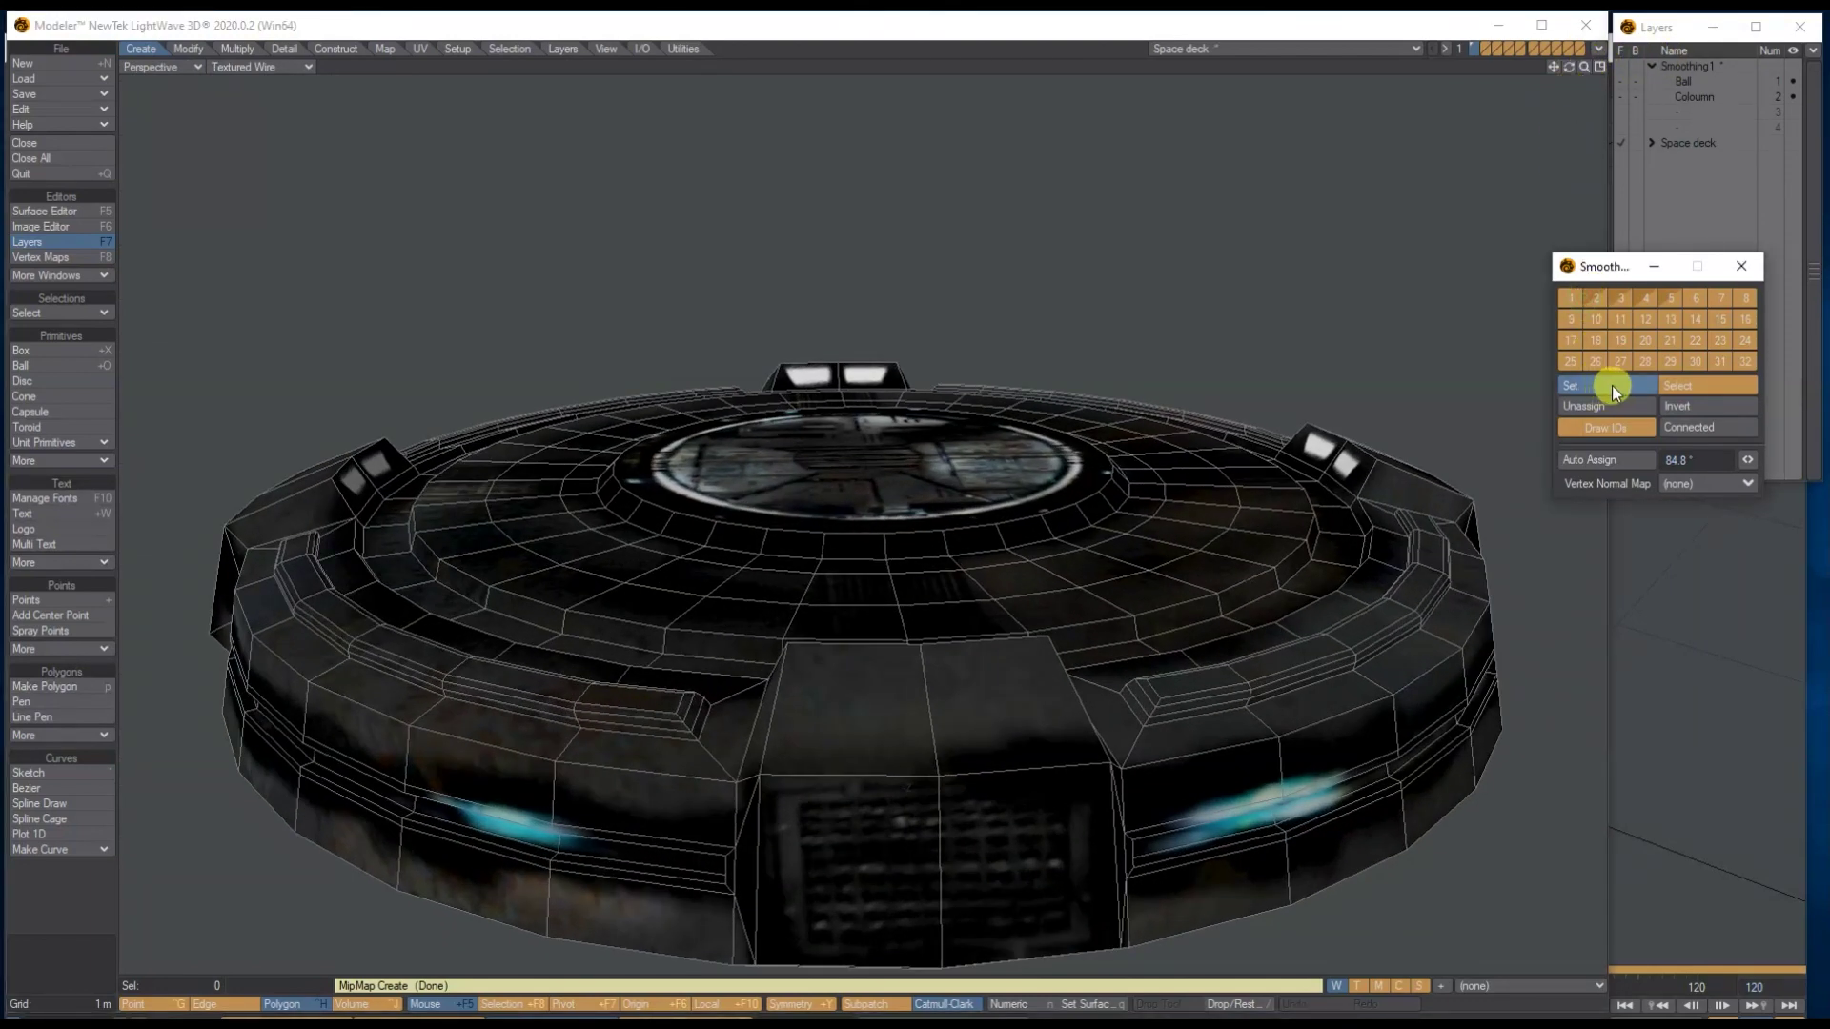
pyautogui.click(1670, 383)
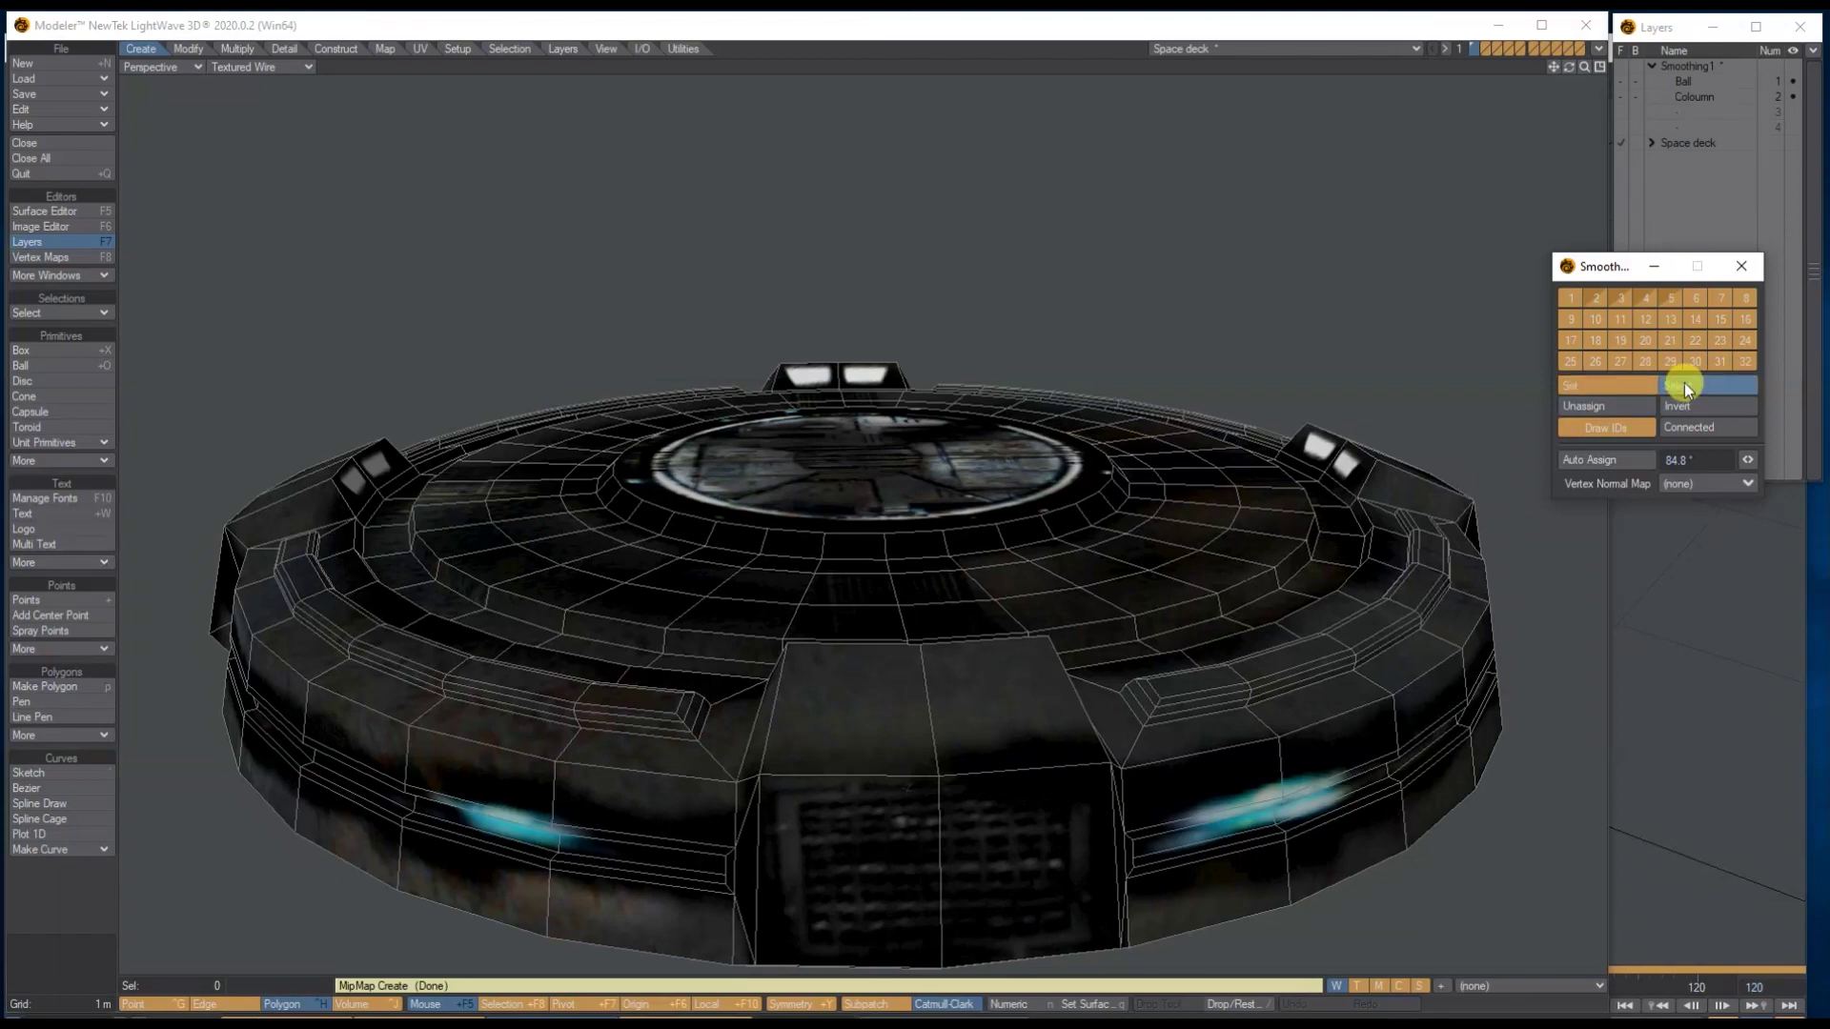
pyautogui.click(1596, 298)
pyautogui.moveTo(1574, 72); pyautogui.dragTo(1615, 72)
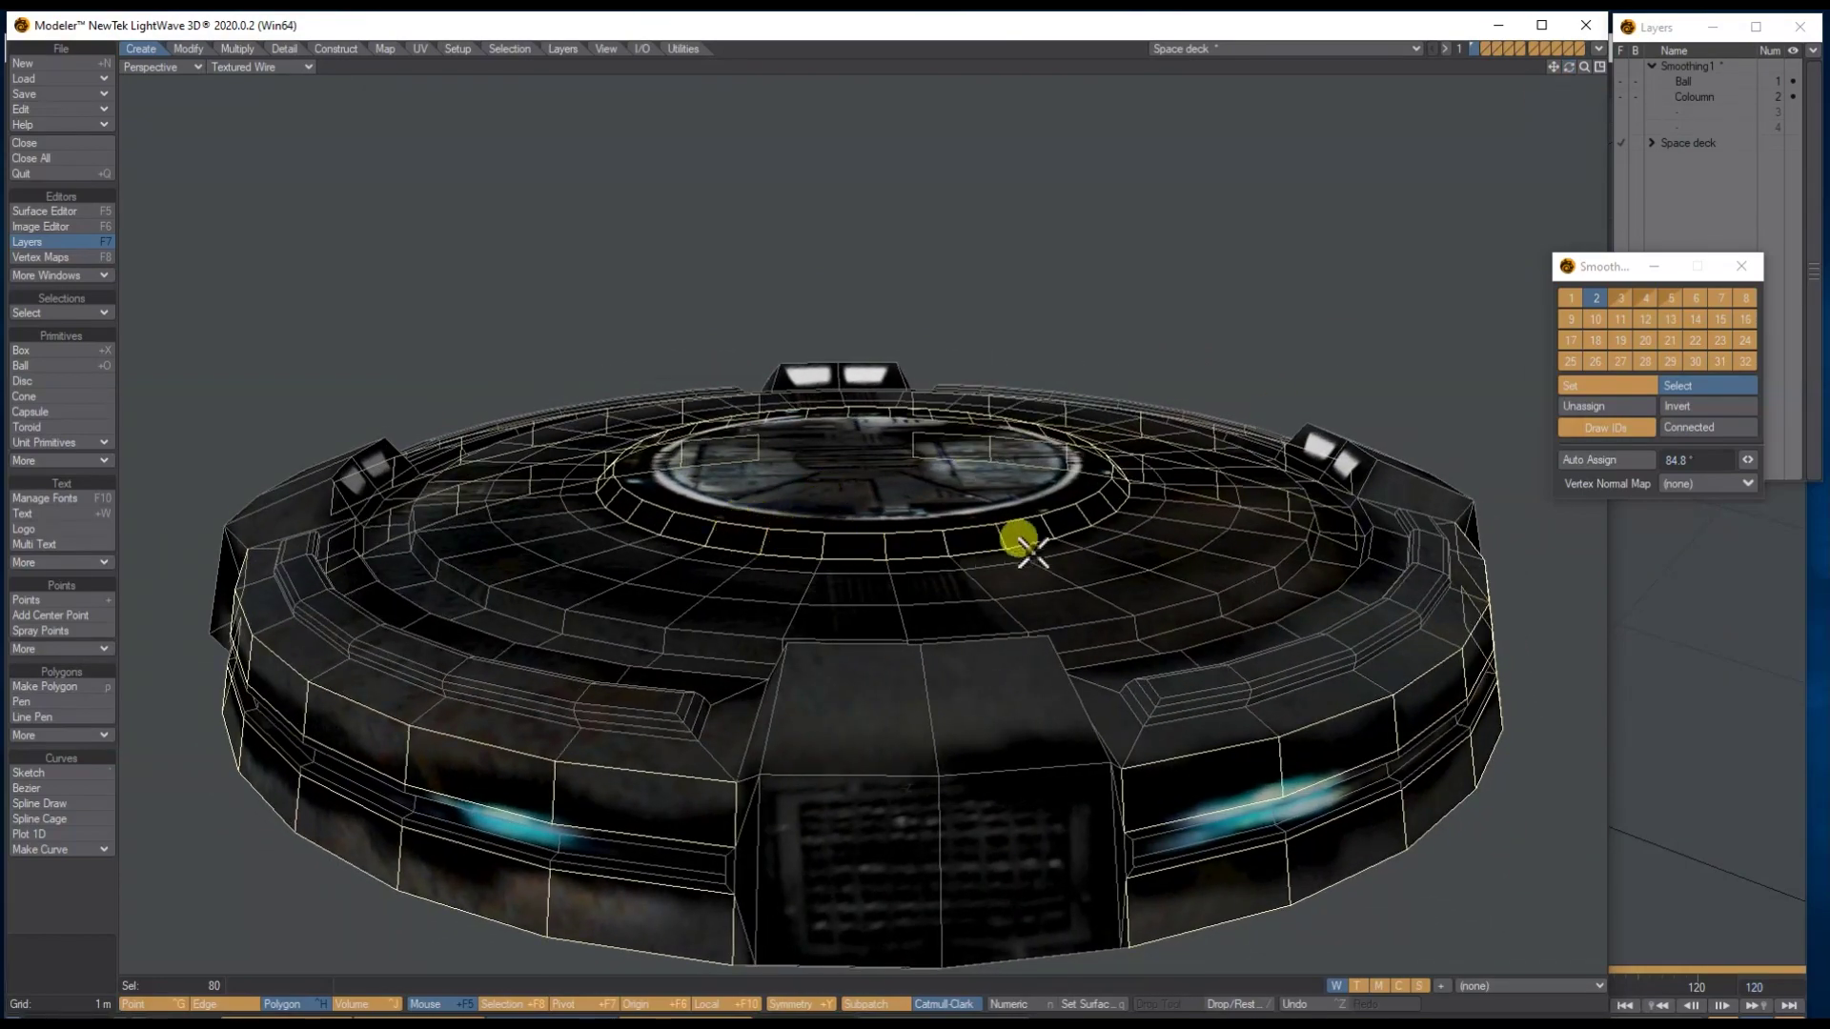
# Step: Select the space deck polygons of smoothing groups 3, 4 and 5 in turn to examine them, and clear the selection
pyautogui.click(1622, 297)
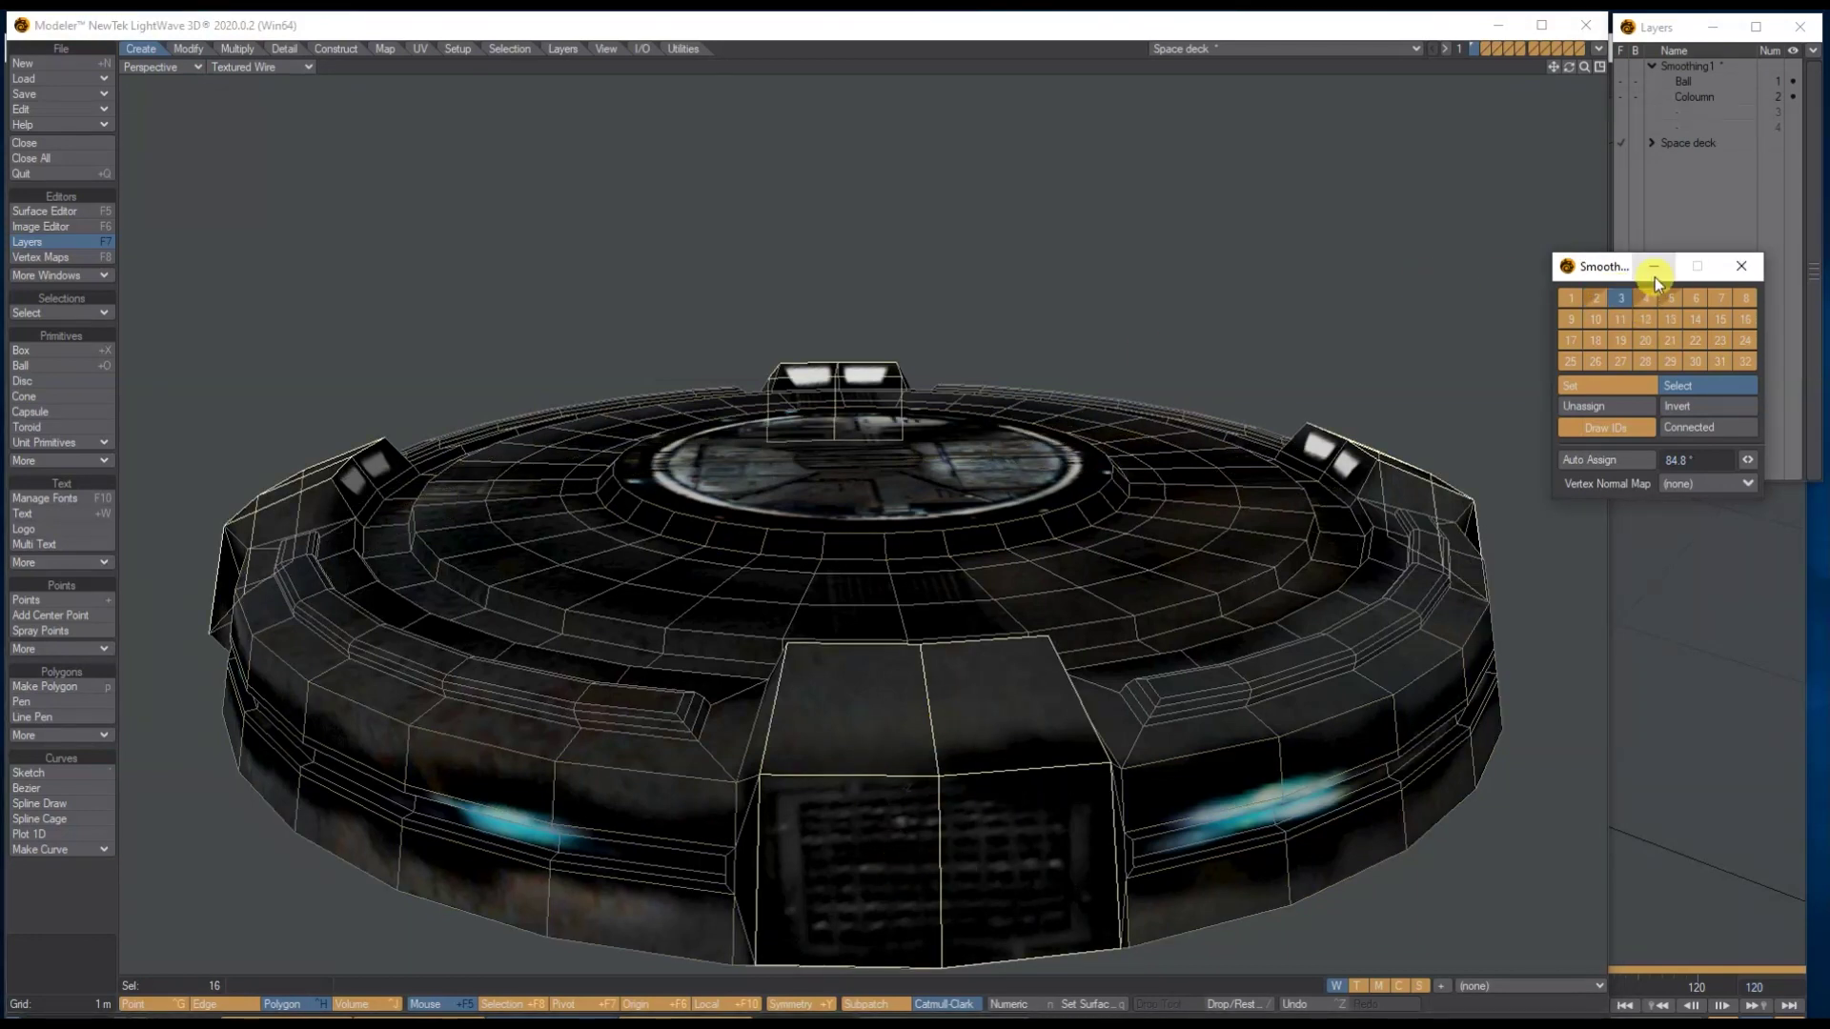
pyautogui.click(1646, 298)
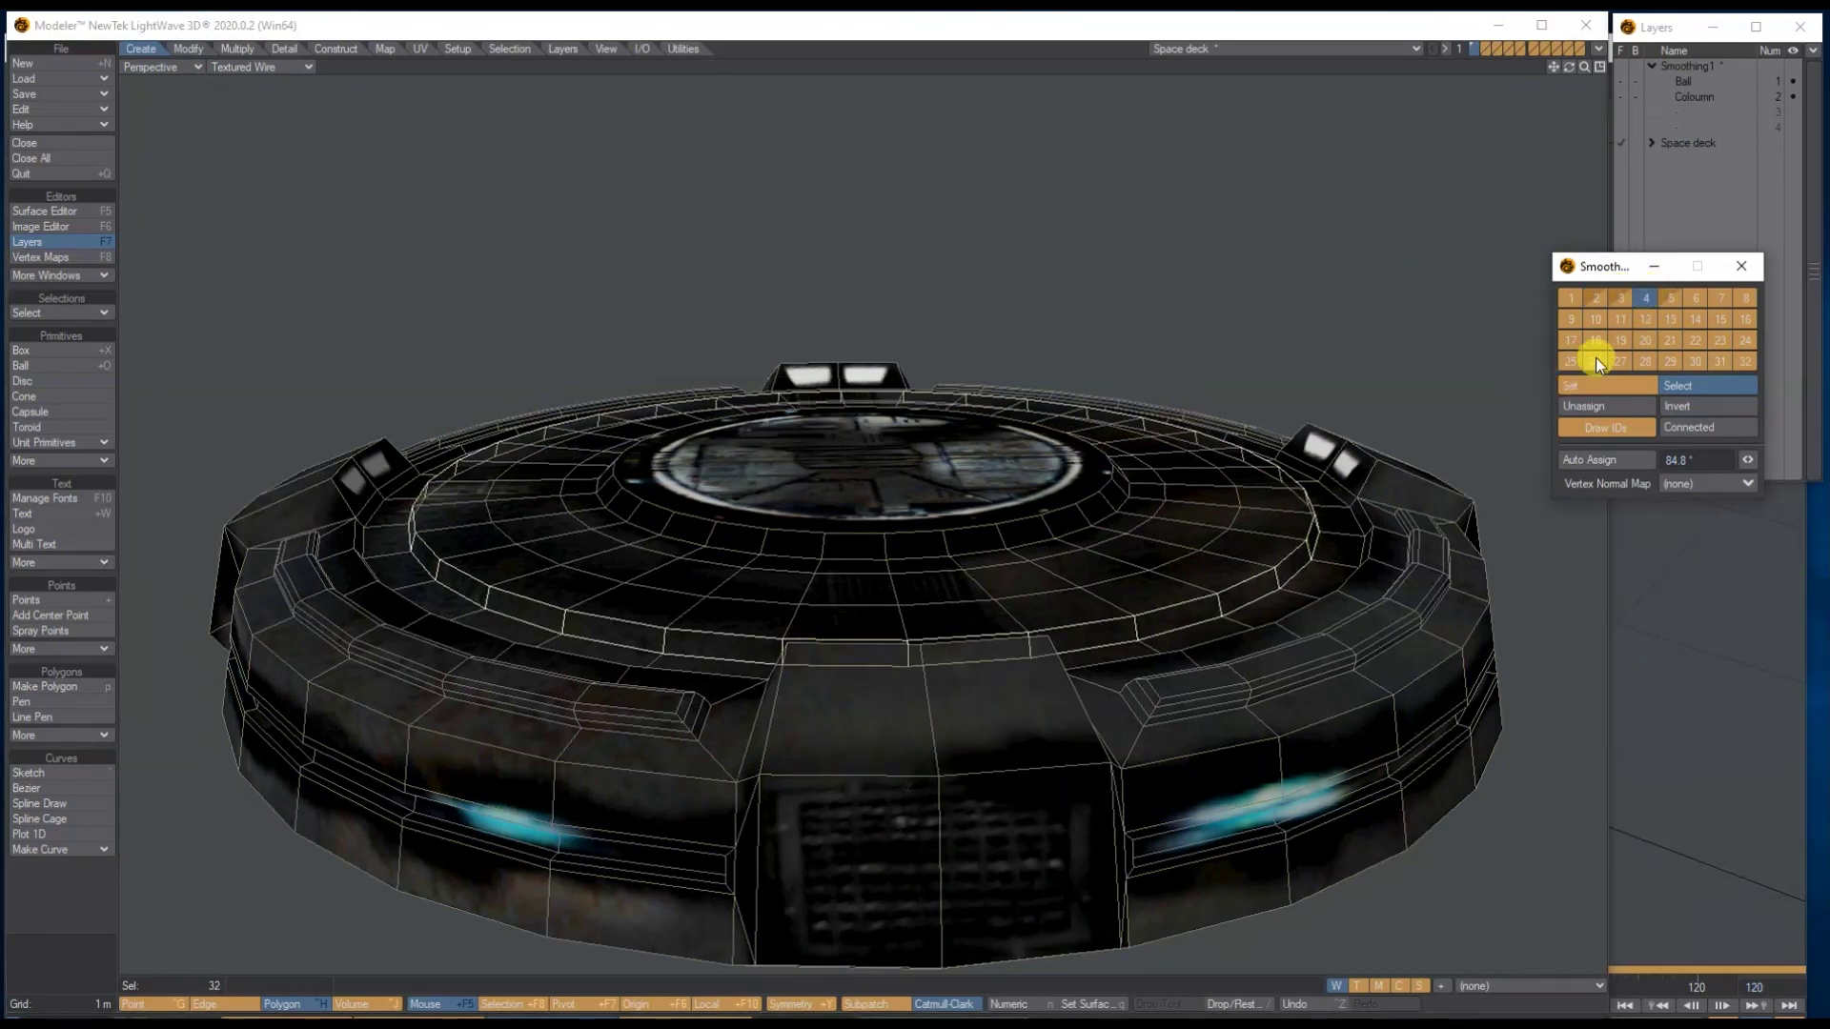
pyautogui.click(1673, 298)
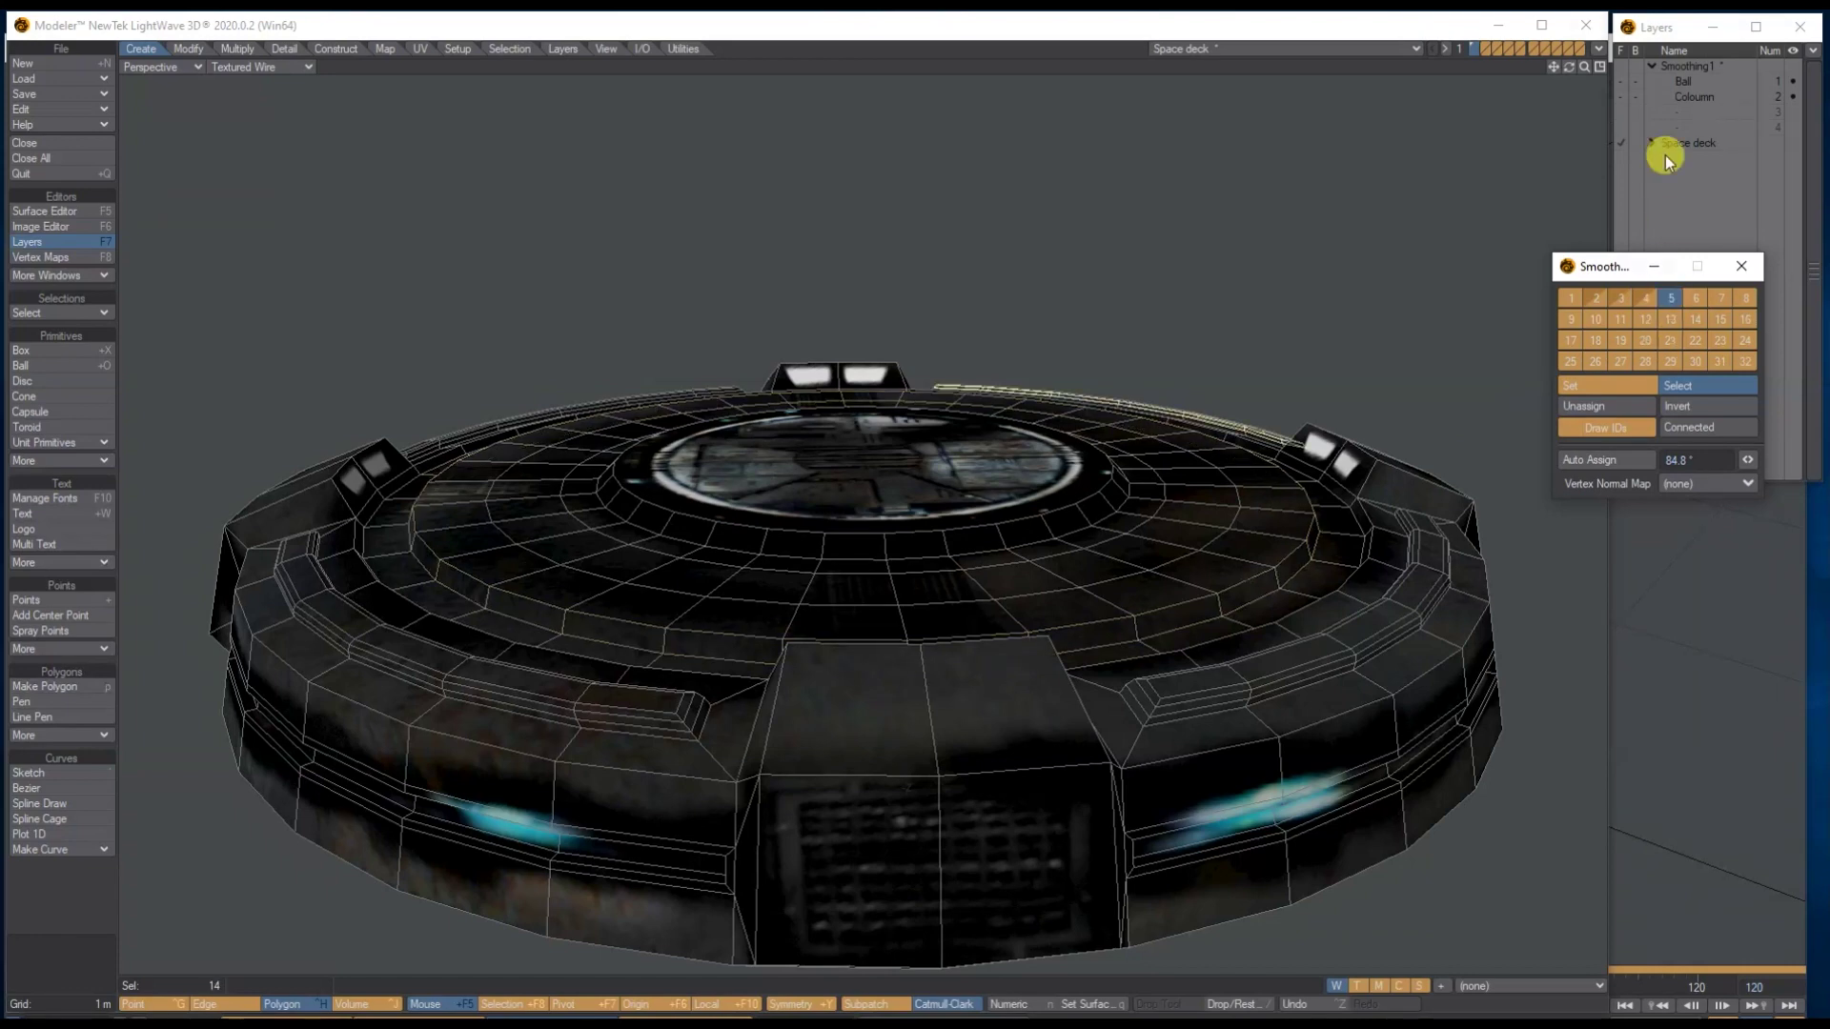
pyautogui.moveTo(1569, 68)
pyautogui.mouseDown()
pyautogui.moveTo(1570, 104)
pyautogui.moveTo(1568, 72)
pyautogui.mouseUp()
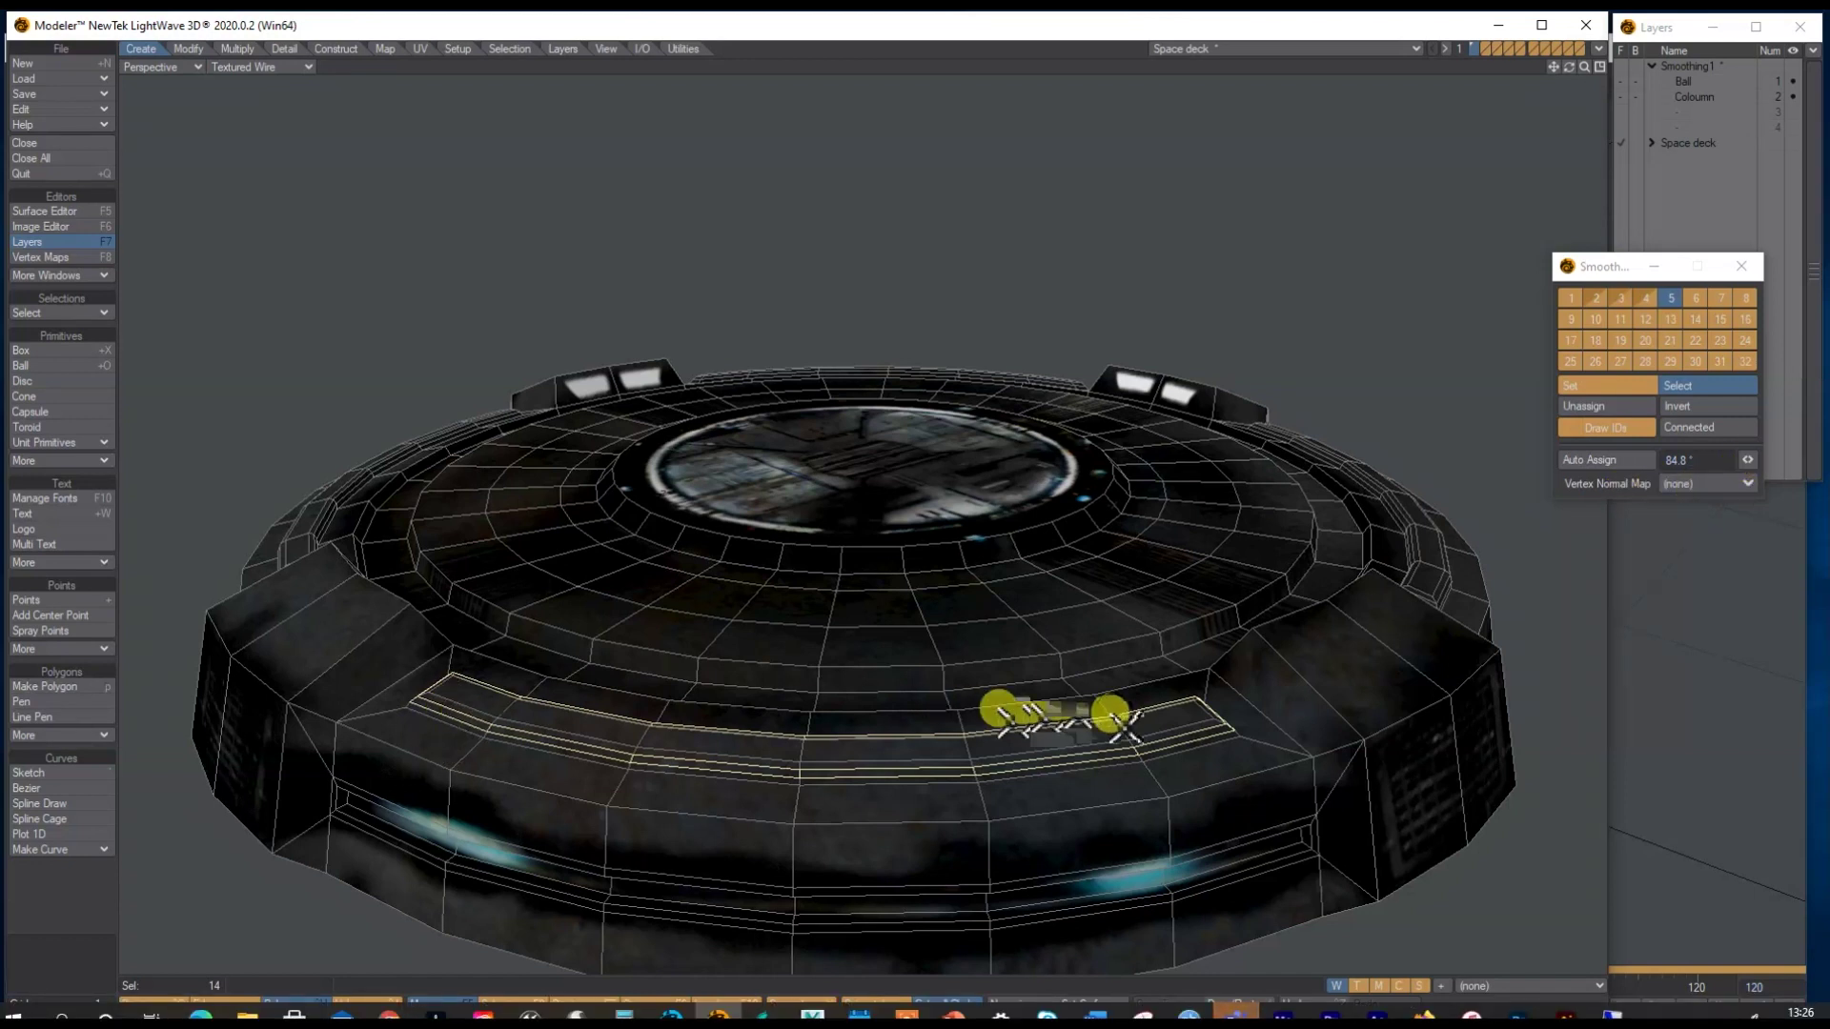
pyautogui.press('/')
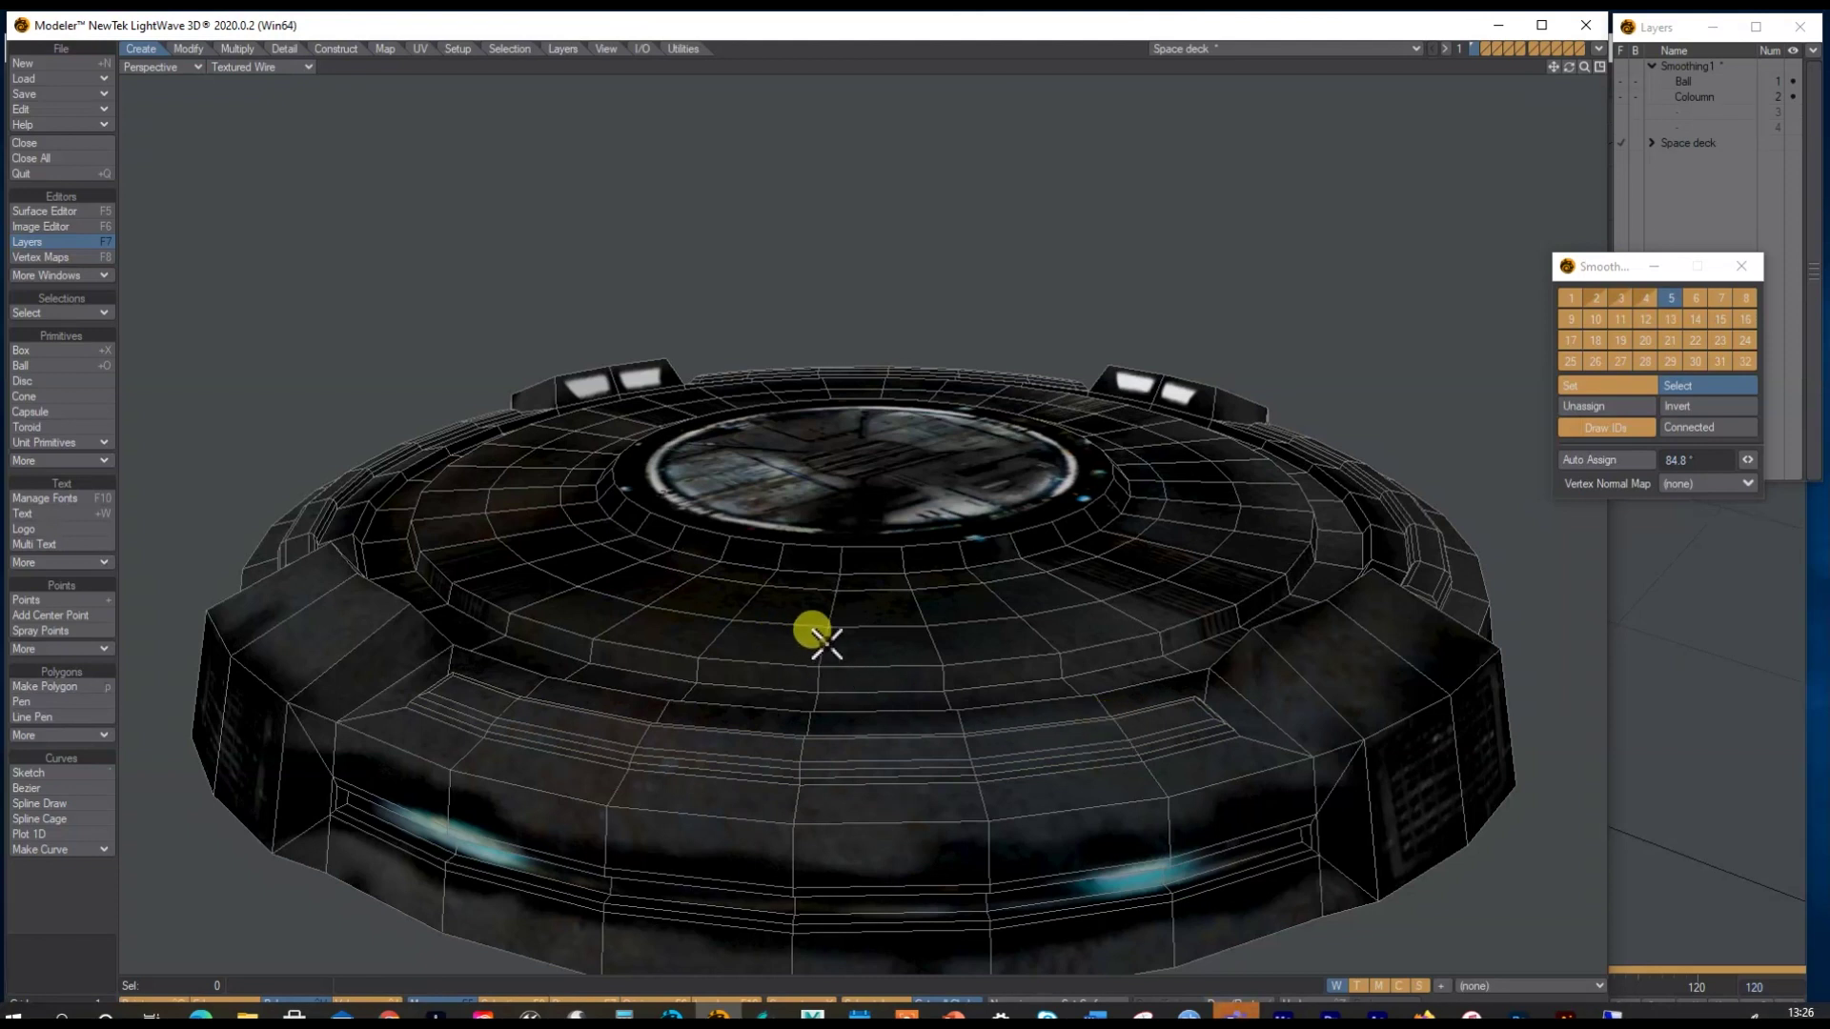
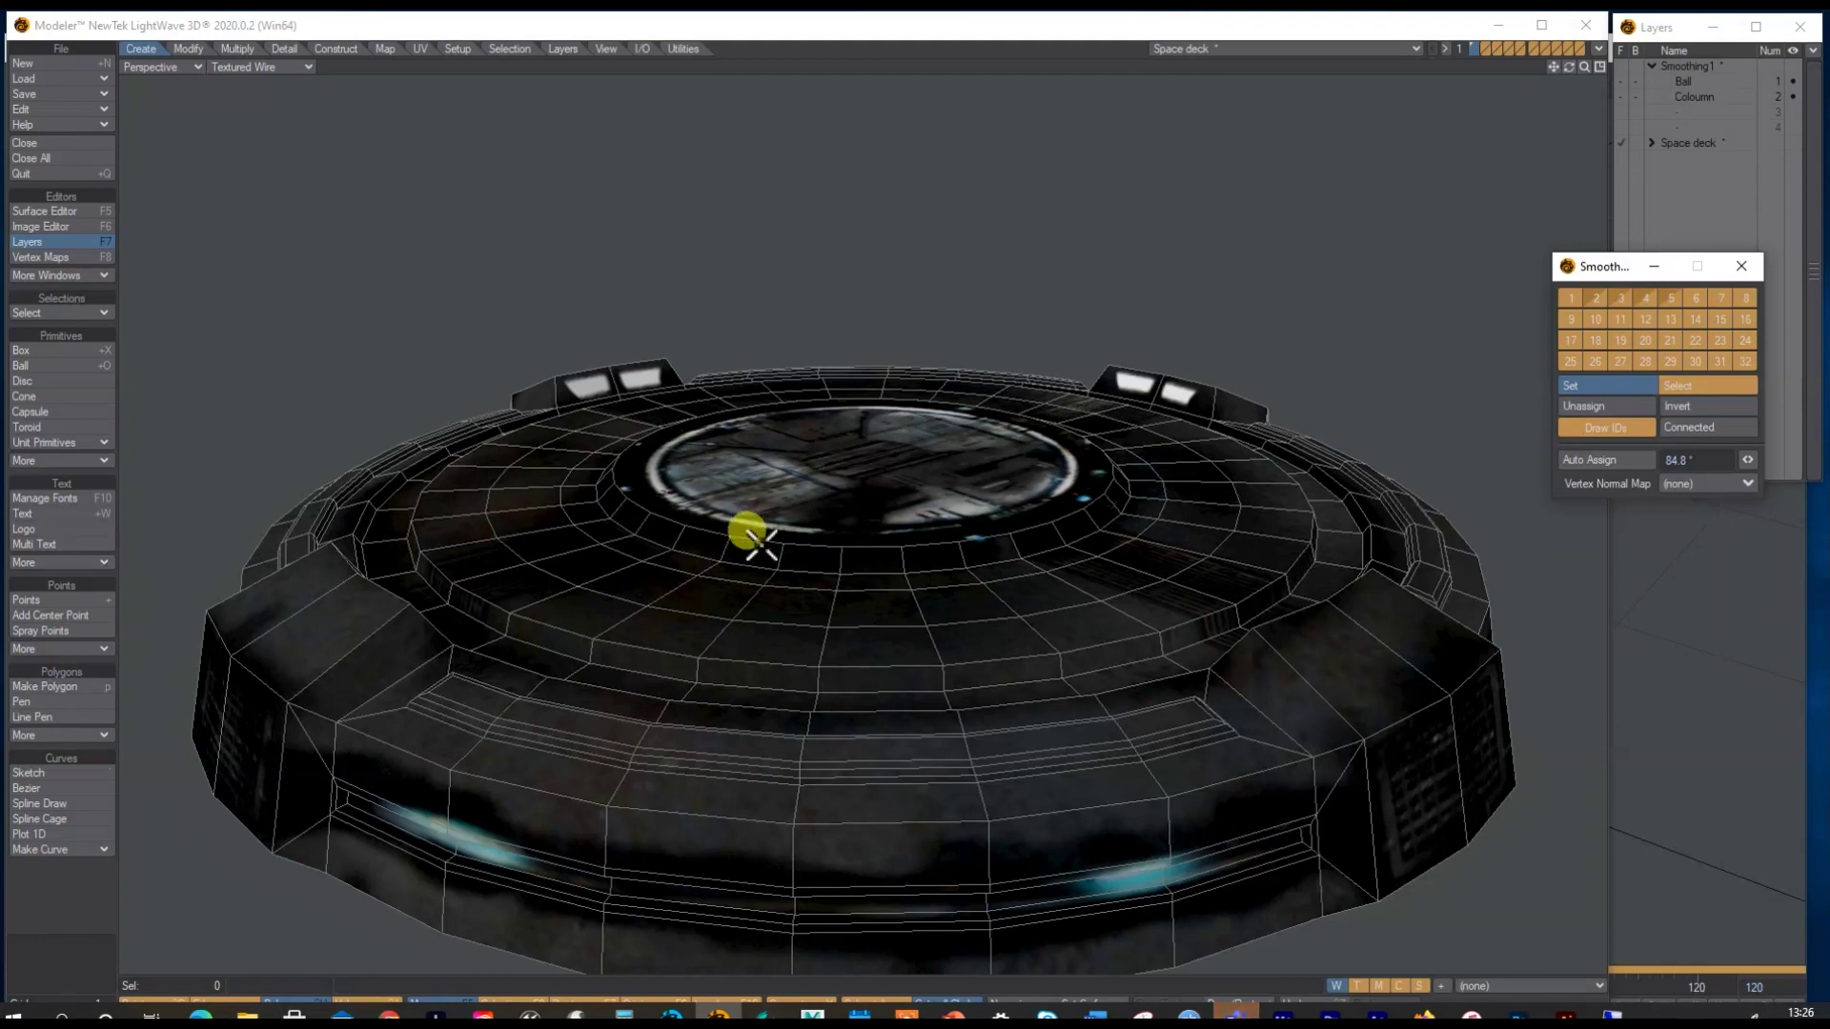
# Step: Select the upper polygons of one raised block on the space deck's rim and set them to smoothing group 3
pyautogui.moveTo(1568, 66); pyautogui.dragTo(1538, 88)
pyautogui.moveTo(1108, 806)
pyautogui.mouseDown()
pyautogui.moveTo(1062, 776)
pyautogui.moveTo(1306, 702)
pyautogui.mouseUp()
pyautogui.click(1620, 299)
pyautogui.moveTo(1568, 67); pyautogui.dragTo(1353, 50)
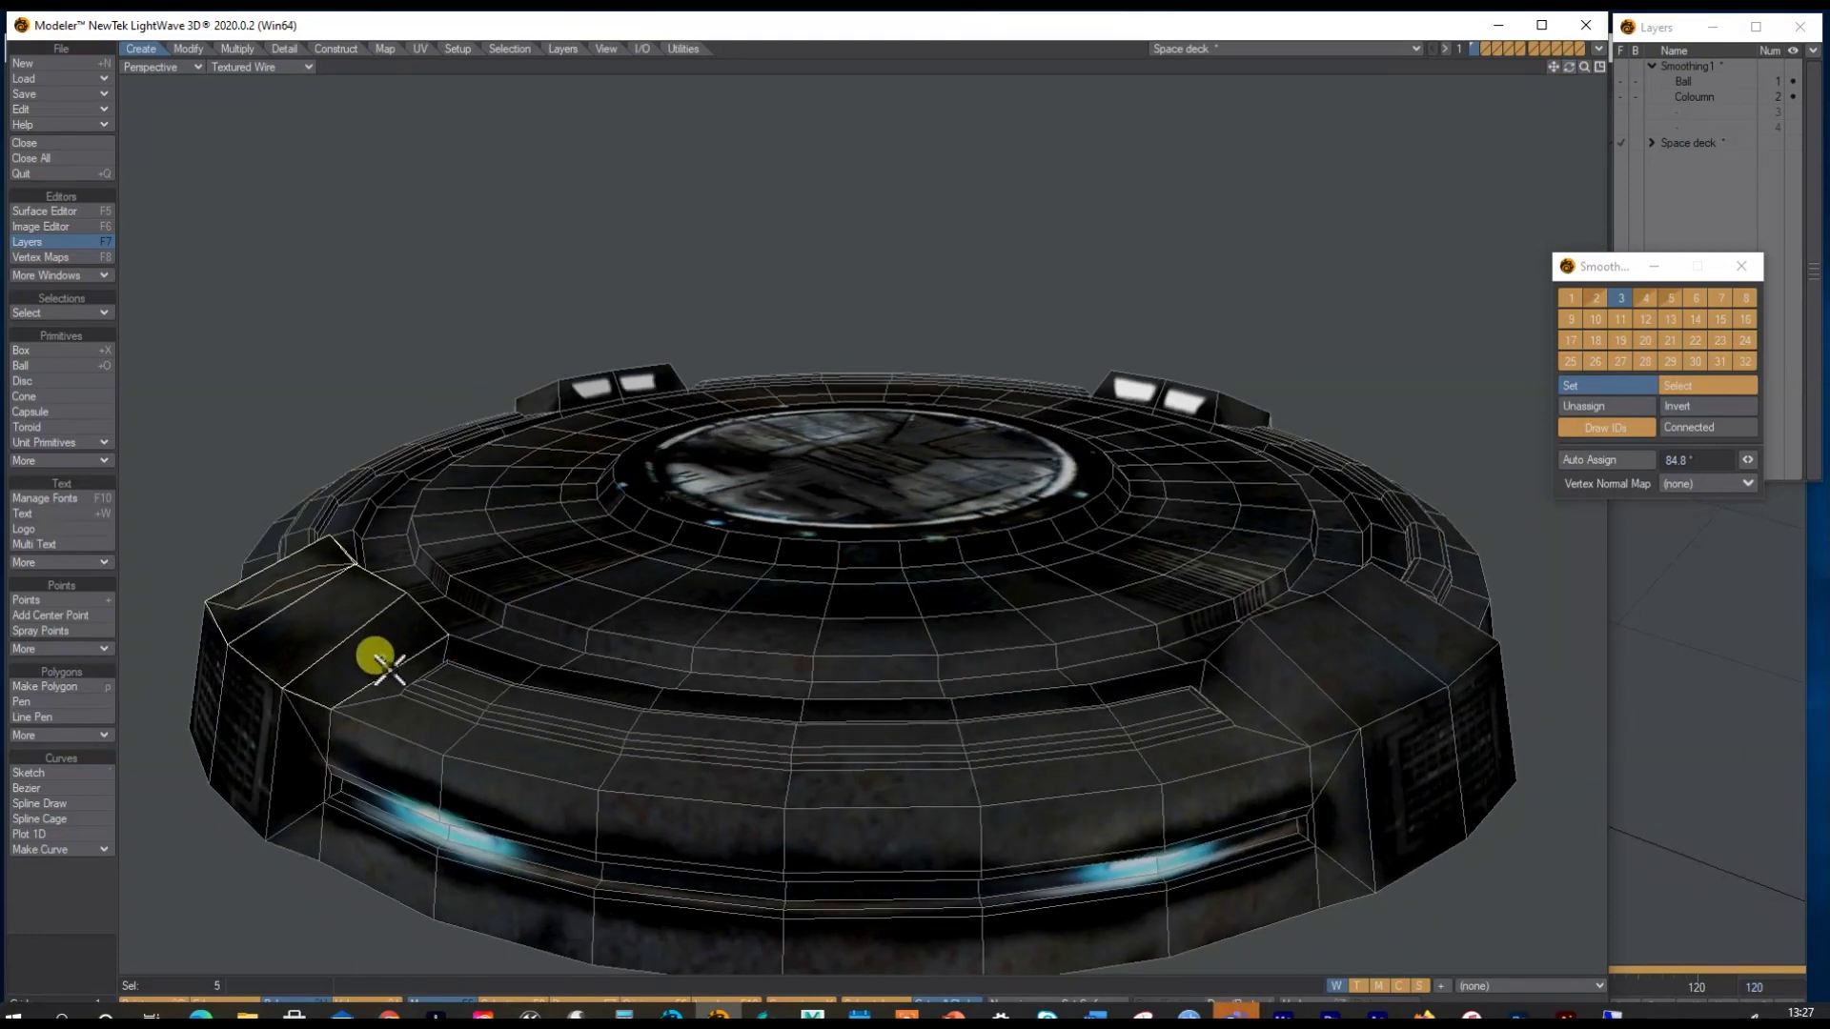
pyautogui.click(1615, 299)
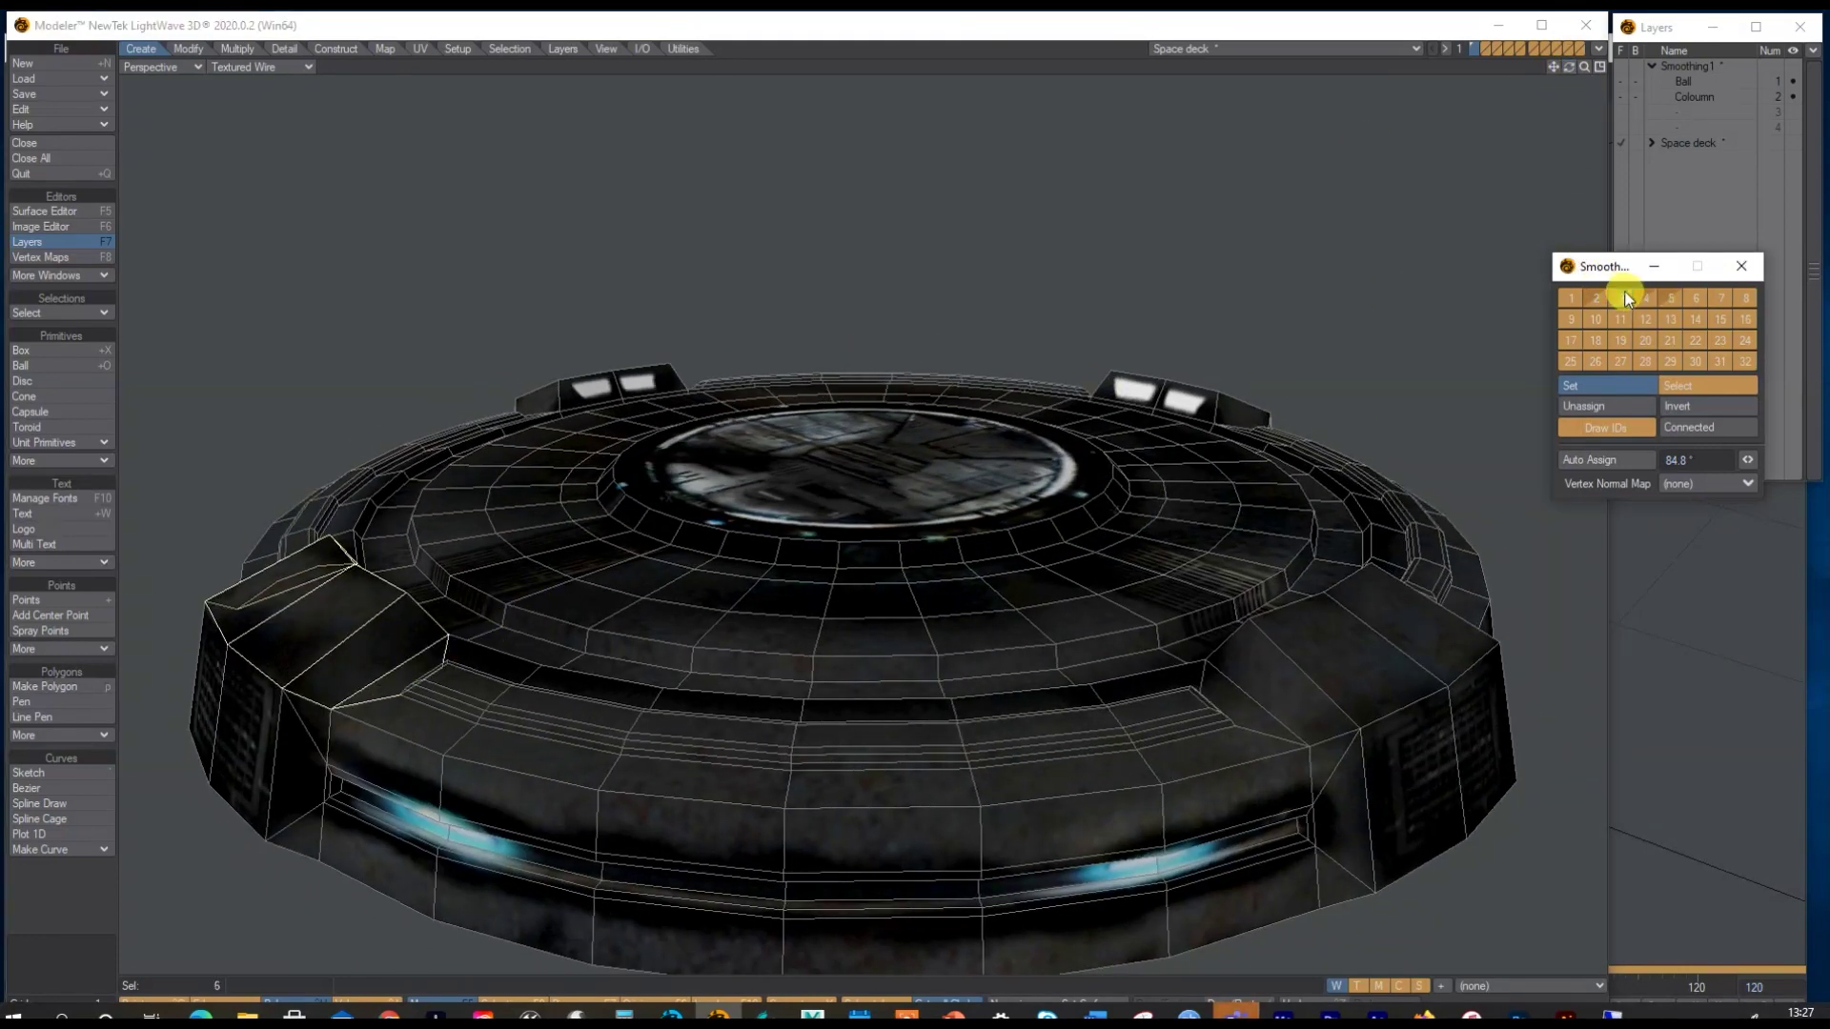
pyautogui.click(1591, 386)
# Step: Select the top and grille polygons of the rim block, set them to smoothing group 4, and clear the selection
pyautogui.moveTo(1569, 67); pyautogui.dragTo(1601, 69)
pyautogui.click(661, 804)
pyautogui.click(557, 796)
pyautogui.click(1641, 290)
pyautogui.click(1591, 386)
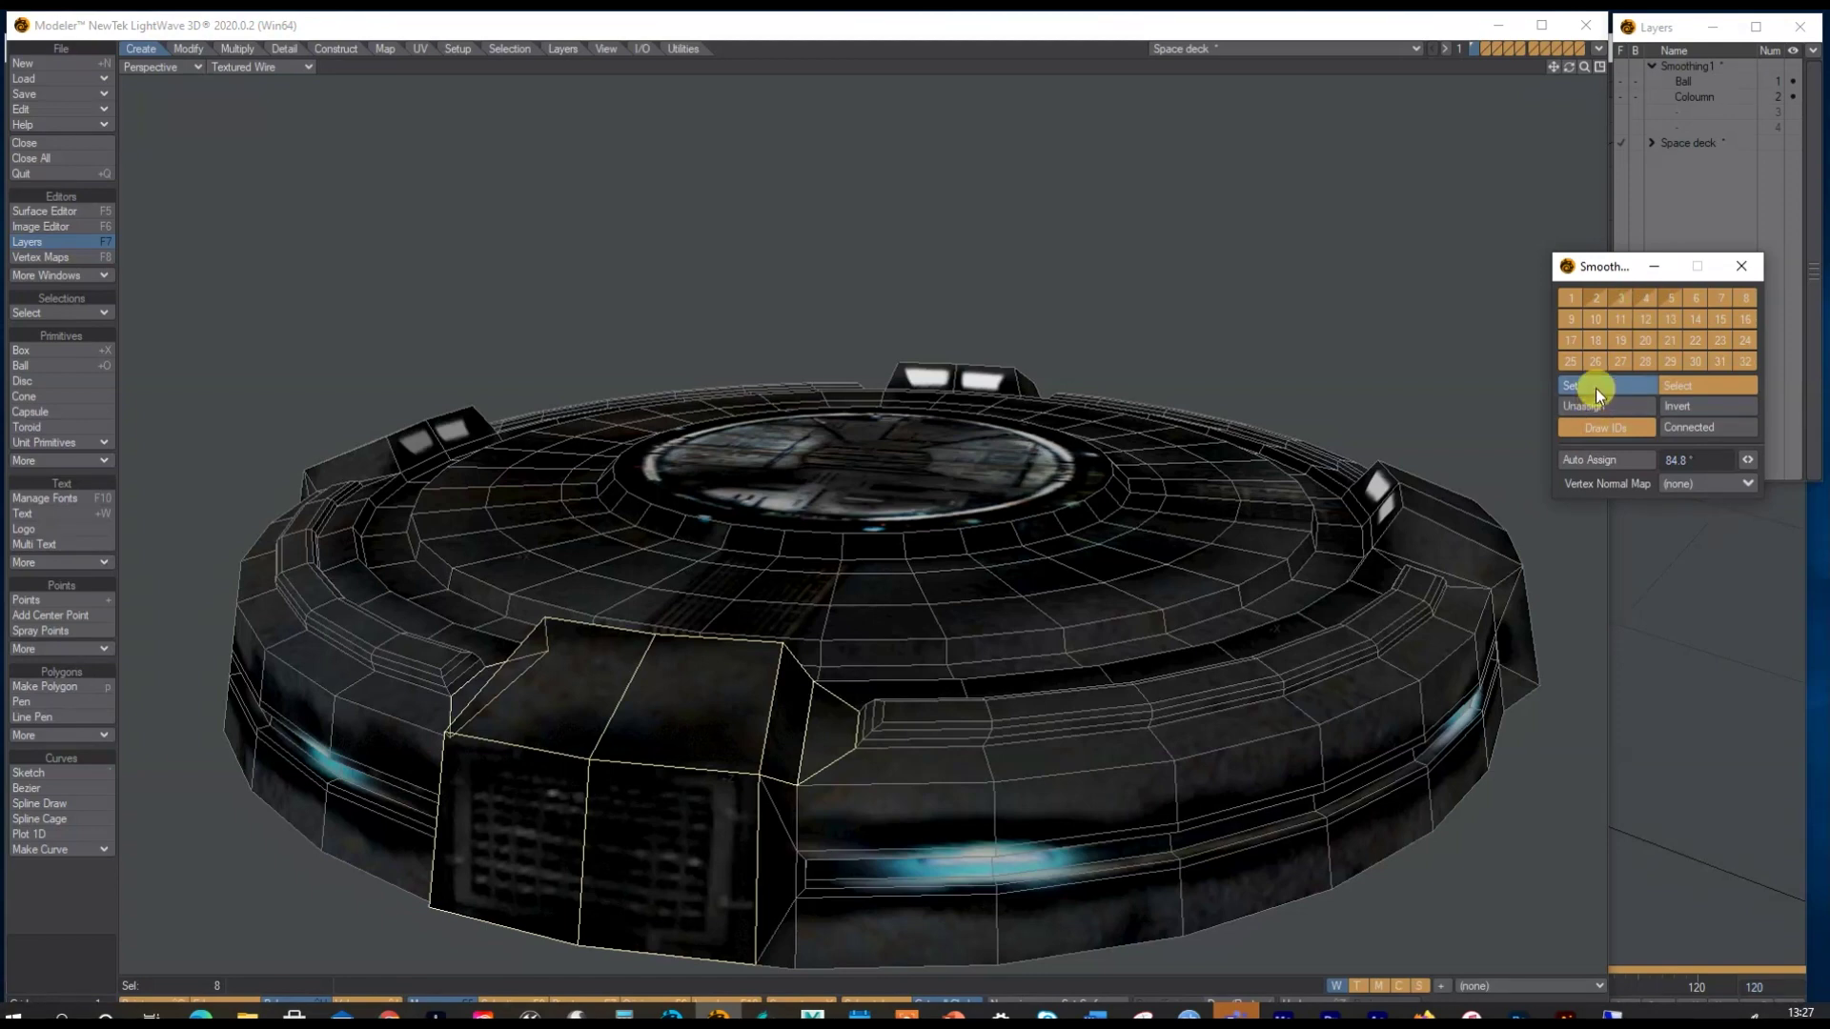
pyautogui.click(664, 393)
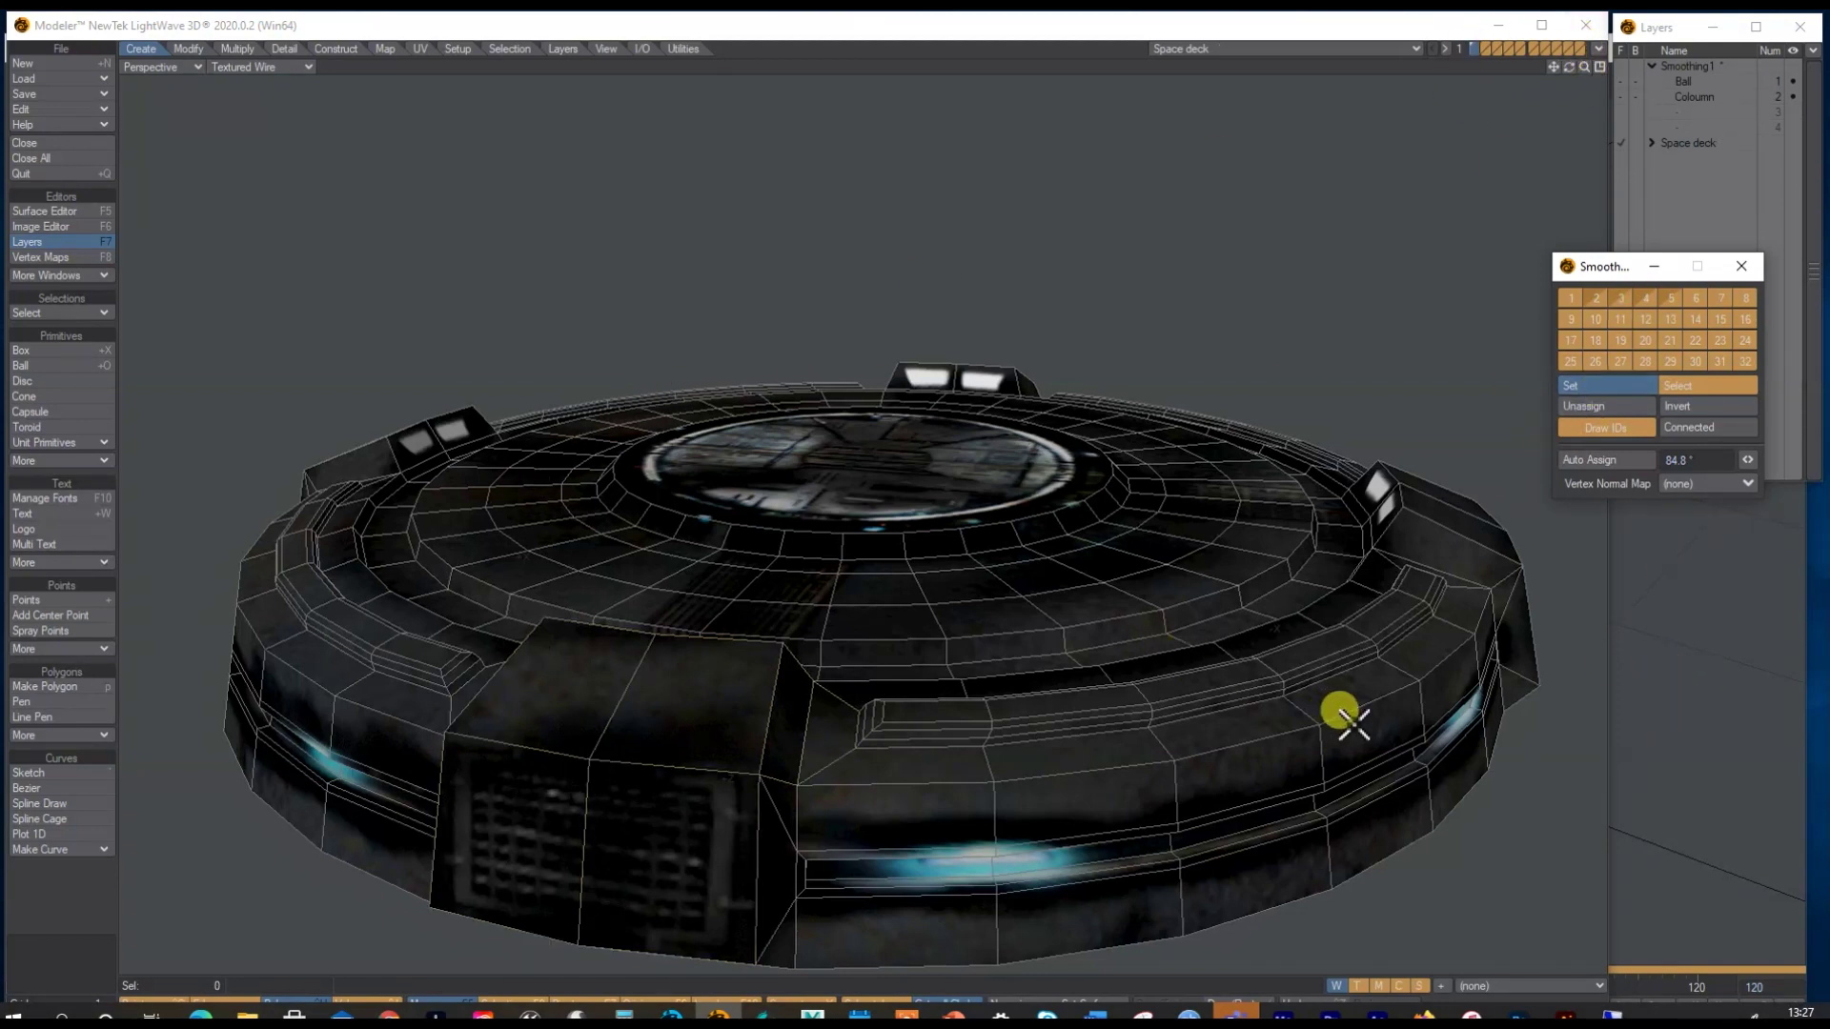
# Step: Switch to Layout and show the space deck's perspective view in VPR
pyautogui.click(1691, 664)
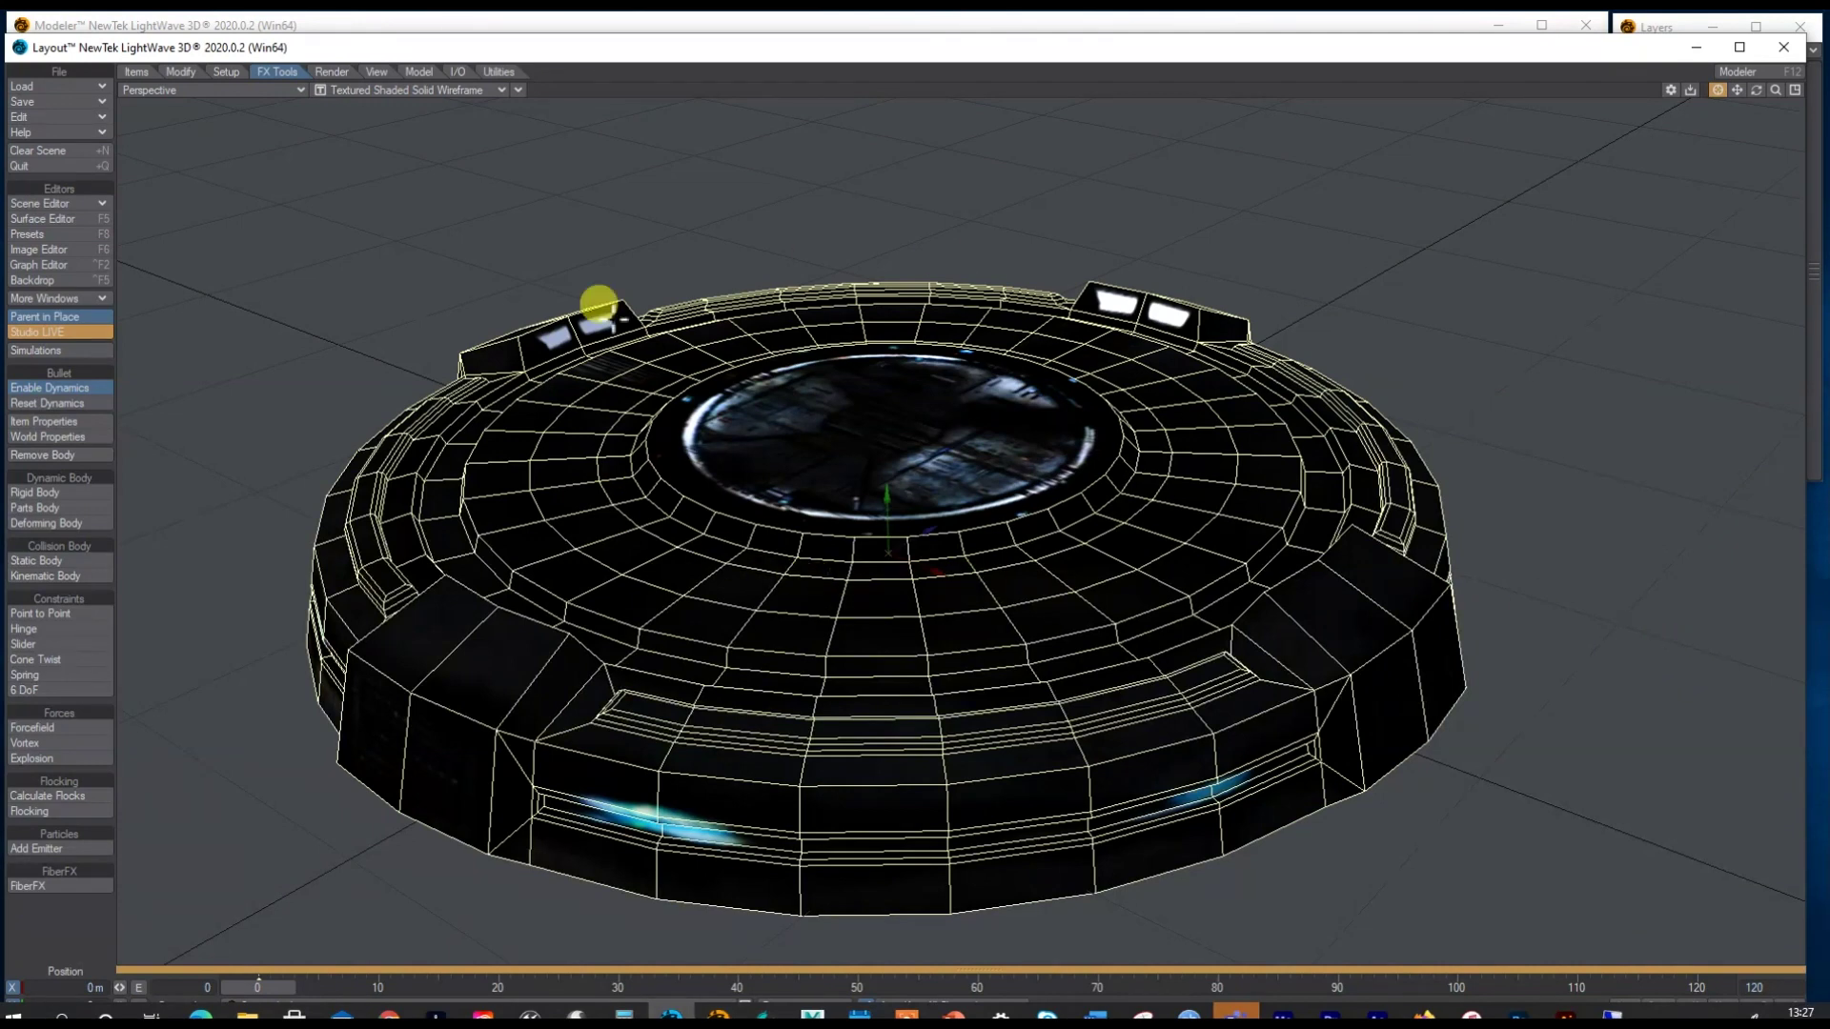
pyautogui.click(401, 90)
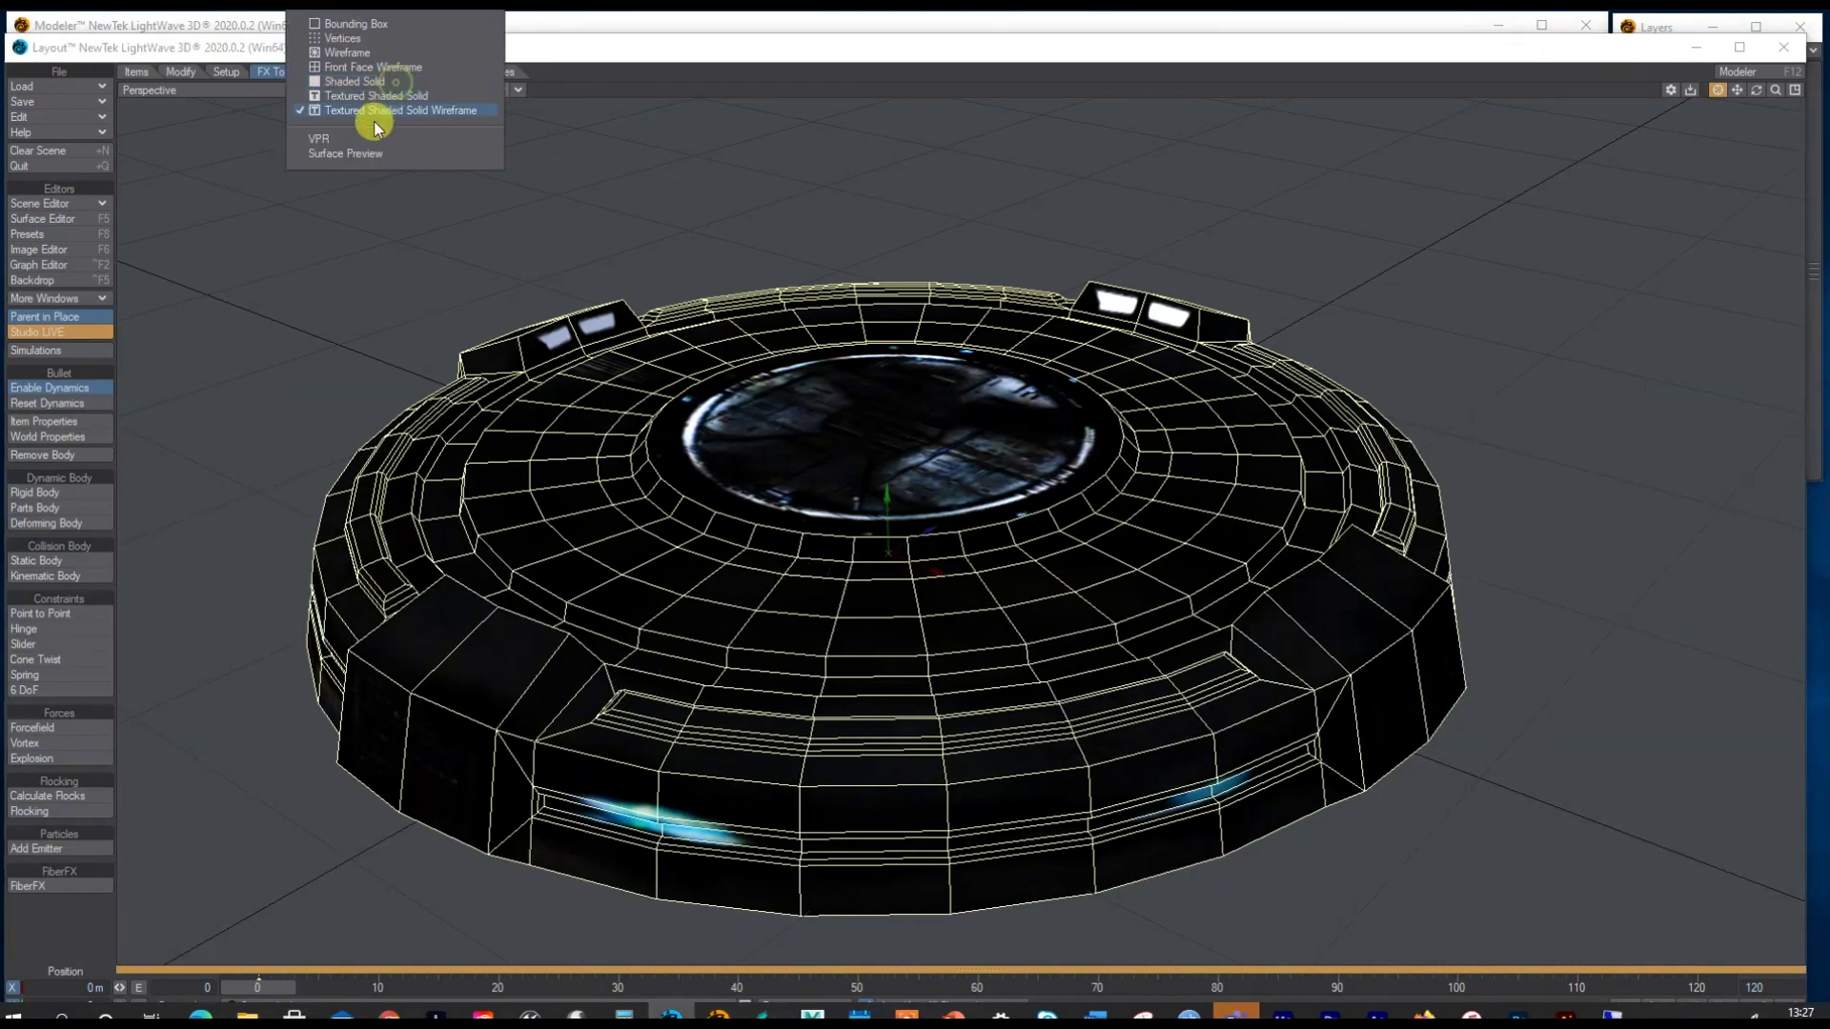
pyautogui.click(372, 120)
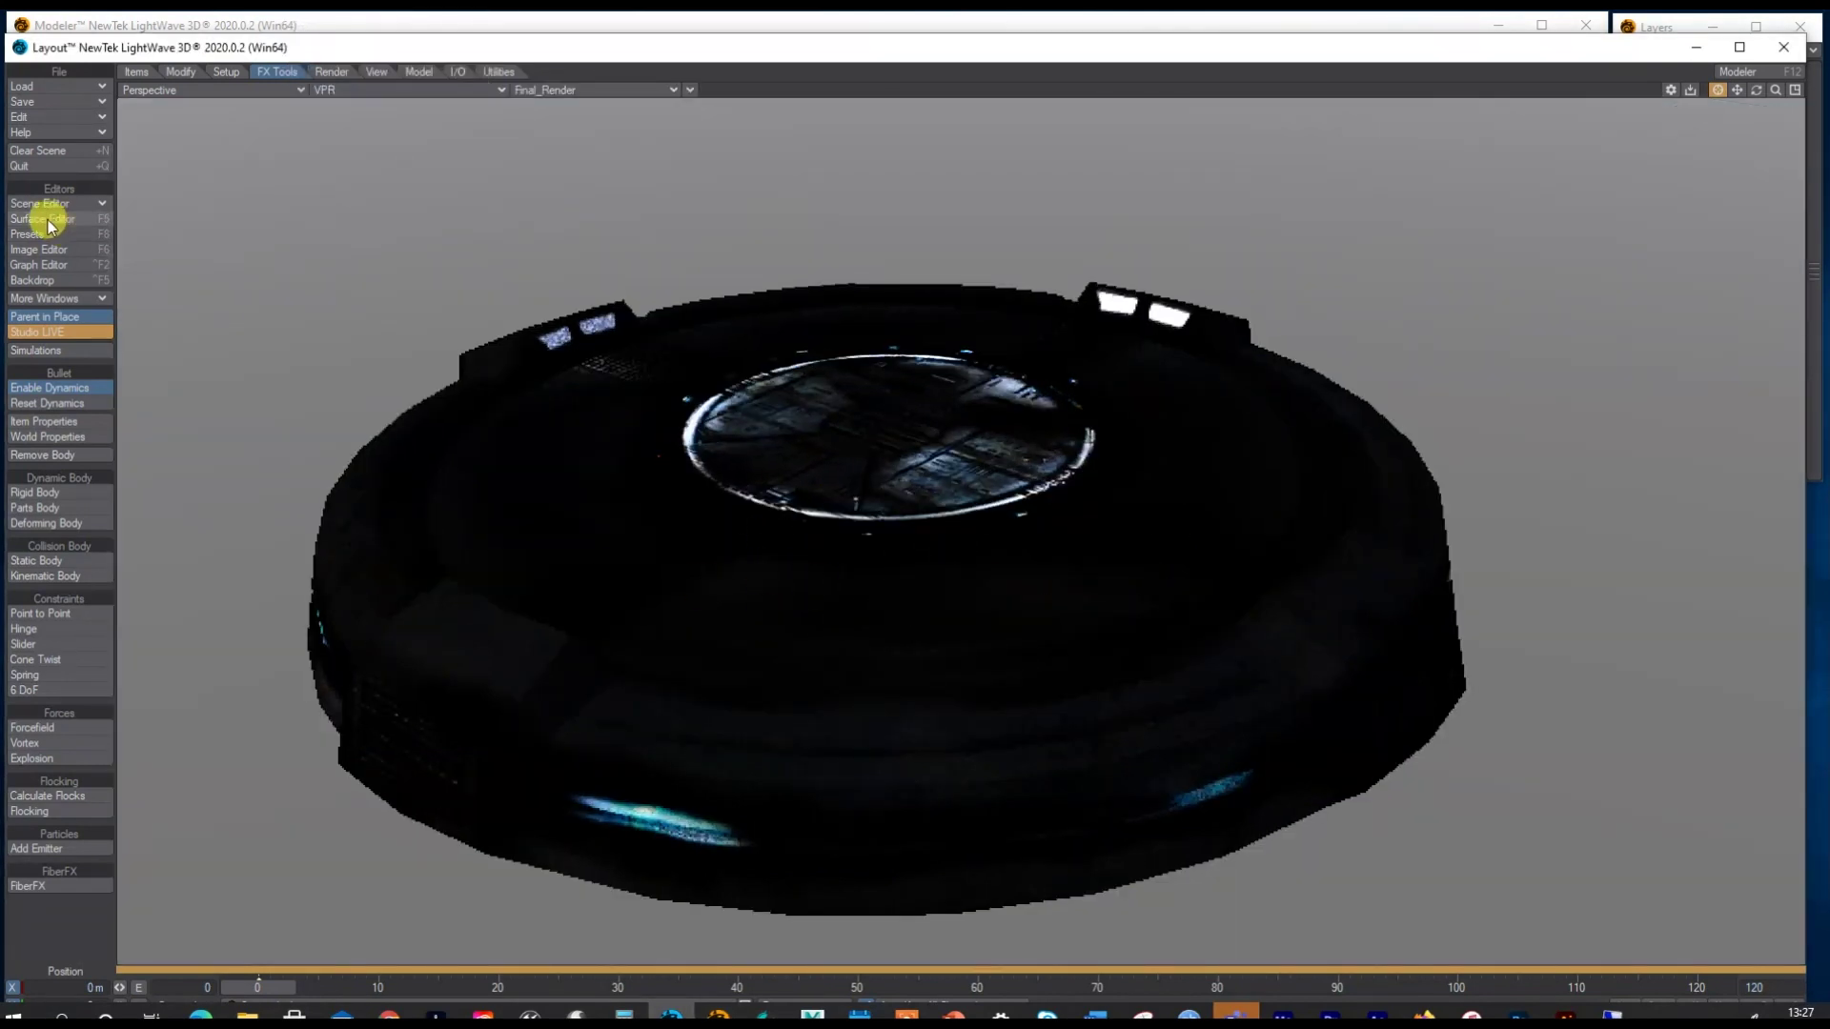
# Step: Open the Surface Editor and turn on Smoothing for the Space desk surface with a Smoothing Threshold of 0.05°
pyautogui.click(43, 218)
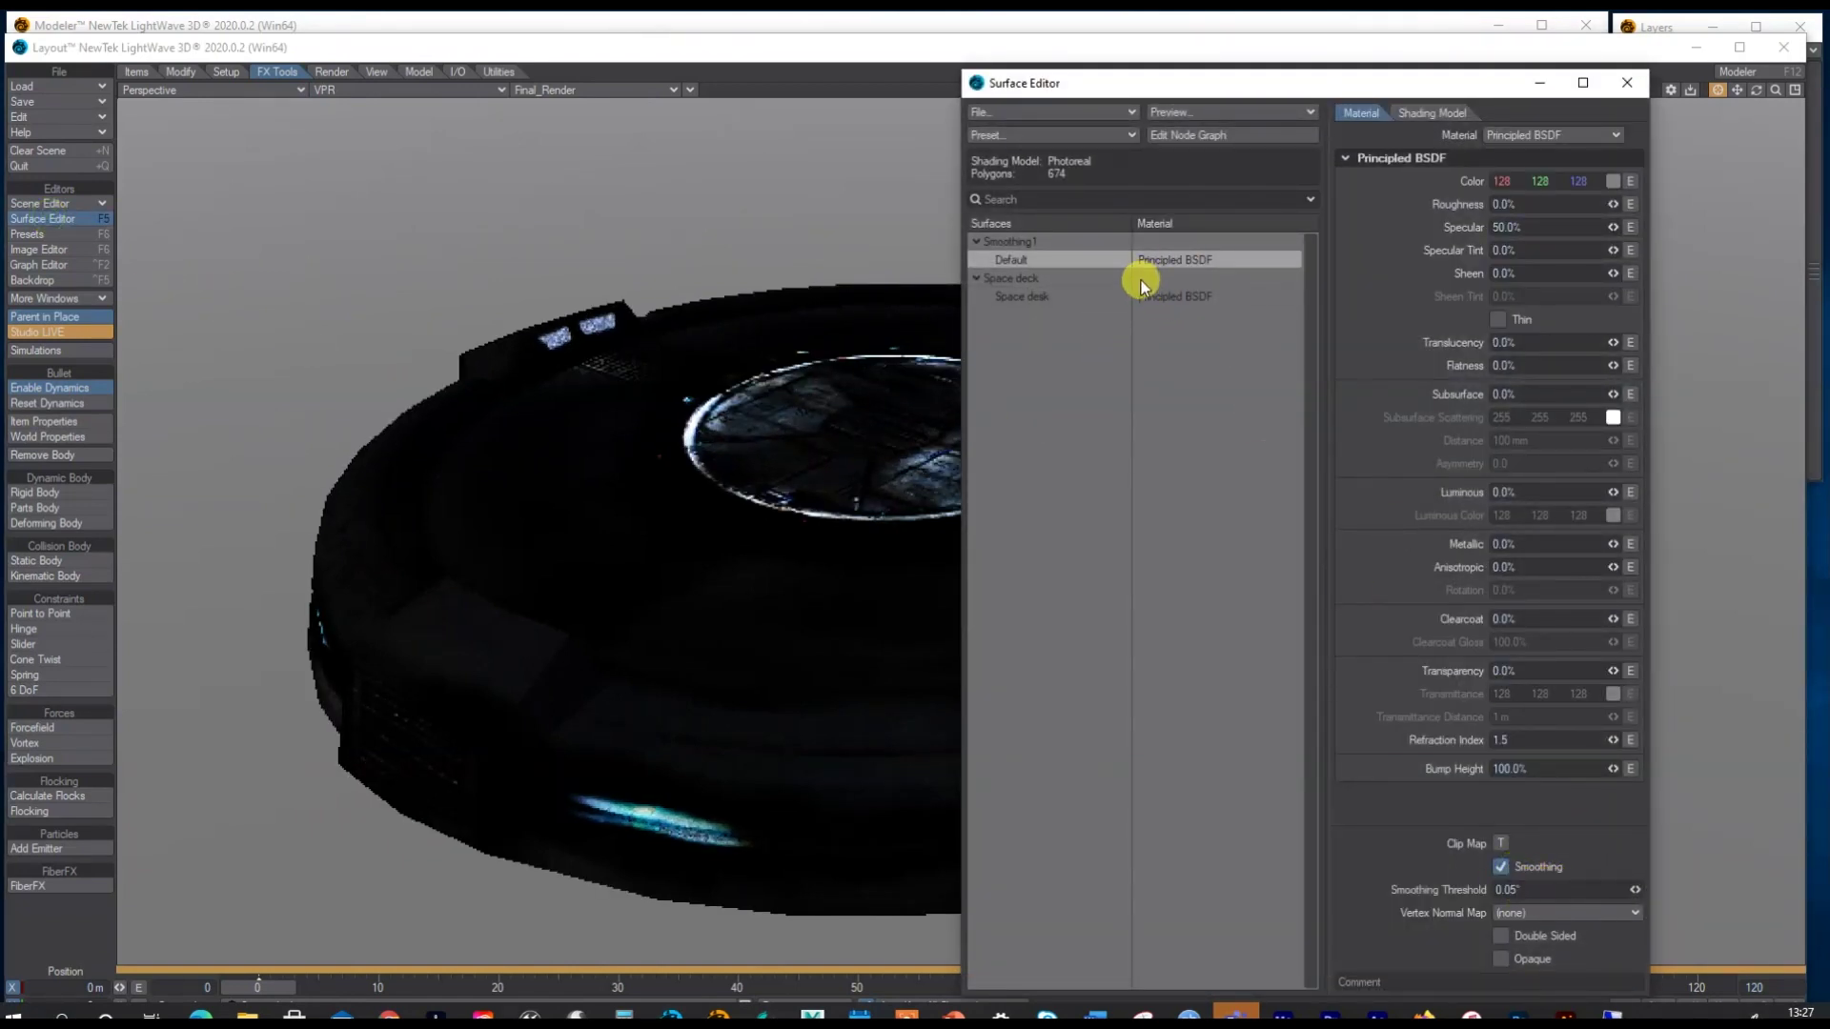
pyautogui.click(1187, 300)
pyautogui.click(1500, 867)
pyautogui.moveTo(1565, 888); pyautogui.dragTo(1366, 887)
pyautogui.write('0')
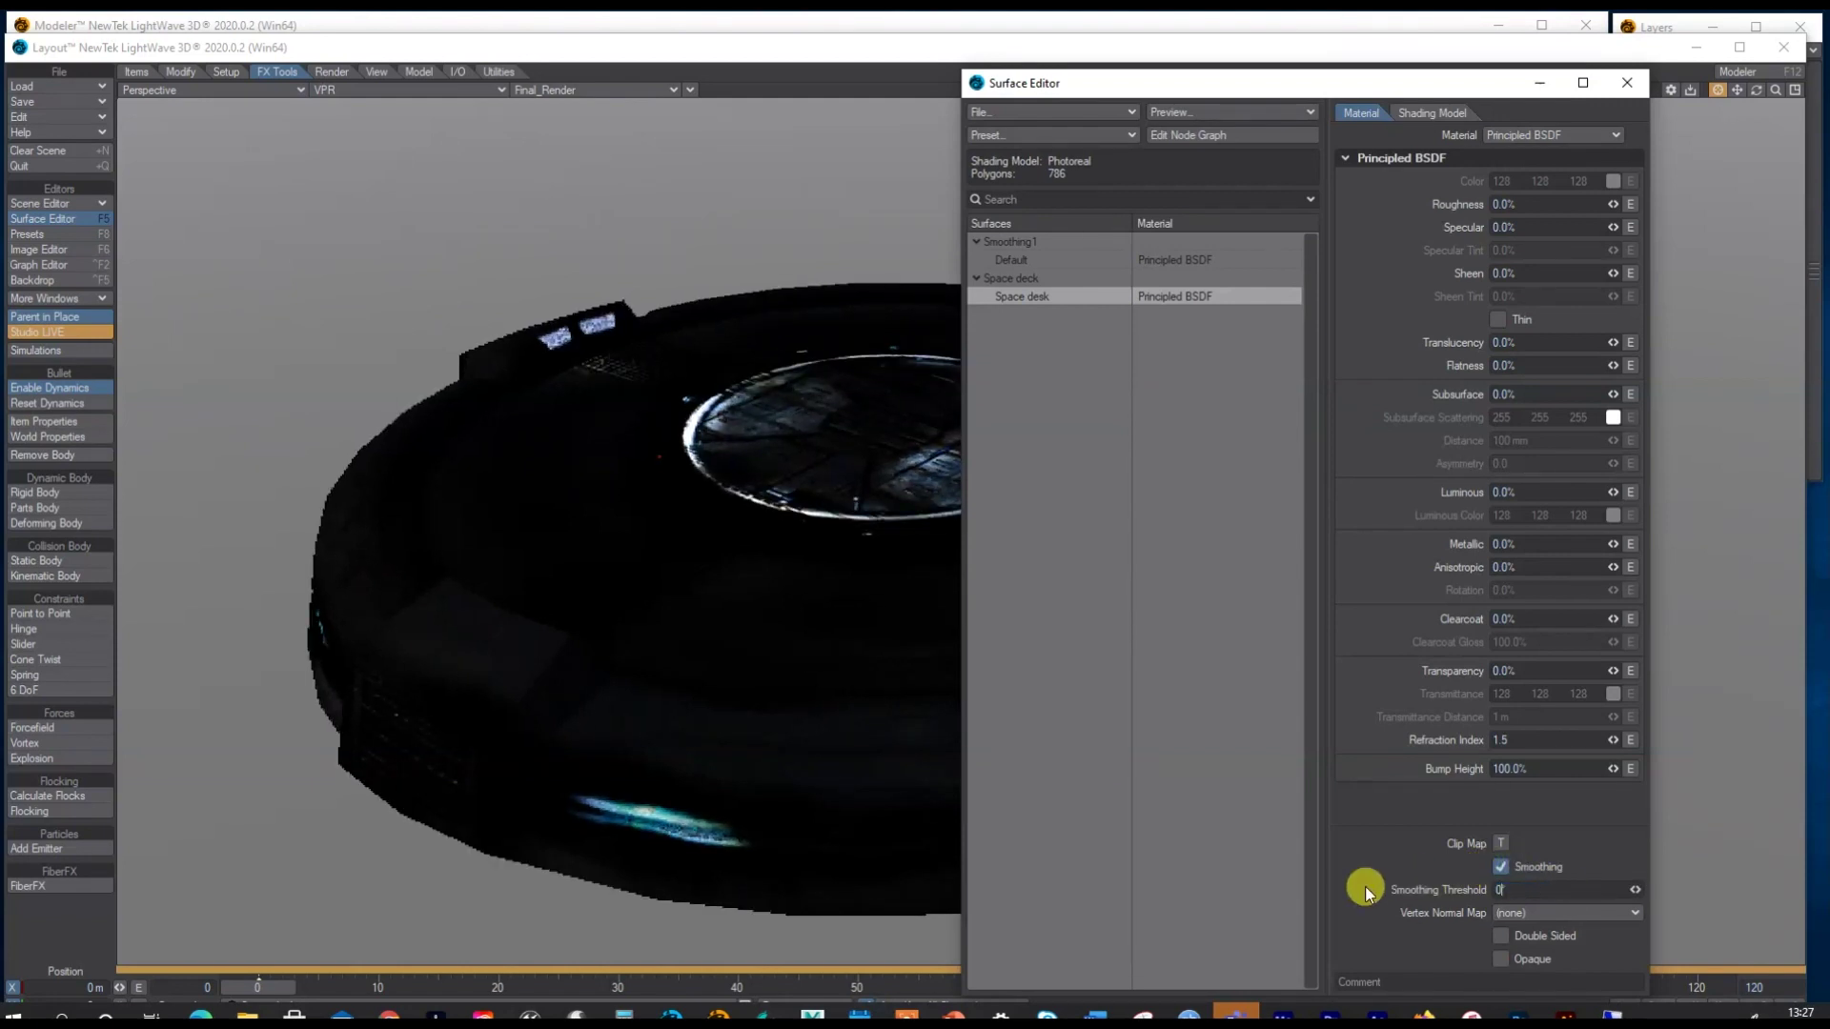
pyautogui.write('.05')
pyautogui.press('Tab')
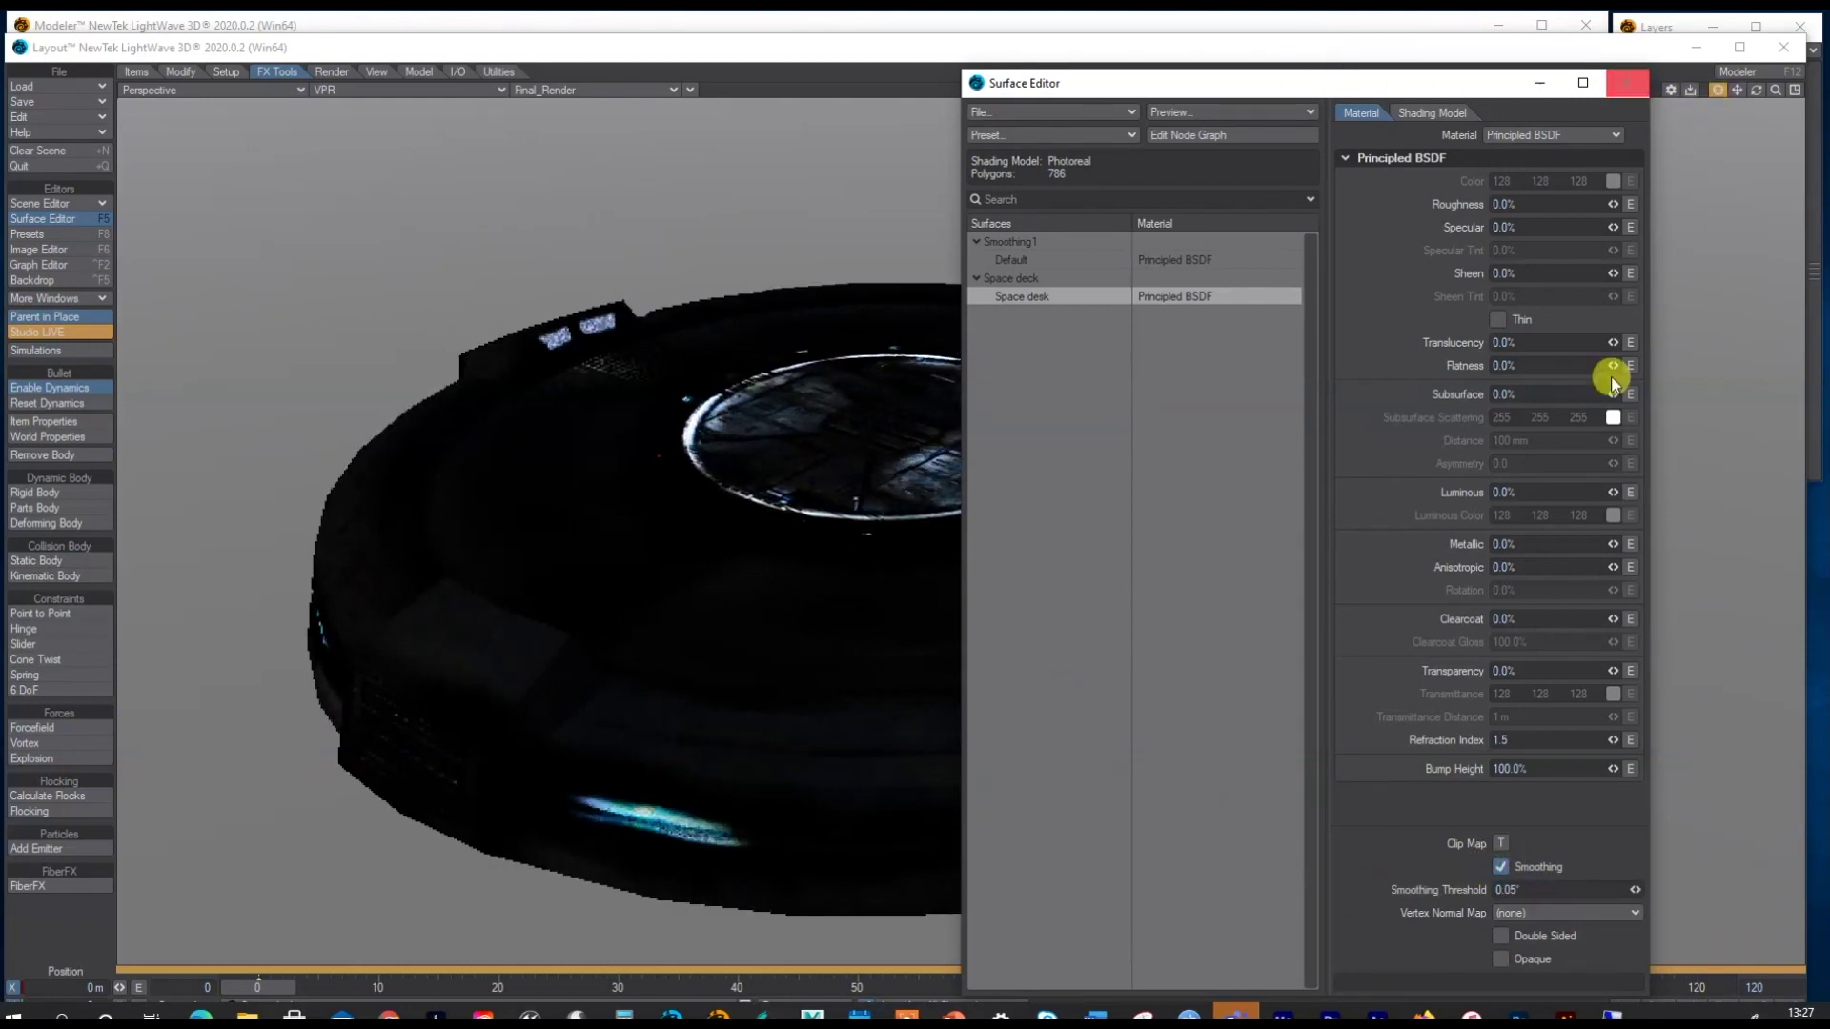
# Step: Compare the settings of Smoothing1's Default surface and the Space desk surface, close the Surface Editor, and inspect the deck in VPR
pyautogui.click(1206, 257)
pyautogui.click(1197, 293)
pyautogui.click(1181, 263)
pyautogui.click(1182, 293)
pyautogui.click(1178, 261)
pyautogui.click(1177, 294)
pyautogui.click(1172, 262)
pyautogui.click(1184, 296)
pyautogui.click(1184, 259)
pyautogui.click(1188, 295)
pyautogui.click(1627, 83)
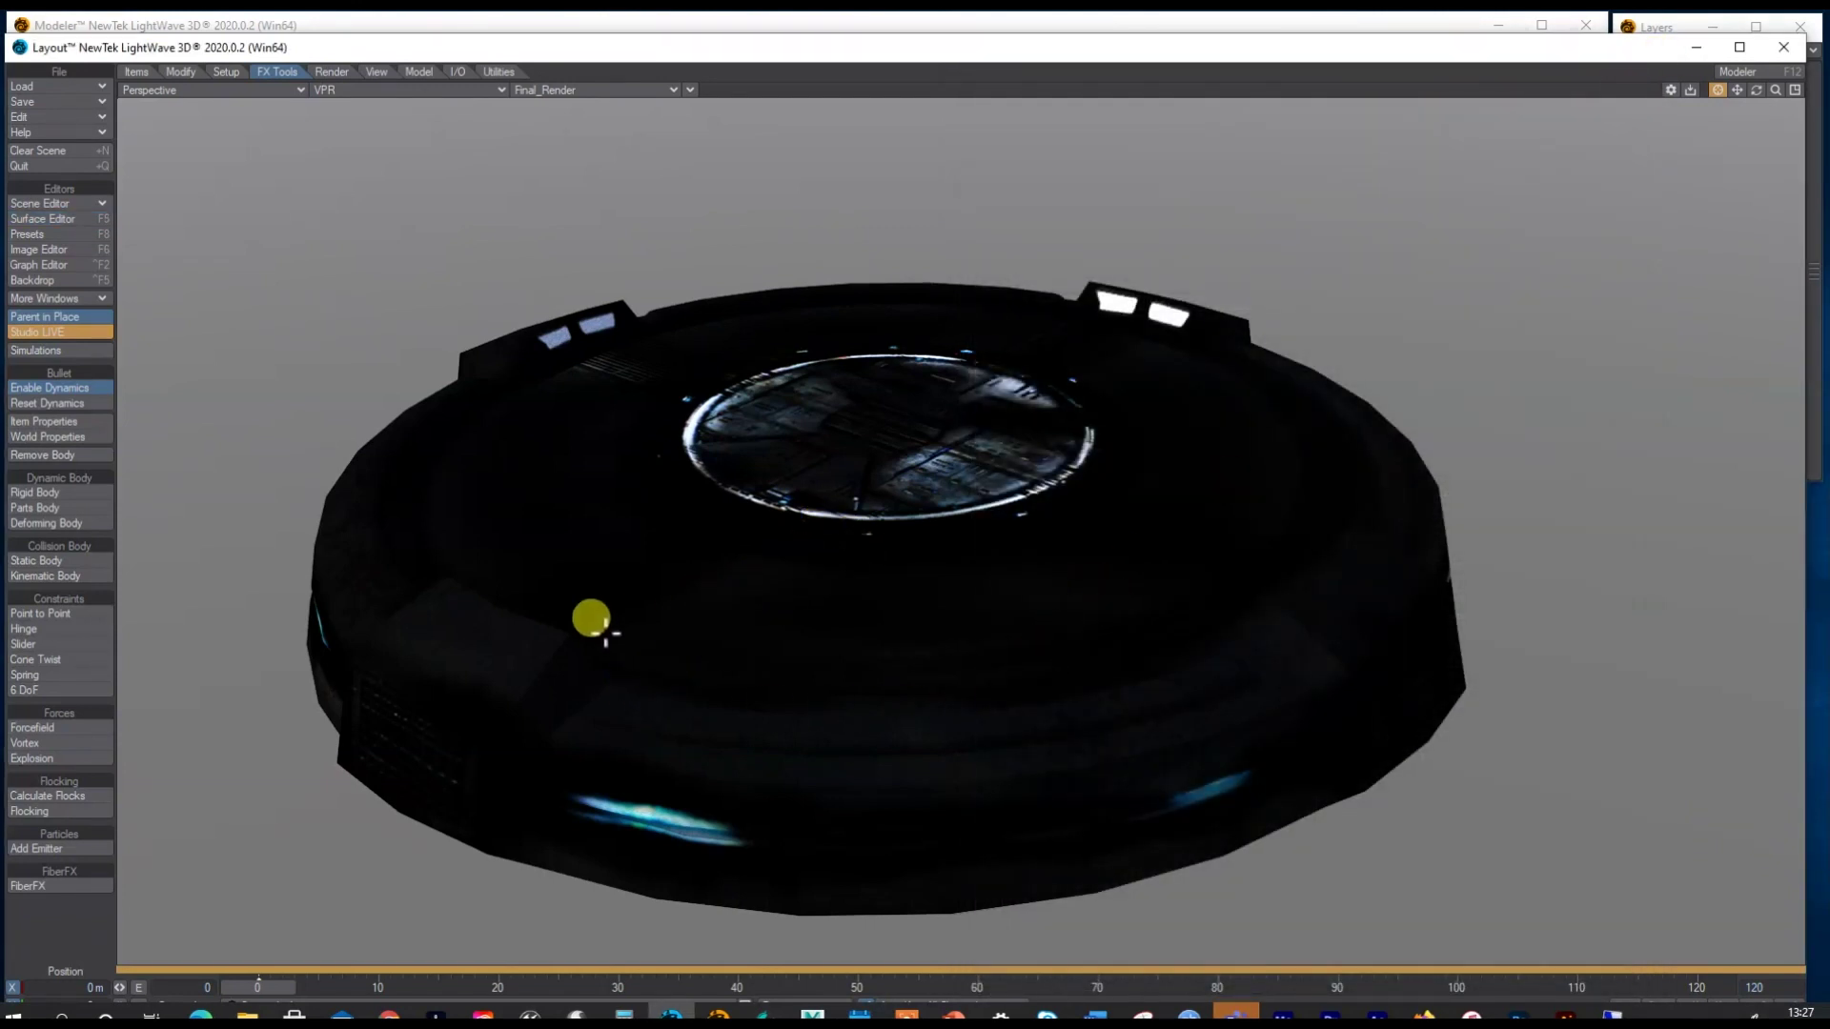
pyautogui.moveTo(1755, 92); pyautogui.dragTo(1605, 107)
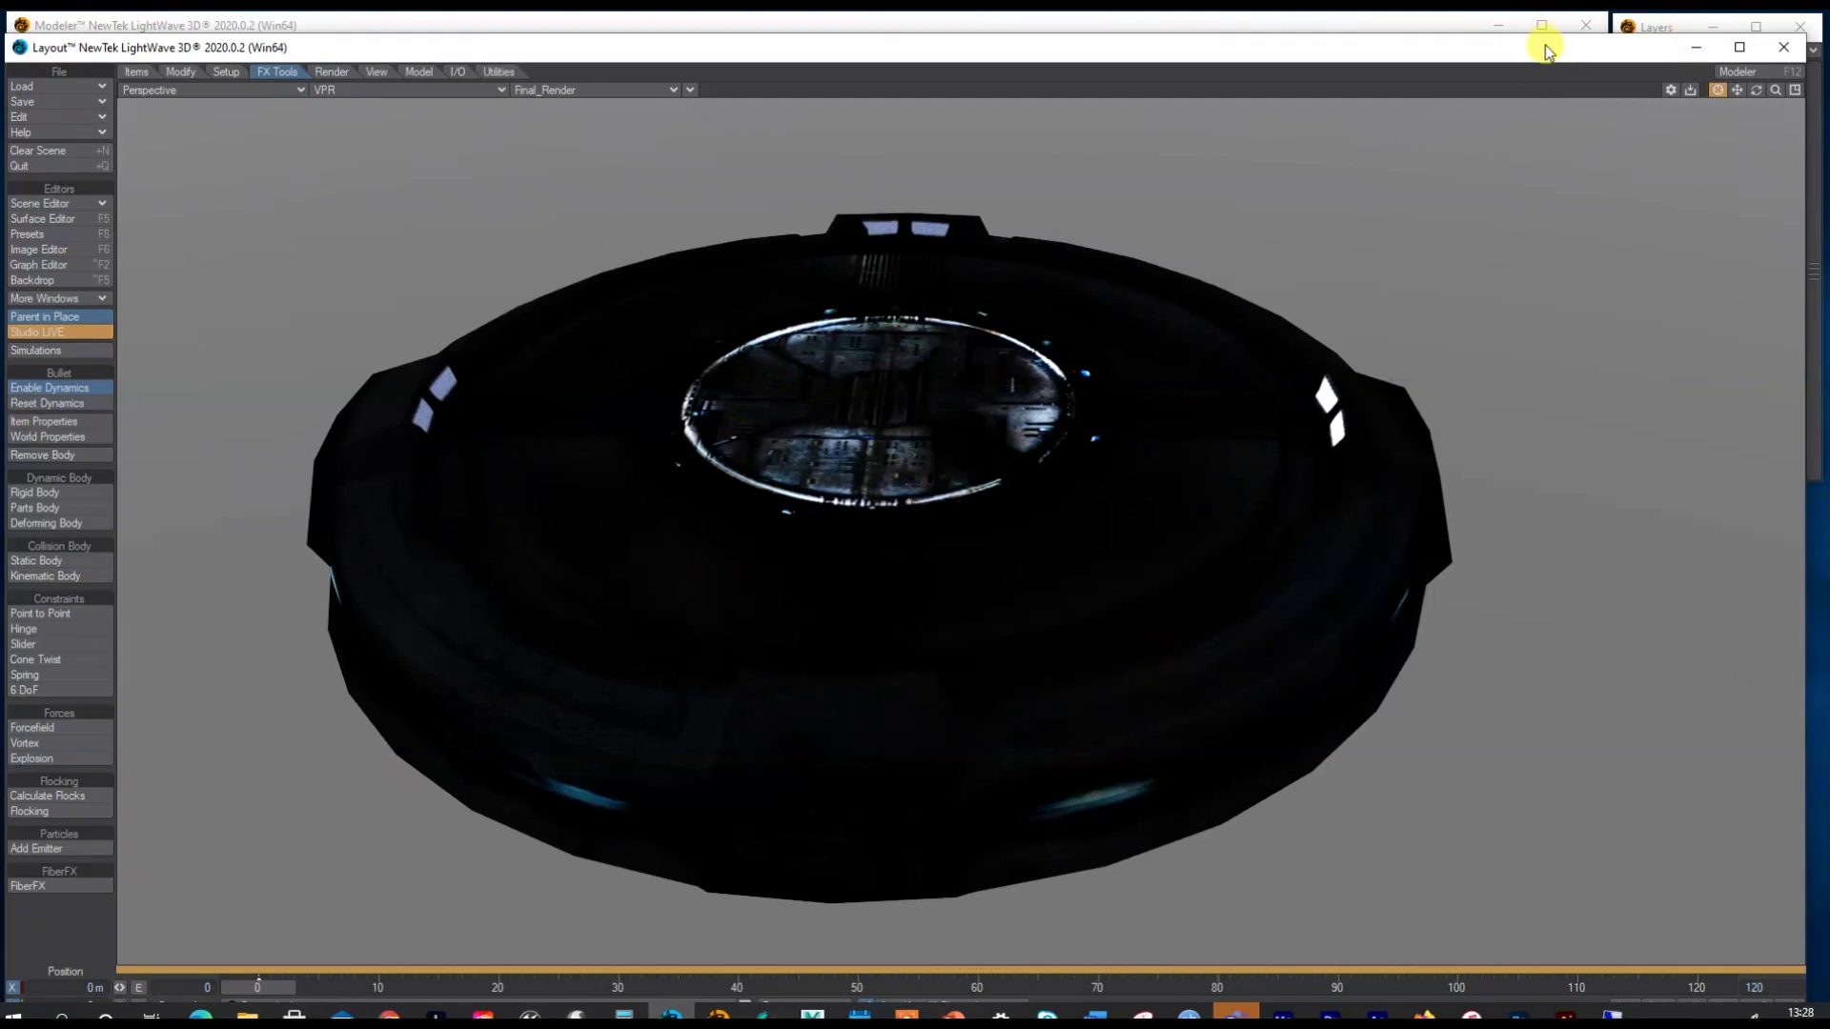
# Step: Switch to Modeler, make Smoothing1 the current object, and show its ball and column layers together with the smoothing groups window beside them
pyautogui.click(1390, 23)
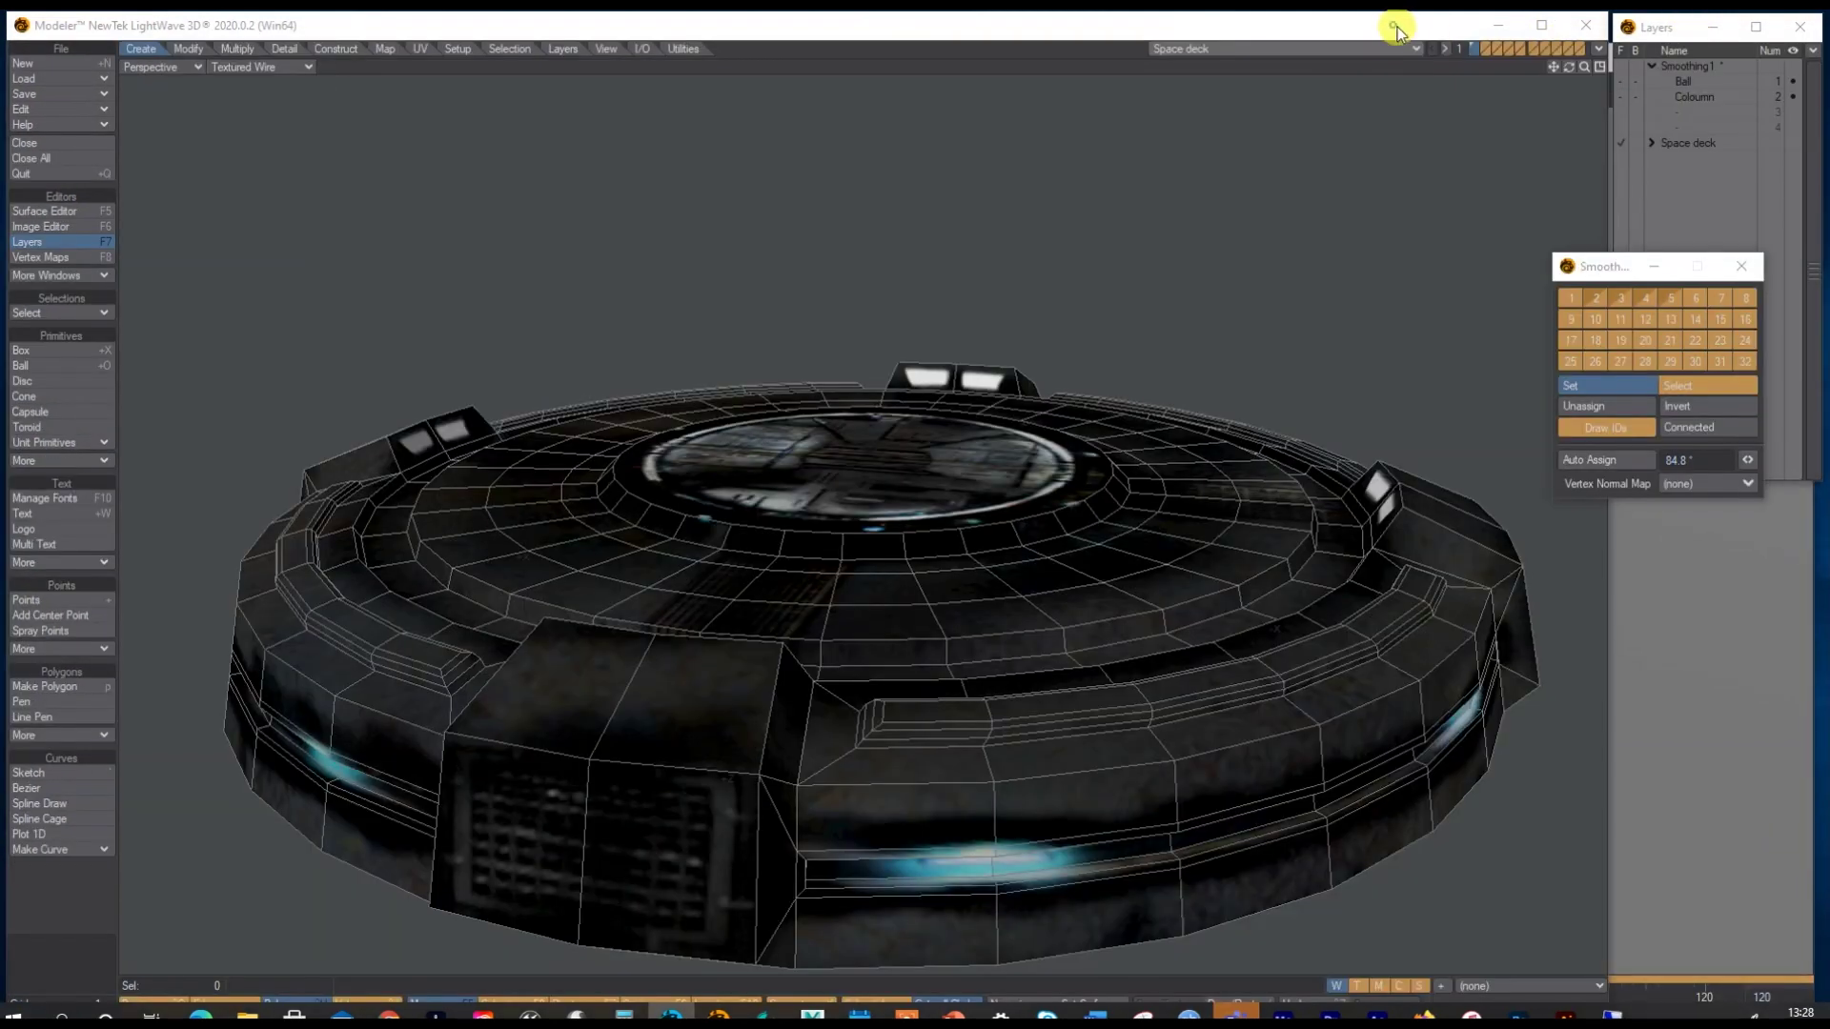
pyautogui.click(1388, 53)
pyautogui.click(1339, 41)
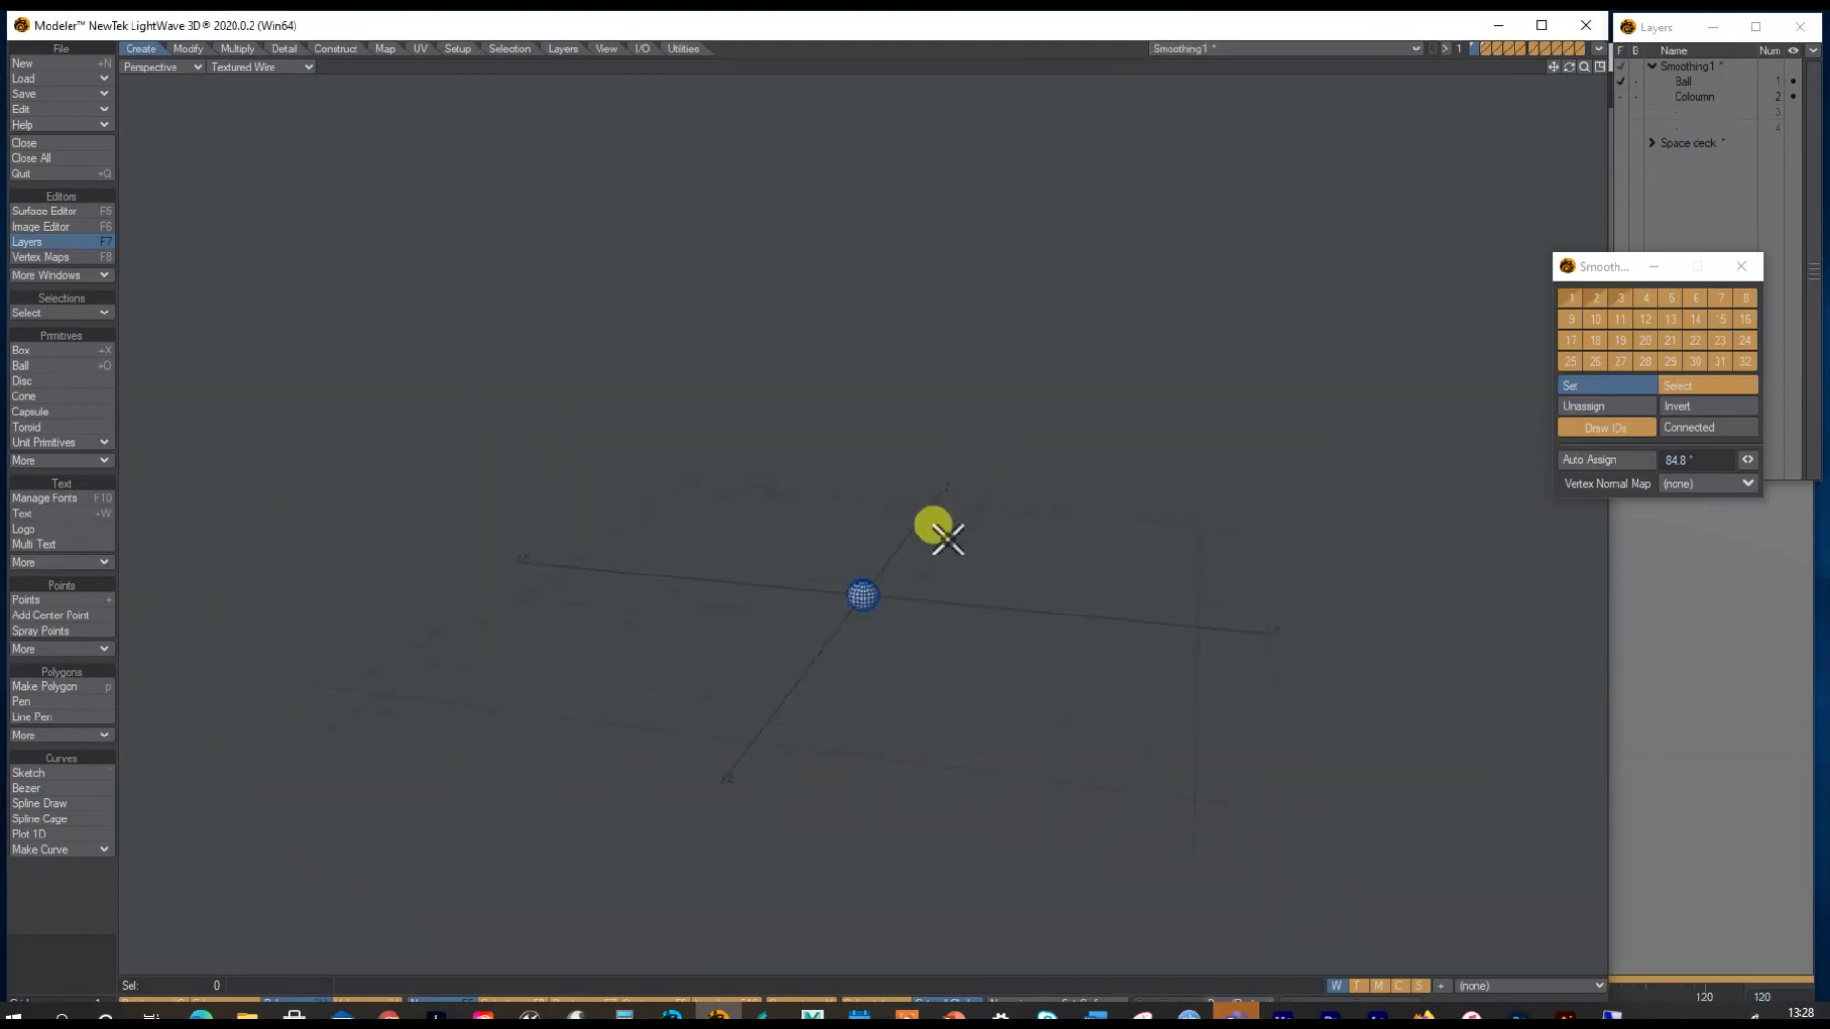
pyautogui.press('a')
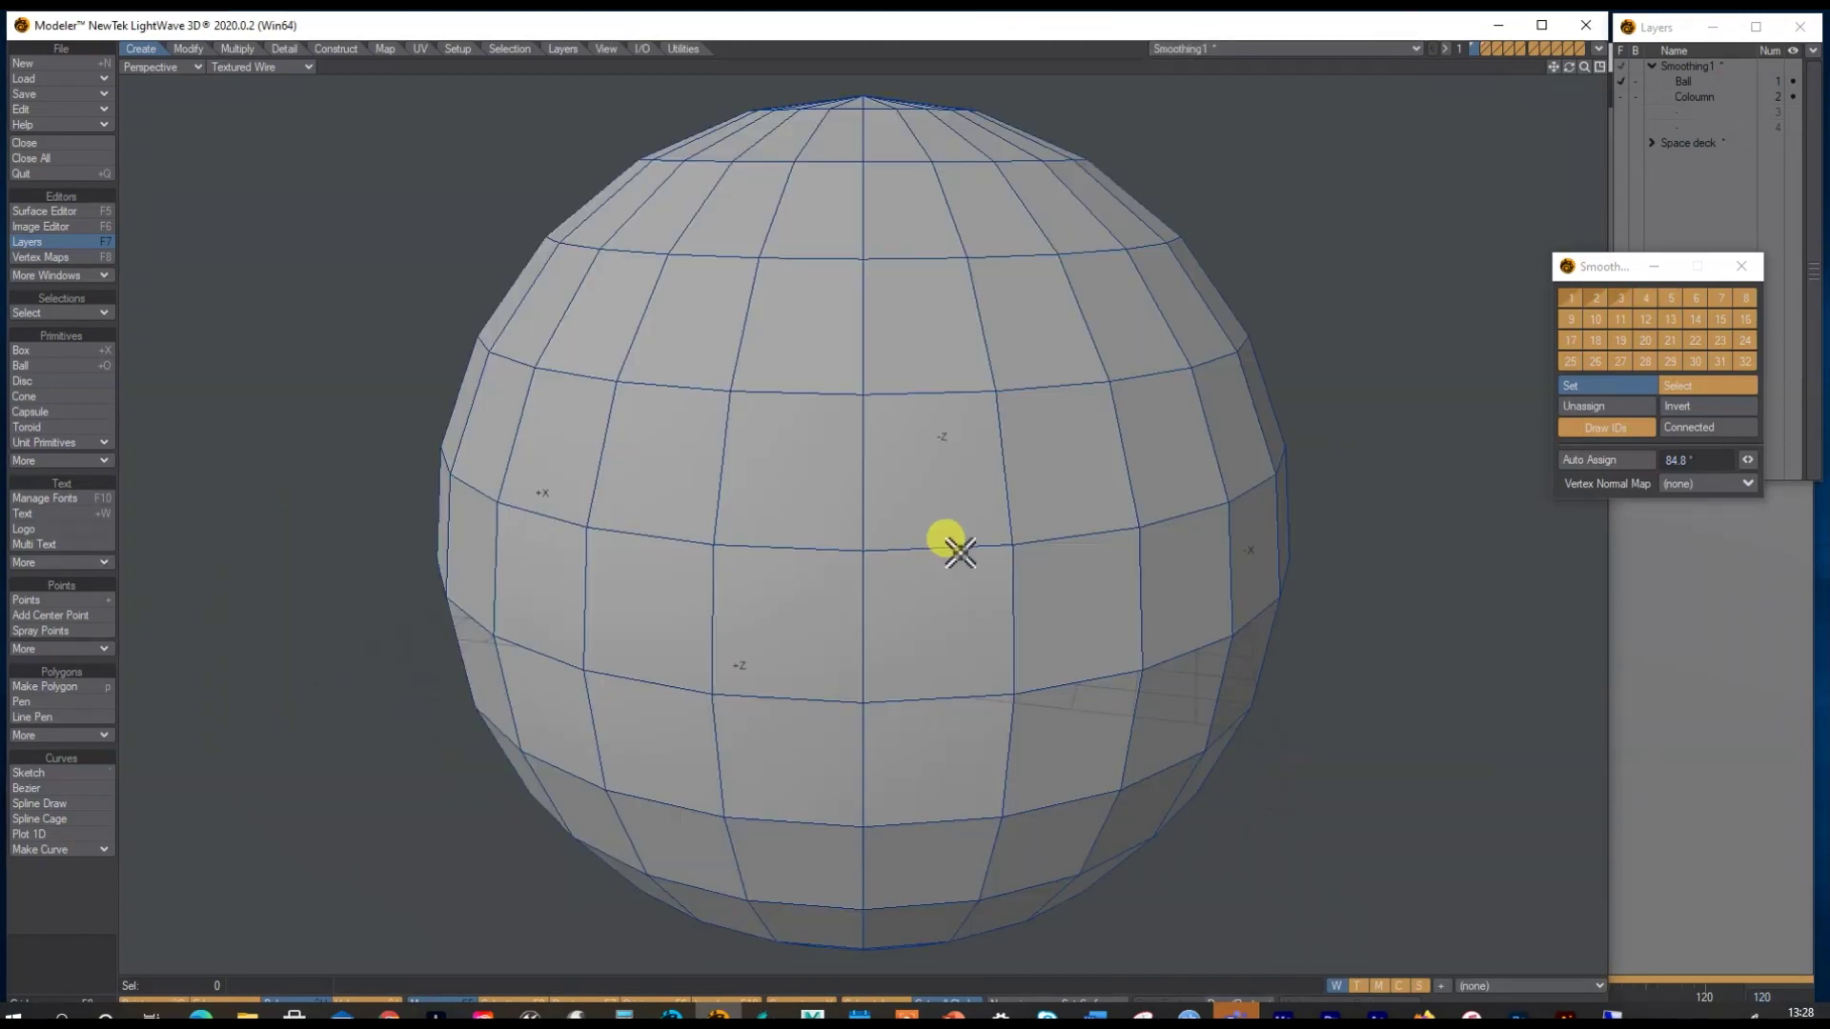
pyautogui.click(1620, 67)
pyautogui.moveTo(1585, 68); pyautogui.dragTo(1628, 221)
pyautogui.moveTo(1585, 66); pyautogui.dragTo(1544, 66)
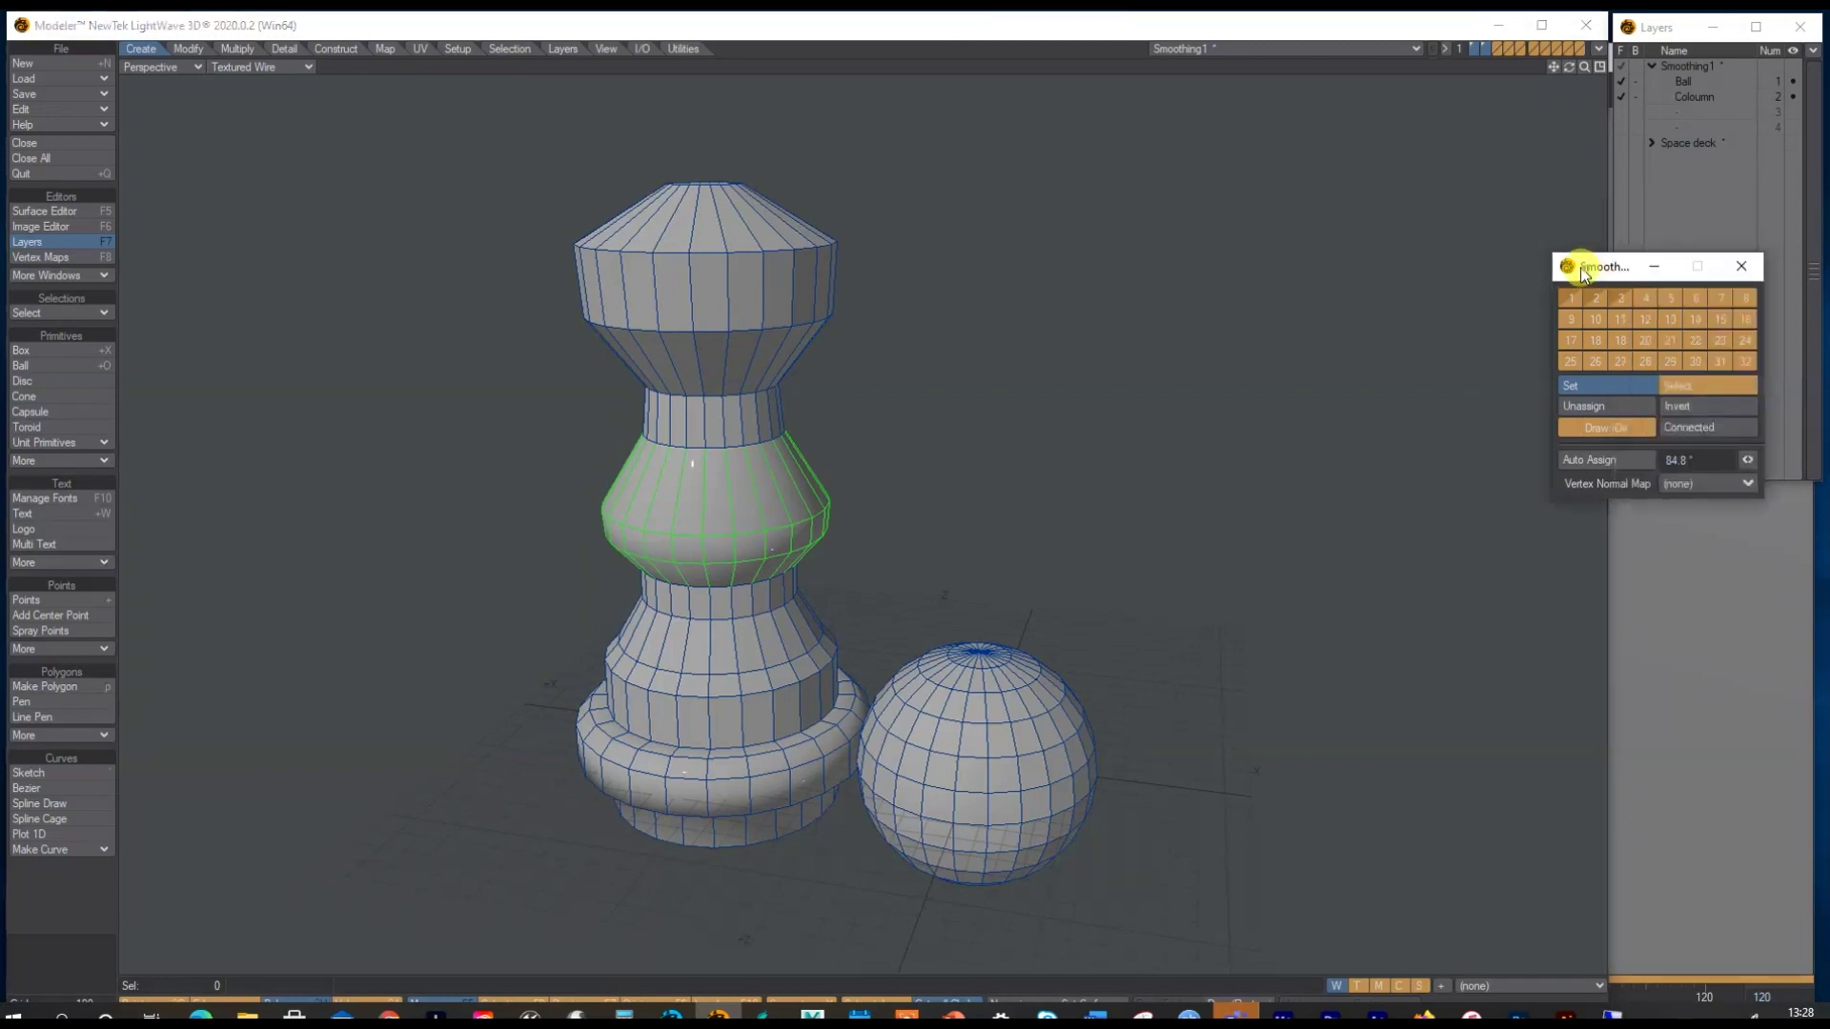
pyautogui.moveTo(1587, 277); pyautogui.dragTo(1256, 238)
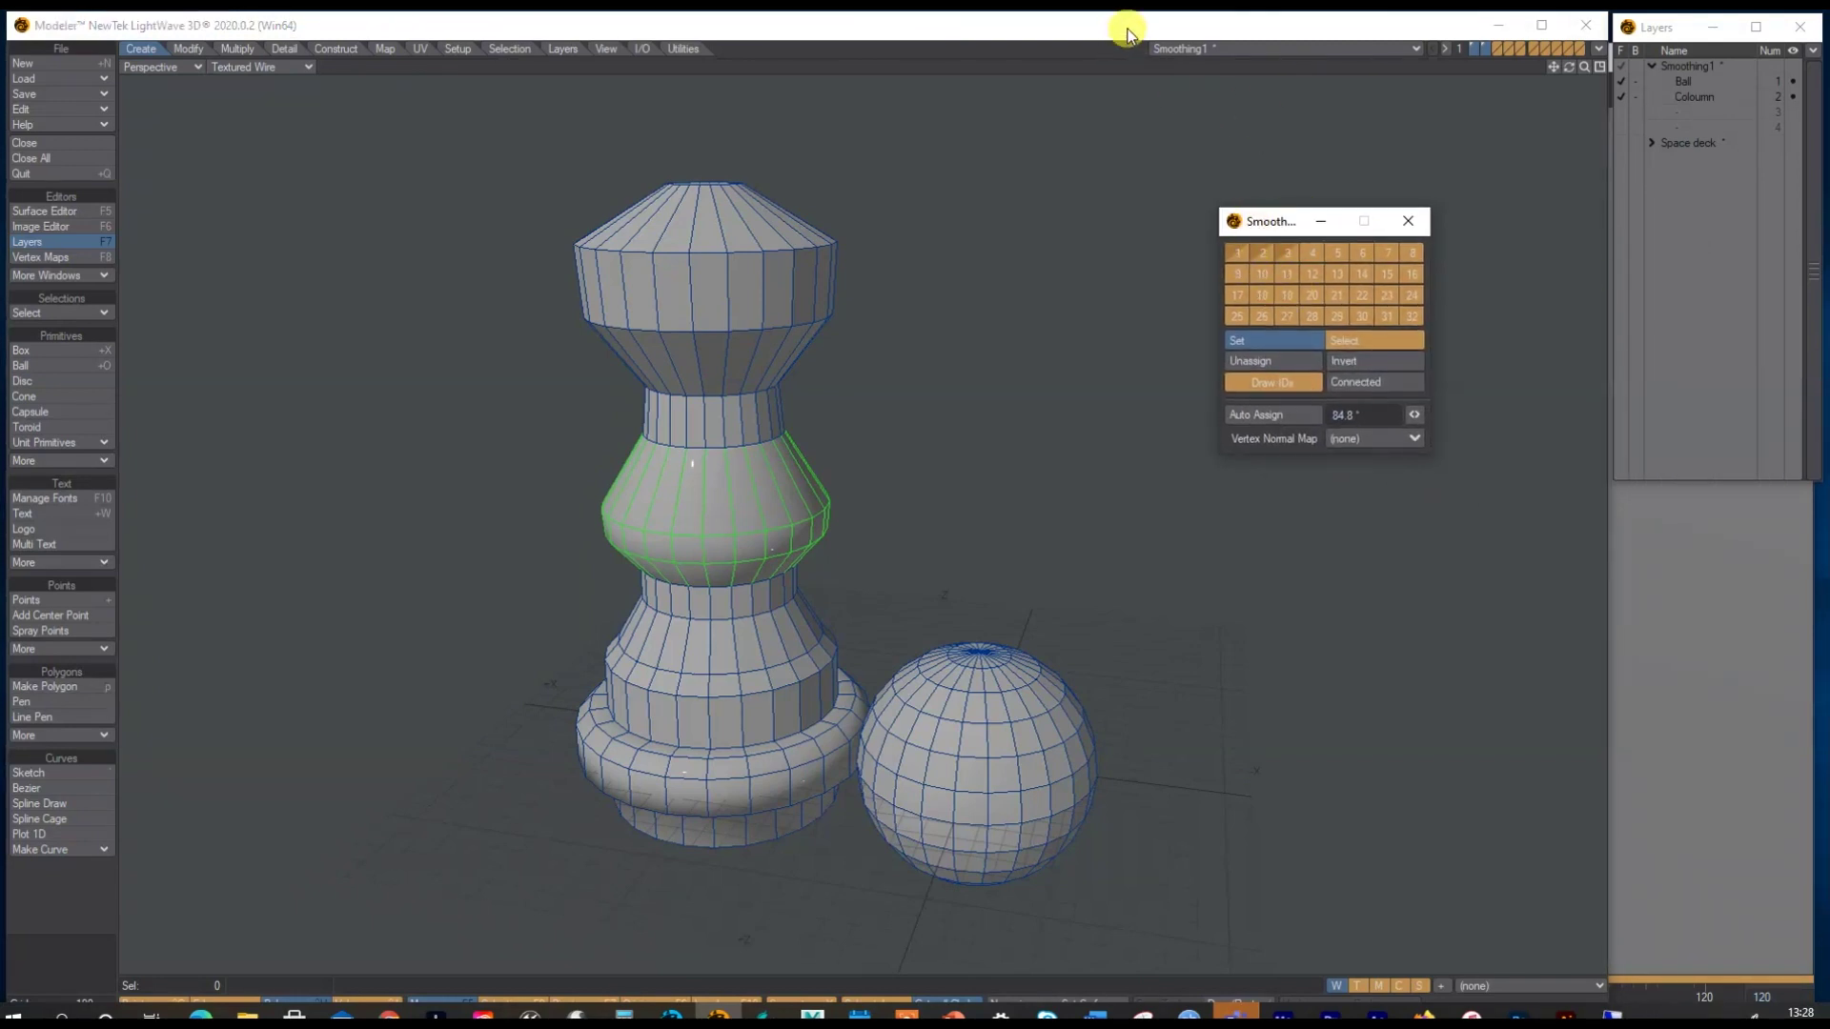
# Step: Return to Layout, review the Space desk surface's Smoothing Threshold in the Surface Editor, and close the editor
pyautogui.moveTo(1125, 26); pyautogui.dragTo(1132, 122)
pyautogui.moveTo(948, 57); pyautogui.dragTo(942, 35)
pyautogui.click(55, 206)
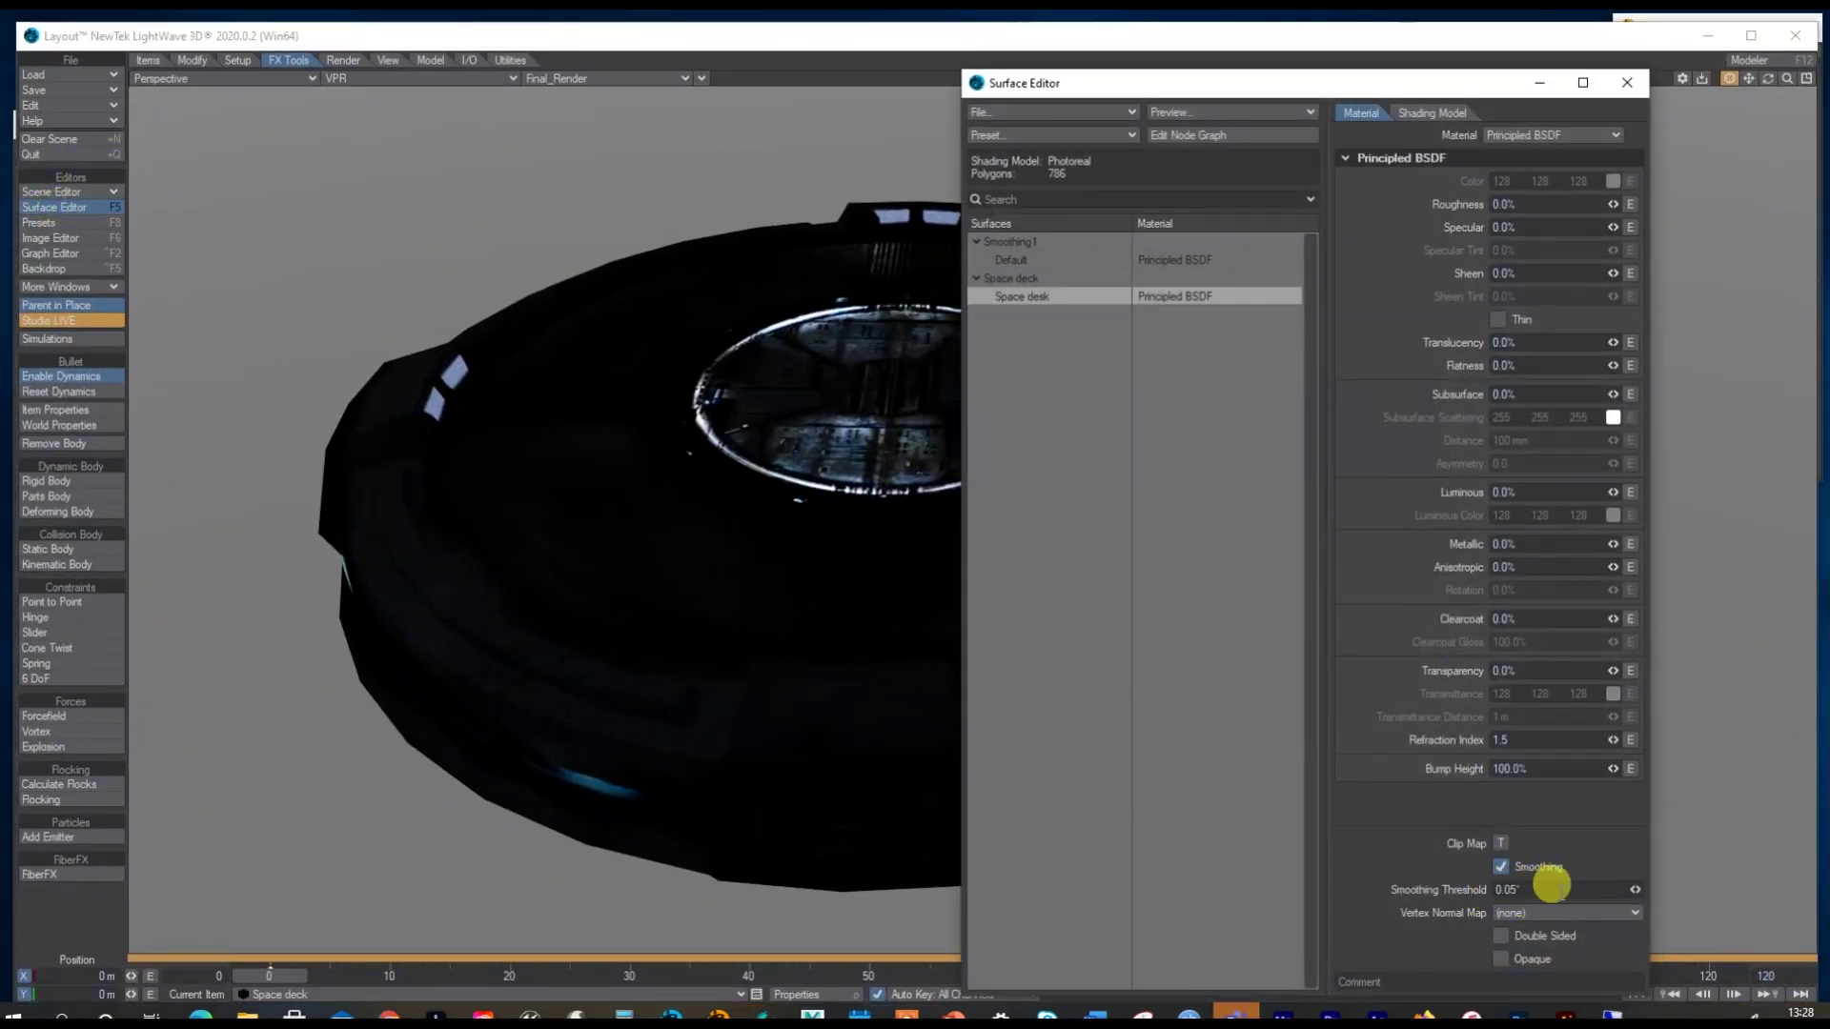
pyautogui.moveTo(1532, 889); pyautogui.dragTo(1397, 895)
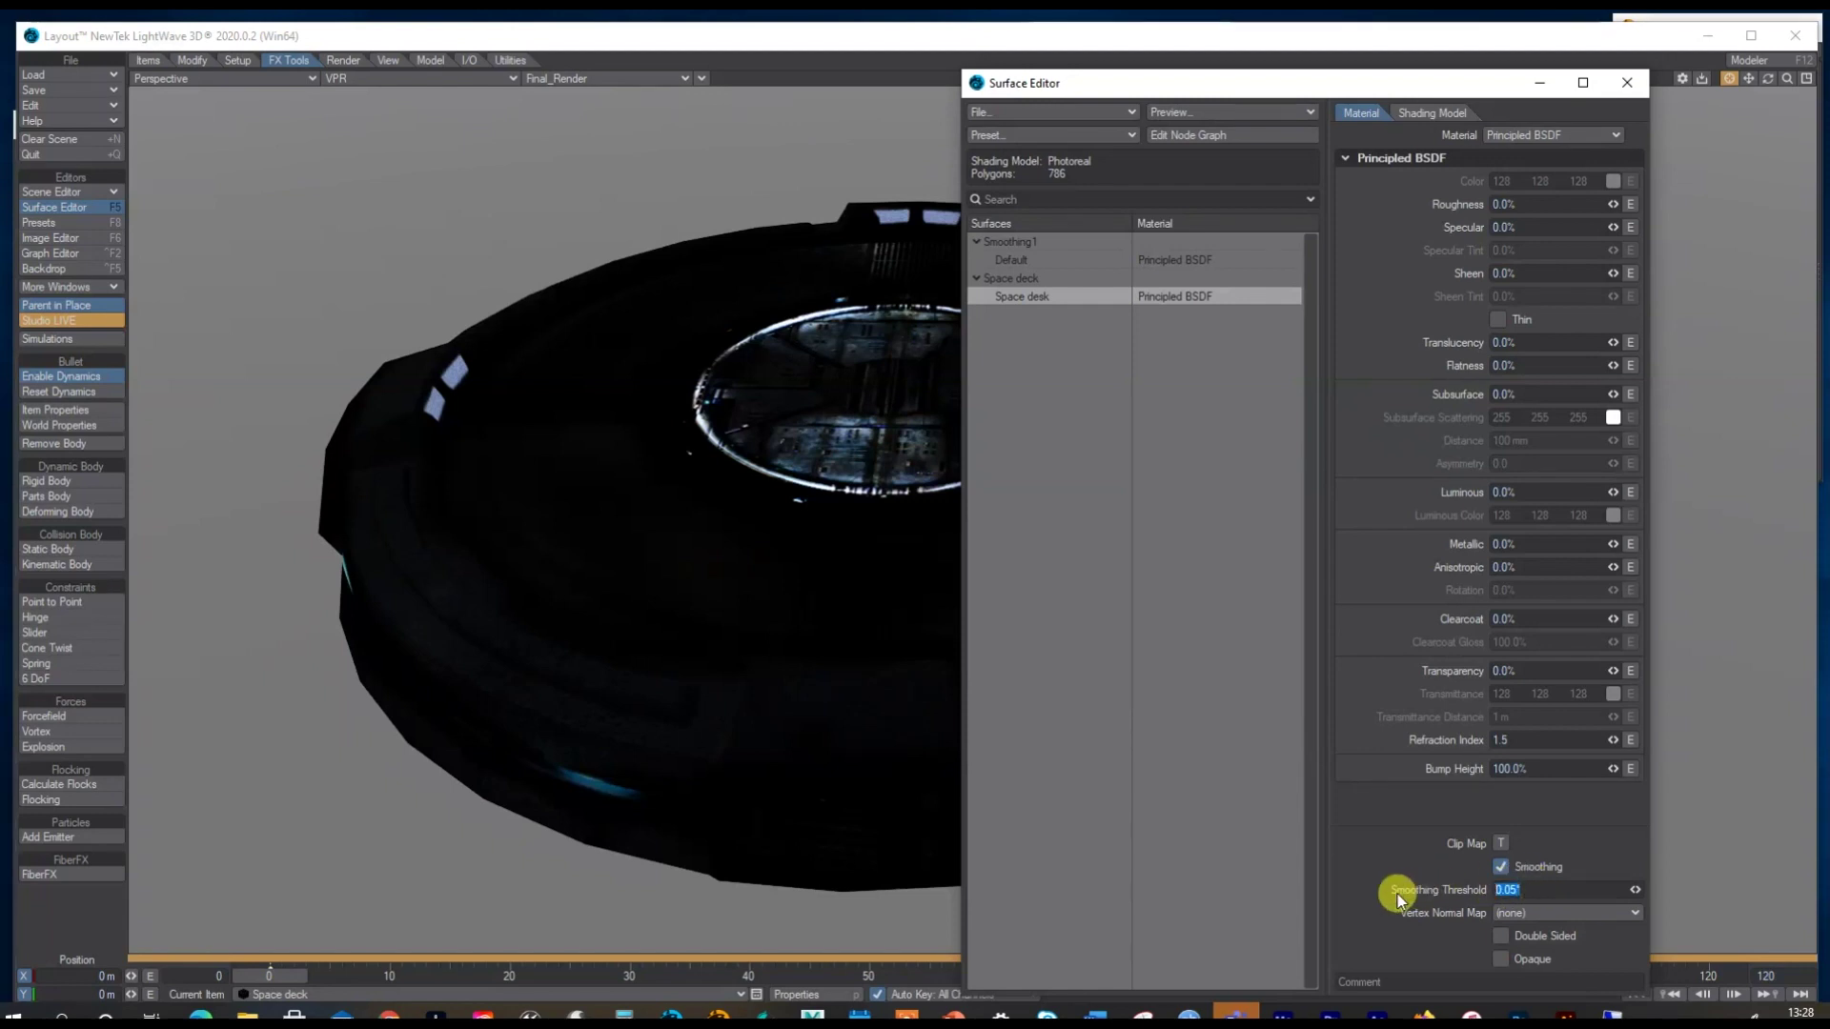
pyautogui.moveTo(1241, 90); pyautogui.dragTo(446, 47)
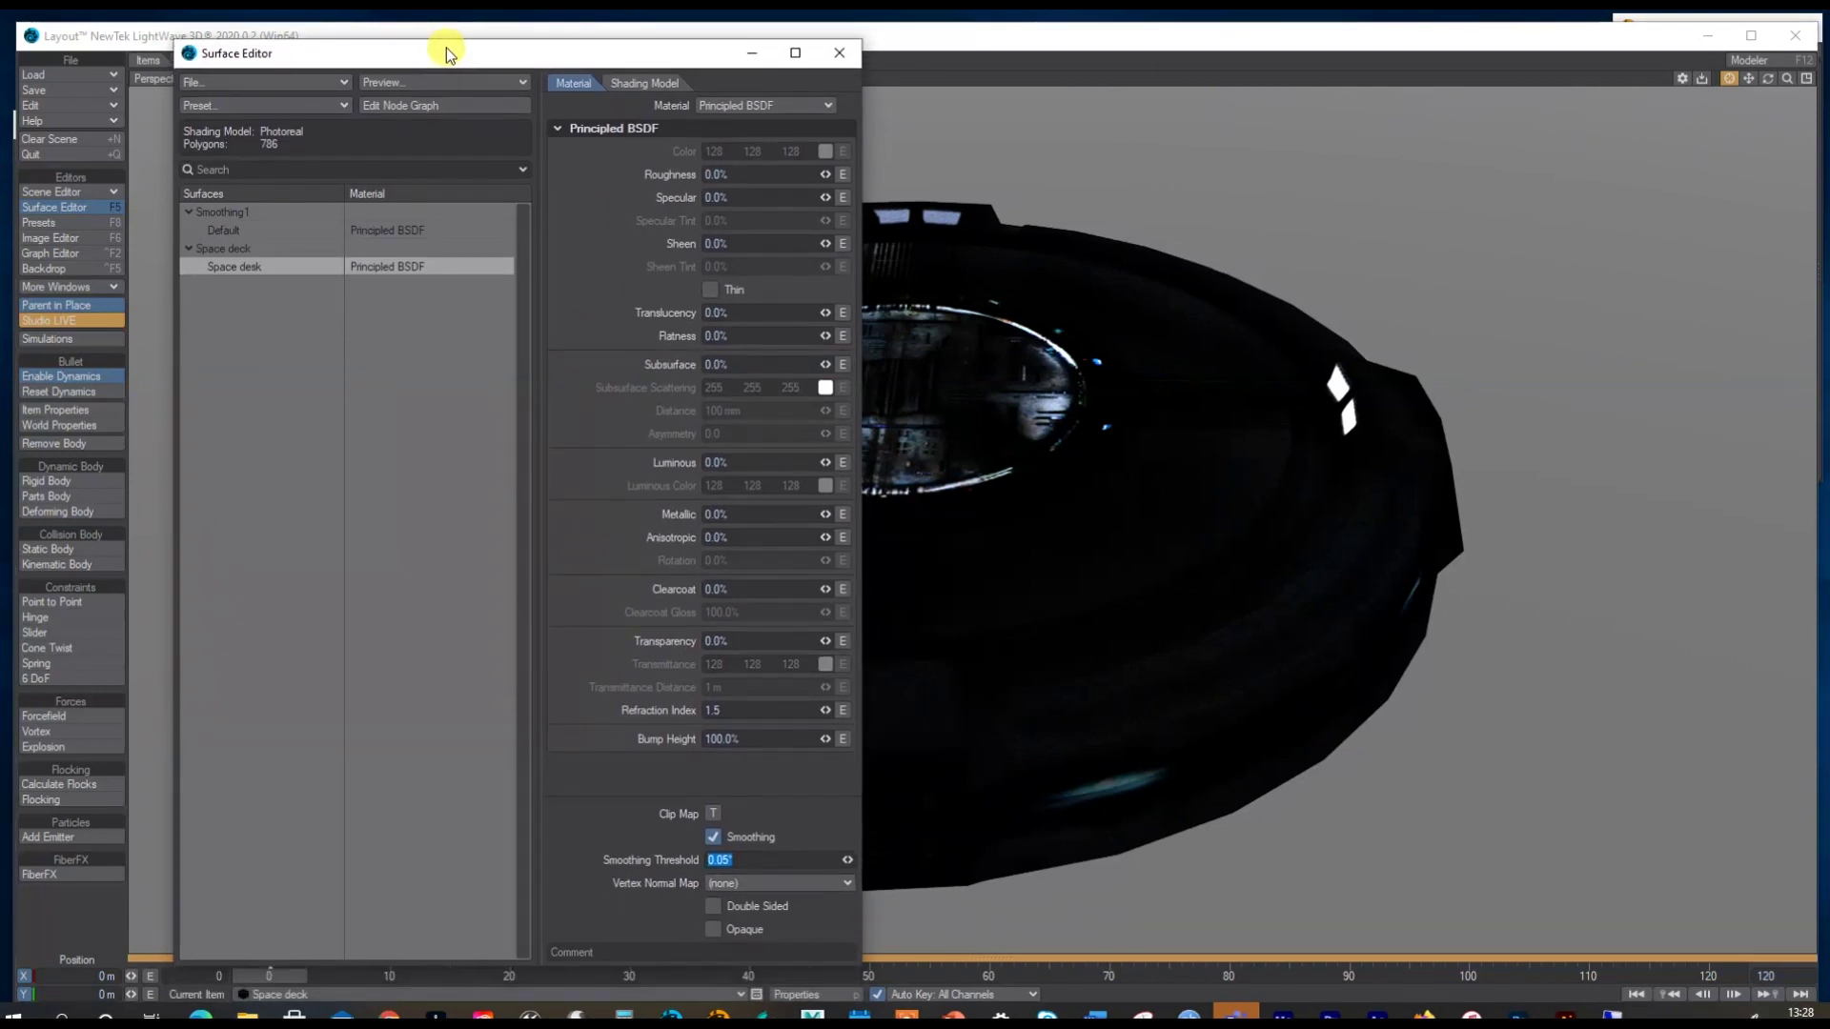
pyautogui.click(835, 51)
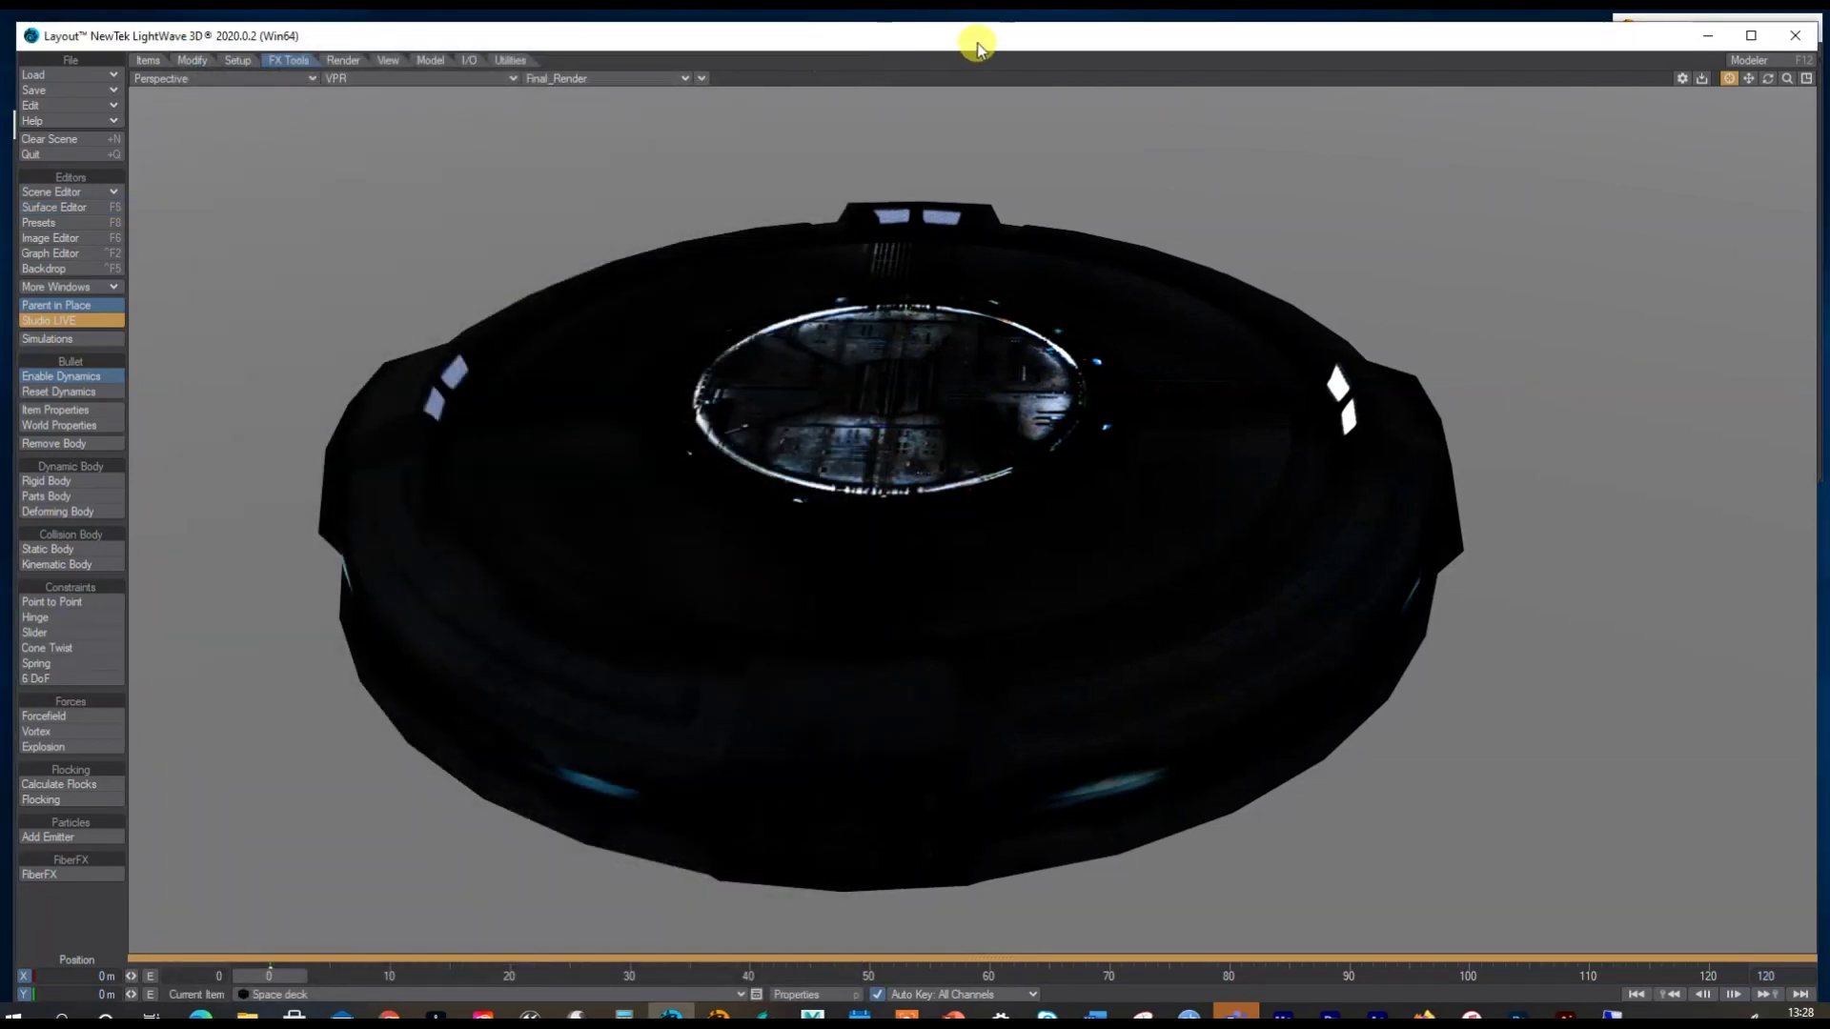
# Step: Bring Modeler back in front of Layout and inspect the column and ball in the perspective view
pyautogui.moveTo(978, 38); pyautogui.dragTo(1038, 50)
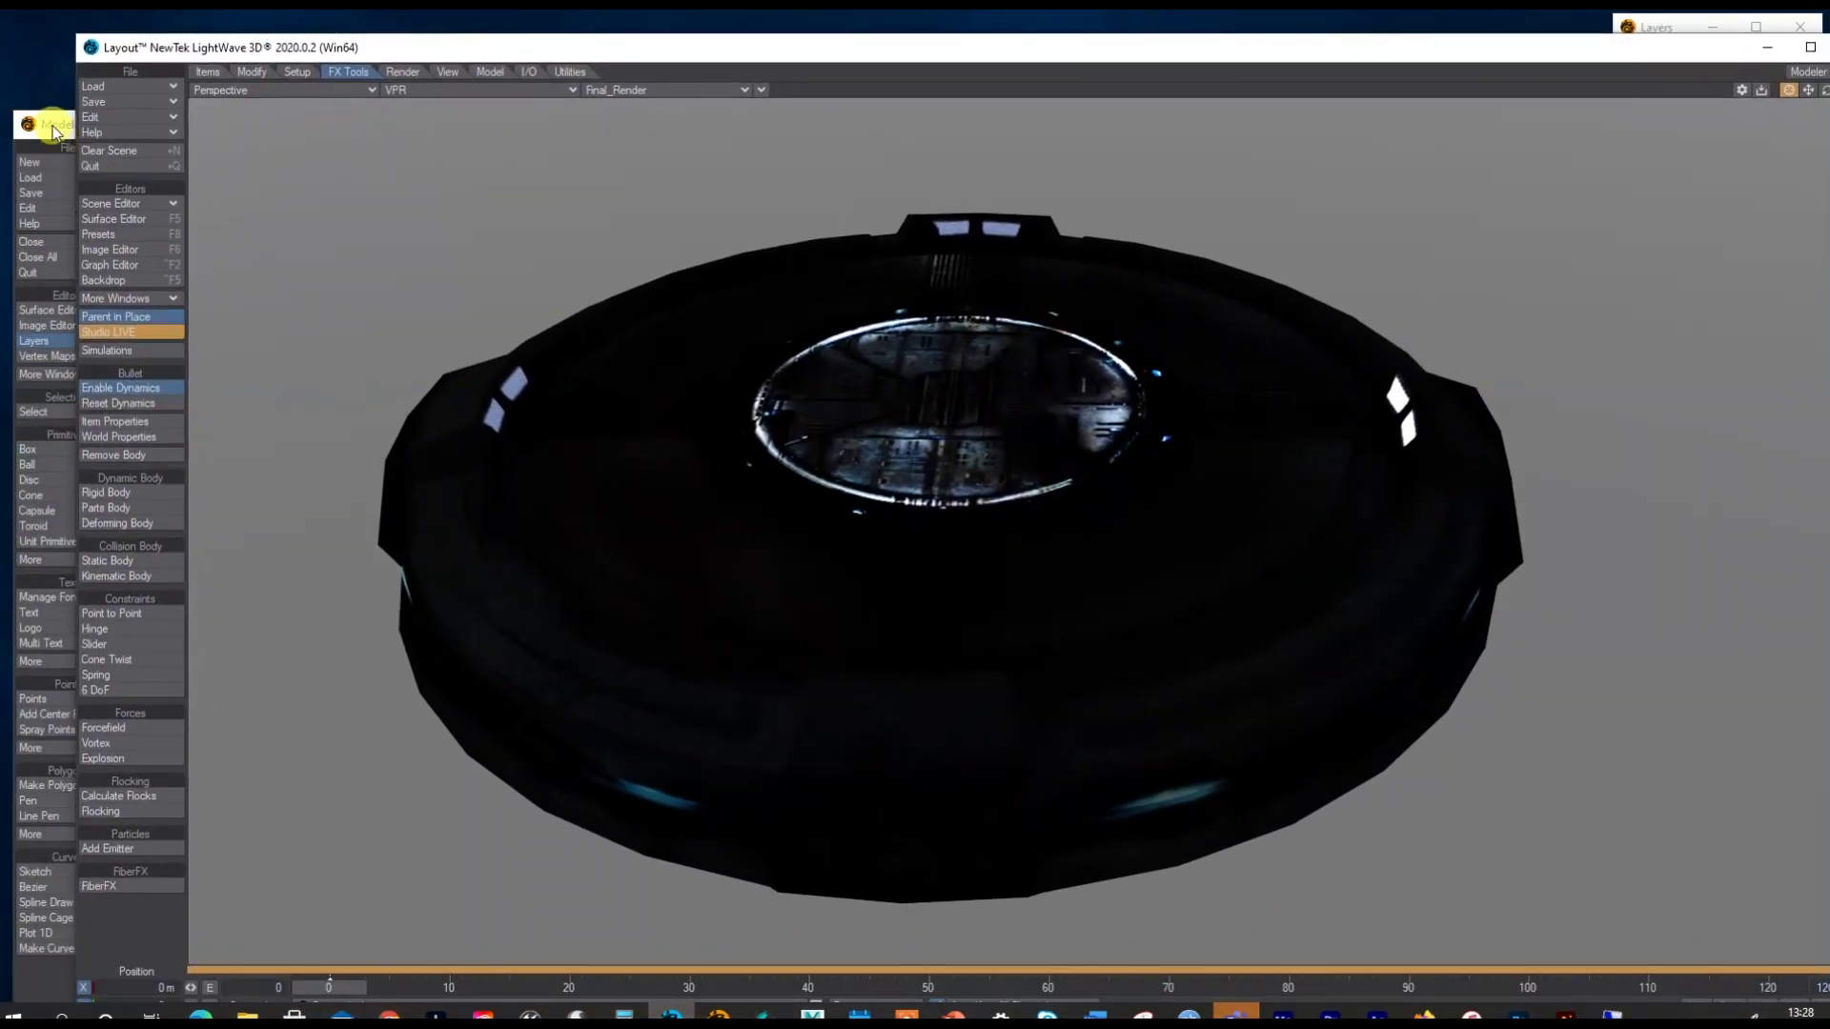
pyautogui.click(53, 130)
pyautogui.moveTo(340, 124); pyautogui.dragTo(333, 32)
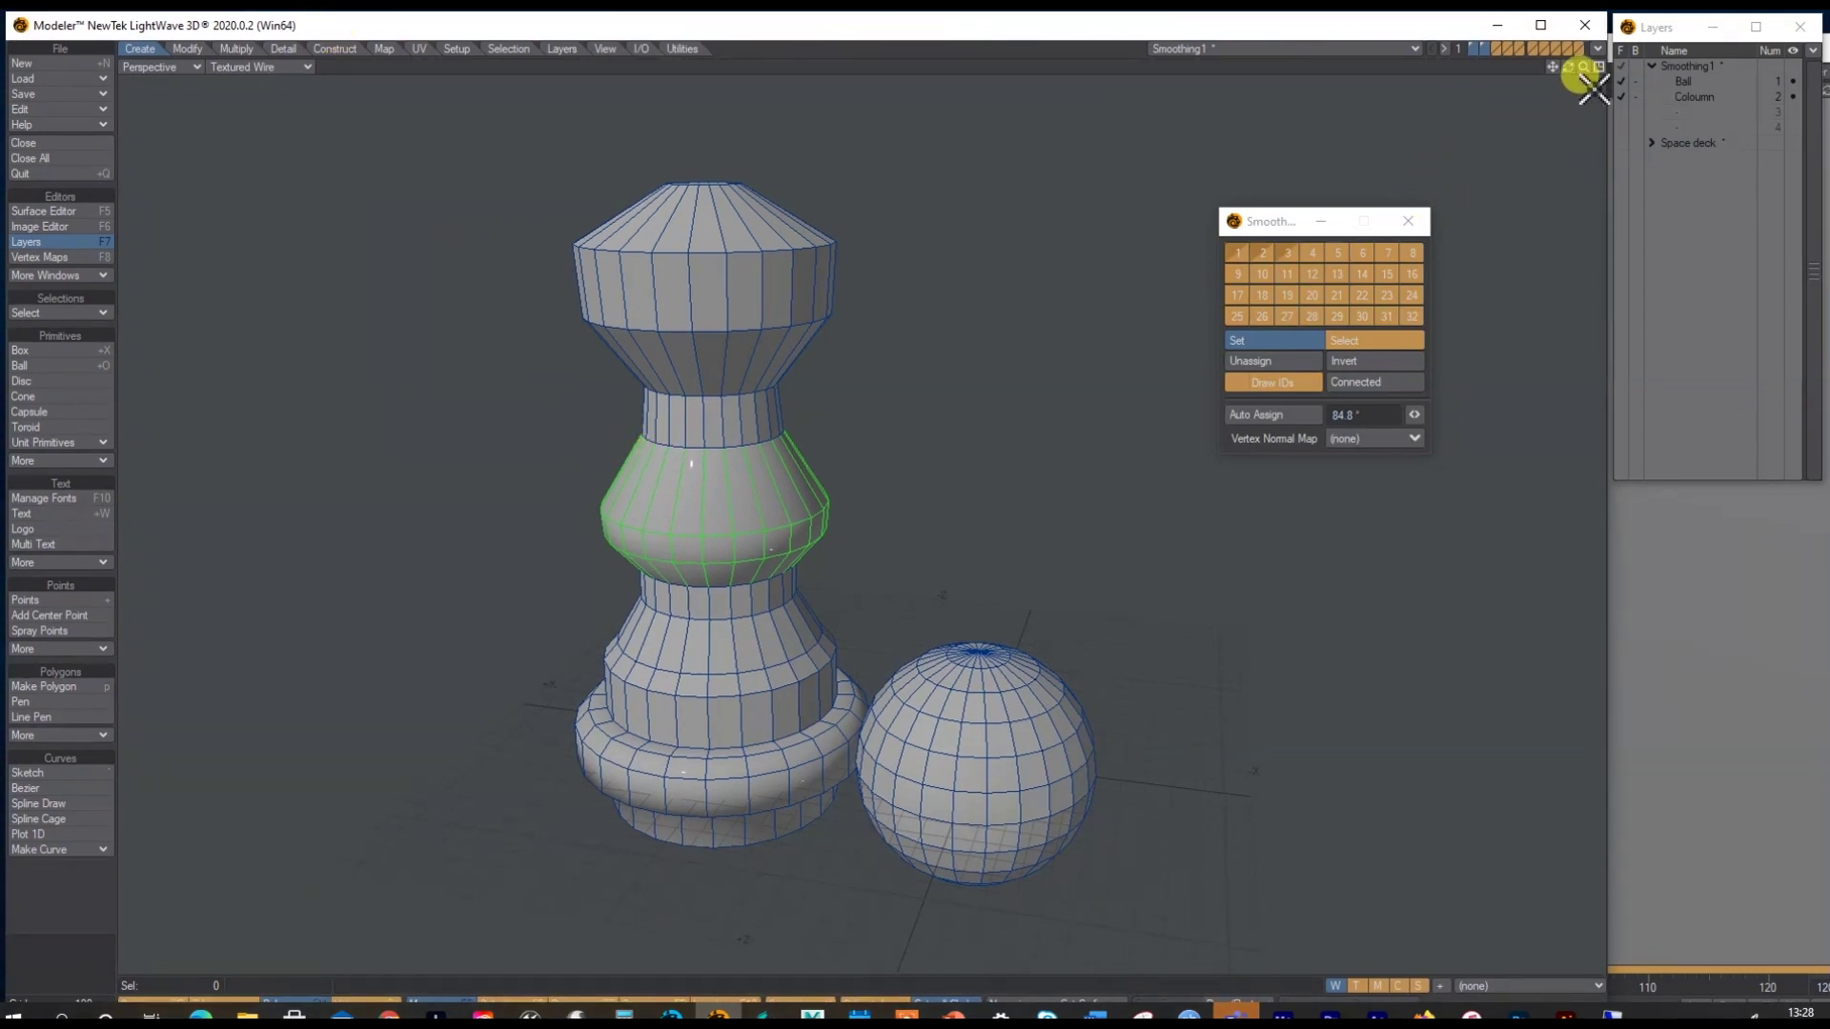
pyautogui.moveTo(1577, 71); pyautogui.dragTo(1574, 72)
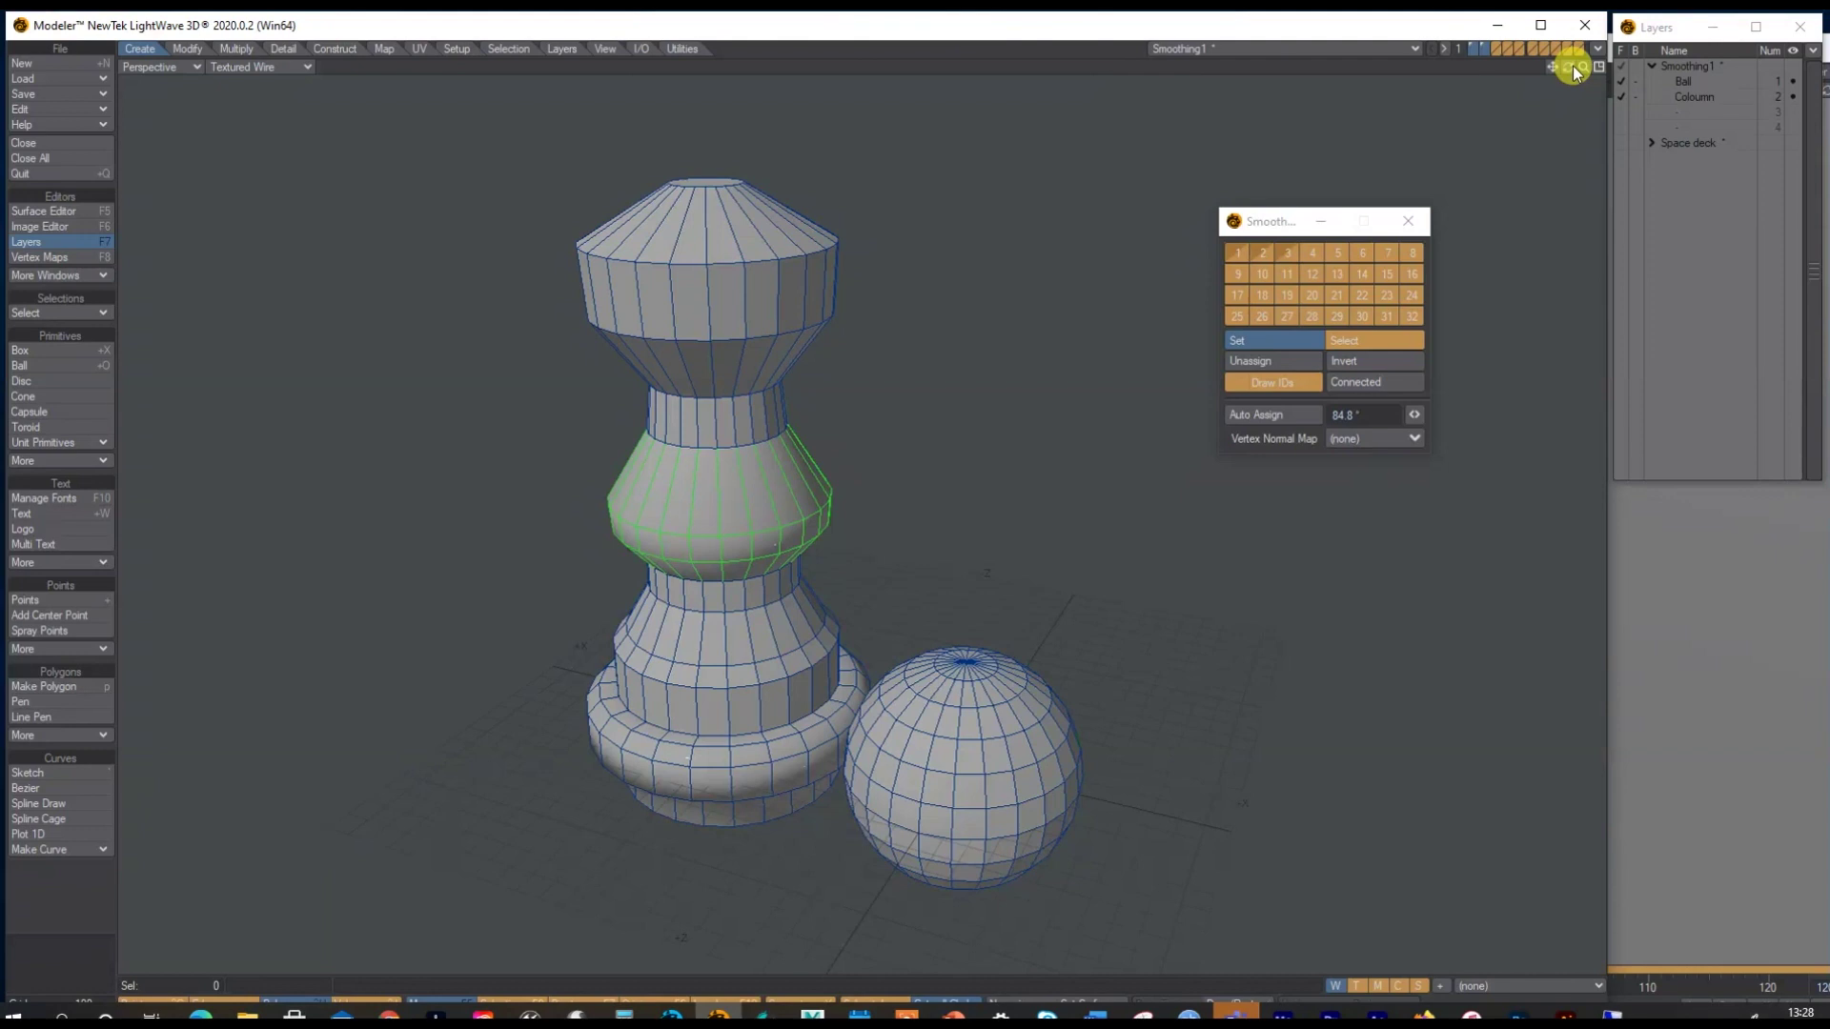